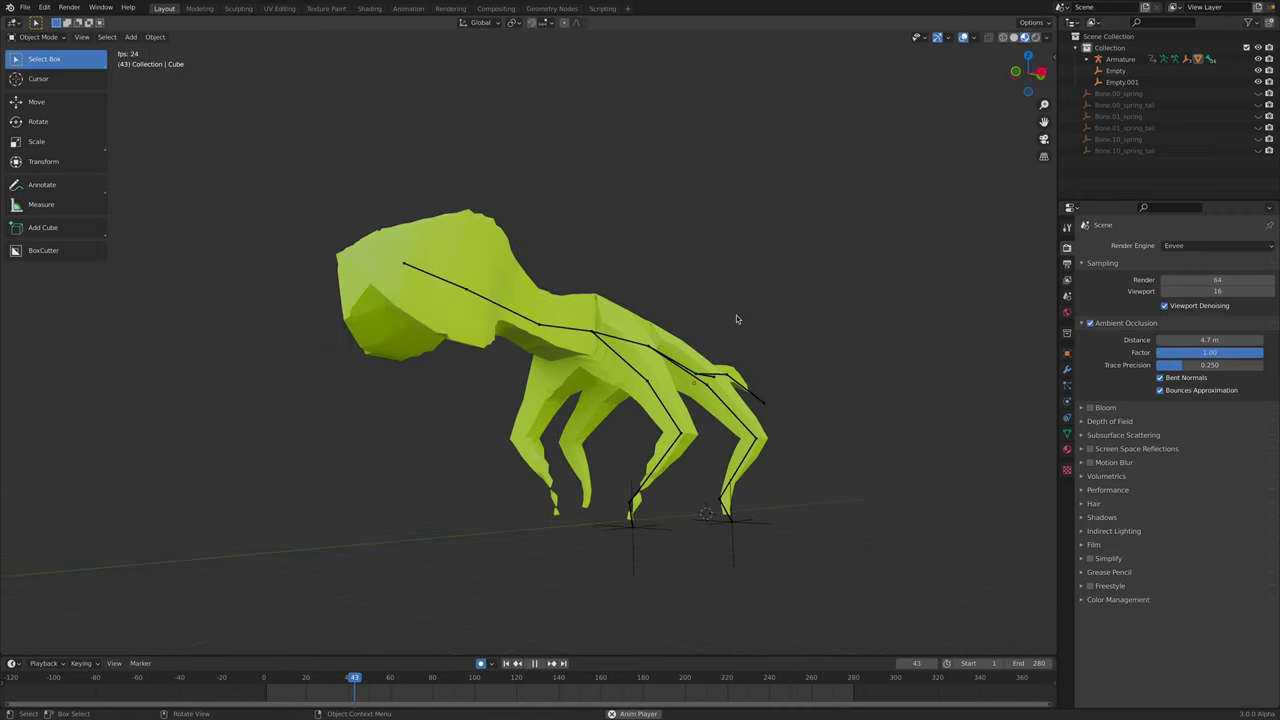
# - Review the playing creature animation from different angles, stop playback, and select the armature
pyautogui.moveTo(736, 327)
pyautogui.mouseDown(button='middle')
pyautogui.moveTo(577, 349)
pyautogui.moveTo(744, 352)
pyautogui.moveTo(756, 340)
pyautogui.mouseUp(button='middle')
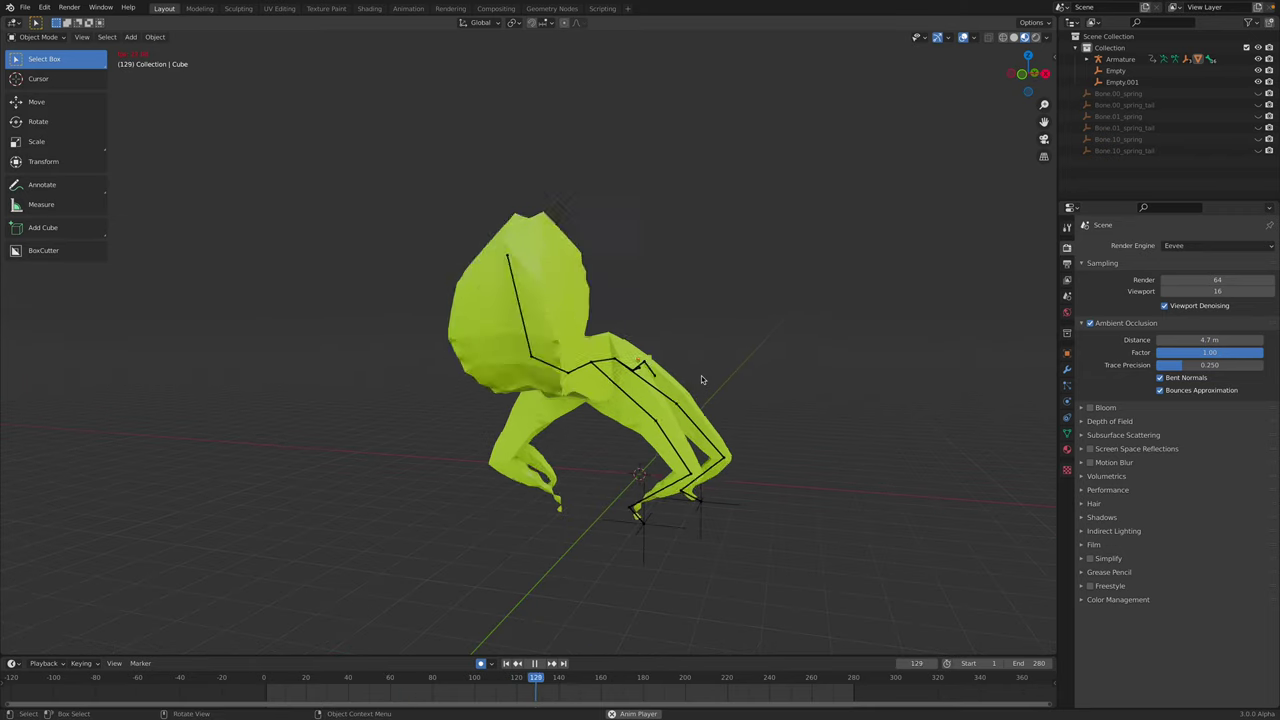
pyautogui.press('space')
pyautogui.moveTo(678, 372); pyautogui.dragTo(649, 362, button='middle')
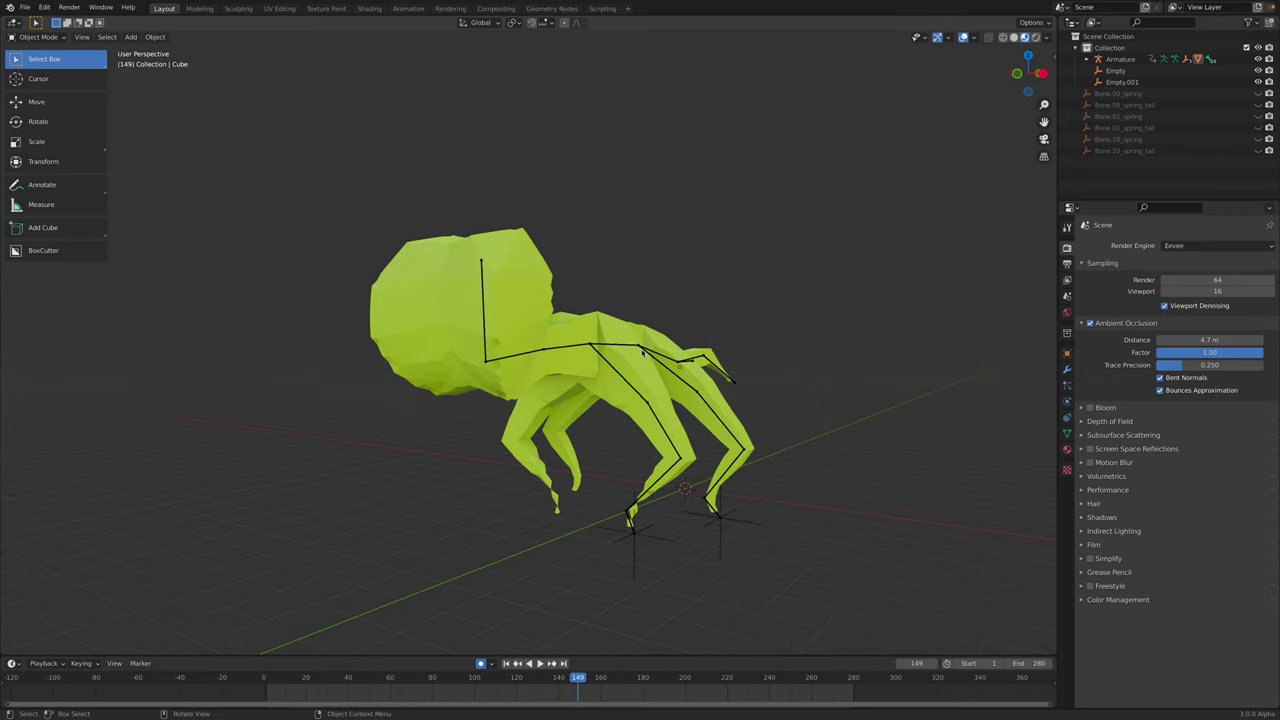
pyautogui.click(650, 353)
# - Switch to the browser to check the dancing stick bug reference images, and return to Blender to view the creature
pyautogui.hotkey('ctrl', 'Right')
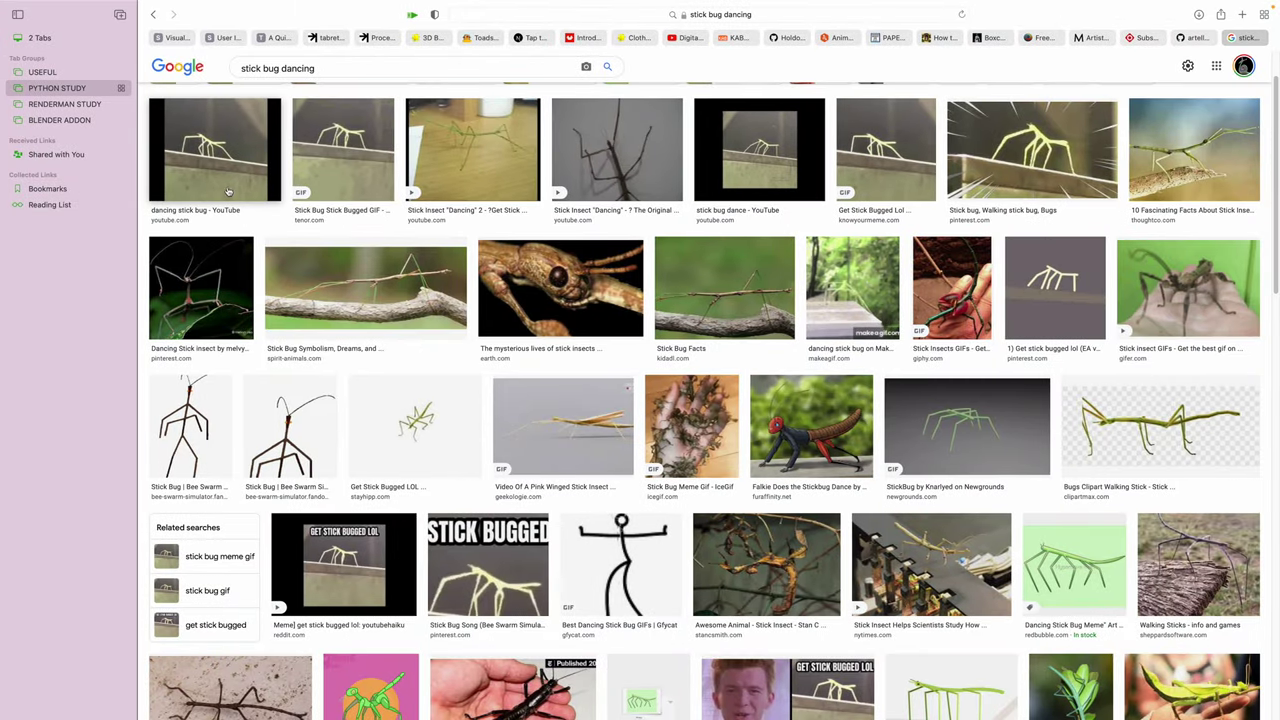
pyautogui.click(228, 191)
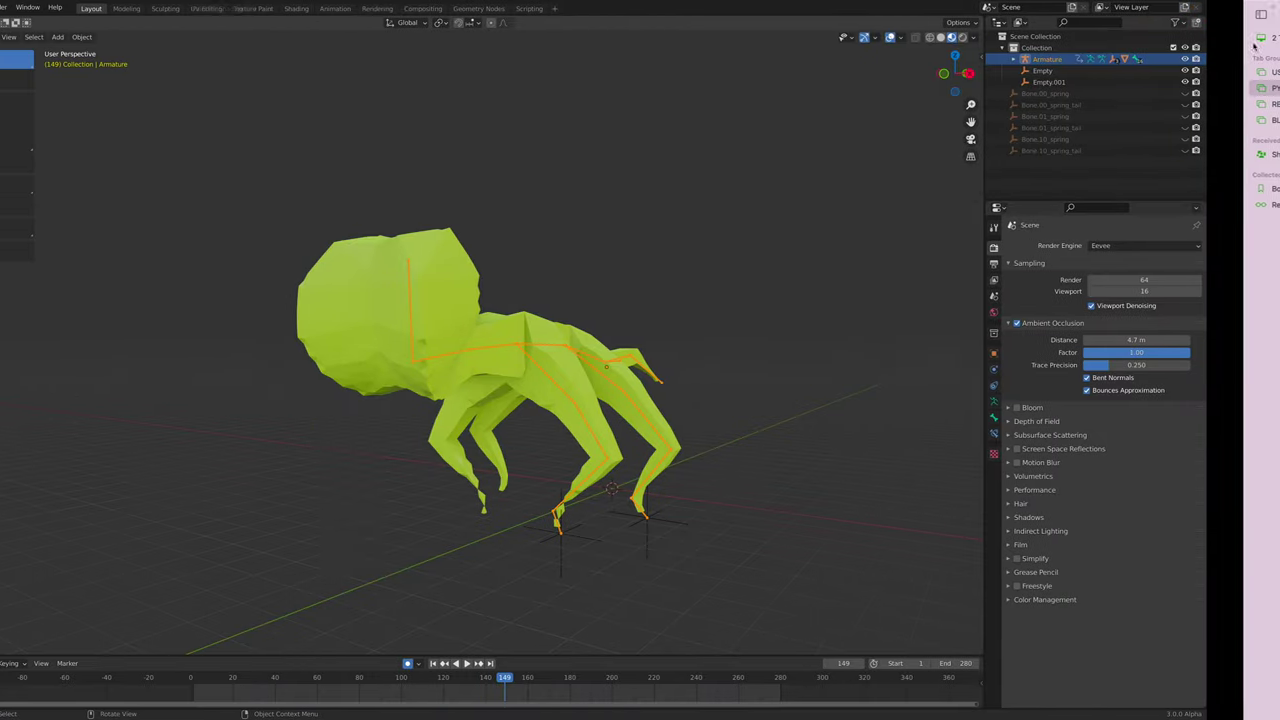
pyautogui.moveTo(806, 222); pyautogui.dragTo(750, 254, button='middle')
pyautogui.click(748, 255)
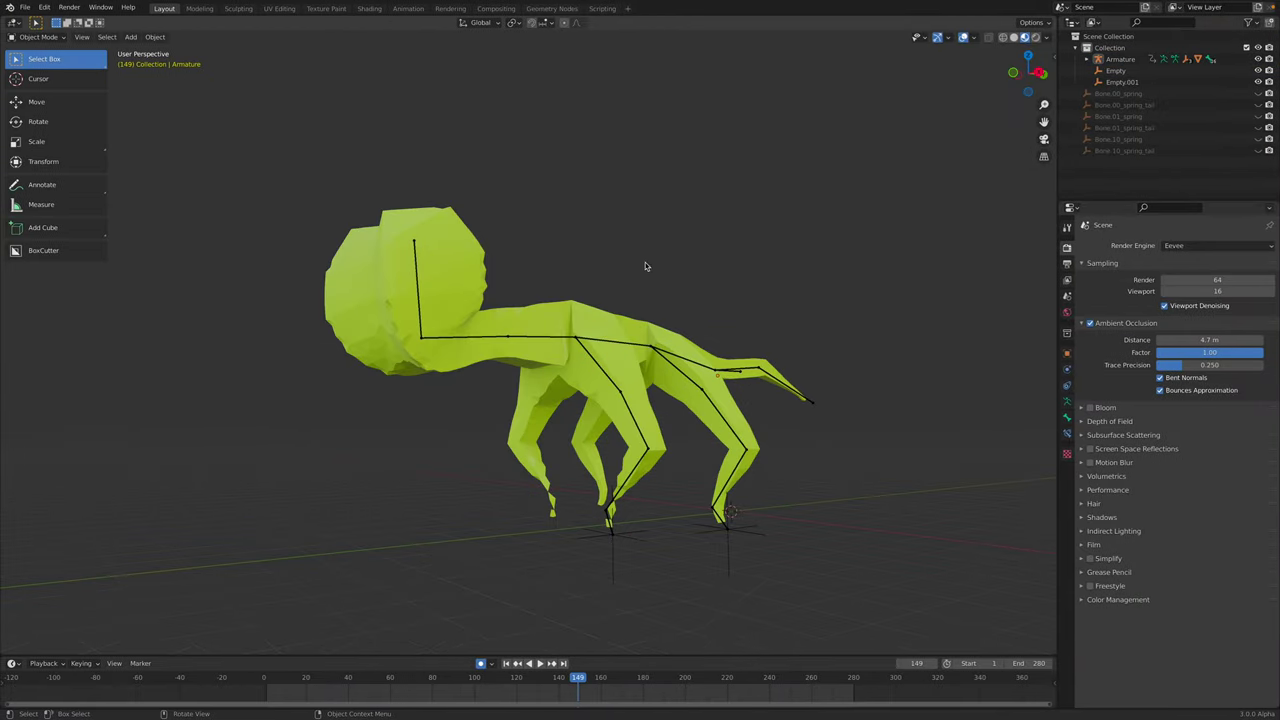
# - Start a new General file without saving the current changes and delete all default objects
pyautogui.click(24, 7)
pyautogui.moveTo(60, 20)
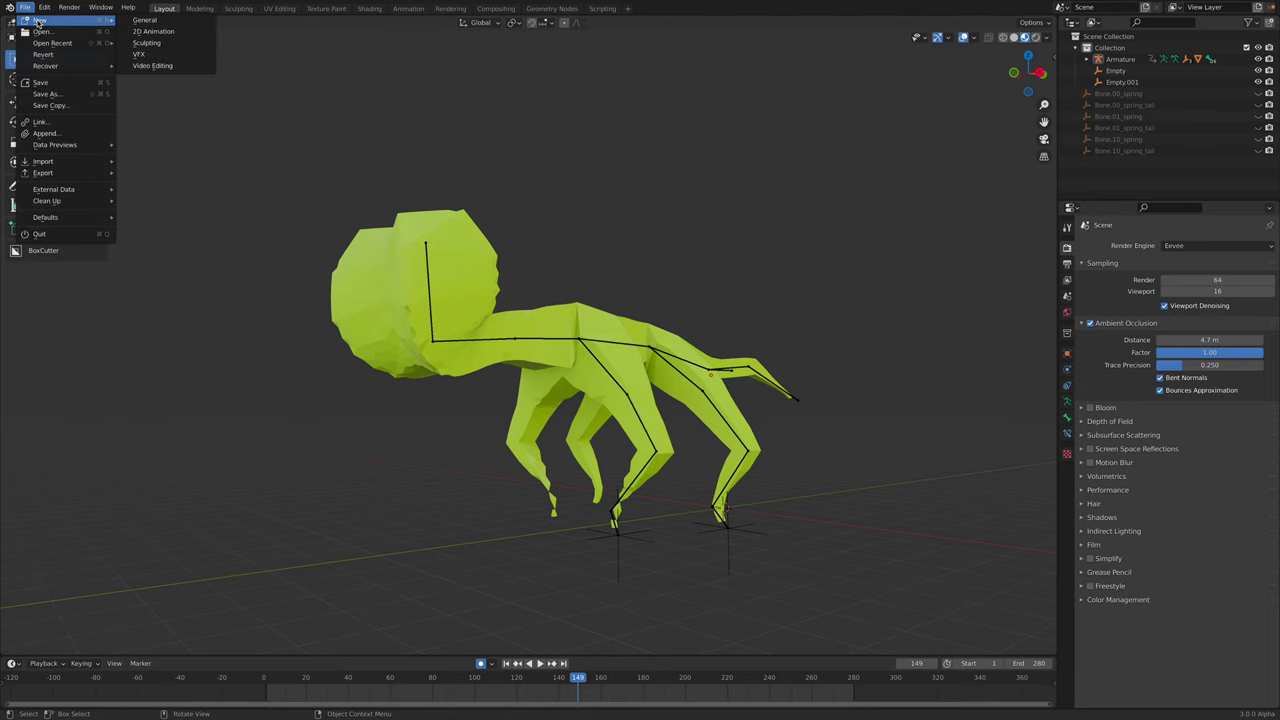
pyautogui.click(141, 22)
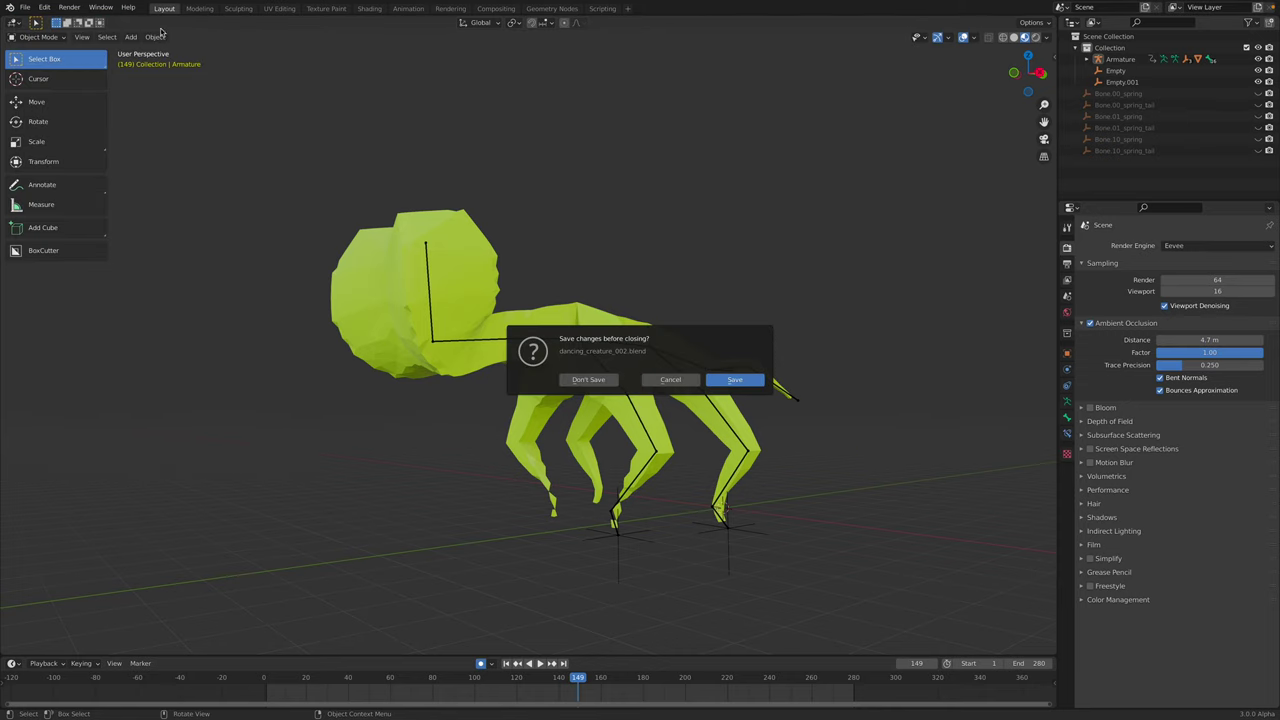
pyautogui.click(590, 379)
pyautogui.press('a')
pyautogui.press('Delete')
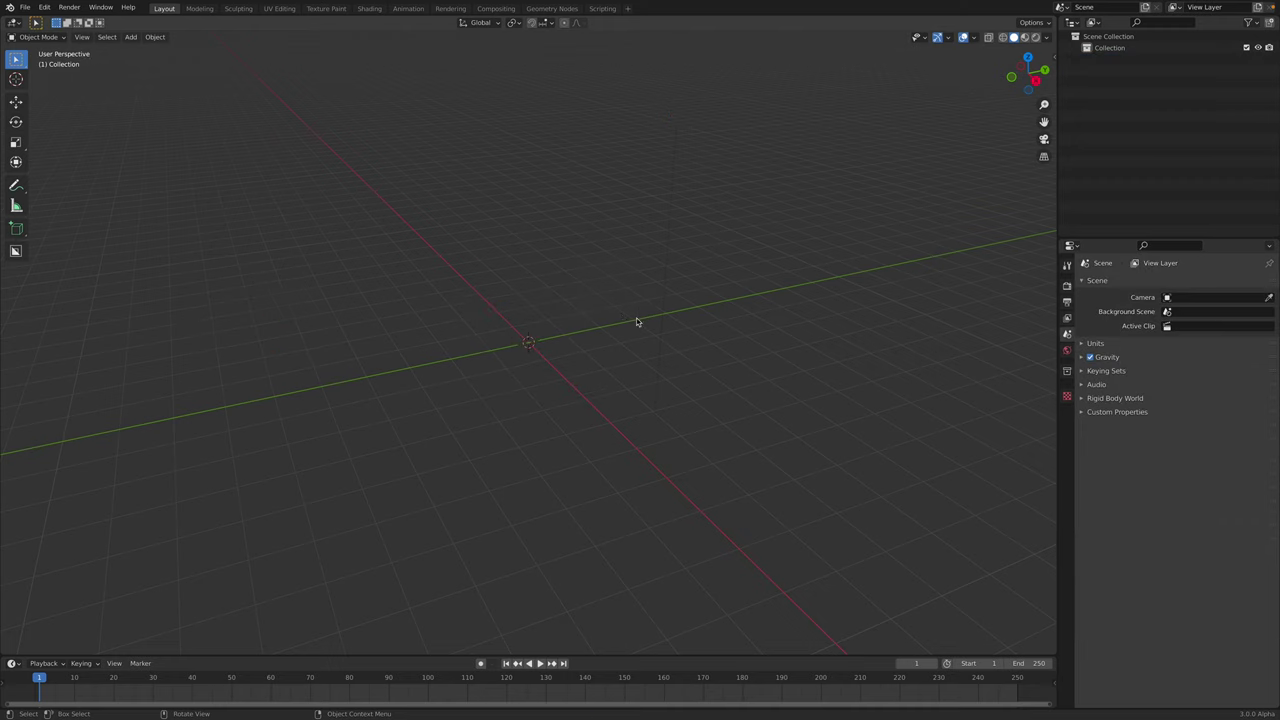
# - Add a cube and merge all its vertices at the center into a single vertex
pyautogui.hotkey('shift', 'a')
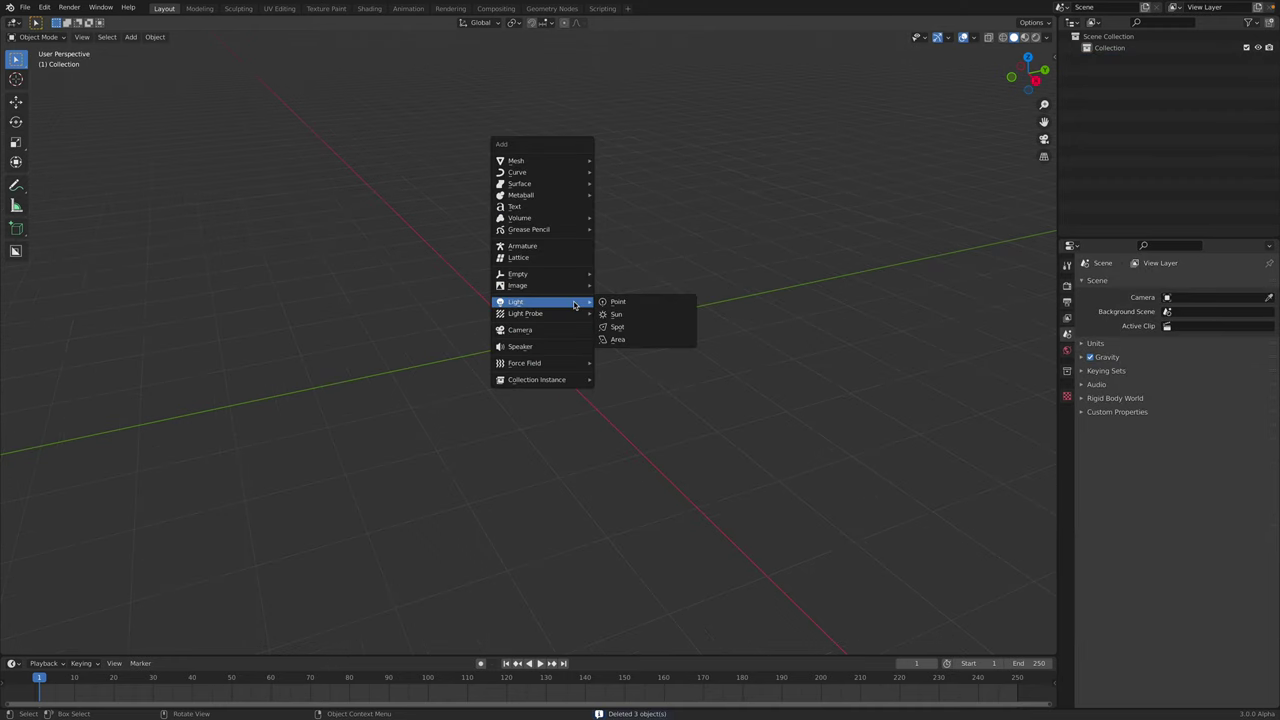
pyautogui.moveTo(575, 158)
pyautogui.click(612, 172)
pyautogui.moveTo(635, 293); pyautogui.dragTo(589, 300, button='middle')
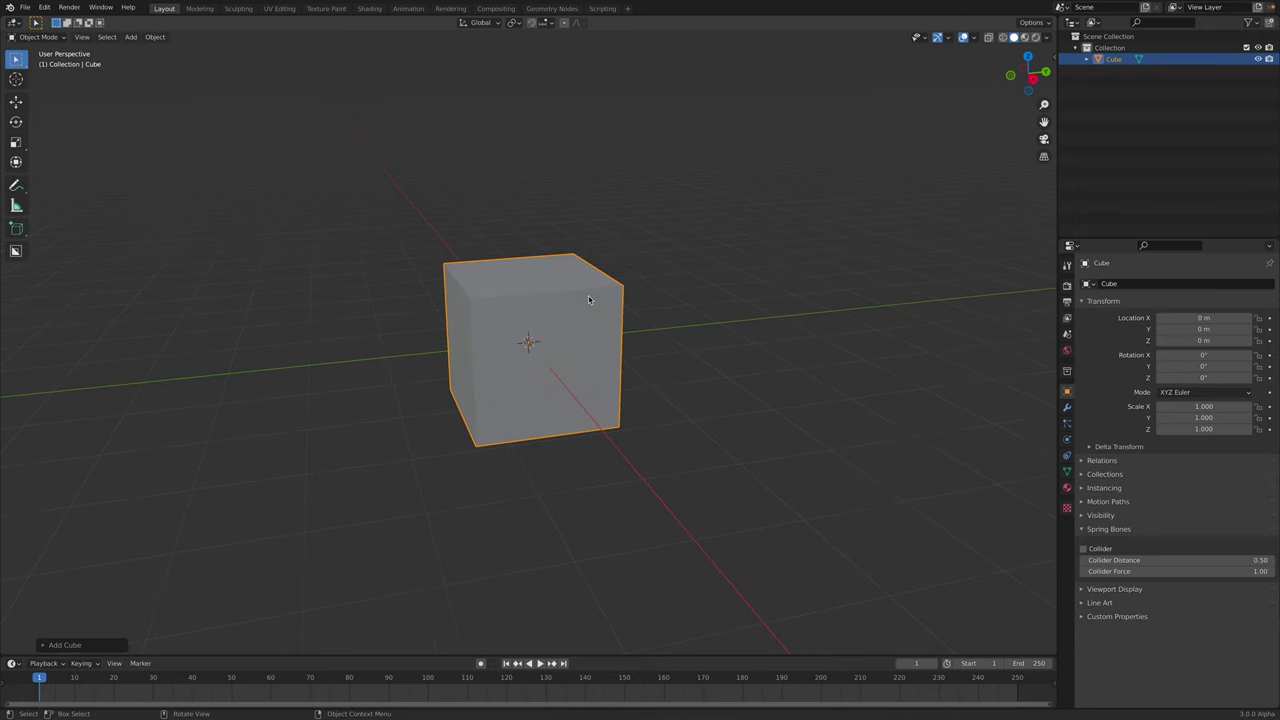
pyautogui.press('Tab')
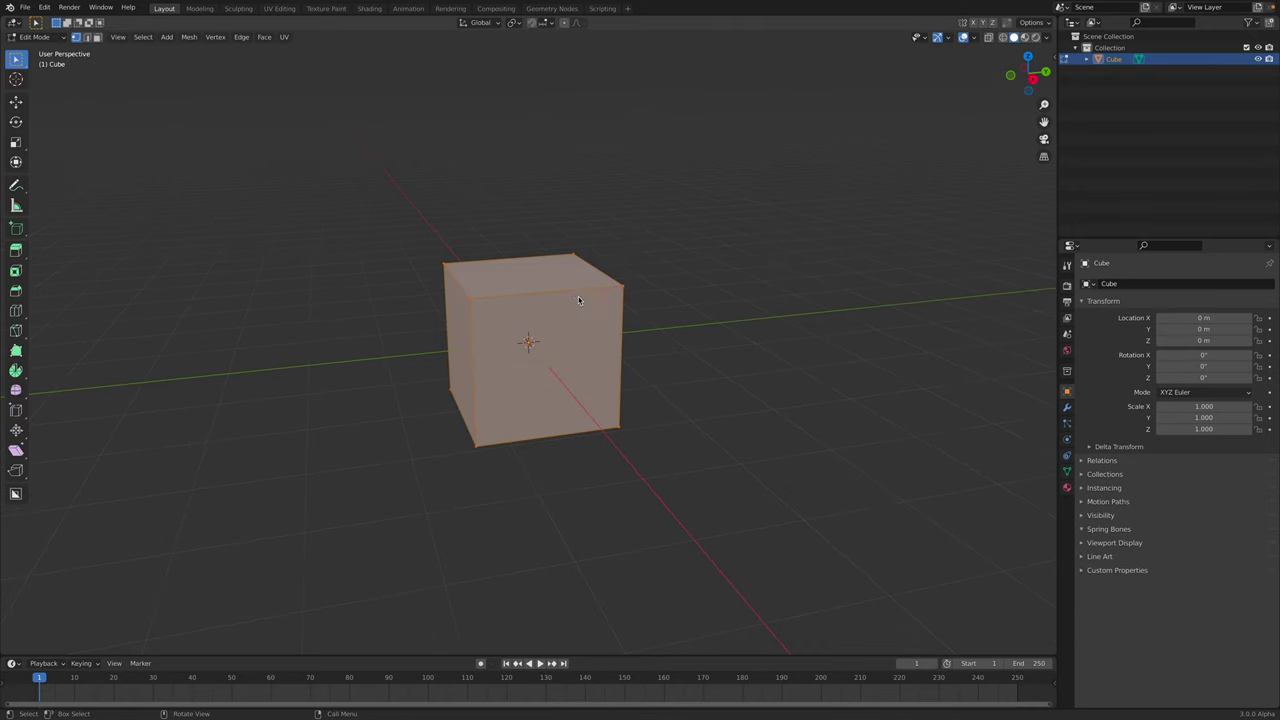
pyautogui.rightClick(578, 300)
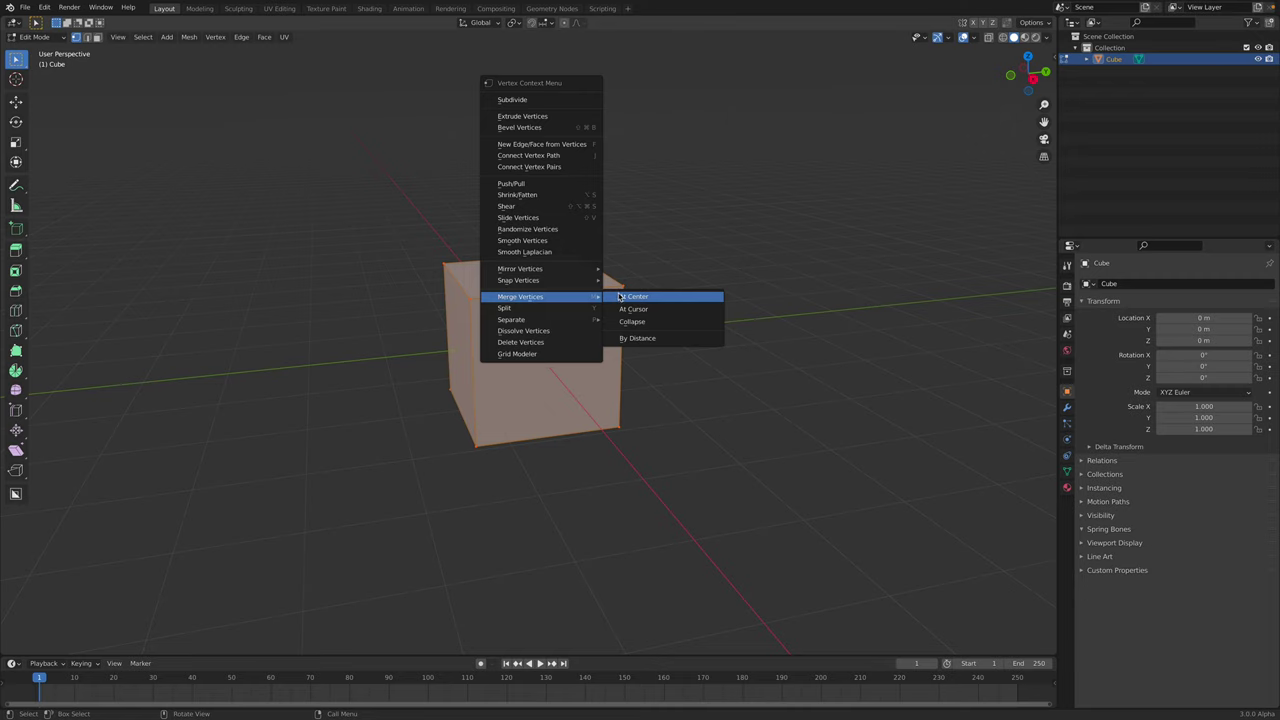
pyautogui.click(629, 298)
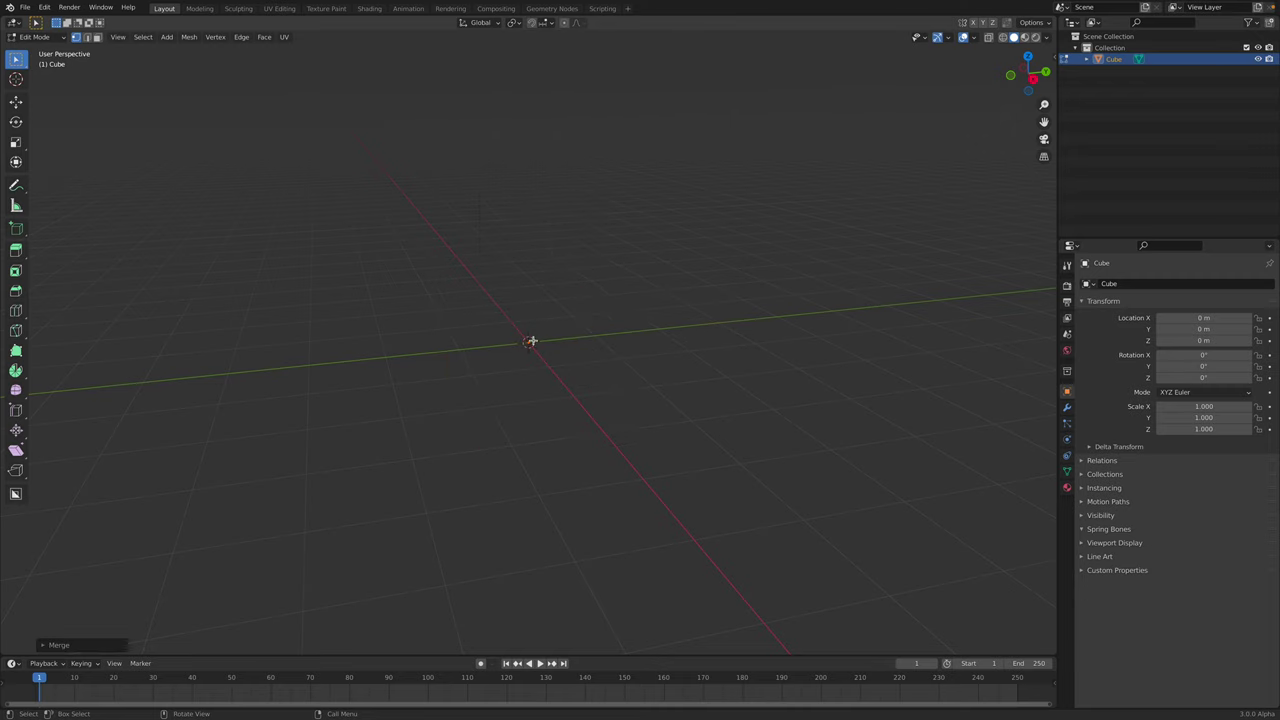
# - In the back orthographic view, extrude the single vertex three times toward negative X to form the rear body and tail
pyautogui.moveTo(531, 341); pyautogui.dragTo(835, 261, button='middle')
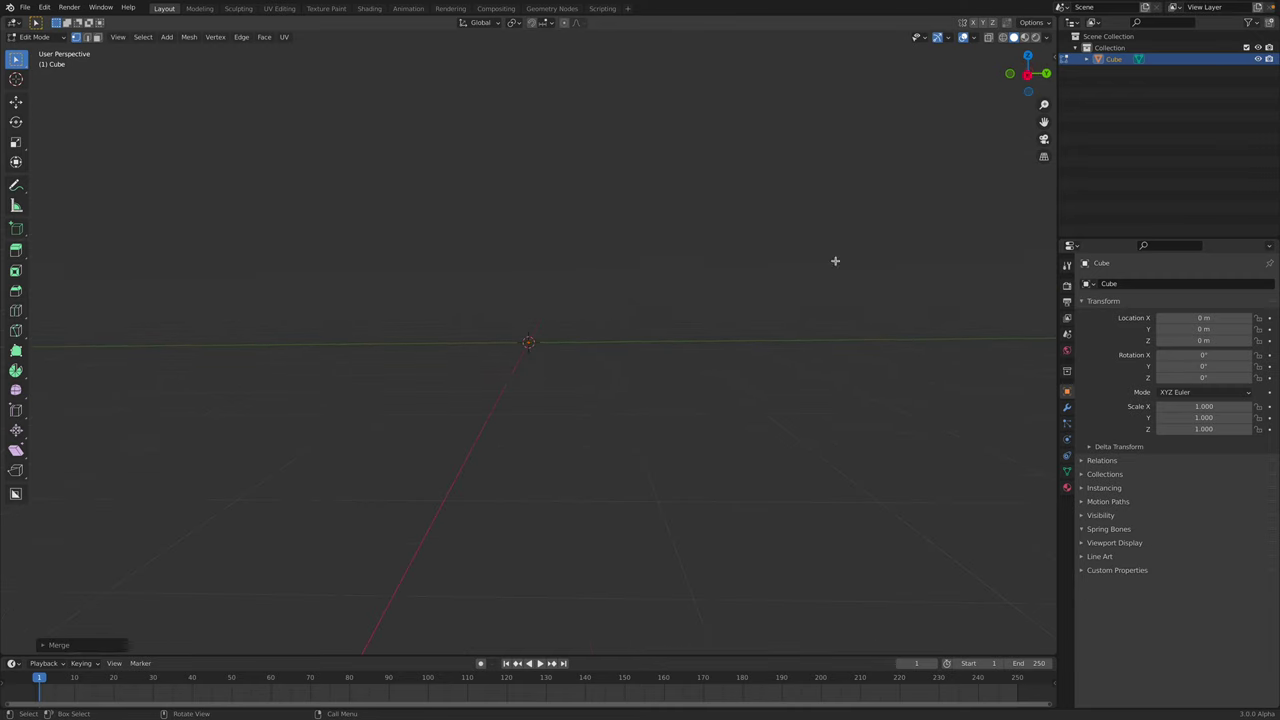
pyautogui.click(1045, 74)
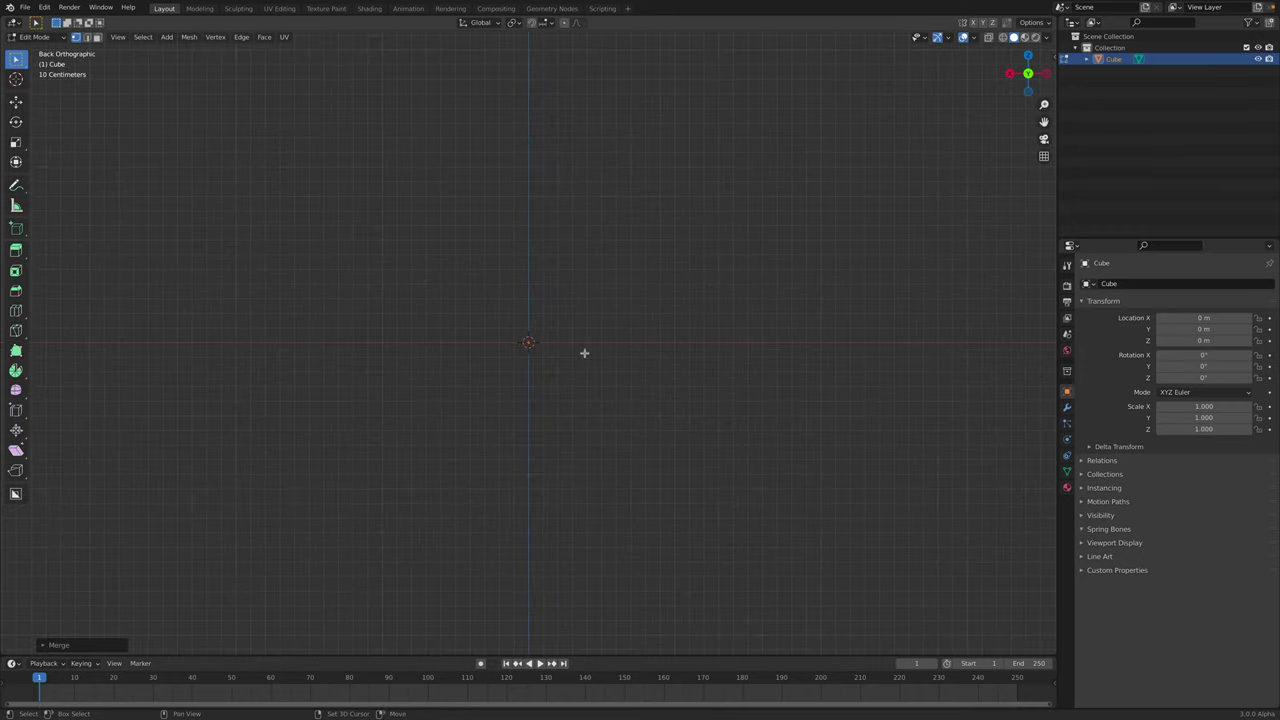
pyautogui.keyDown('shift'); pyautogui.moveTo(584, 352); pyautogui.dragTo(581, 351, button='middle'); pyautogui.keyUp('shift')
pyautogui.press('e')
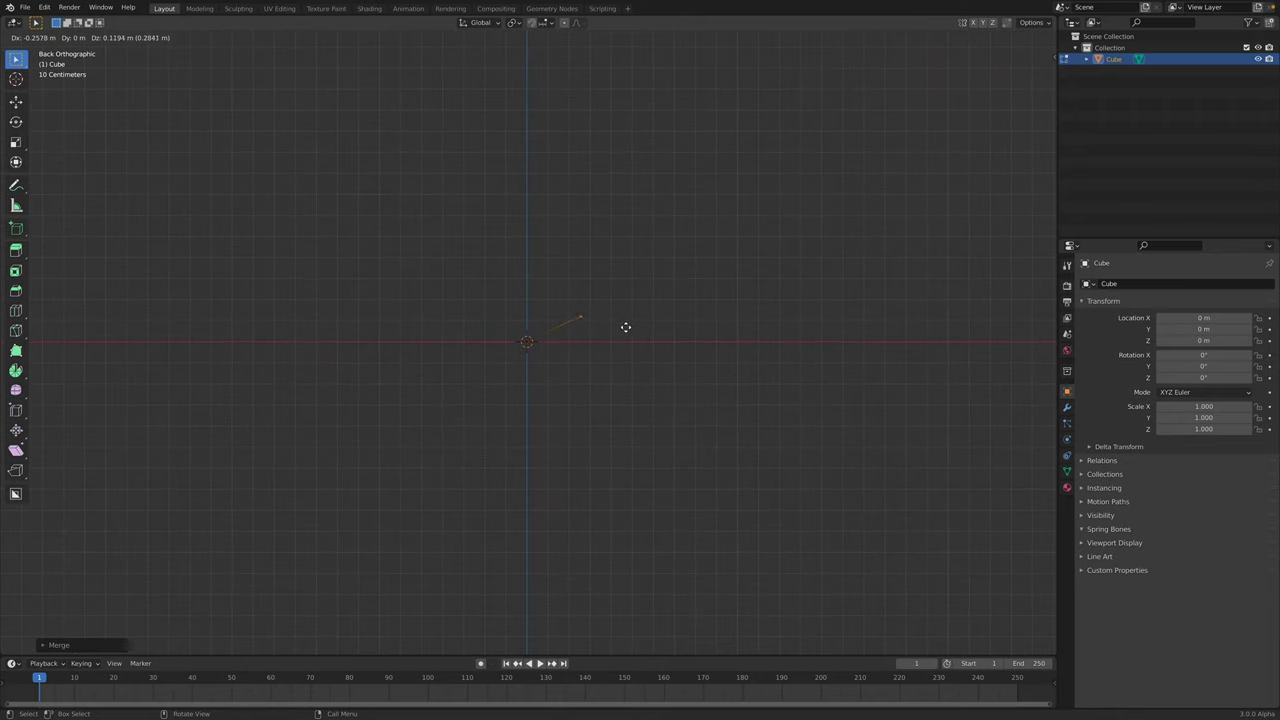
pyautogui.click(640, 333)
pyautogui.press('e')
pyautogui.click(728, 330)
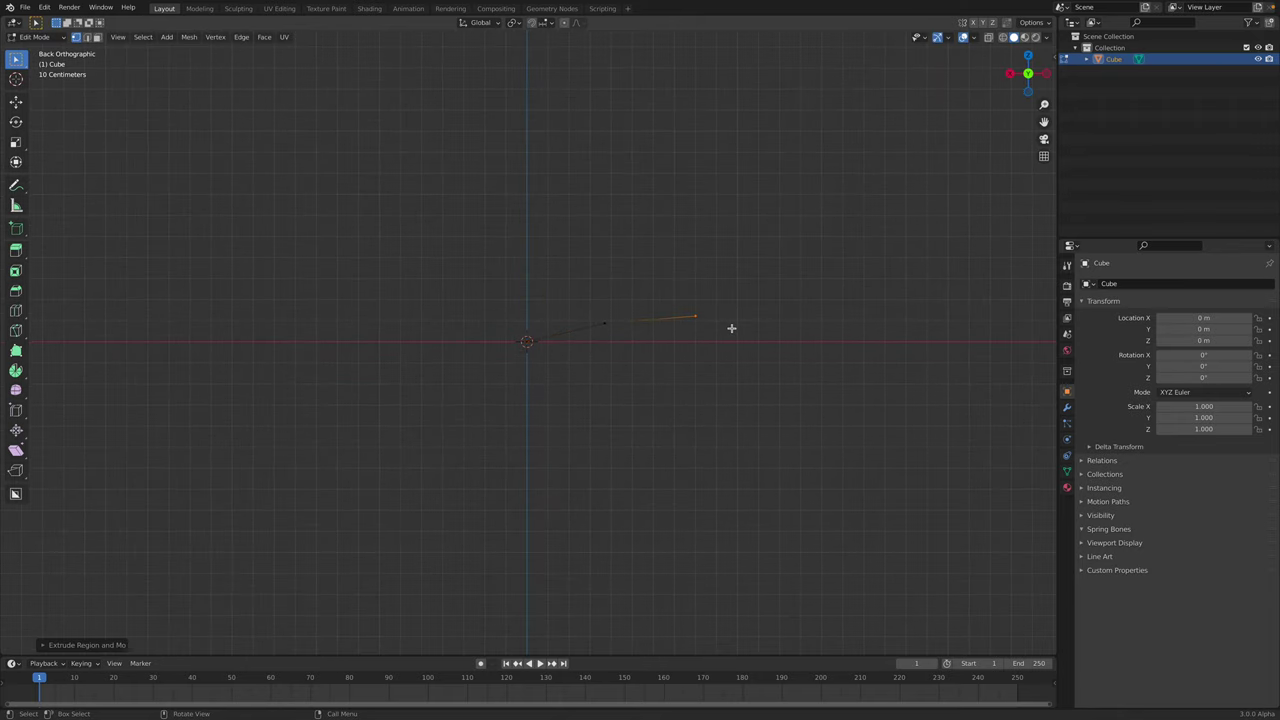
pyautogui.press('e')
pyautogui.click(815, 344)
# - Extrude four segments from the origin vertex toward positive X, with the last one rising steeply for the neck and head
pyautogui.click(527, 342)
pyautogui.press('e')
pyautogui.click(435, 324)
pyautogui.press('e')
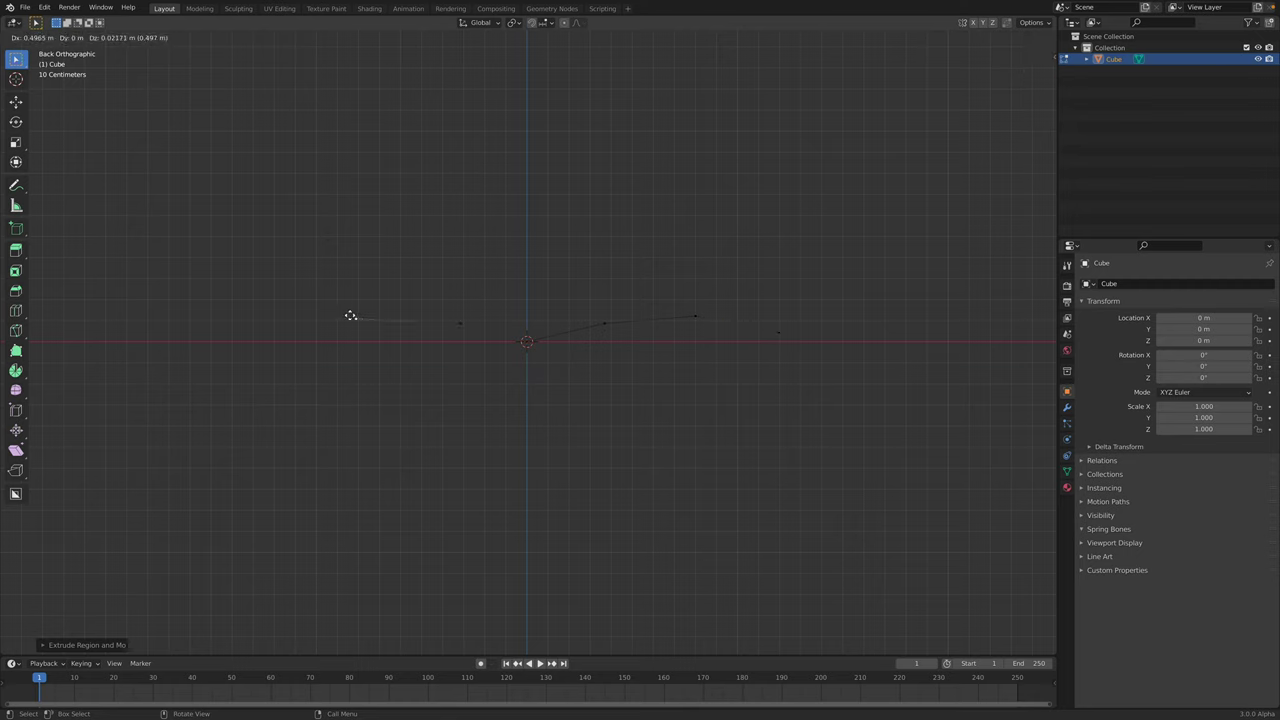
pyautogui.click(350, 316)
pyautogui.press('e')
pyautogui.click(285, 295)
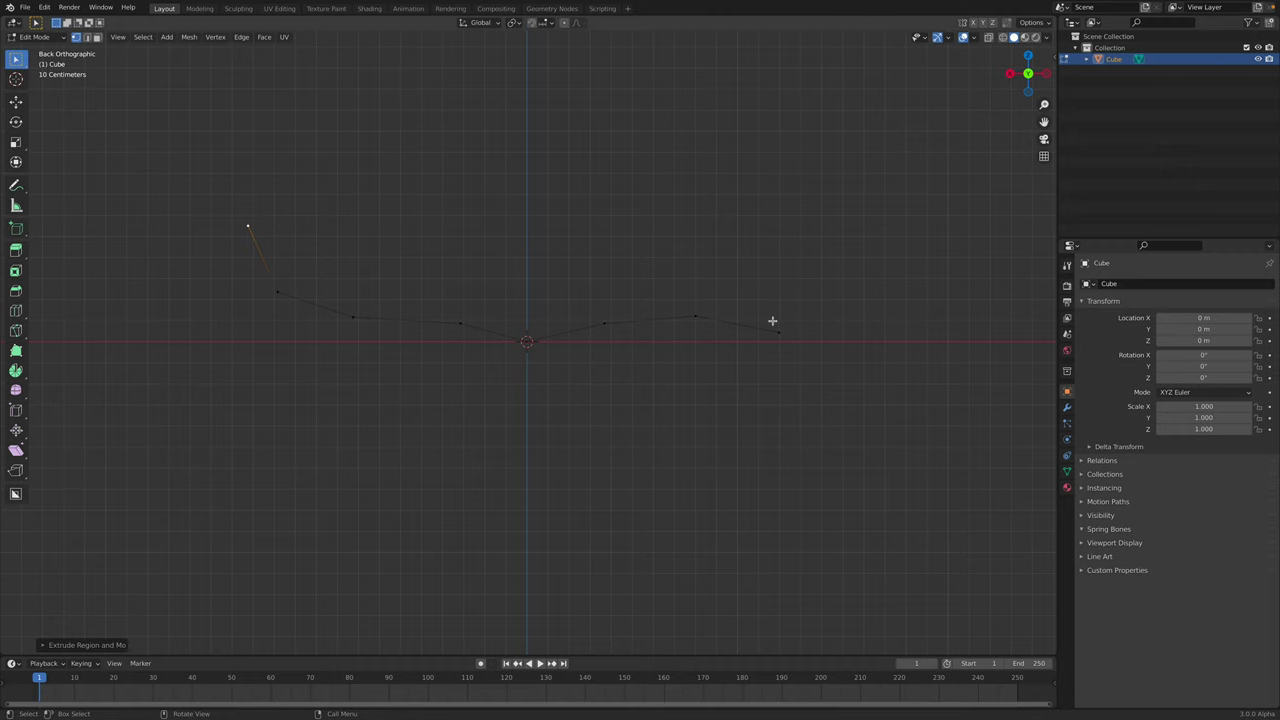
# - In the right orthographic view, extrude a four-segment front leg outward and down from the first spine vertex on the head side
pyautogui.moveTo(772, 321); pyautogui.dragTo(528, 368, button='middle')
pyautogui.moveTo(437, 363); pyautogui.dragTo(547, 312, button='middle')
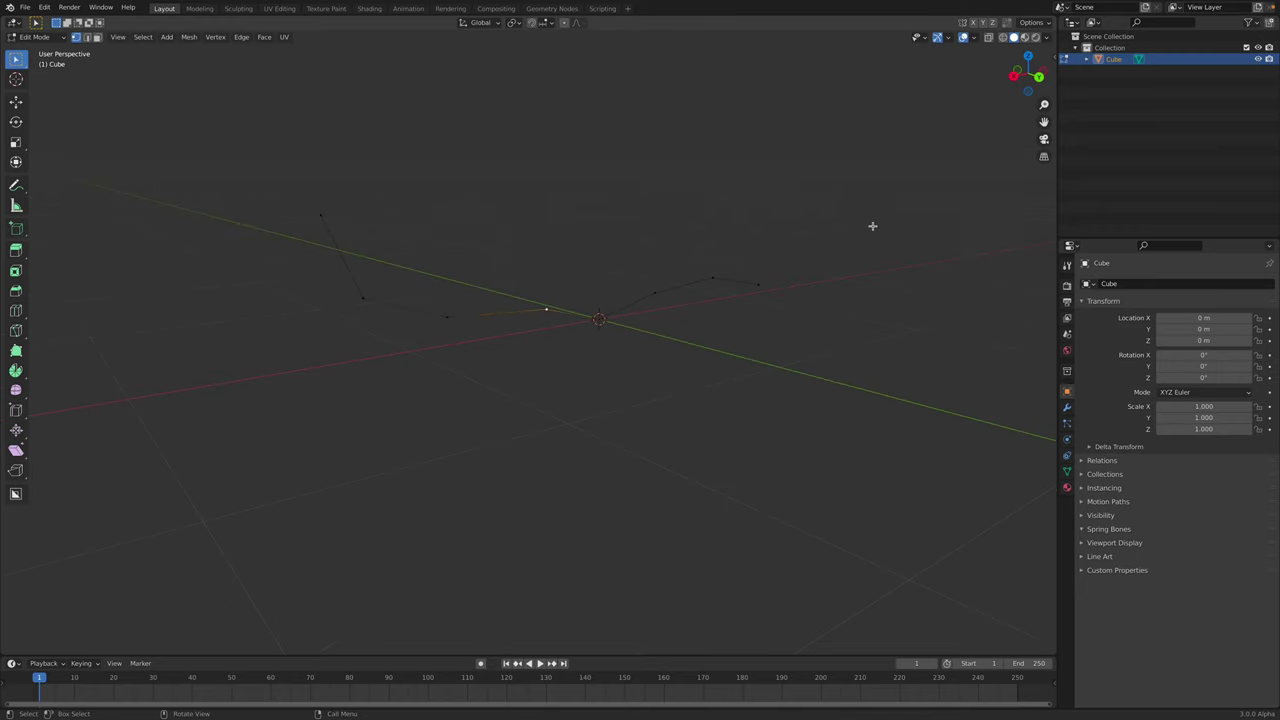
pyautogui.click(1016, 78)
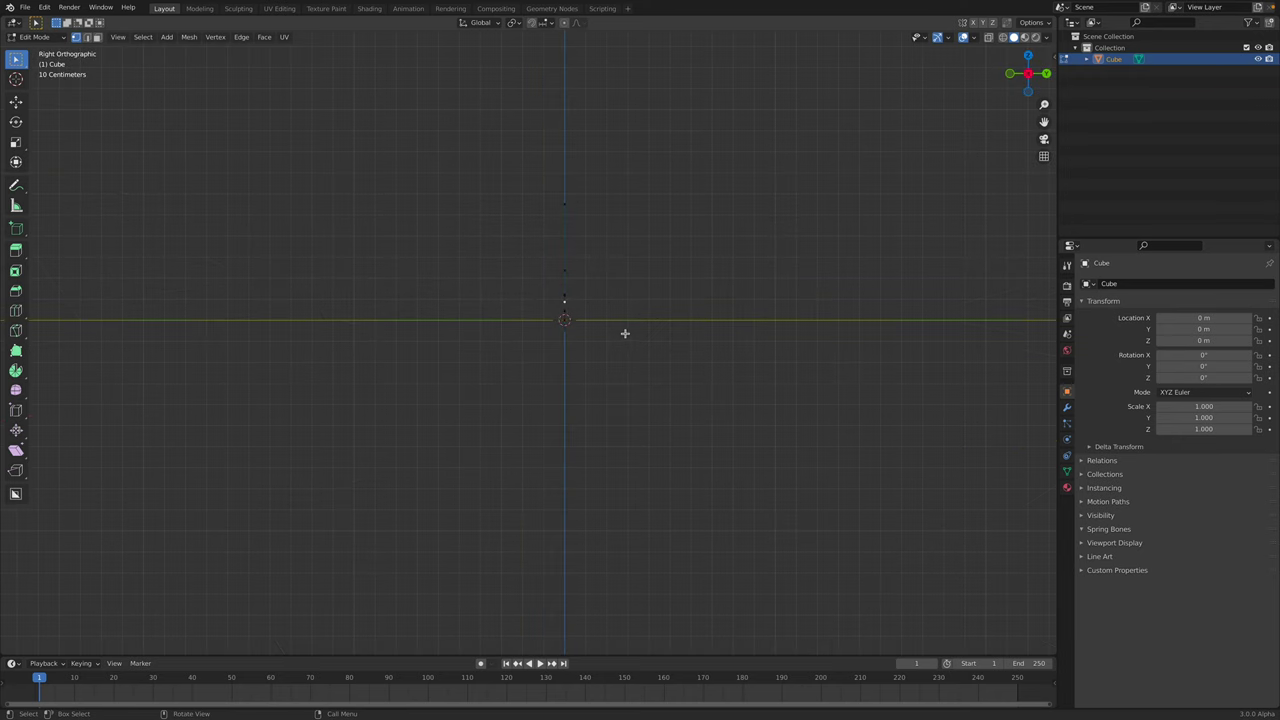
pyautogui.scroll(2, 625, 333)
pyautogui.press('g')
pyautogui.click(674, 337)
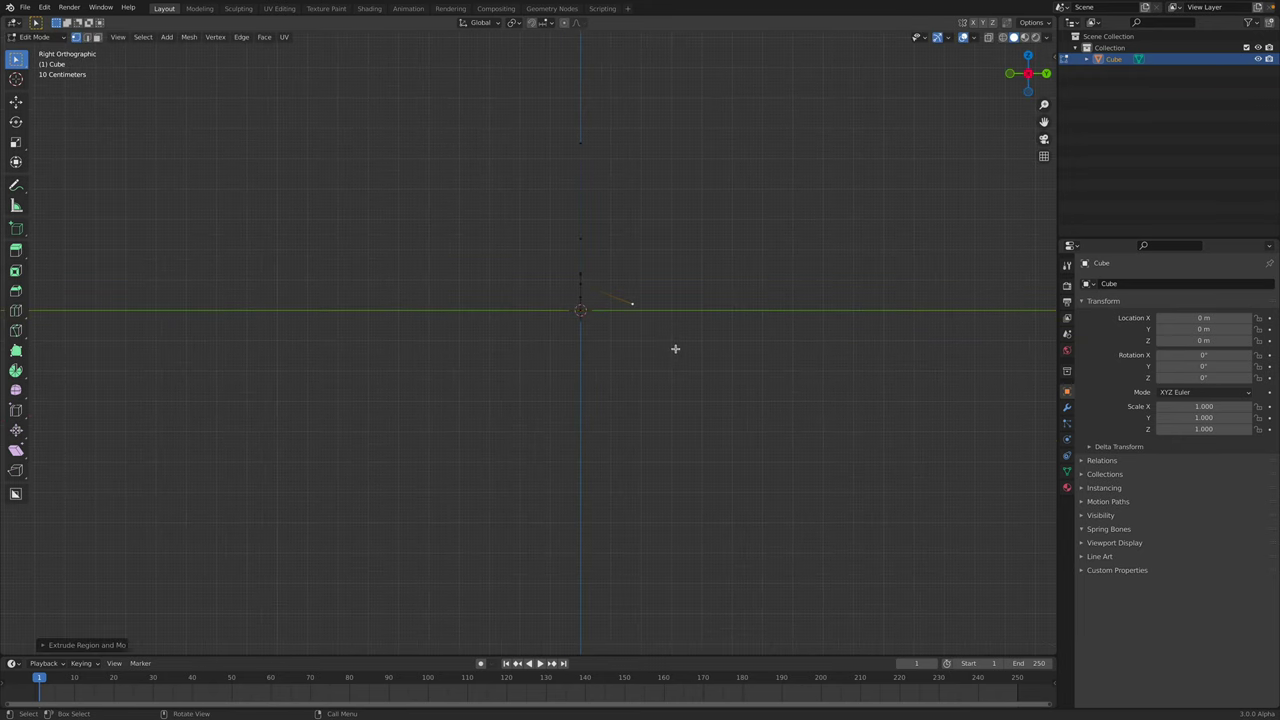
pyautogui.press('e')
pyautogui.click(699, 399)
pyautogui.press('e')
pyautogui.click(667, 455)
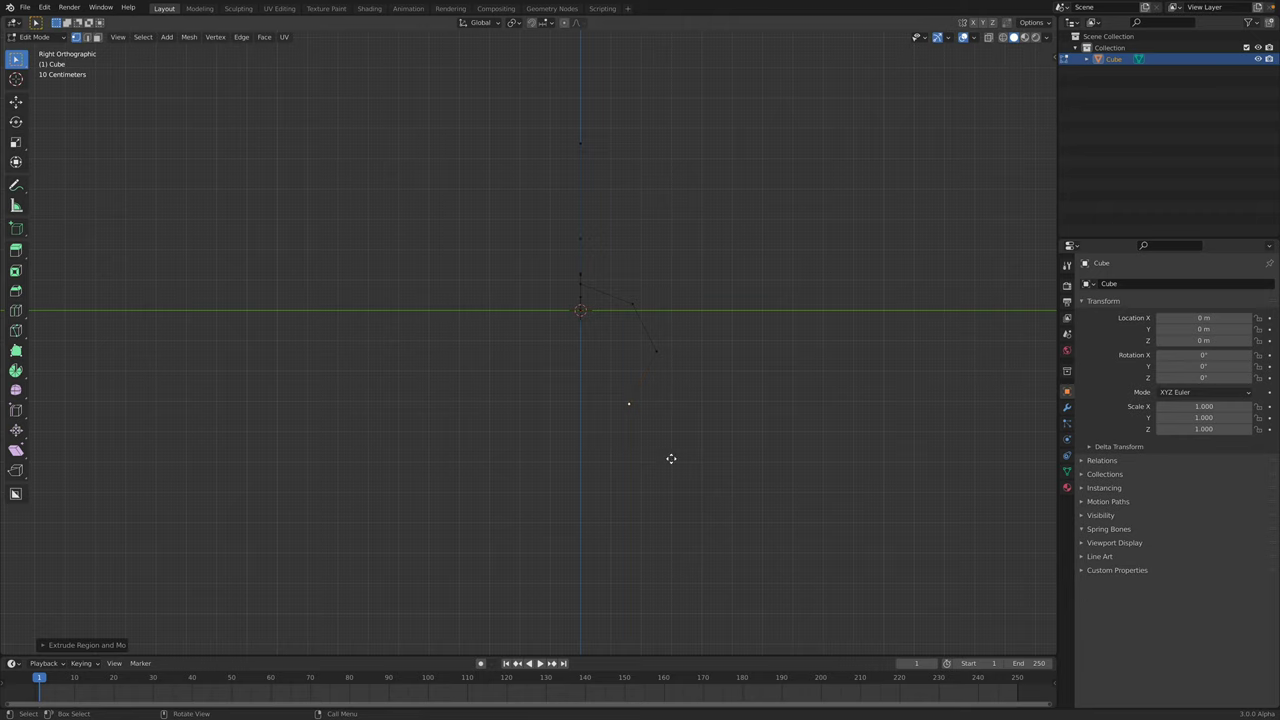
pyautogui.press('e')
pyautogui.click(677, 467)
# - Extrude a bent hind leg outward and down from the first spine vertex on the tail side, in the right orthographic view
pyautogui.moveTo(654, 326); pyautogui.dragTo(612, 386, button='middle')
pyautogui.click(727, 284)
pyautogui.moveTo(671, 317); pyautogui.dragTo(692, 307, button='middle')
pyautogui.click(1012, 76)
pyautogui.press('g')
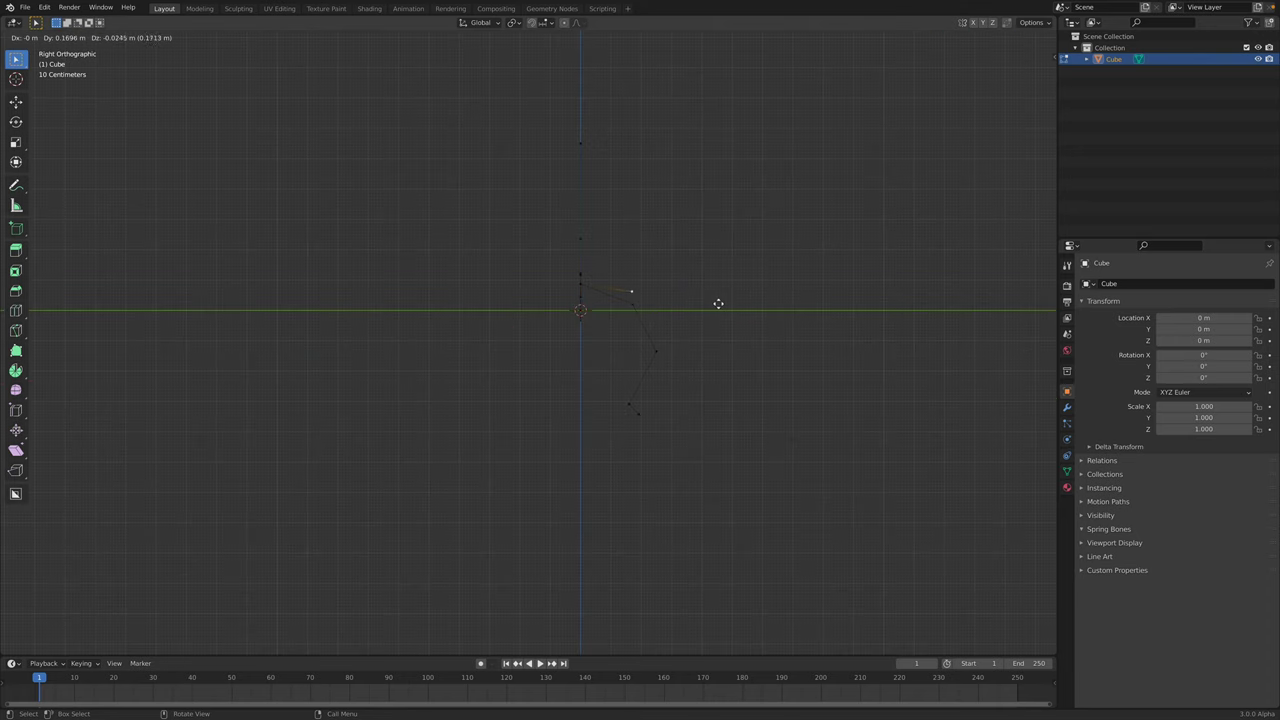
pyautogui.click(714, 313)
pyautogui.press('e')
pyautogui.click(756, 357)
pyautogui.press('e')
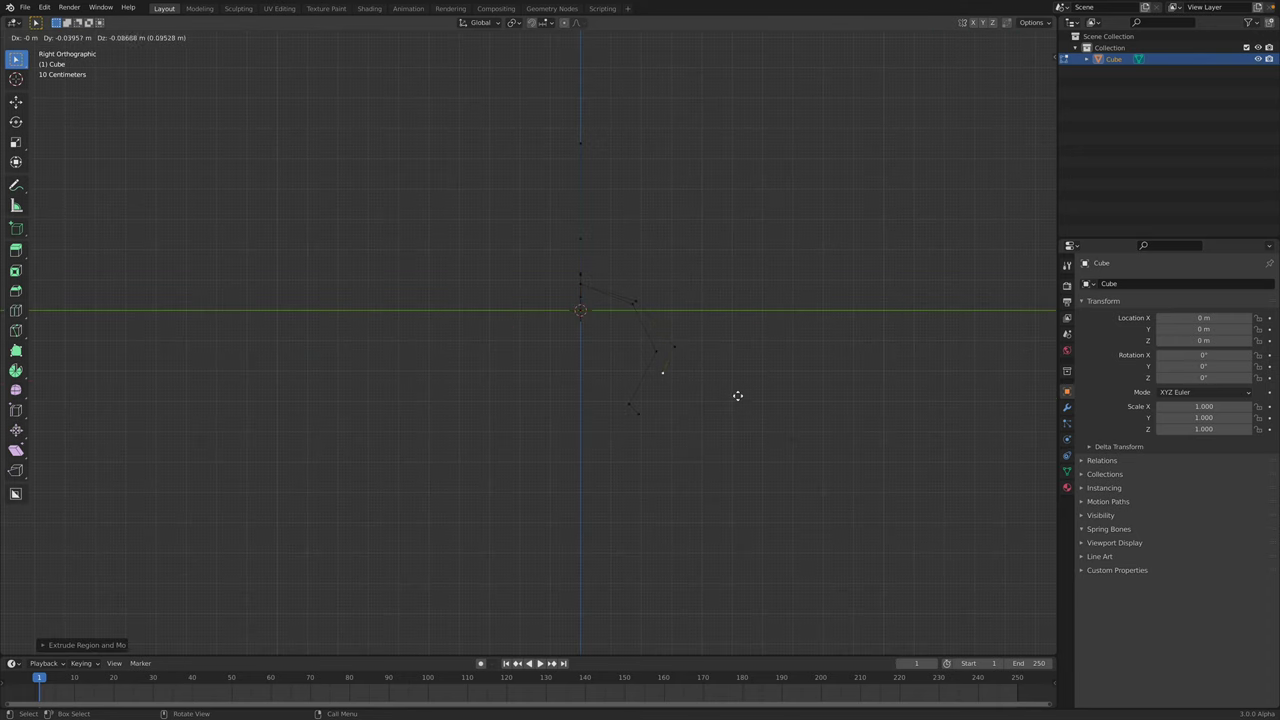
pyautogui.click(727, 420)
# - Extrude a wider four-segment middle leg from the origin vertex in the right orthographic view, ending in a small foot
pyautogui.moveTo(746, 429); pyautogui.dragTo(609, 377, button='middle')
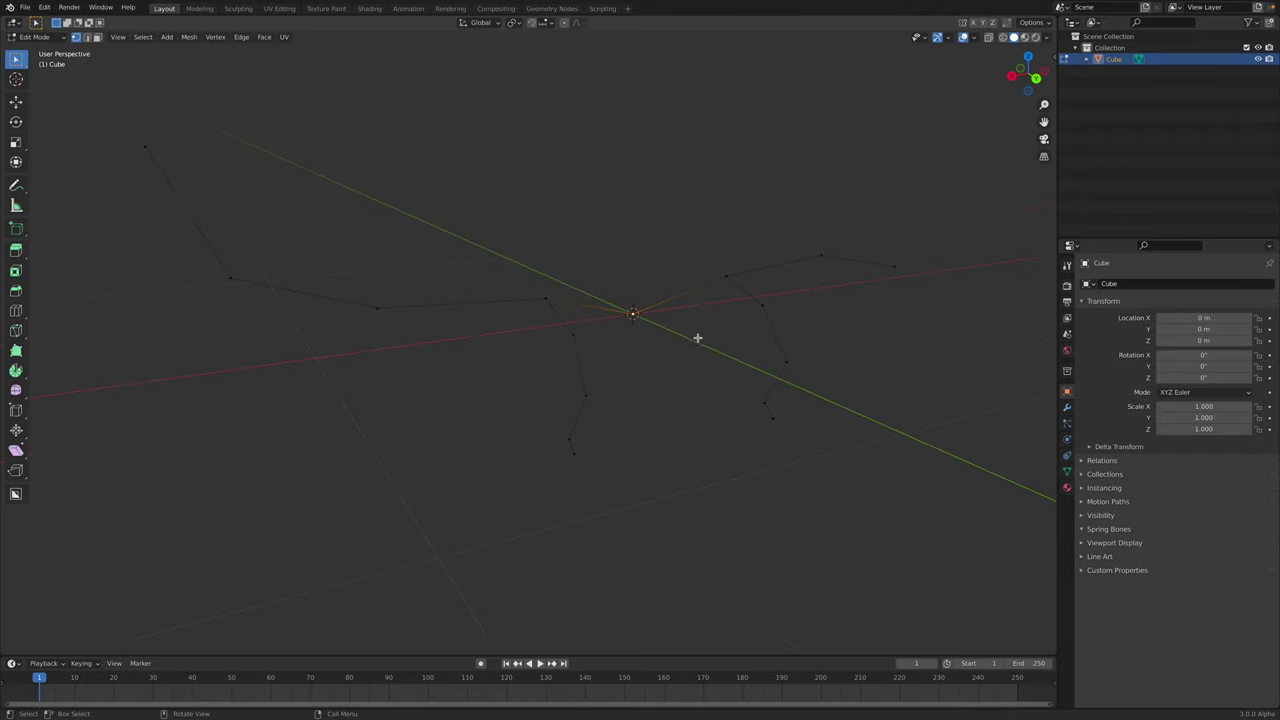
pyautogui.moveTo(697, 338); pyautogui.dragTo(765, 260, button='middle')
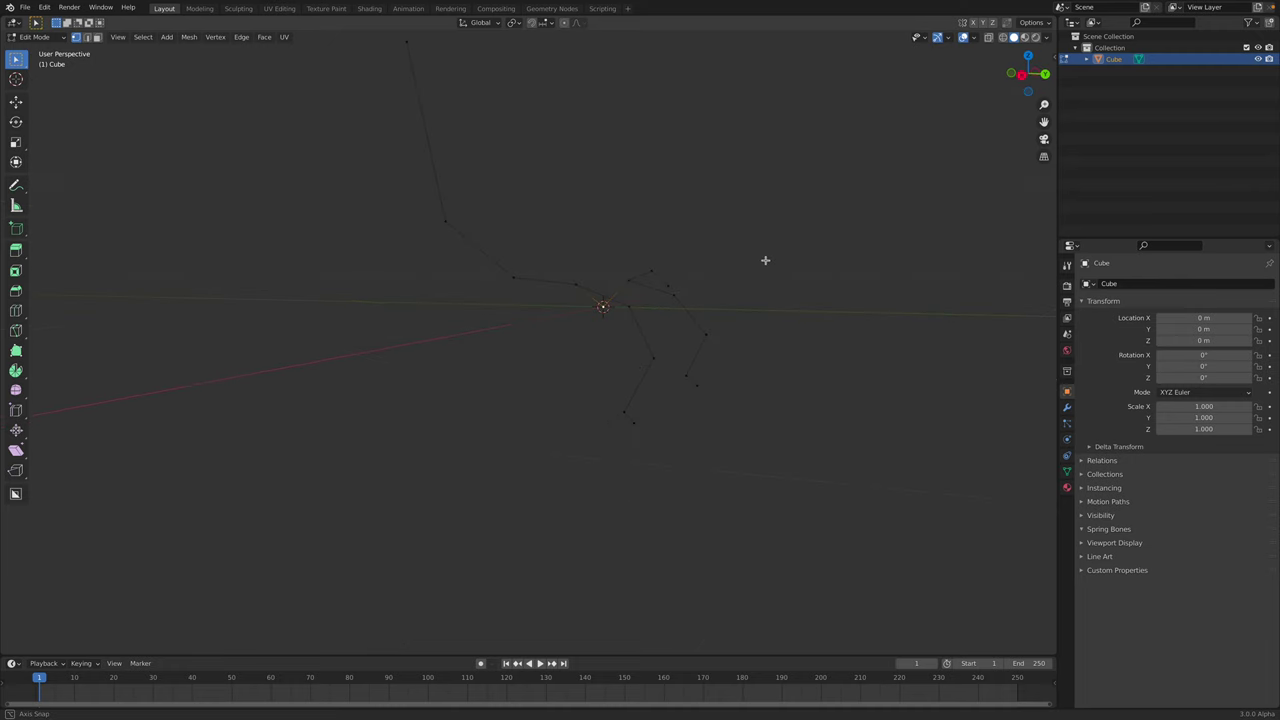
pyautogui.click(1021, 75)
pyautogui.press('g')
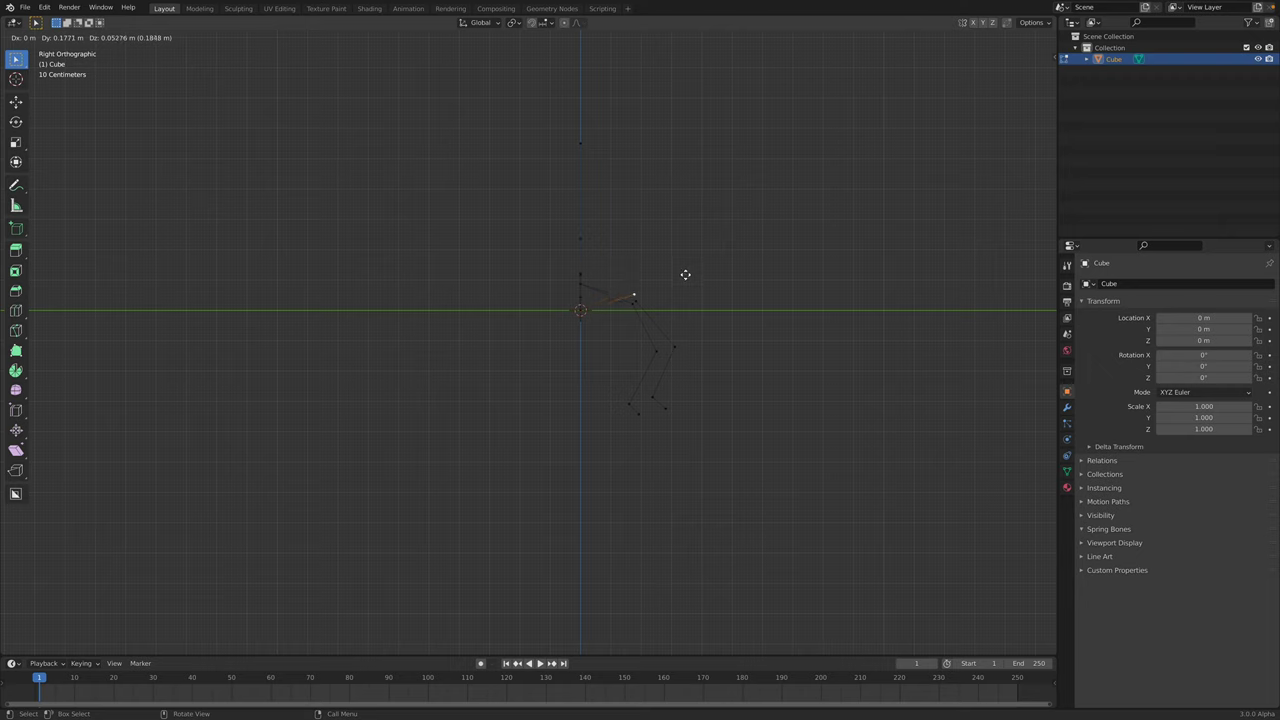
pyautogui.click(686, 276)
pyautogui.press('e')
pyautogui.click(762, 326)
pyautogui.press('e')
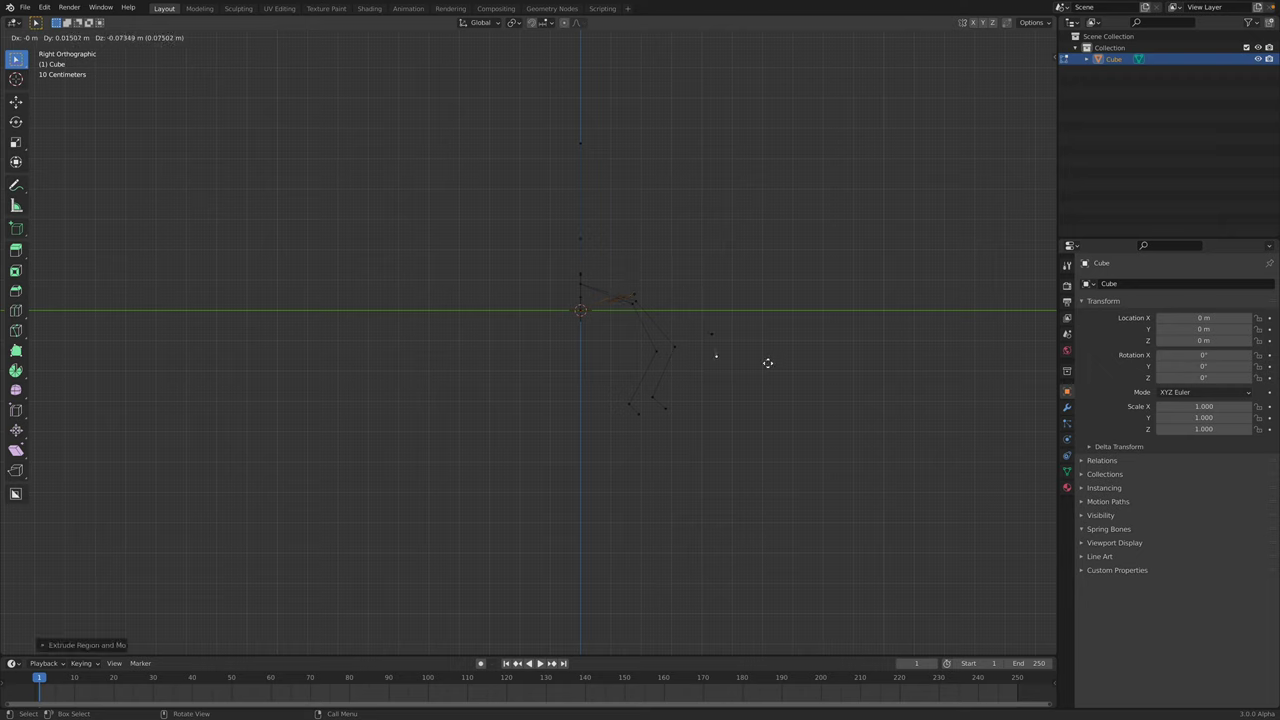
pyautogui.click(749, 393)
pyautogui.press('e')
pyautogui.click(766, 403)
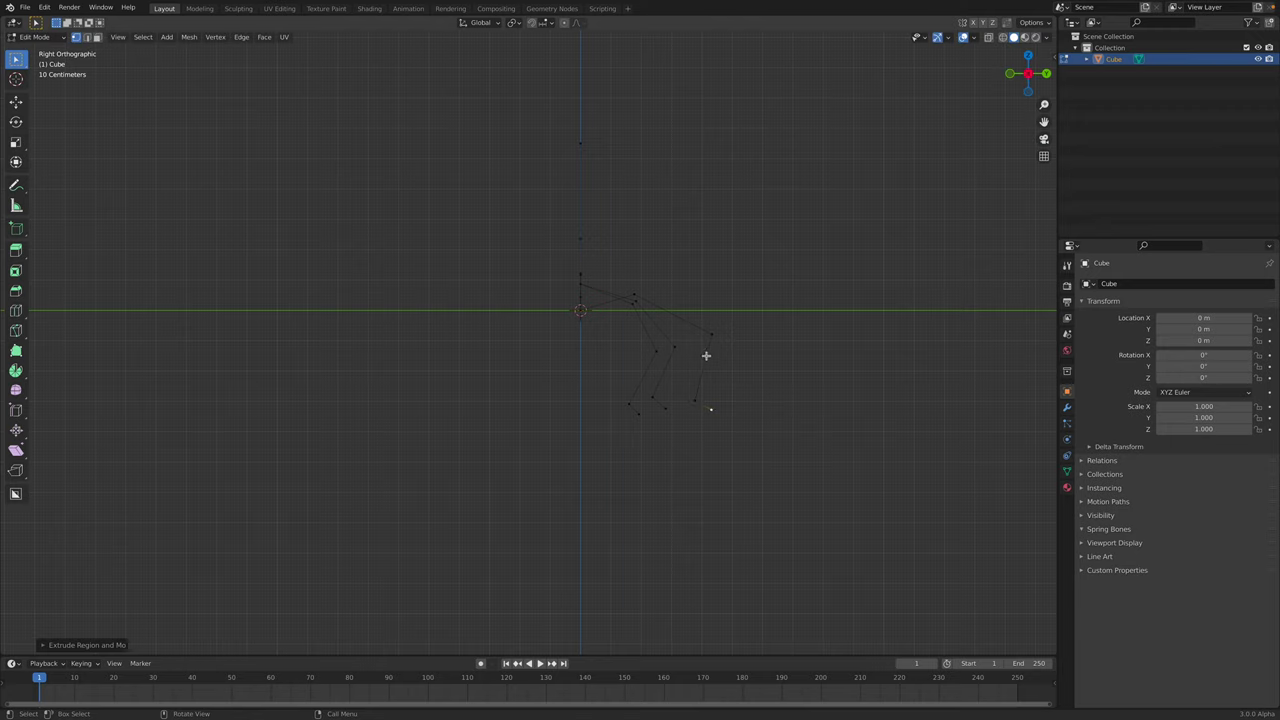
# - Raise the middle spine vertex along the Z axis to level the back, and return to Object Mode
pyautogui.moveTo(706, 356); pyautogui.dragTo(636, 341, button='middle')
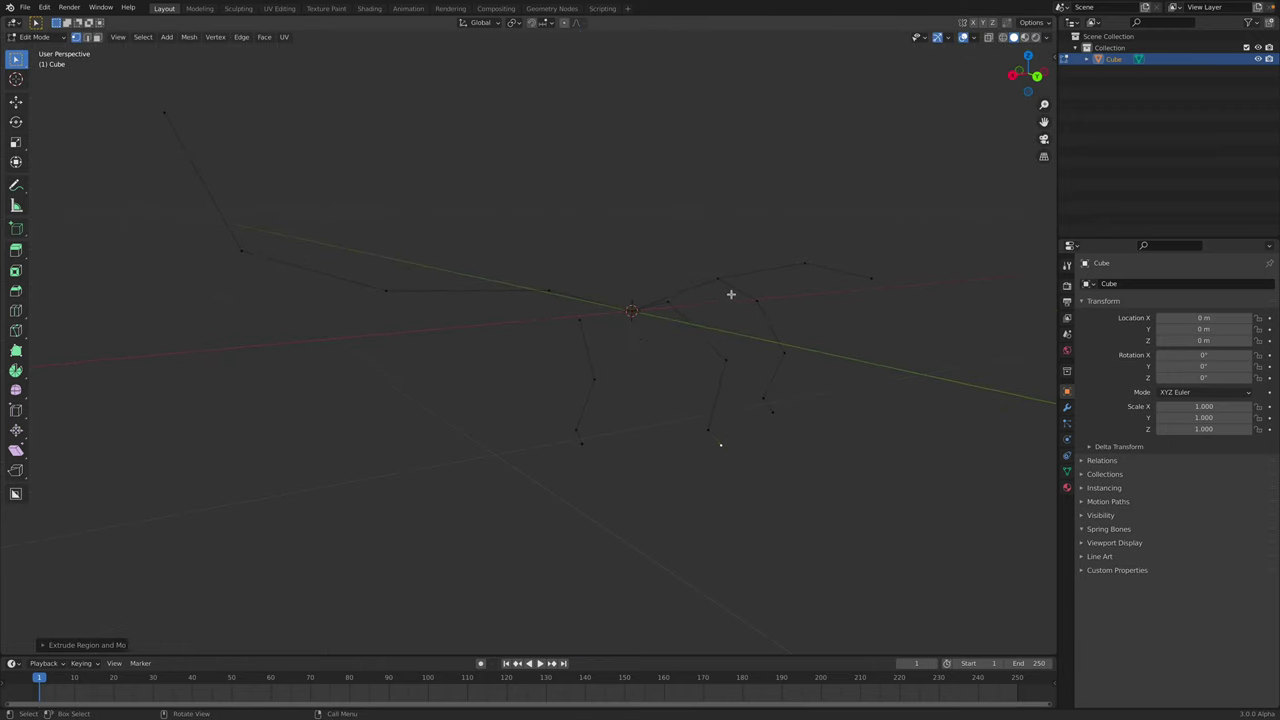
pyautogui.moveTo(730, 294); pyautogui.dragTo(570, 268, button='middle')
pyautogui.click(644, 325)
pyautogui.press('g')
pyautogui.press('z')
pyautogui.click(684, 247)
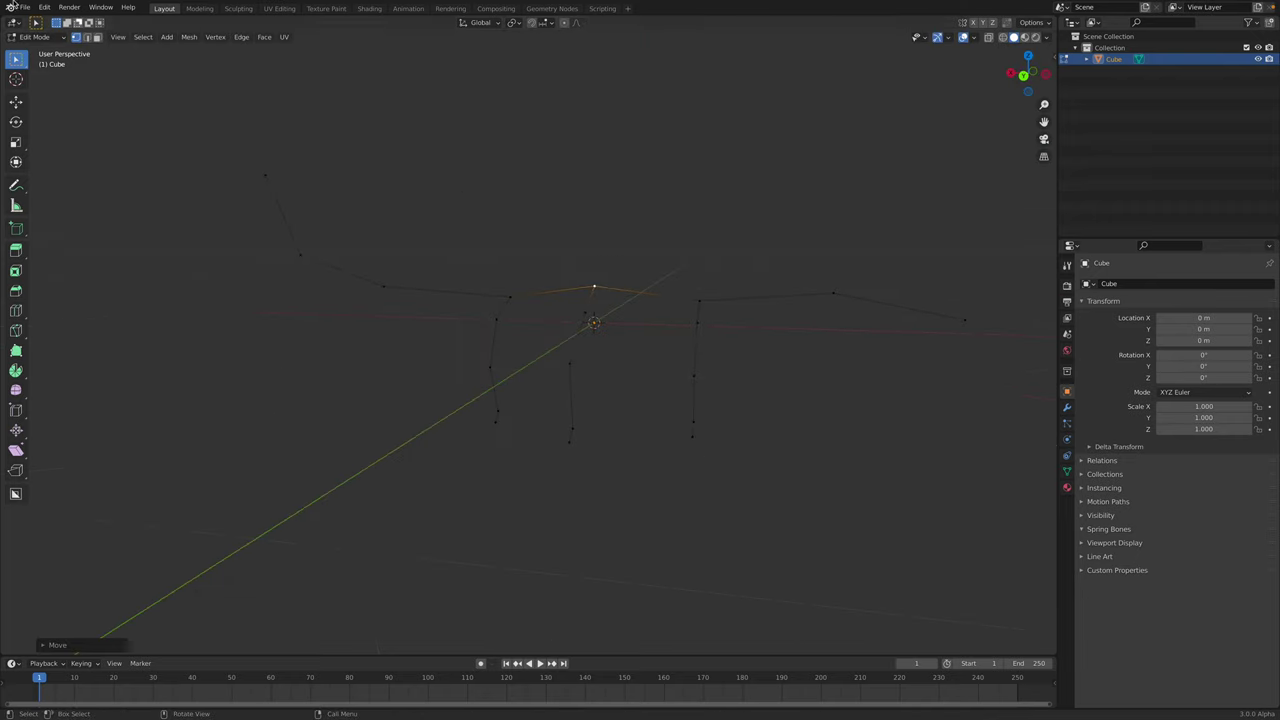
pyautogui.click(34, 36)
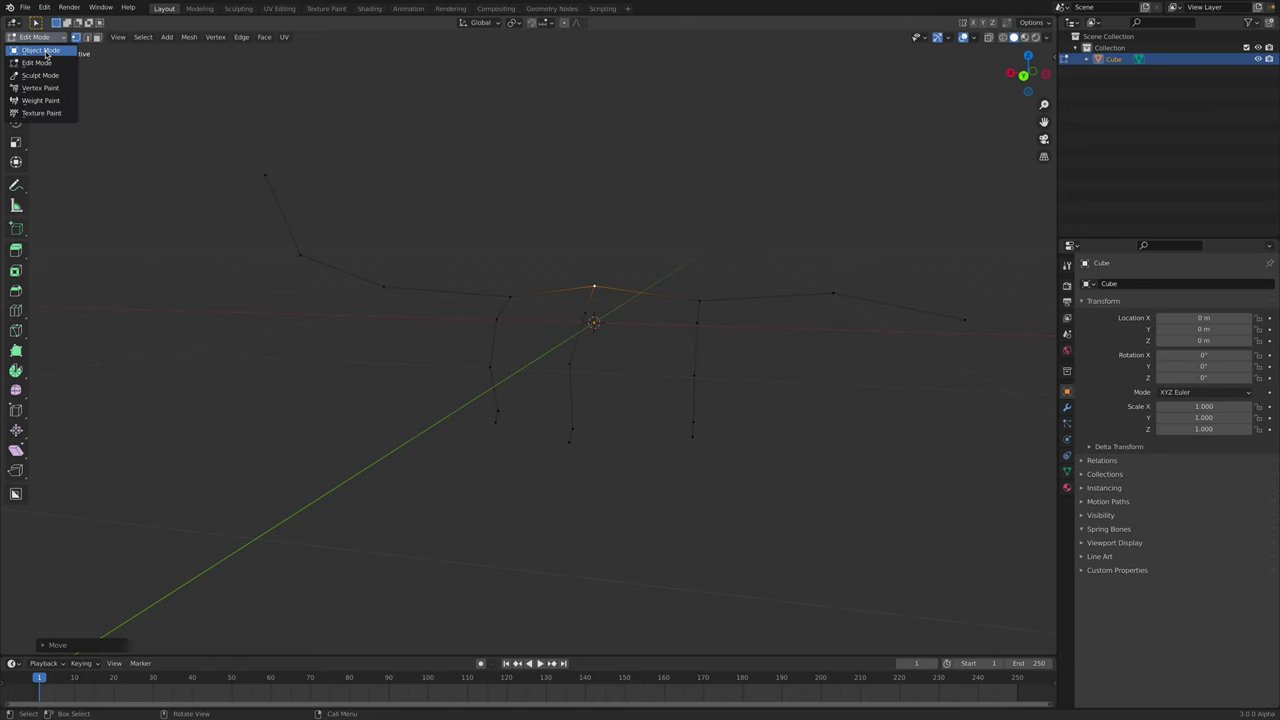
pyautogui.click(40, 48)
pyautogui.moveTo(510, 250); pyautogui.dragTo(438, 224, button='middle')
# - Save the scene as dancingstickBug_001.blend in the Desktop folder
pyautogui.click(24, 7)
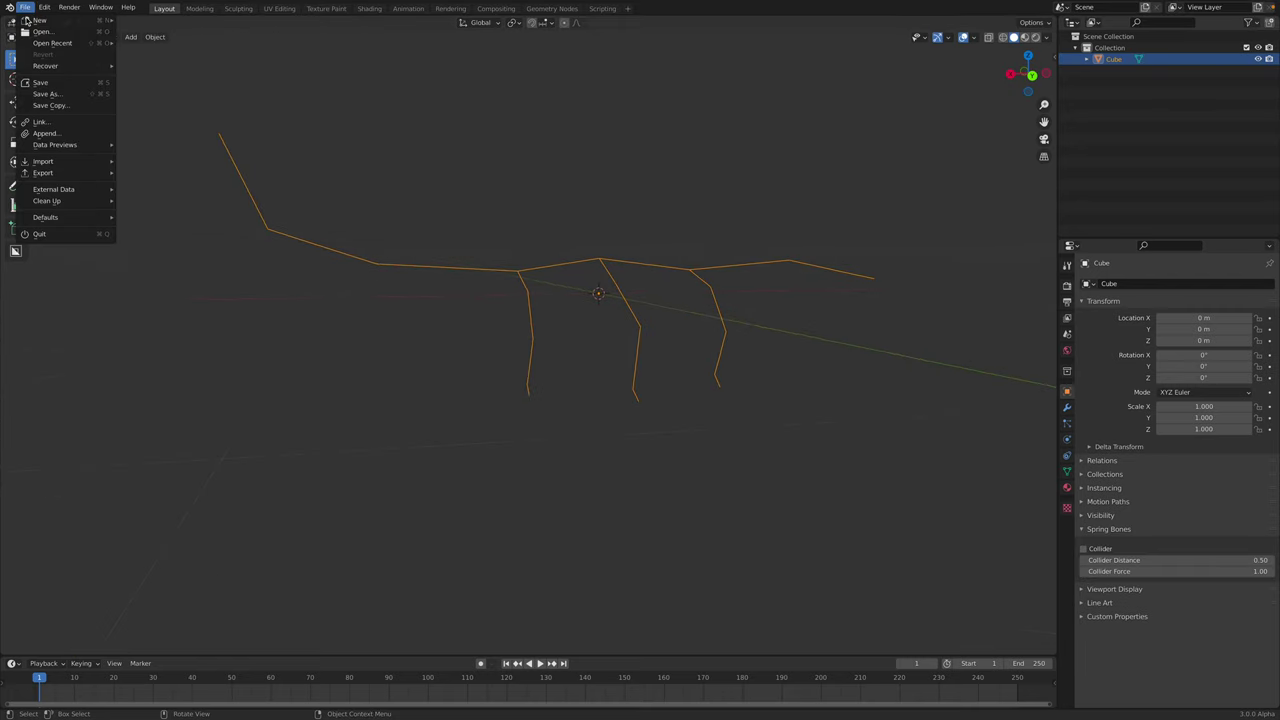
pyautogui.click(50, 97)
pyautogui.click(452, 651)
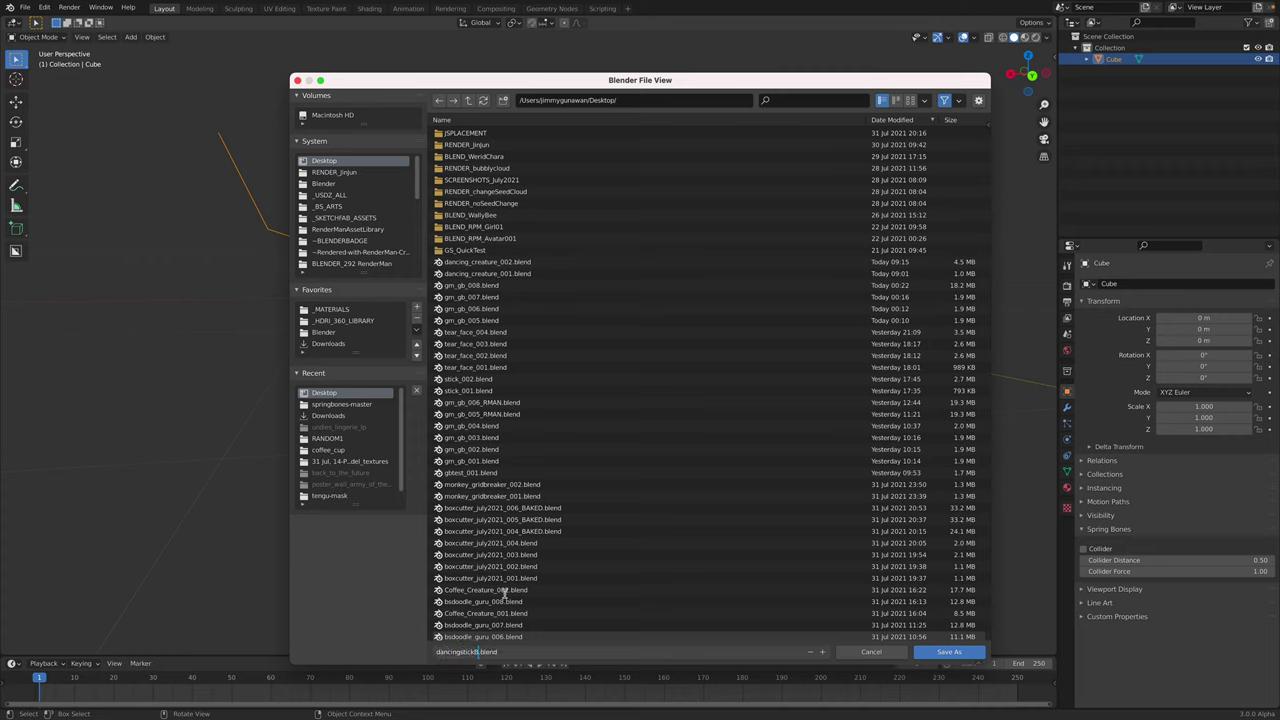
pyautogui.write('001')
pyautogui.press('Return')
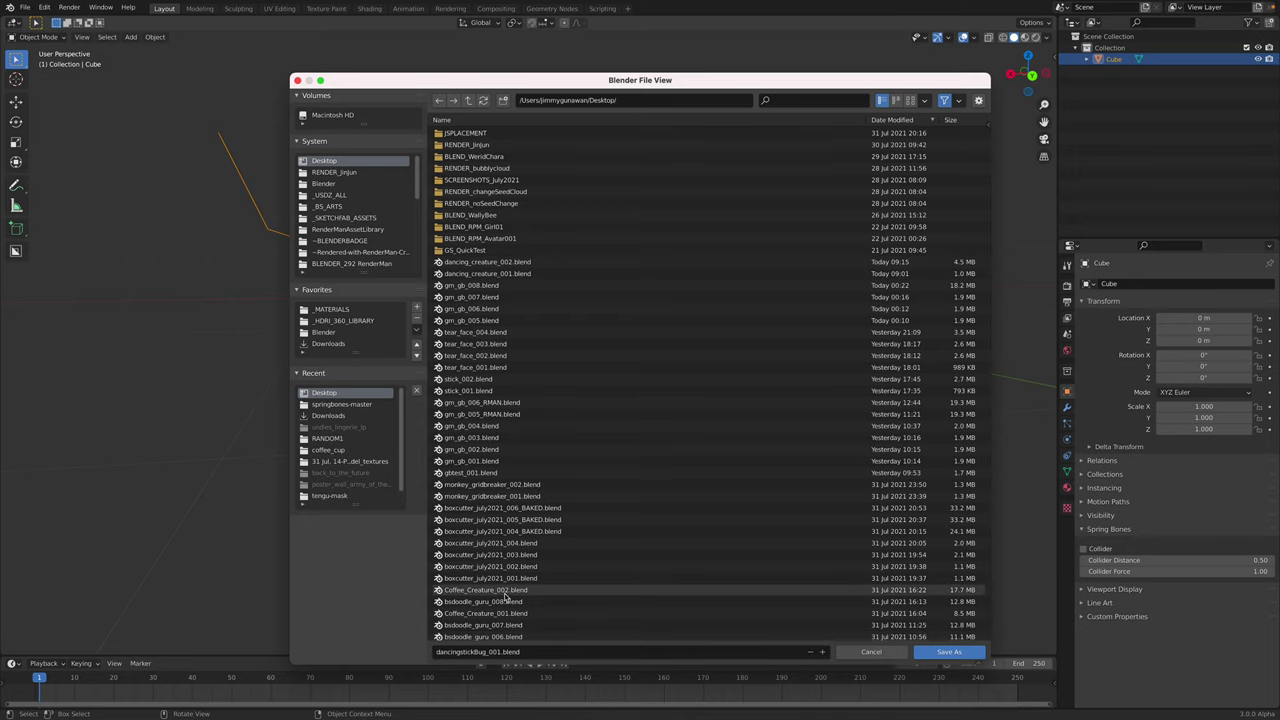
pyautogui.click(948, 652)
# - In the right orthographic view, raise the whole skeleton about 0.32 m along the Z axis to bring its feet to the ground line
pyautogui.moveTo(623, 366); pyautogui.dragTo(672, 357, button='middle')
pyautogui.click(722, 319)
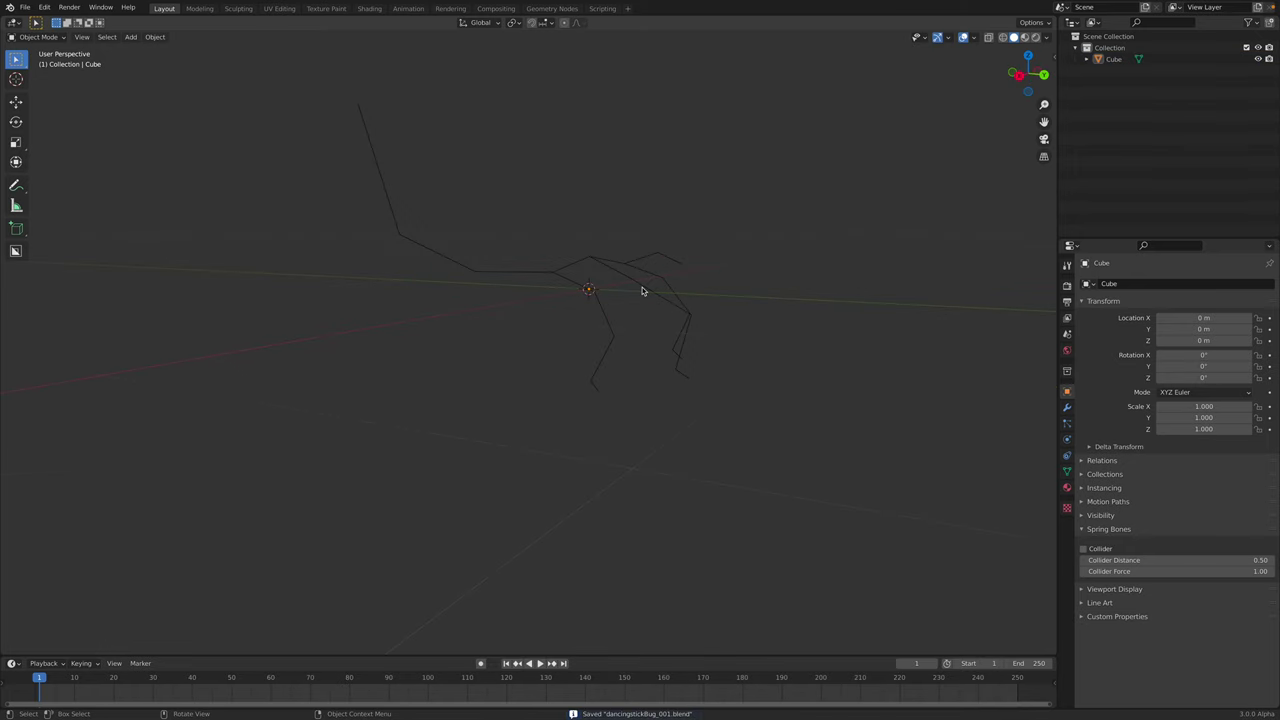
pyautogui.click(643, 288)
pyautogui.click(1020, 76)
pyautogui.keyDown('shift'); pyautogui.scroll(2, 814, 163); pyautogui.keyUp('shift')
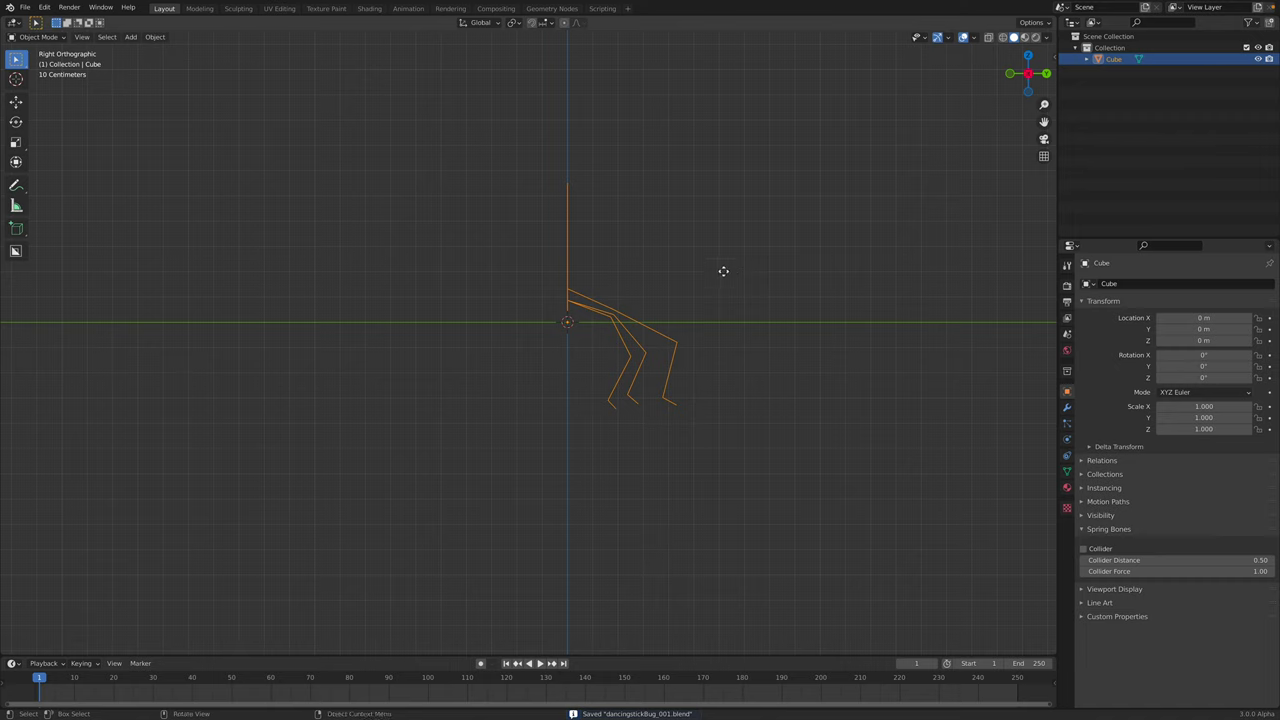
pyautogui.press('g')
pyautogui.press('z')
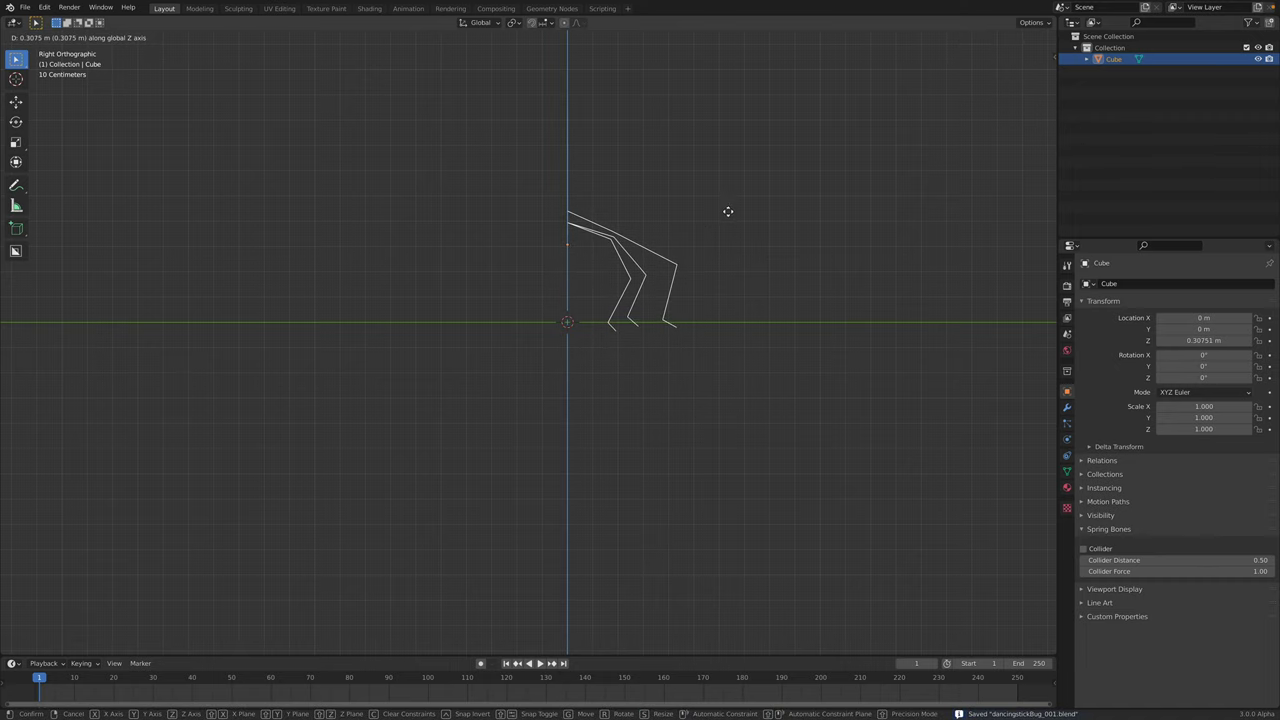
pyautogui.click(726, 209)
pyautogui.moveTo(726, 209); pyautogui.dragTo(672, 263, button='middle')
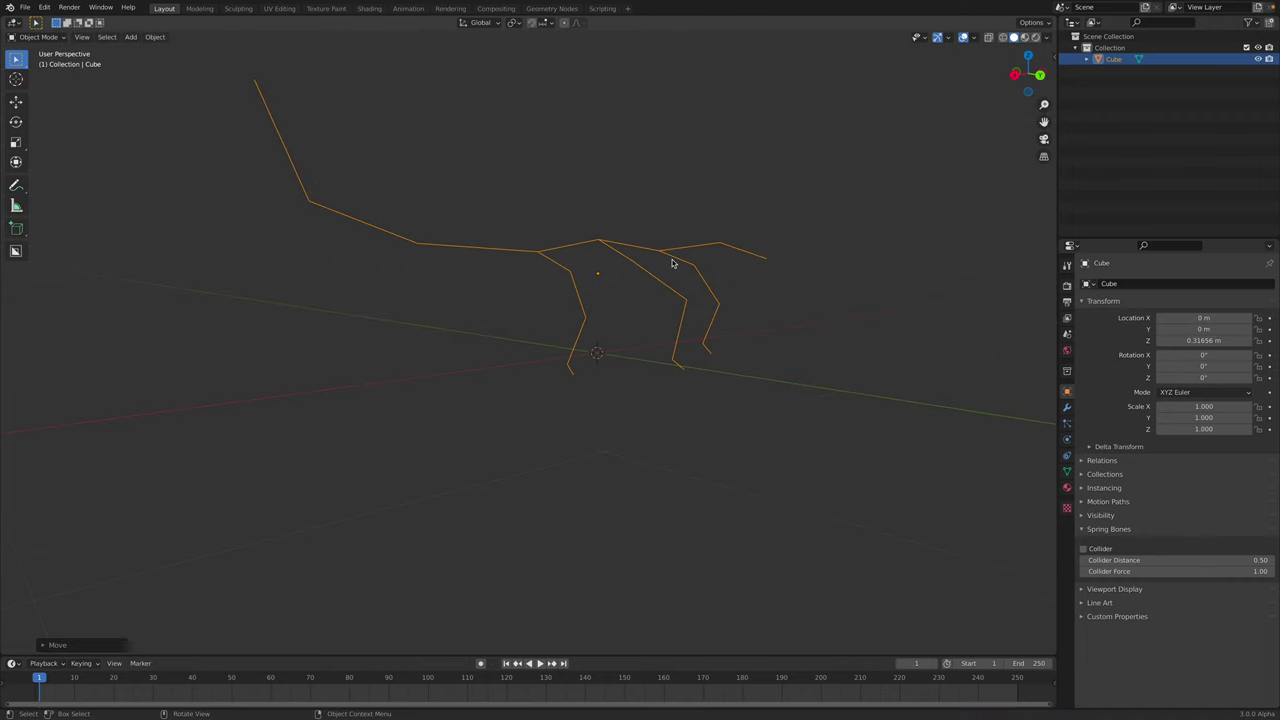
# - Apply all transforms to the raised skeleton and save the file
pyautogui.hotkey('ctrl', 'a')
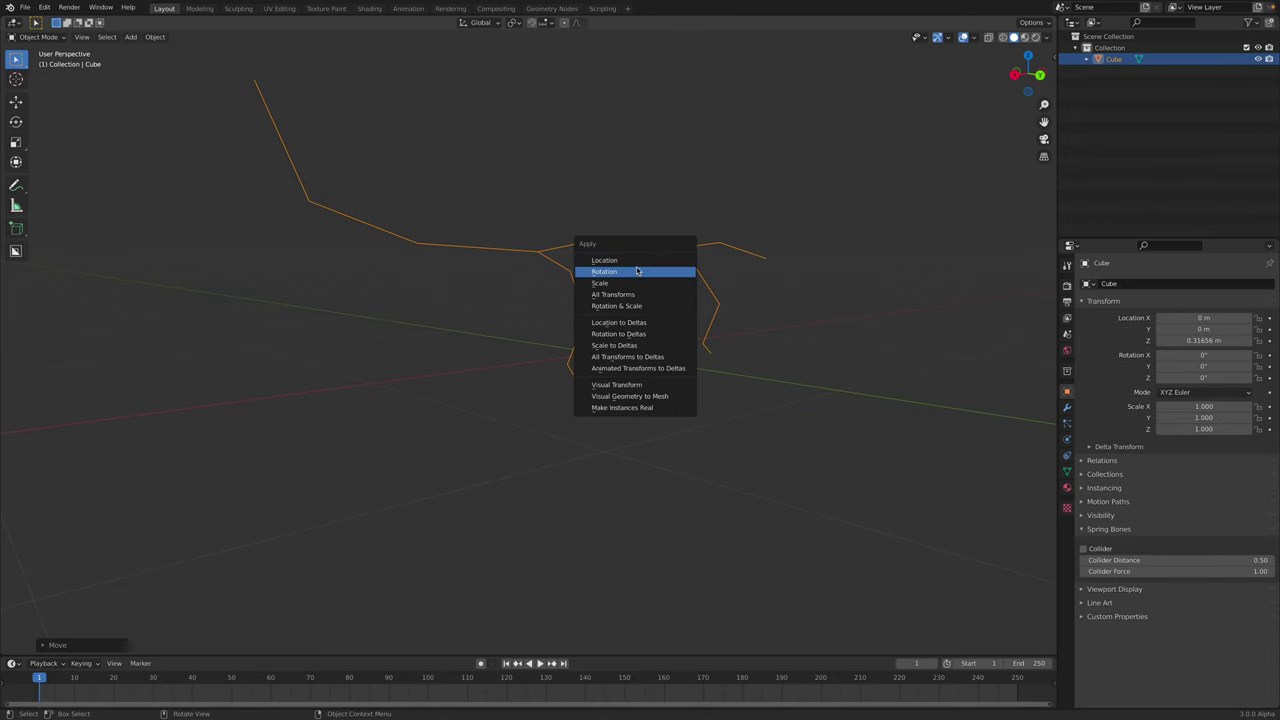
pyautogui.click(633, 296)
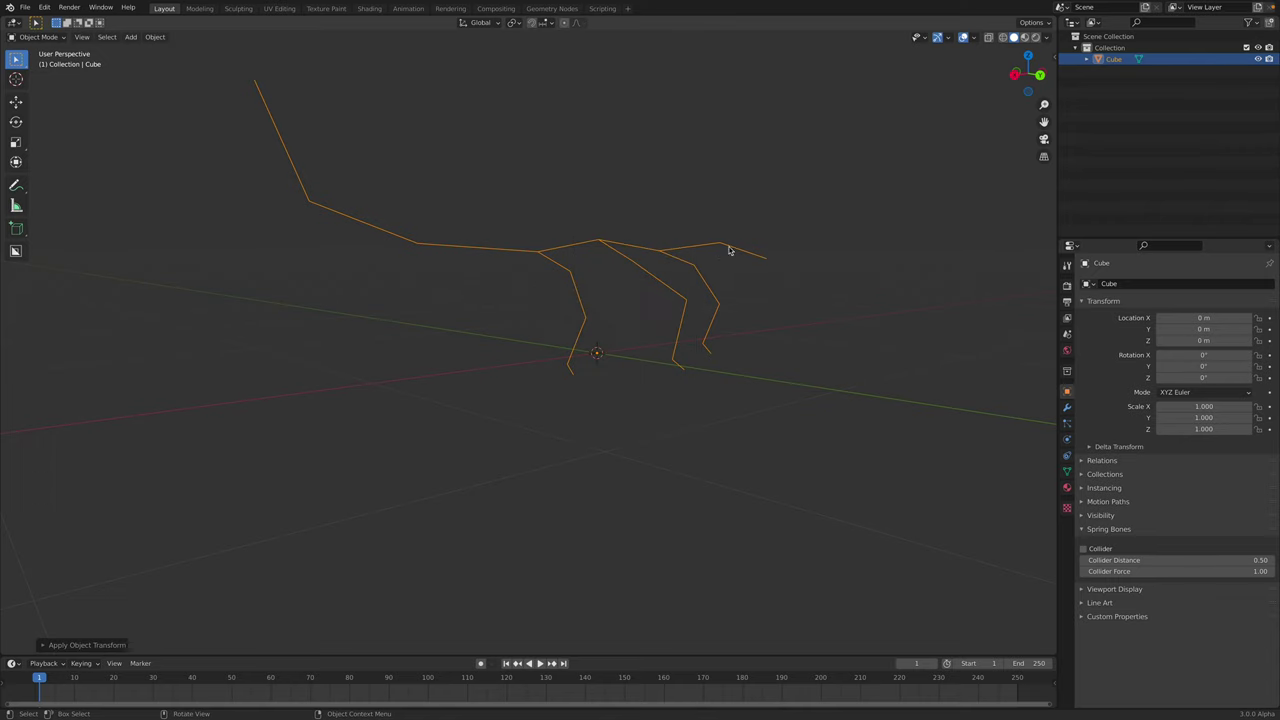
pyautogui.moveTo(731, 251); pyautogui.dragTo(762, 312, button='middle')
pyautogui.hotkey('ctrl', 's')
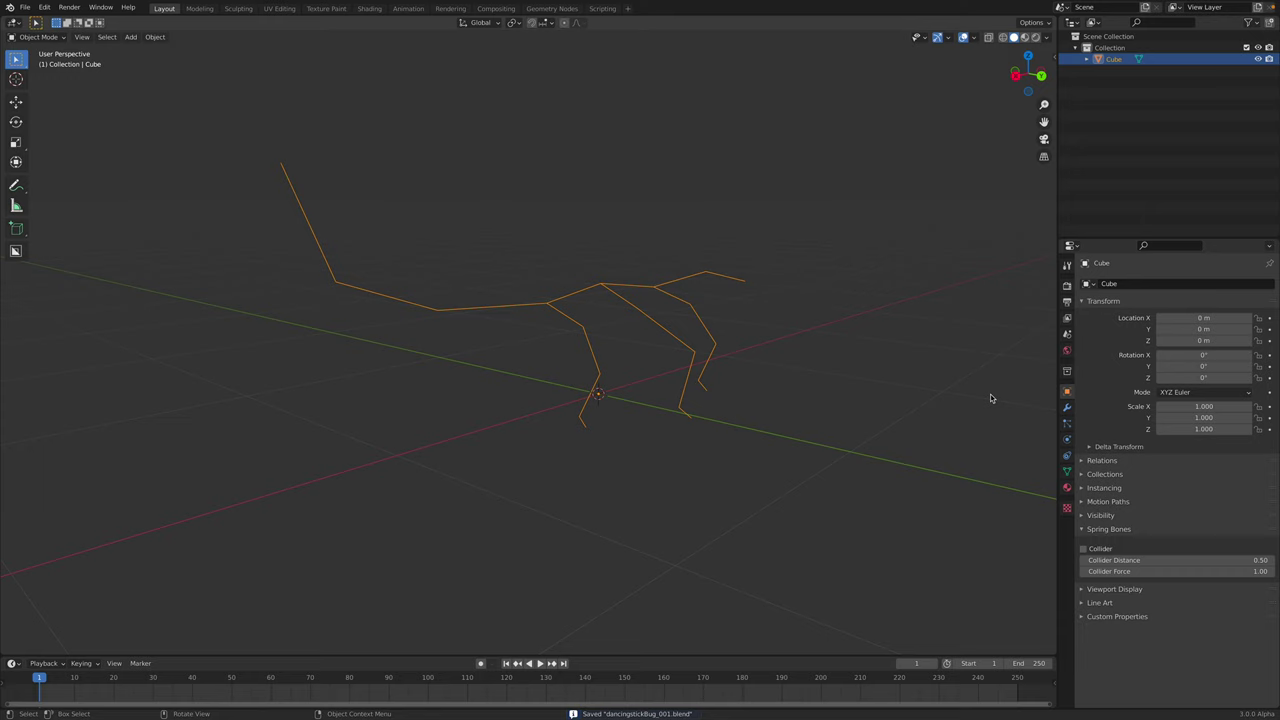
# - Add a Skin modifier to the skeleton to give its edges thickness
pyautogui.click(1066, 408)
pyautogui.click(1123, 285)
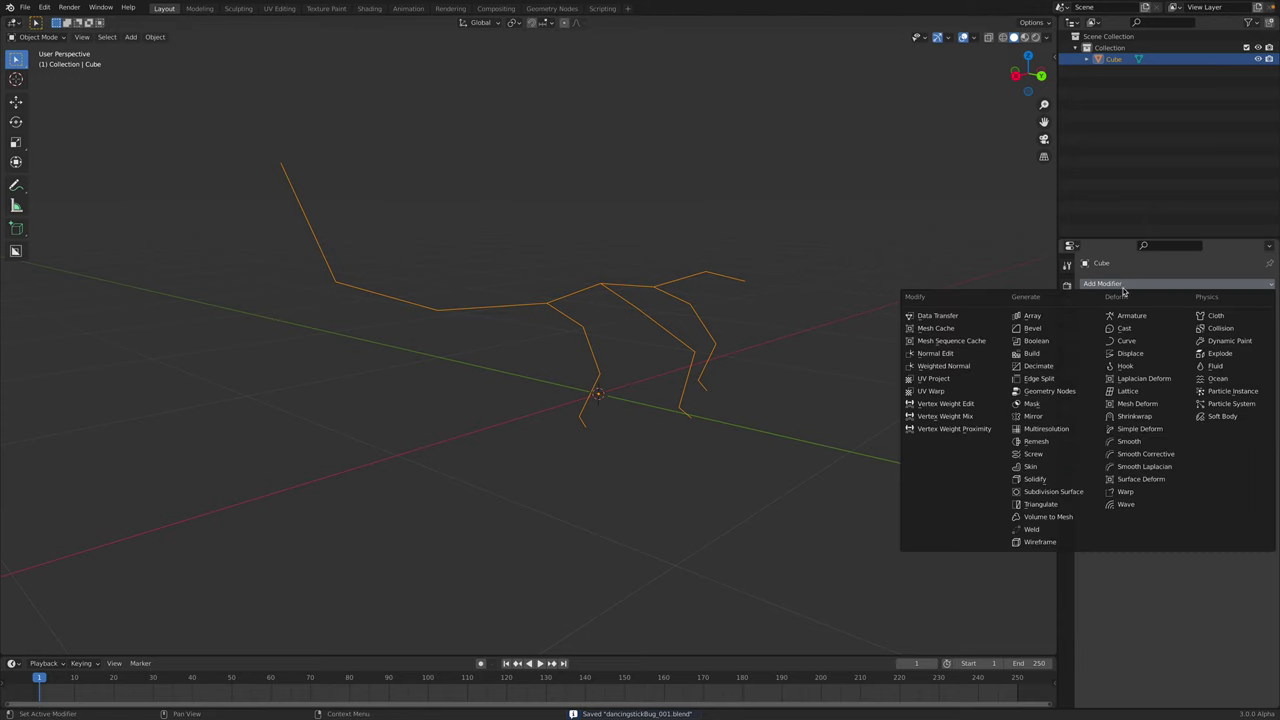
pyautogui.click(1046, 467)
pyautogui.moveTo(749, 355); pyautogui.dragTo(659, 339, button='middle')
pyautogui.scroll(-3, 747, 352)
pyautogui.scroll(3, 659, 339)
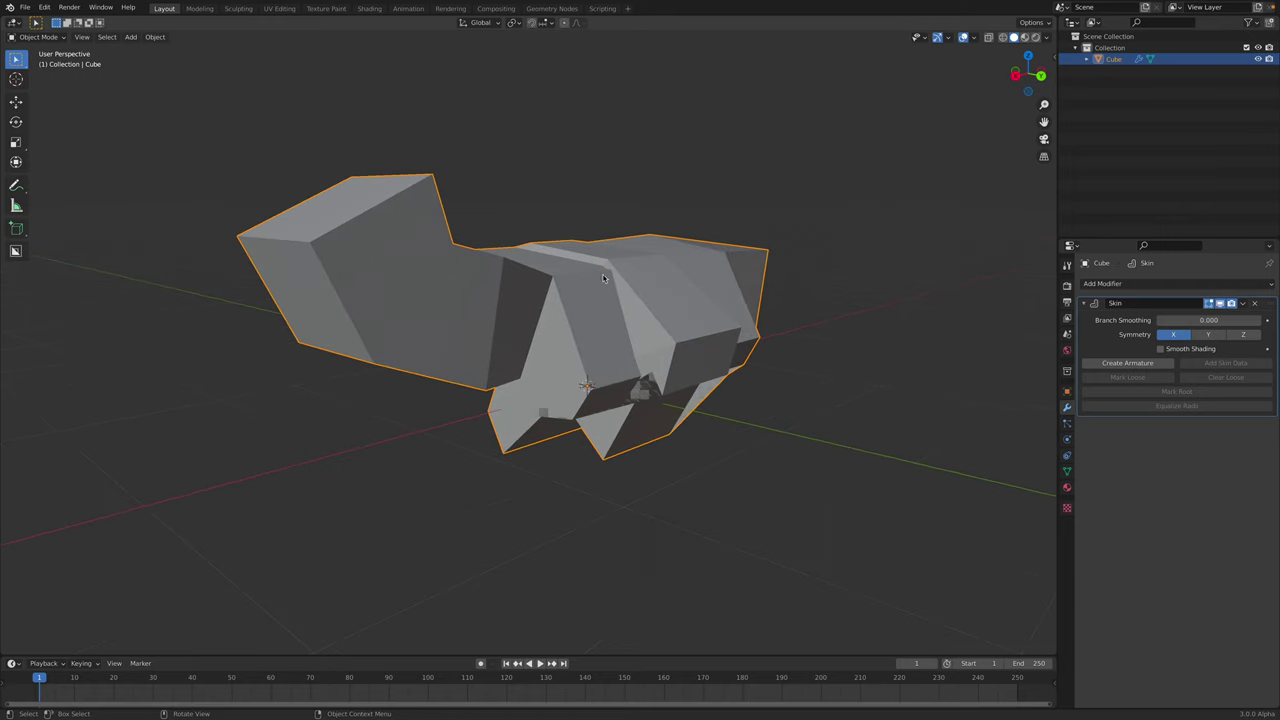
# - Shrink the skin radius of all vertices to about 0.097 in Edit Mode, then return to Object Mode and save the file
pyautogui.press('Tab')
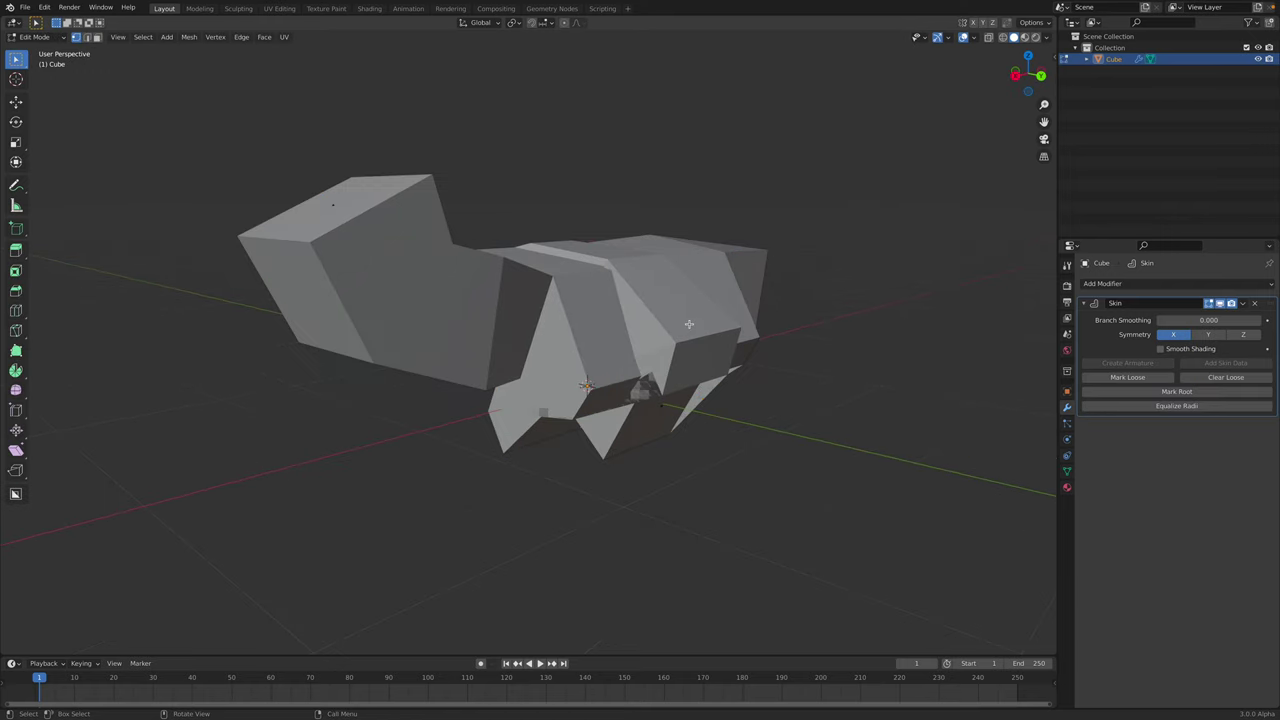
pyautogui.hotkey('ctrl', 'a')
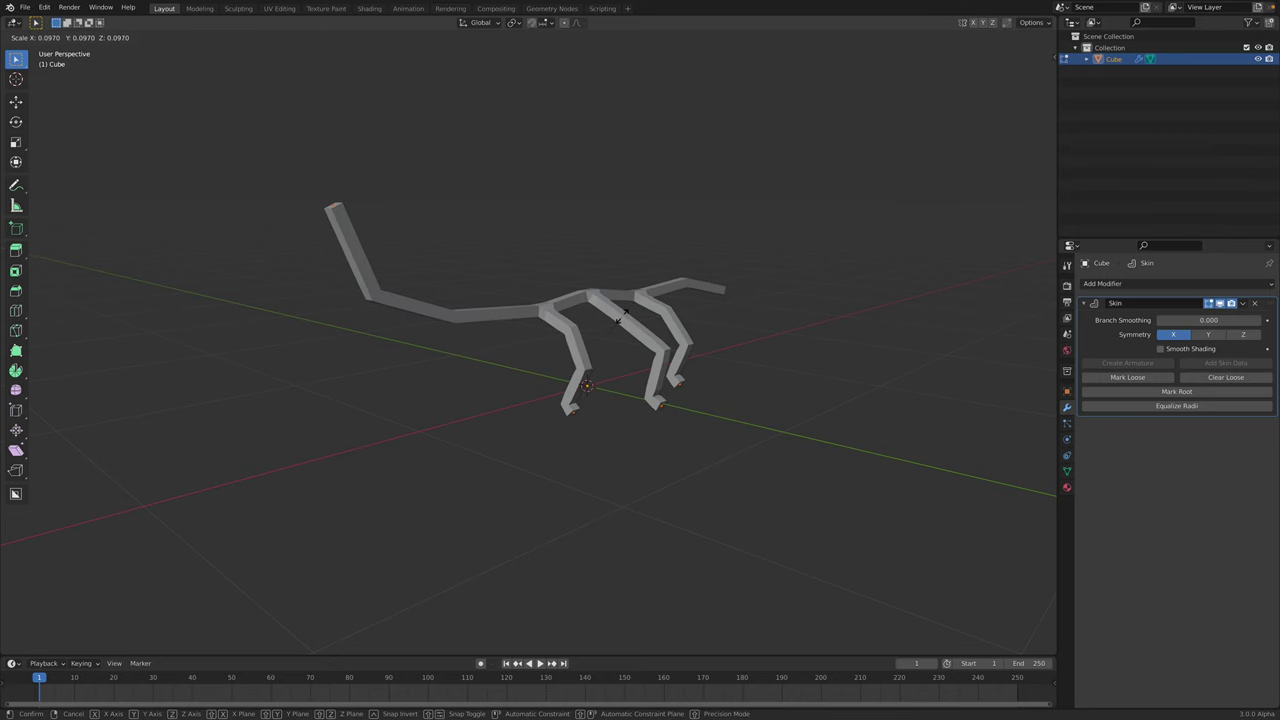
pyautogui.click(623, 315)
pyautogui.moveTo(623, 315)
pyautogui.mouseDown(button='middle')
pyautogui.moveTo(580, 247)
pyautogui.moveTo(580, 260)
pyautogui.moveTo(480, 264)
pyautogui.mouseUp(button='middle')
pyautogui.click(40, 37)
pyautogui.click(43, 51)
pyautogui.hotkey('ctrl', 's')
# - Examine the skinned creature's mesh structure from several angles in wireframe shading
pyautogui.press('z')
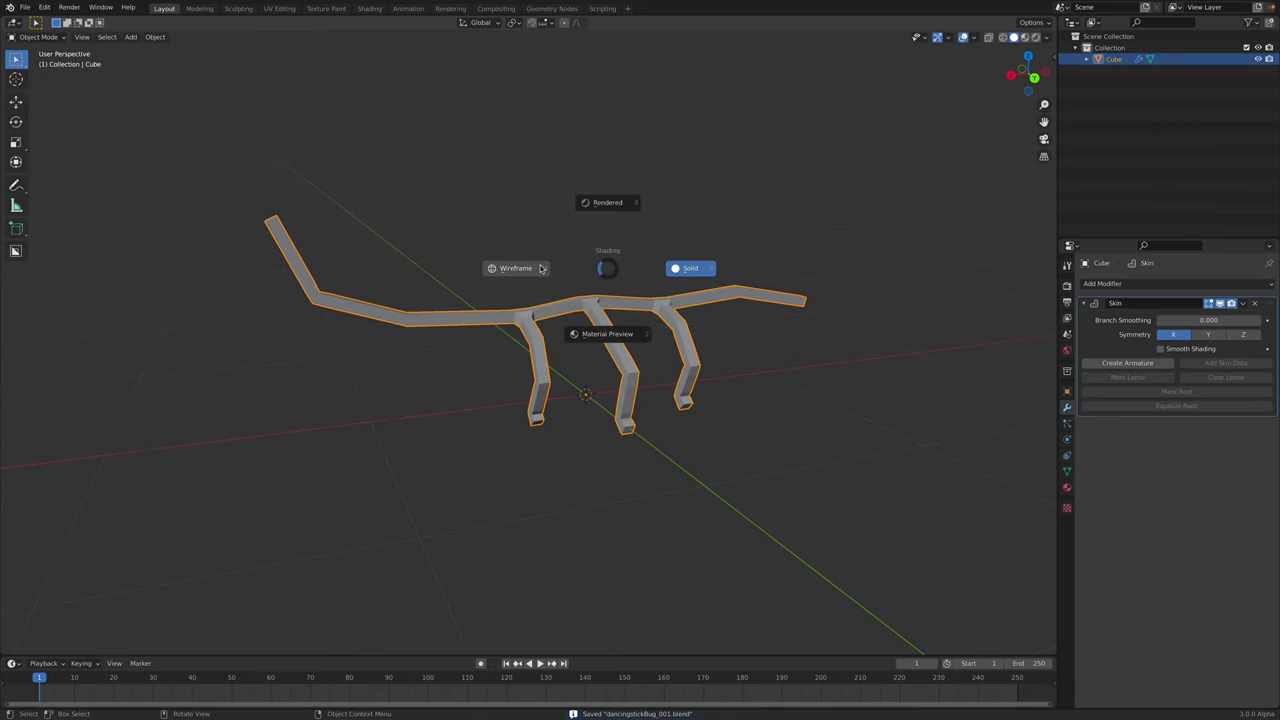
pyautogui.click(575, 270)
pyautogui.moveTo(571, 271); pyautogui.dragTo(590, 280, button='middle')
pyautogui.press('z')
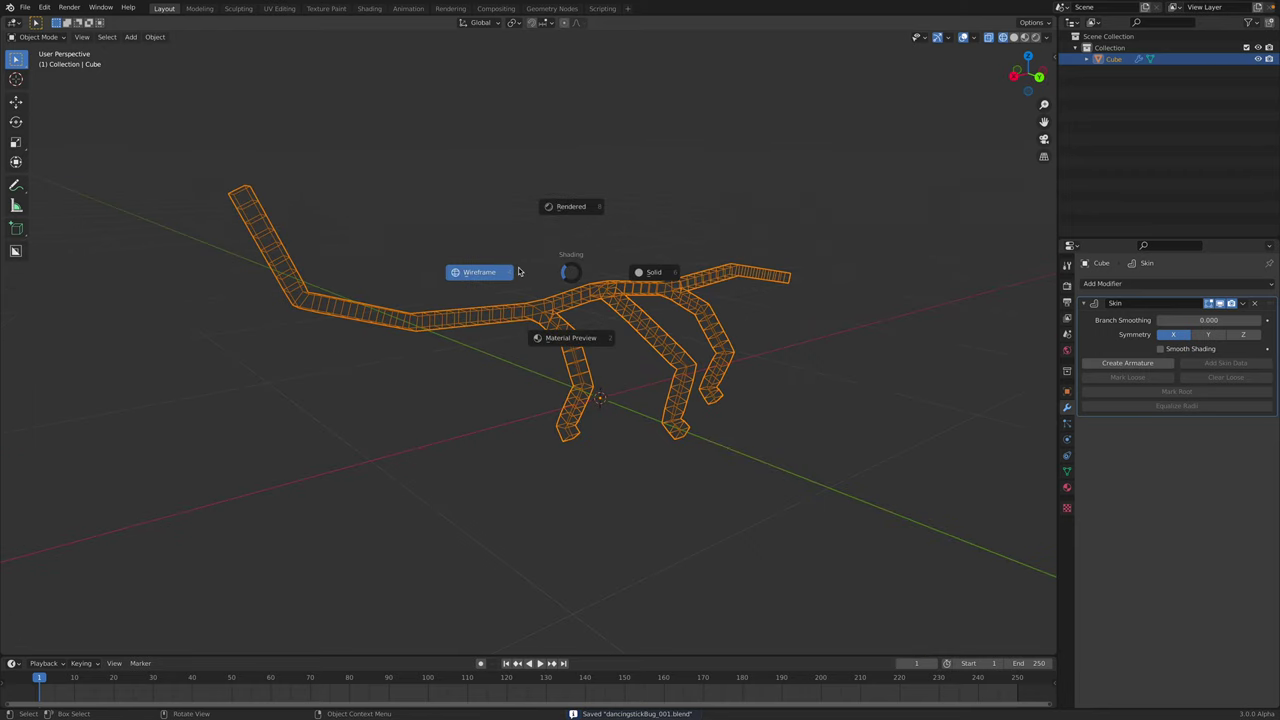
pyautogui.click(519, 271)
pyautogui.press('z')
pyautogui.click(622, 280)
pyautogui.moveTo(622, 280)
pyautogui.mouseDown(button='middle')
pyautogui.moveTo(637, 271)
pyautogui.moveTo(674, 298)
pyautogui.mouseUp(button='middle')
pyautogui.click(747, 320)
pyautogui.click(694, 303)
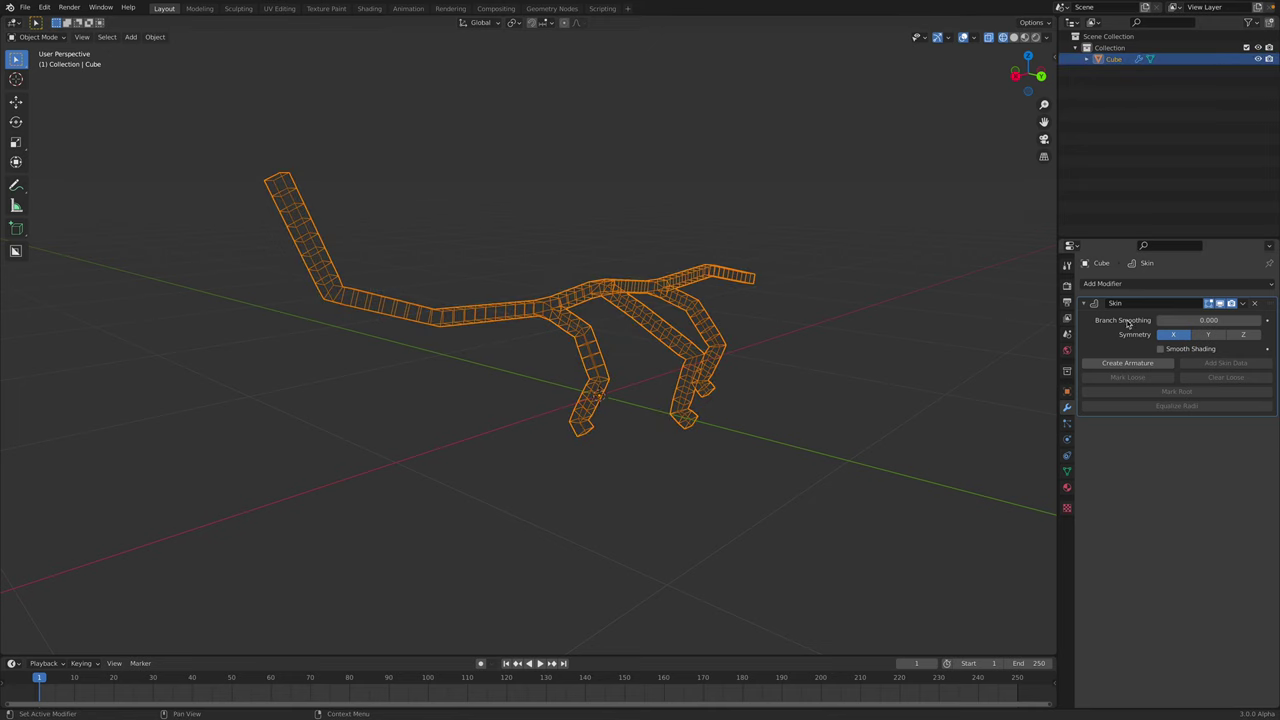
# - Add a Mirror modifier to the creature and move it above the Skin modifier in the stack
pyautogui.click(1146, 284)
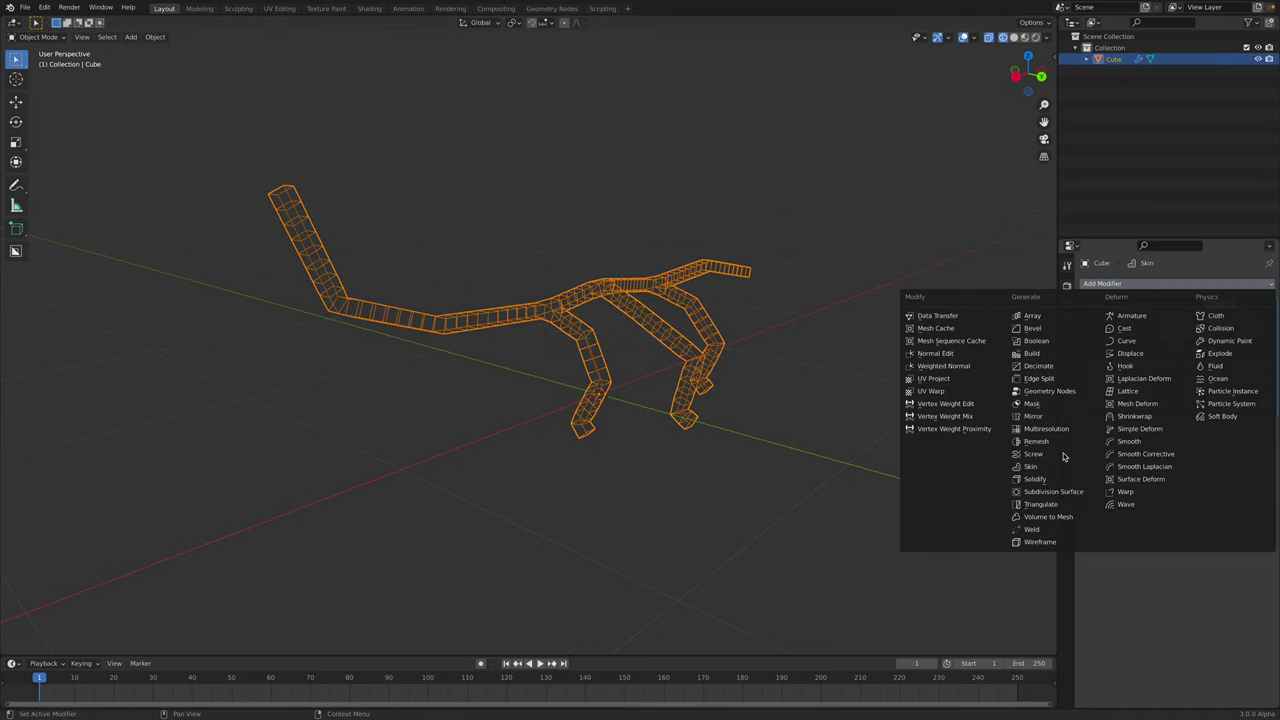
pyautogui.click(1033, 416)
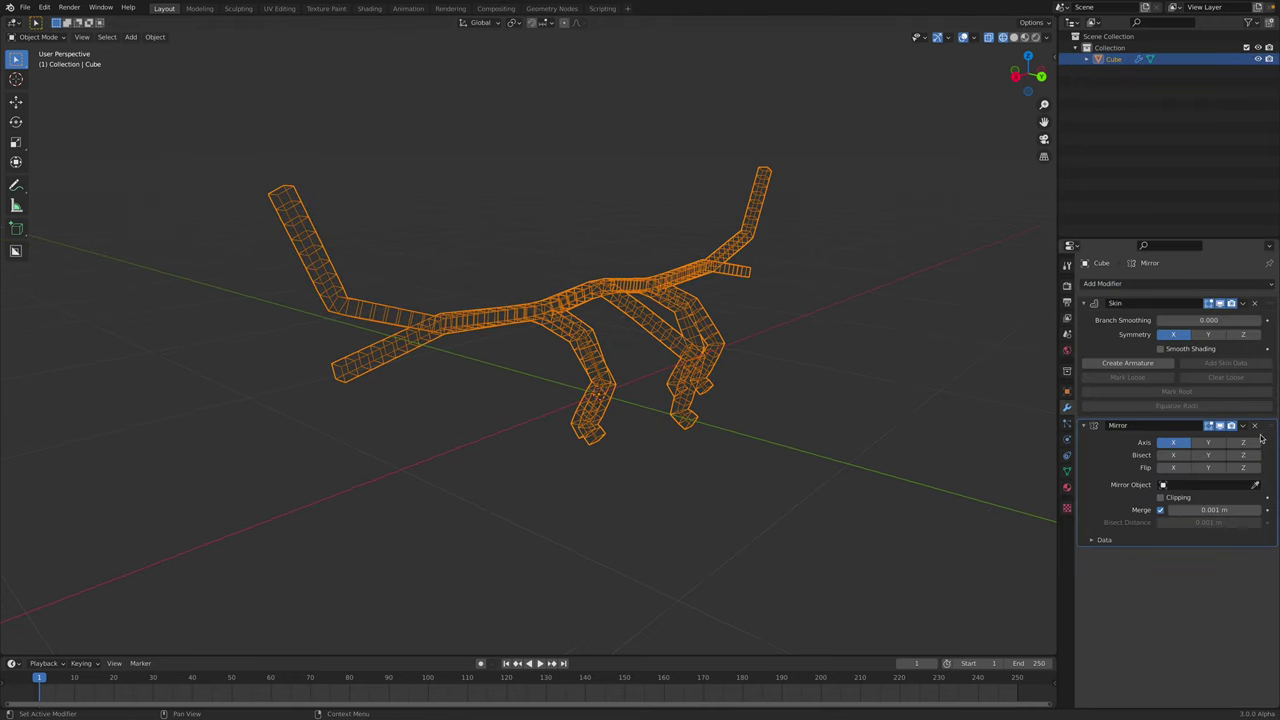
pyautogui.moveTo(1271, 428); pyautogui.dragTo(1271, 305)
pyautogui.moveTo(640, 340); pyautogui.dragTo(738, 357, button='middle')
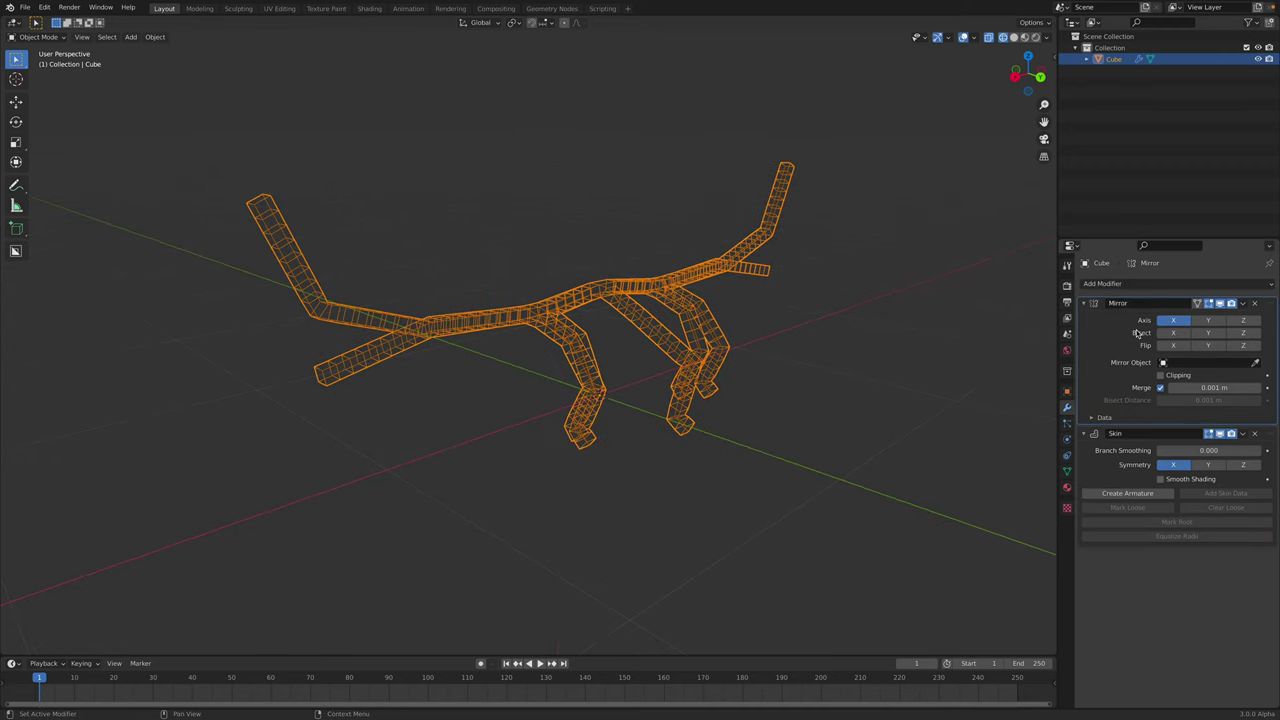
# - Set the Mirror modifier to mirror and bisect on Y only, with the X axis off, and deselect the creature
pyautogui.click(1208, 320)
pyautogui.click(1208, 332)
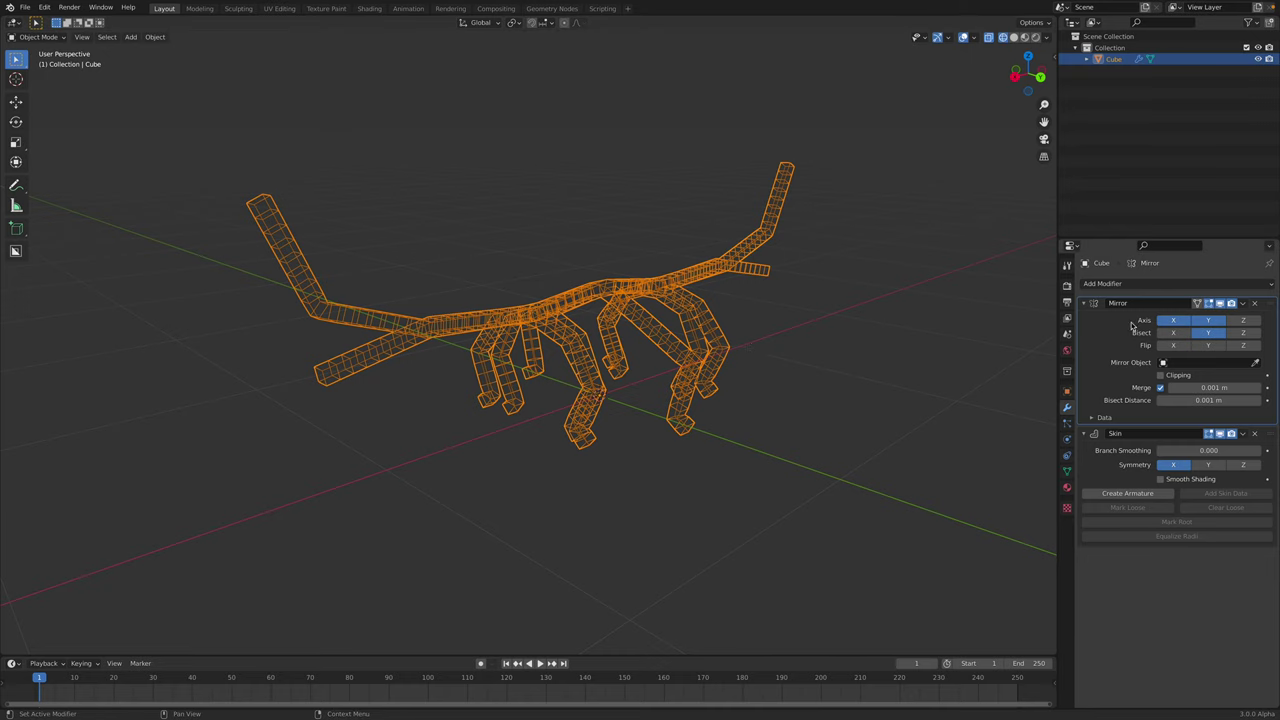
pyautogui.click(1170, 320)
pyautogui.moveTo(680, 340); pyautogui.dragTo(741, 229, button='middle')
pyautogui.click(737, 322)
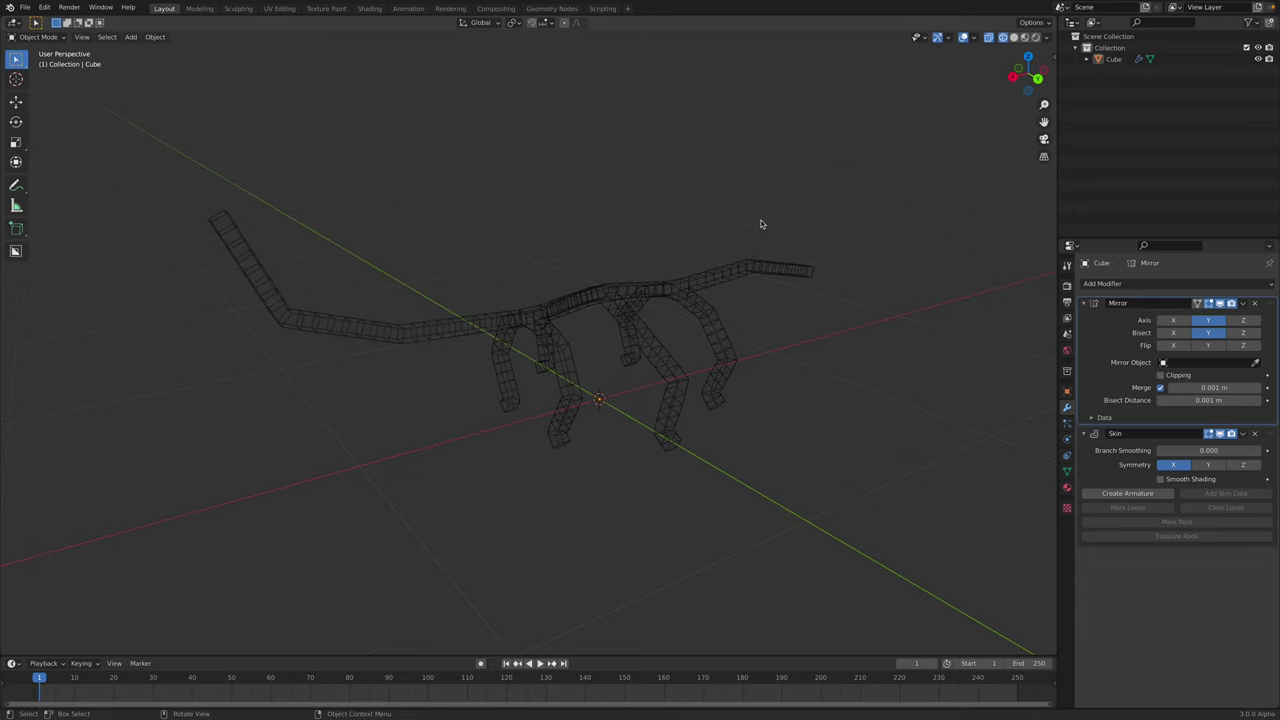
# - Add a Monkey mesh at the origin as a reference for the creature's facing direction
pyautogui.hotkey('shift', 'a')
pyautogui.moveTo(690, 246)
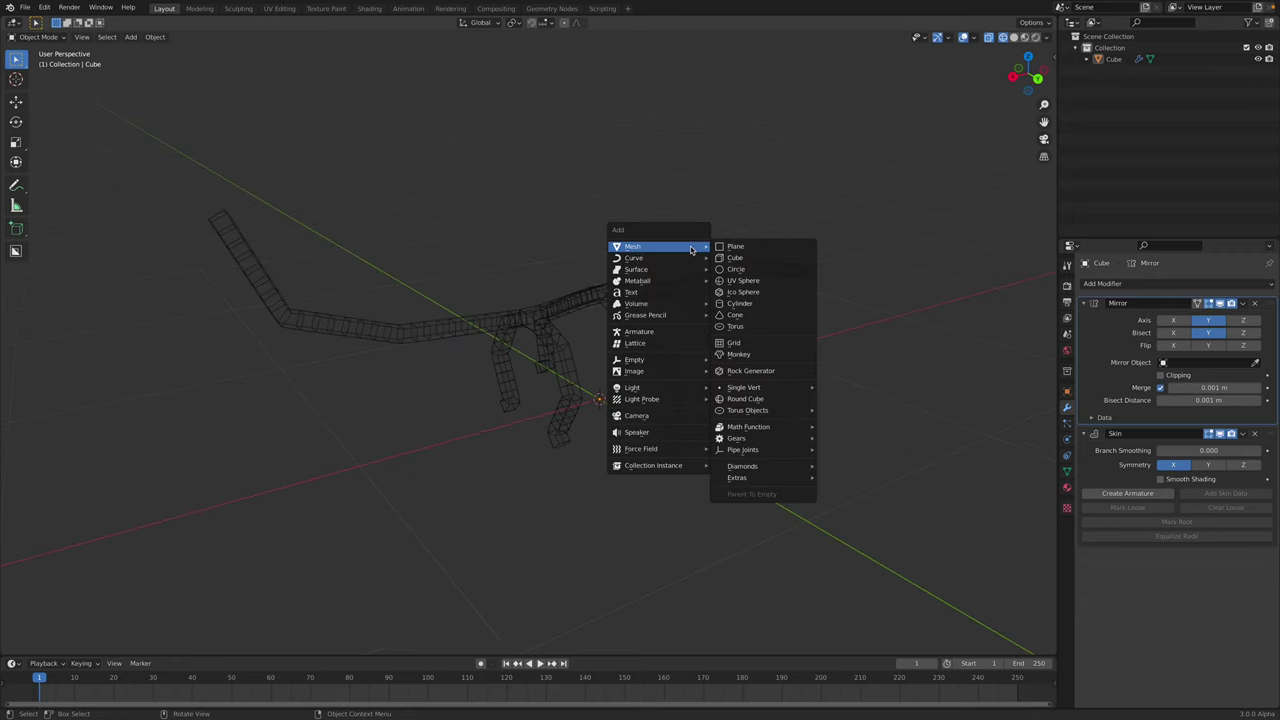
pyautogui.click(747, 357)
pyautogui.moveTo(630, 359); pyautogui.dragTo(737, 343, button='middle')
pyautogui.scroll(-4, 781, 279)
# - Switch the viewport to solid shading and compare the monkey's facing direction with the creature's
pyautogui.press('z')
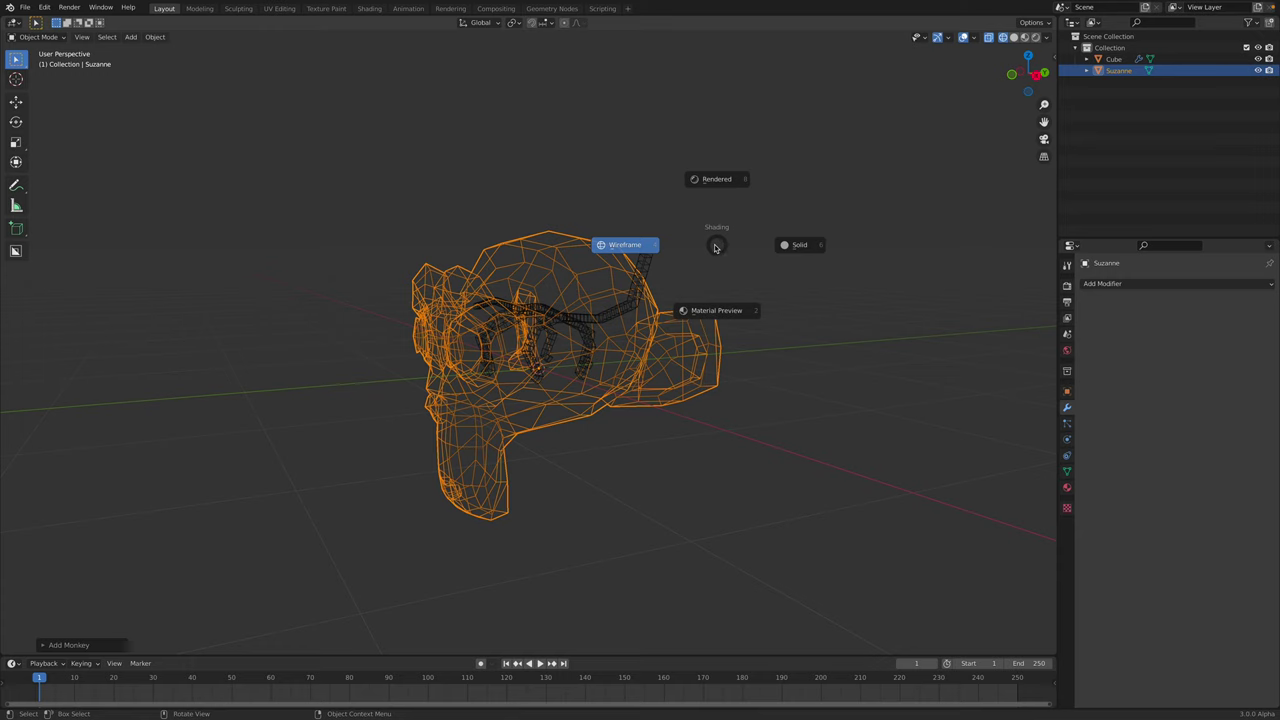
pyautogui.click(671, 246)
pyautogui.moveTo(671, 246)
pyautogui.mouseDown(button='middle')
pyautogui.moveTo(689, 263)
pyautogui.moveTo(597, 277)
pyautogui.mouseUp(button='middle')
pyautogui.press('z')
pyautogui.click(740, 258)
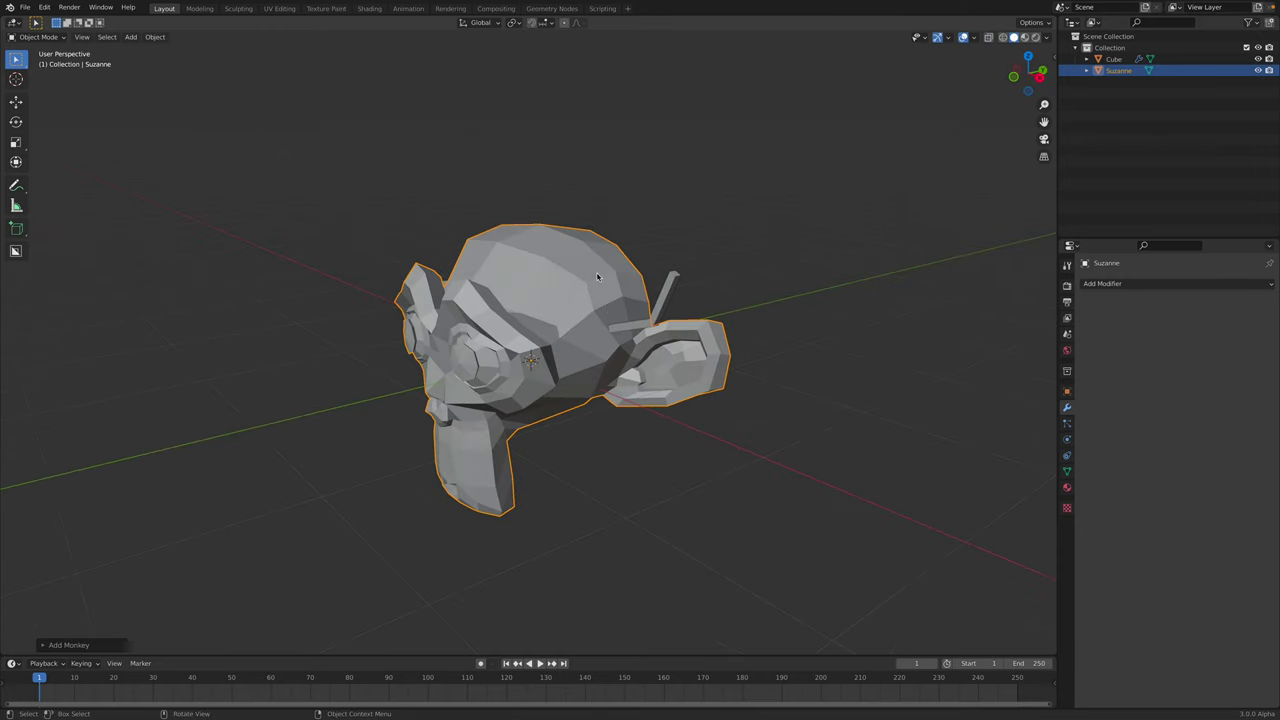
pyautogui.click(673, 311)
pyautogui.moveTo(673, 311); pyautogui.dragTo(593, 357, button='middle')
# - Apply the creature's Mirror modifier and rotate the creature 90° about the global Z axis
pyautogui.click(499, 337)
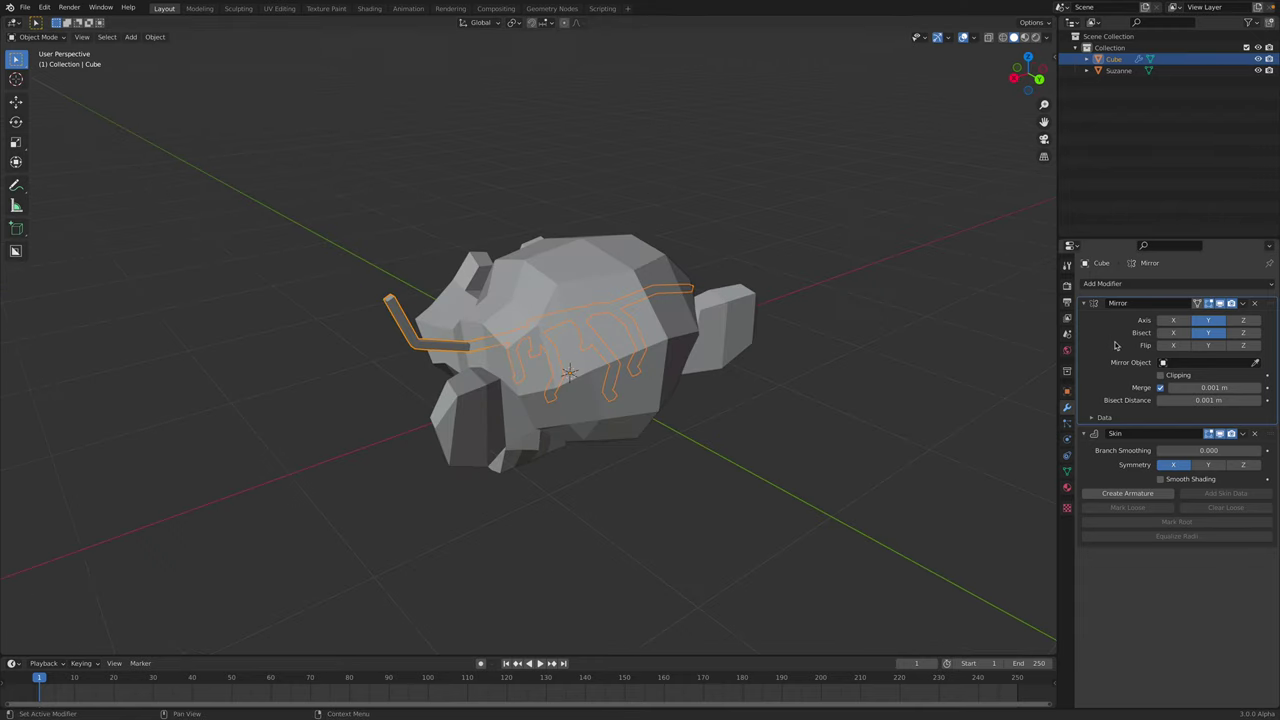
pyautogui.hotkey('ctrl', 'a')
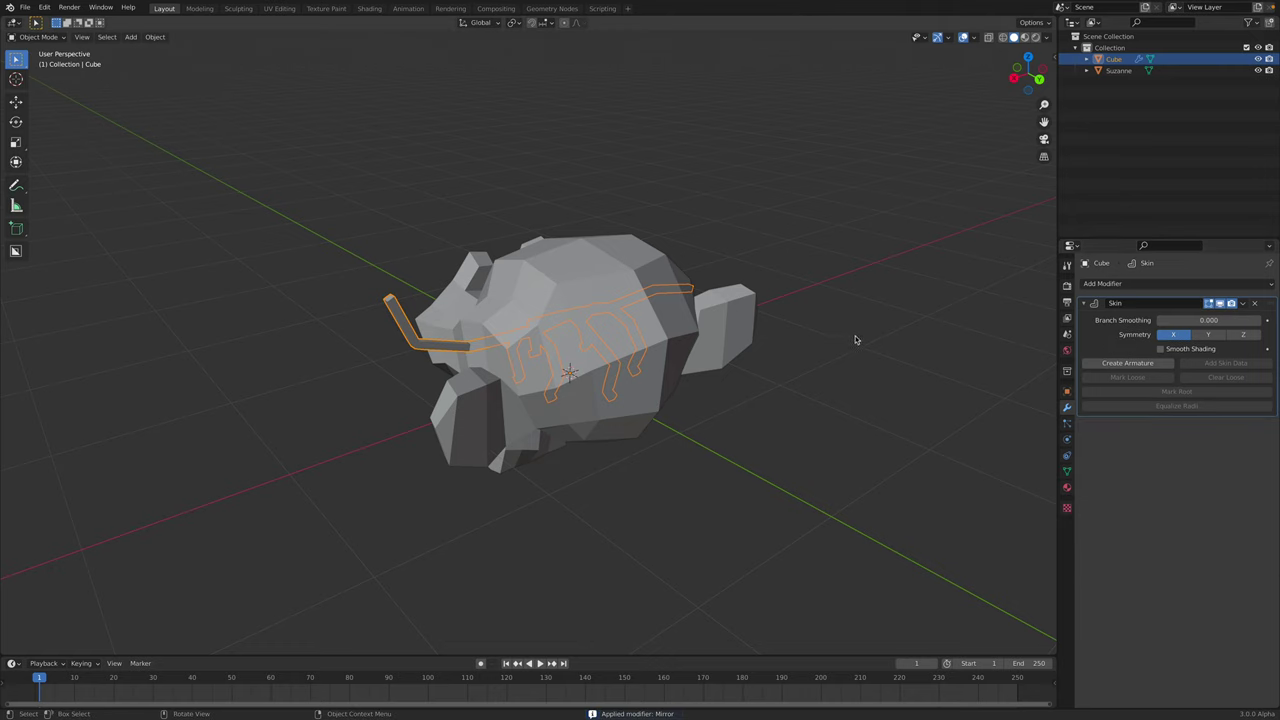
pyautogui.moveTo(854, 340); pyautogui.dragTo(825, 348, button='middle')
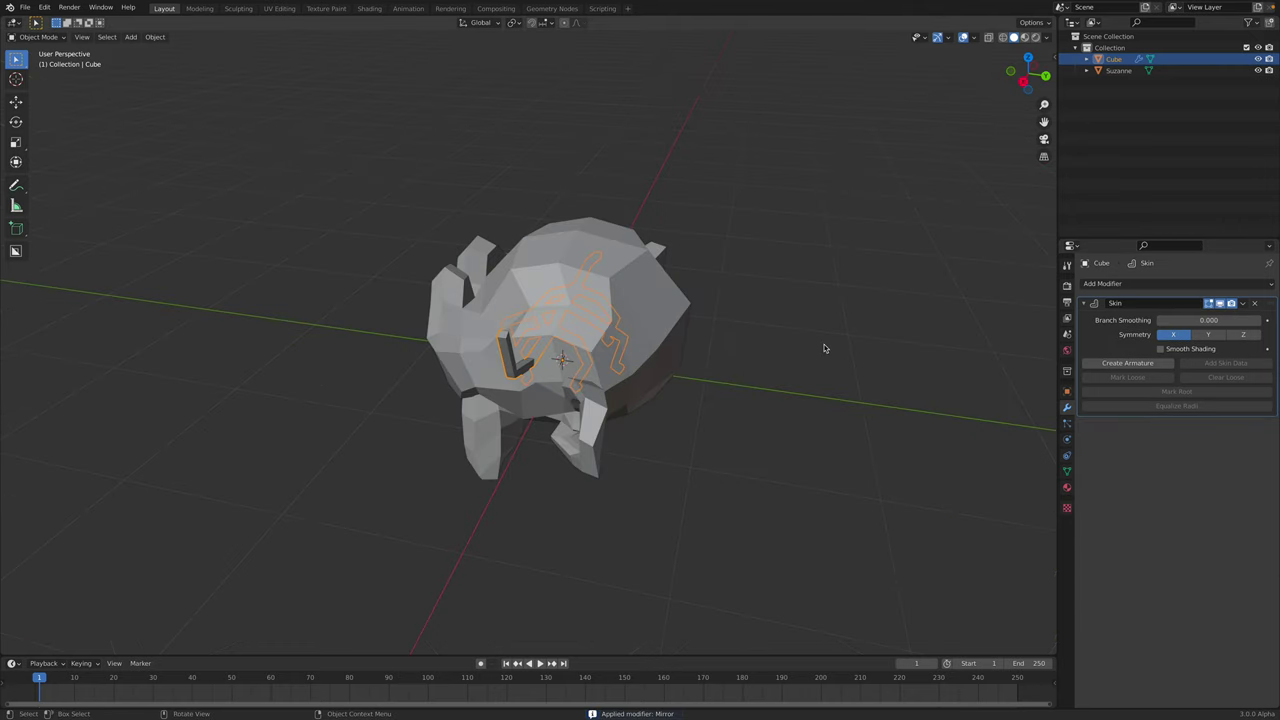
pyautogui.write('rz90')
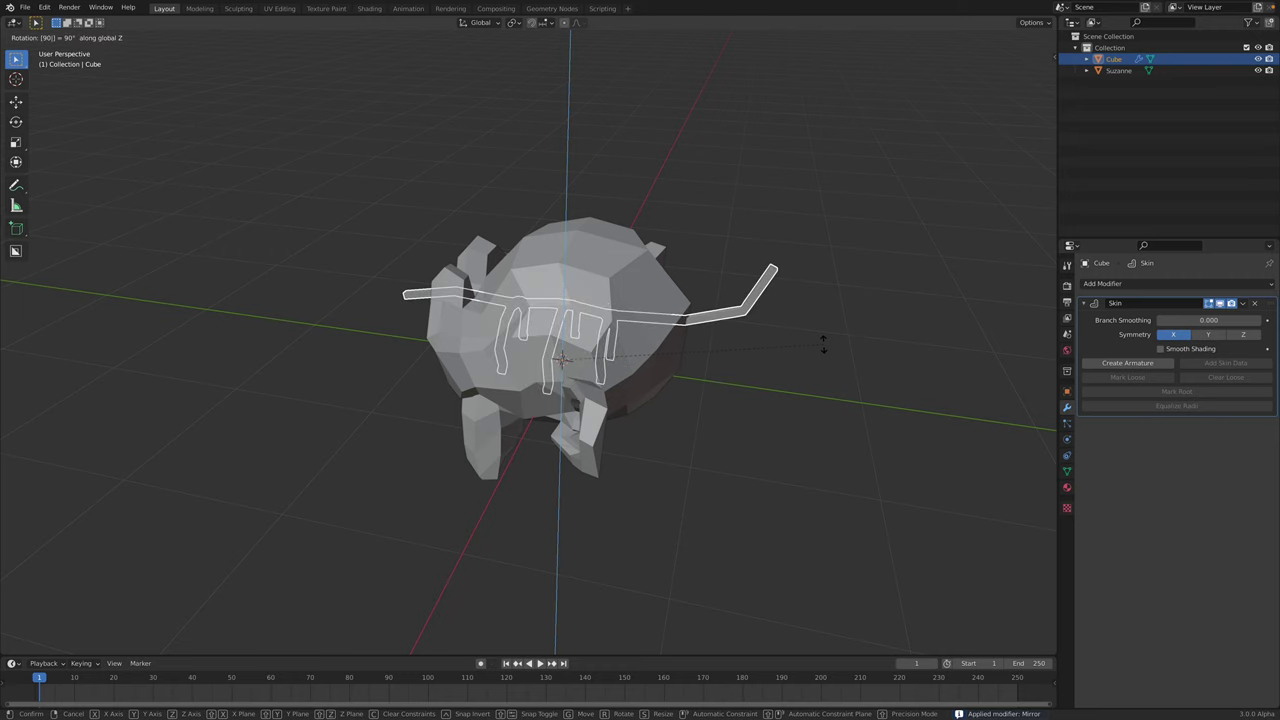
pyautogui.press('Return')
# - Delete the monkey reference object
pyautogui.moveTo(600, 361); pyautogui.dragTo(667, 347, button='middle')
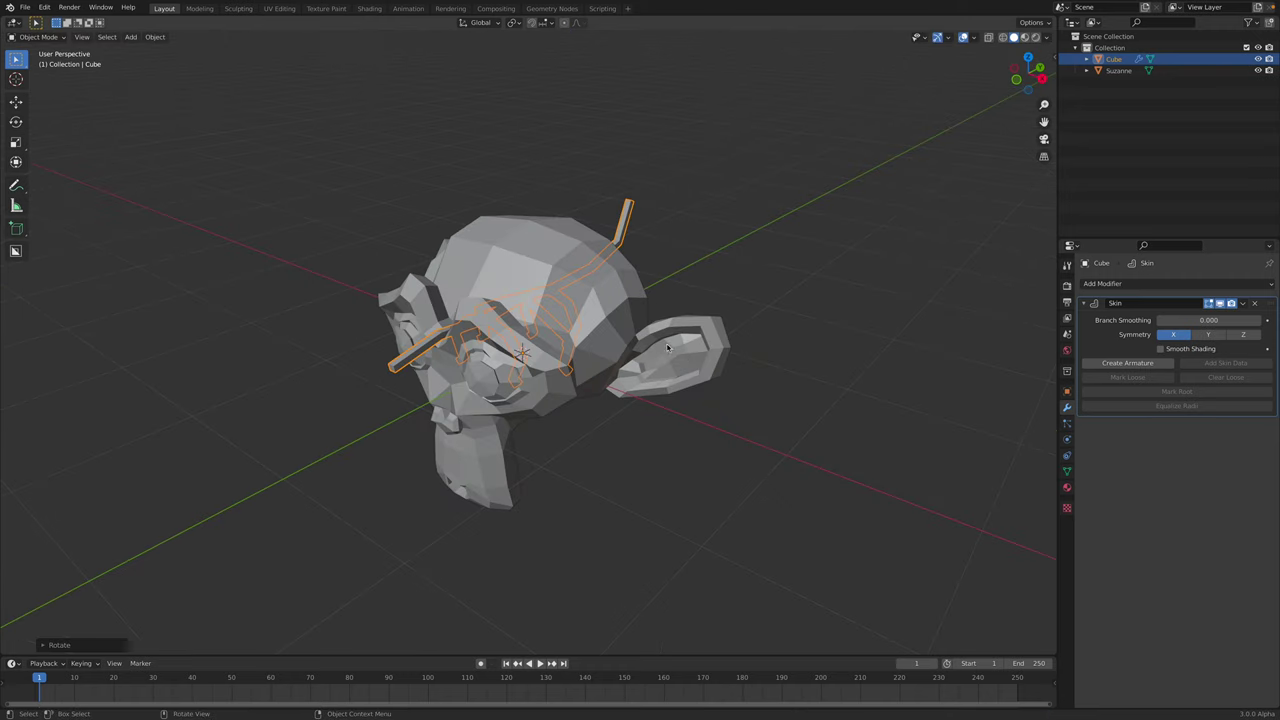
pyautogui.click(643, 332)
pyautogui.press('x')
pyautogui.click(643, 329)
# - Apply all transforms to the rotated creature
pyautogui.click(600, 287)
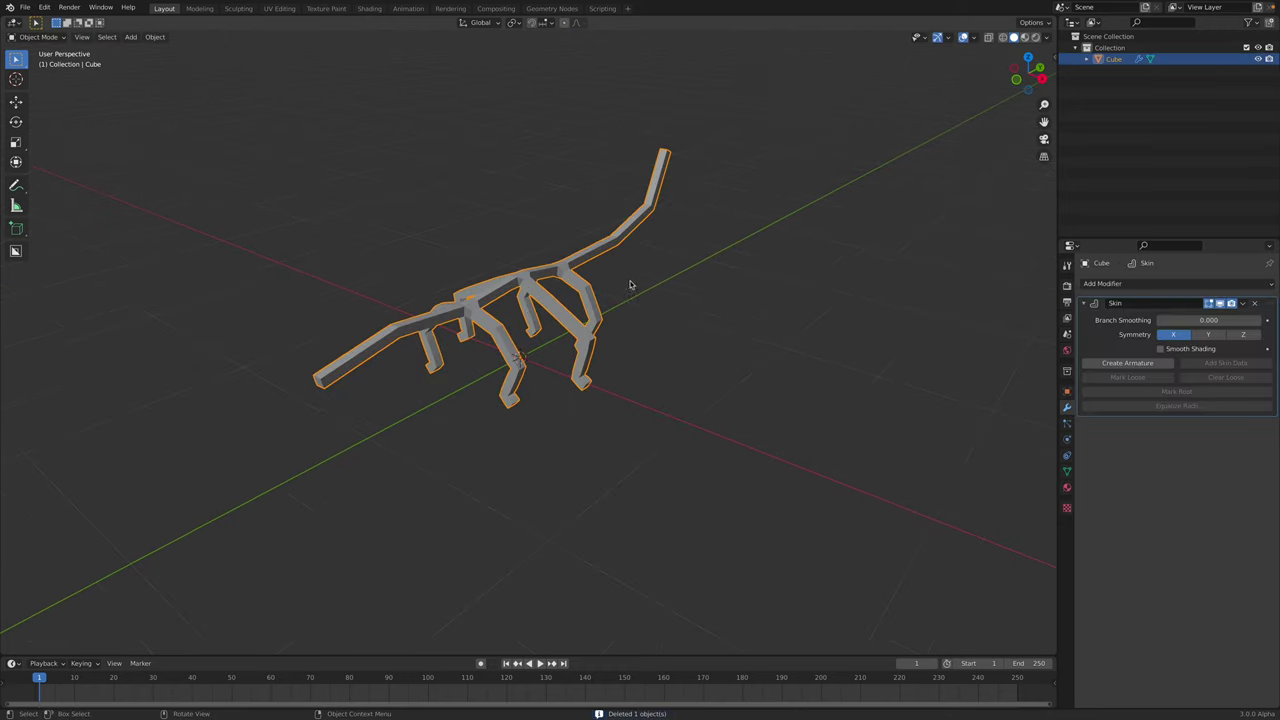
pyautogui.moveTo(630, 285)
pyautogui.mouseDown(button='middle')
pyautogui.moveTo(612, 274)
pyautogui.moveTo(630, 262)
pyautogui.mouseUp(button='middle')
pyautogui.hotkey('ctrl', 'a')
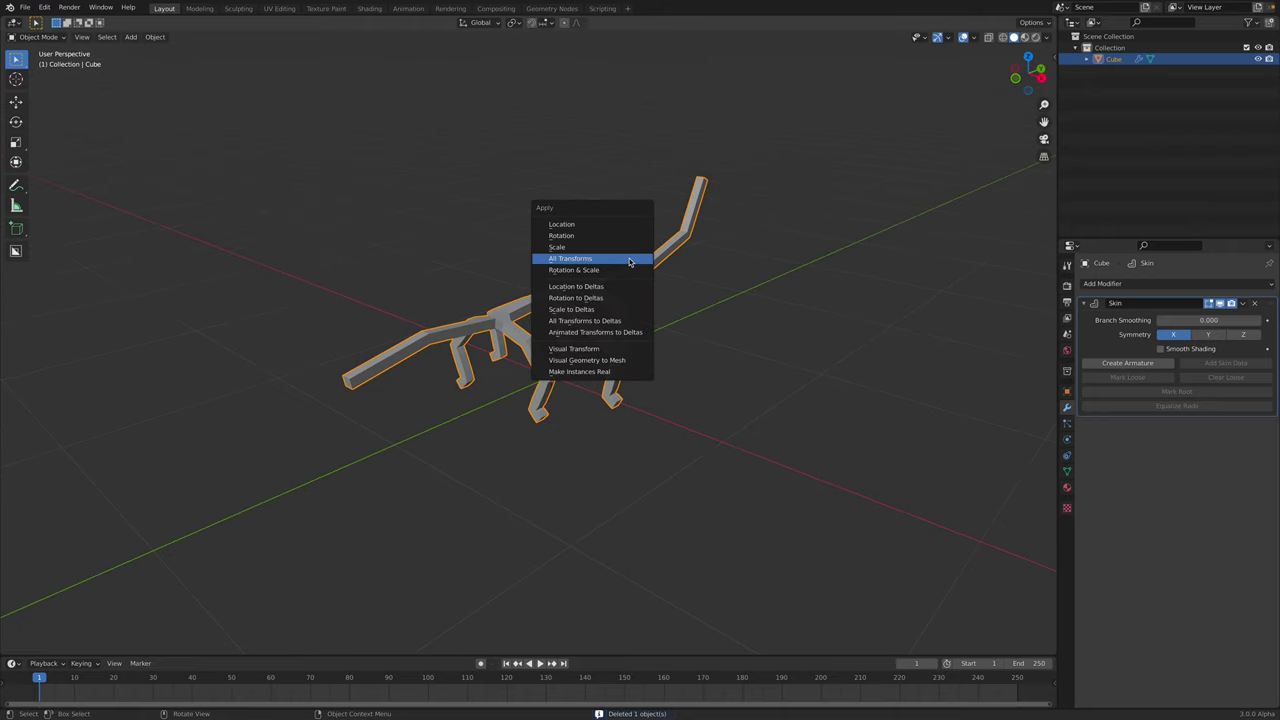
pyautogui.click(626, 262)
# - Check the creature's location, rotation and scale values, and save the file
pyautogui.click(1054, 58)
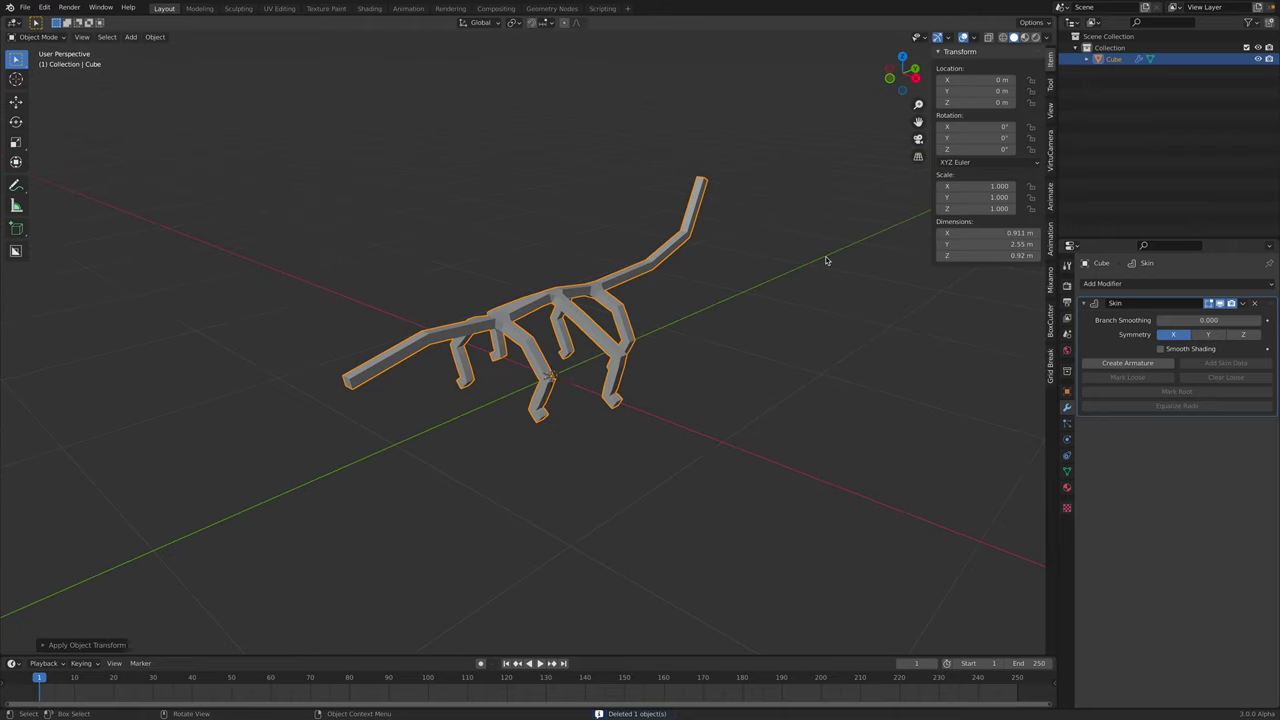
pyautogui.moveTo(826, 260); pyautogui.dragTo(686, 230, button='middle')
pyautogui.hotkey('ctrl', 's')
pyautogui.press('n')
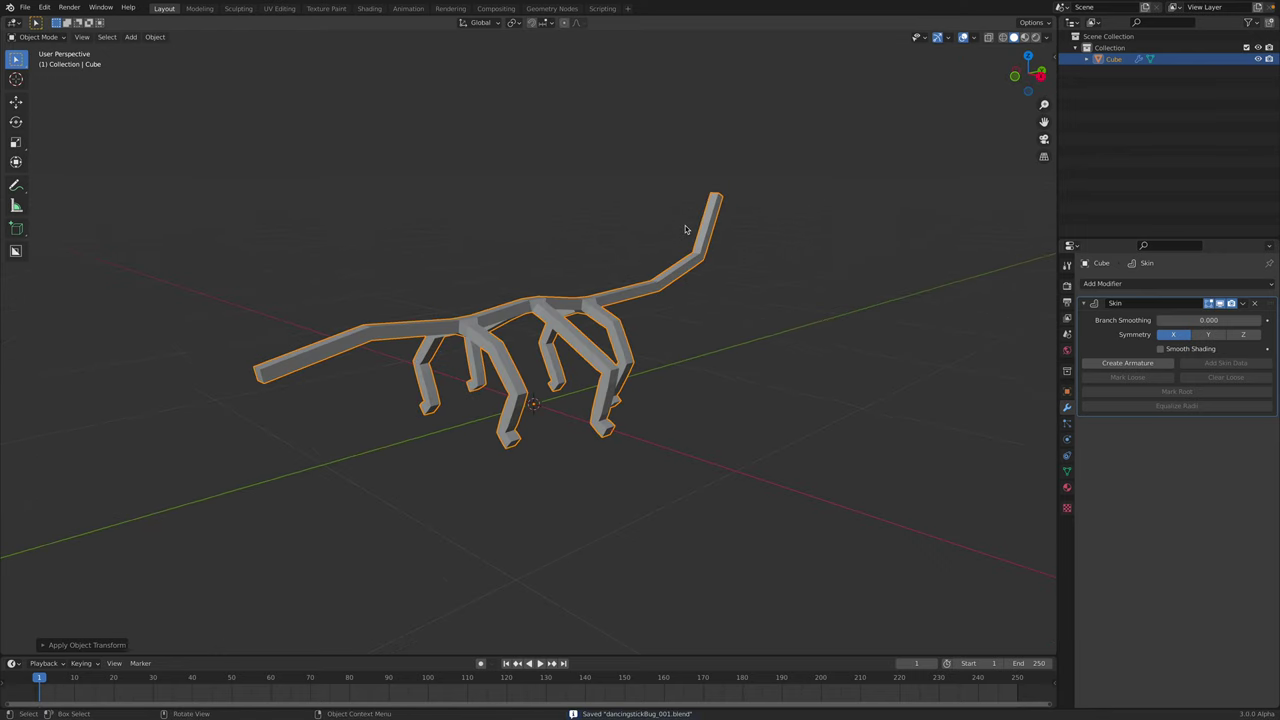
pyautogui.scroll(3, 600, 300)
pyautogui.moveTo(602, 298); pyautogui.dragTo(679, 300, button='middle')
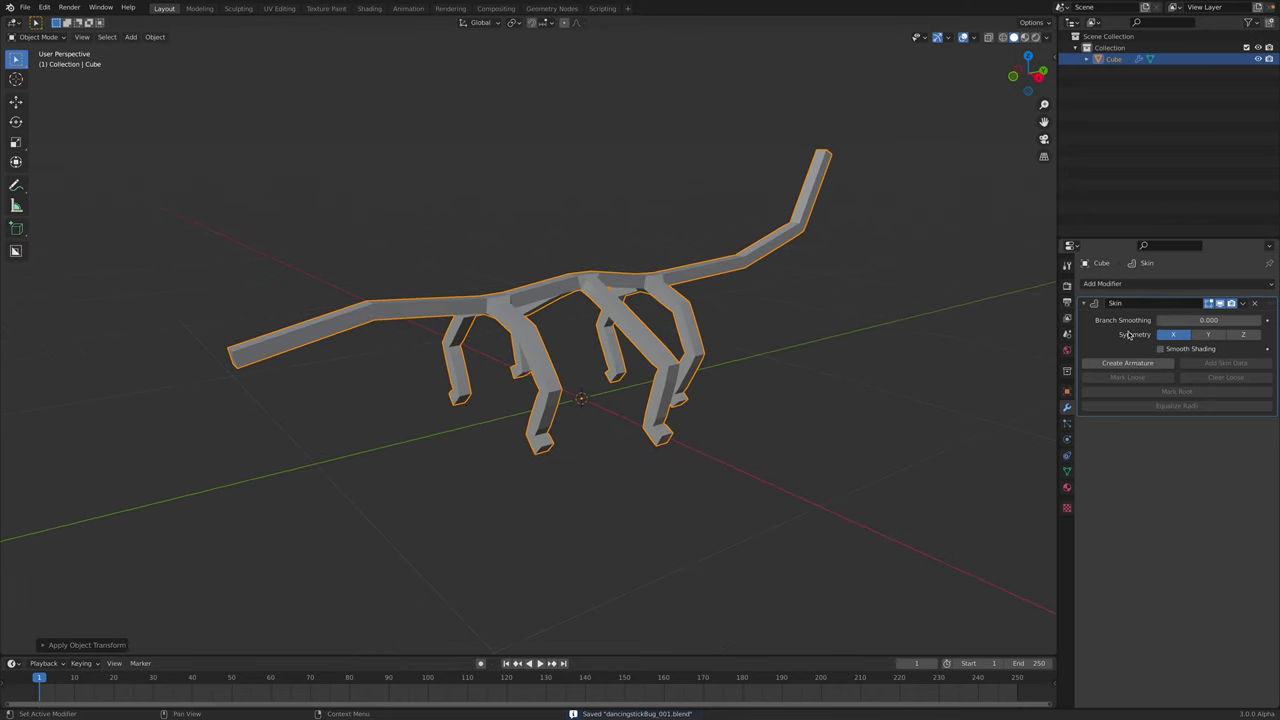
# - Create an armature for the creature from its Skin modifier
pyautogui.click(1126, 364)
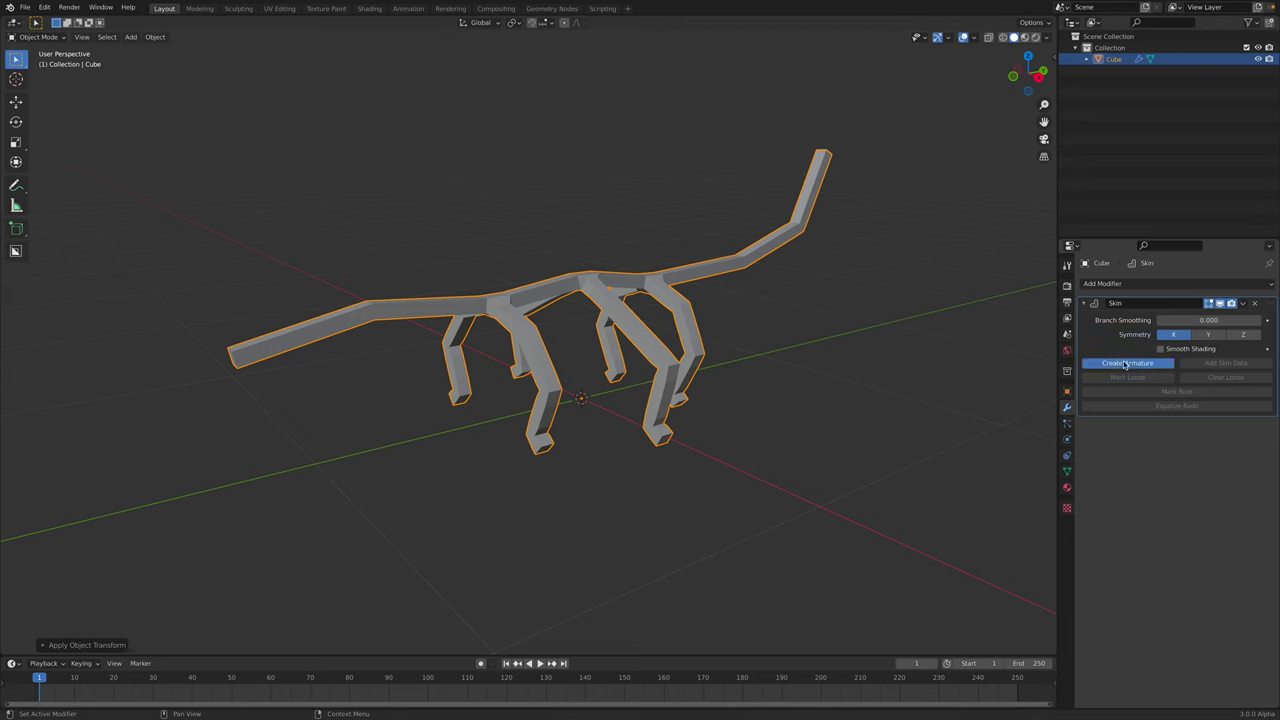
pyautogui.moveTo(789, 349); pyautogui.dragTo(720, 300, button='middle')
pyautogui.click(638, 290)
pyautogui.click(722, 292)
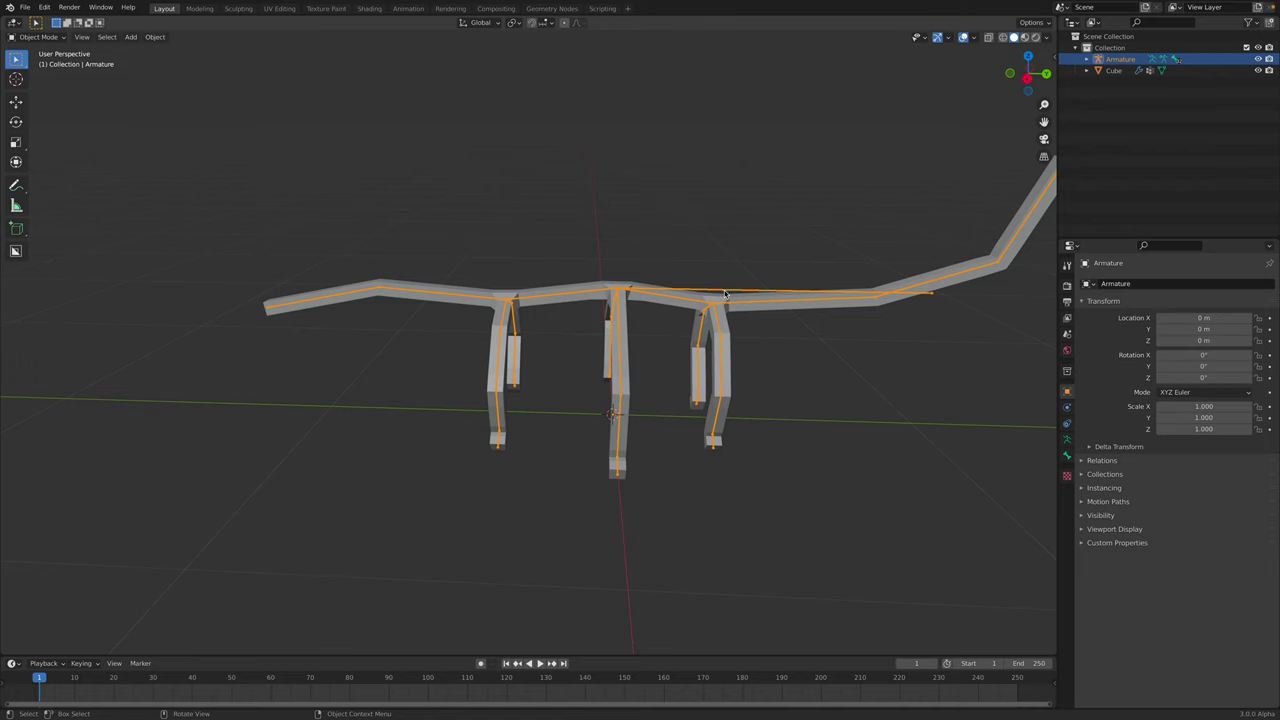
pyautogui.moveTo(726, 292)
pyautogui.mouseDown(button='middle')
pyautogui.moveTo(703, 303)
pyautogui.moveTo(712, 292)
pyautogui.mouseUp(button='middle')
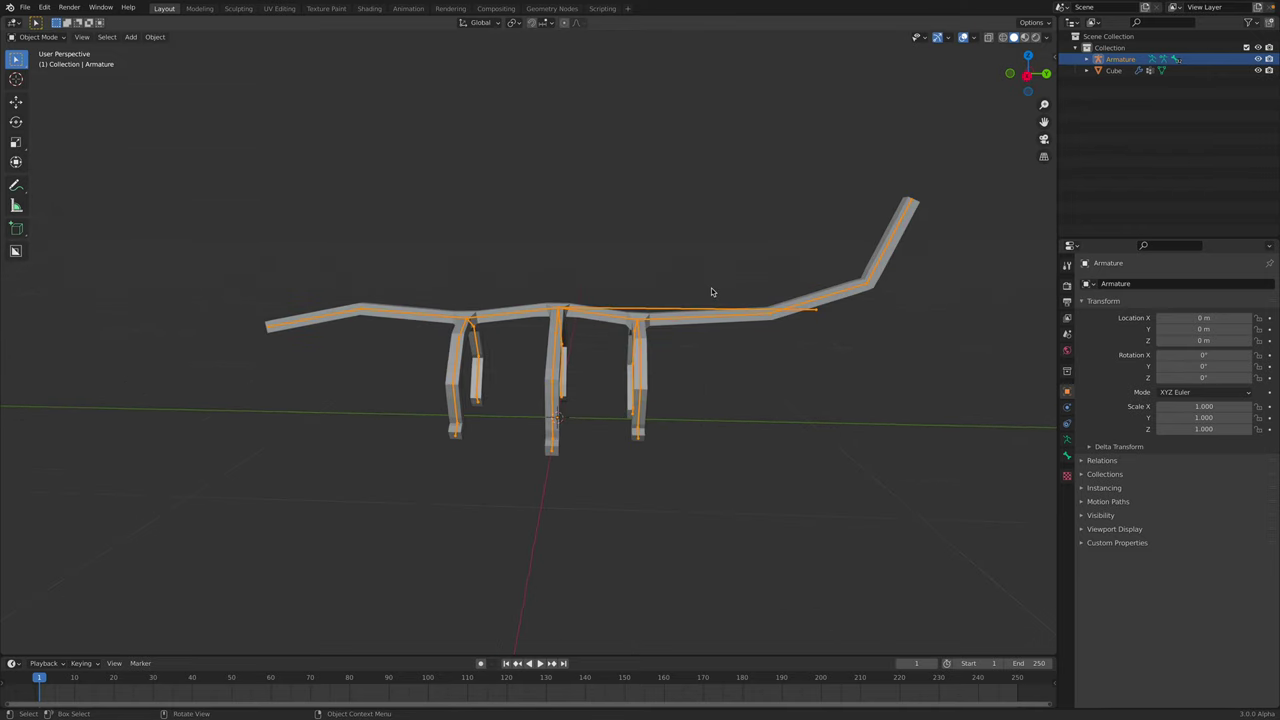
# - Try moving the long horizontal root bone in Pose Mode to test the rig, cancelling each move
pyautogui.click(53, 37)
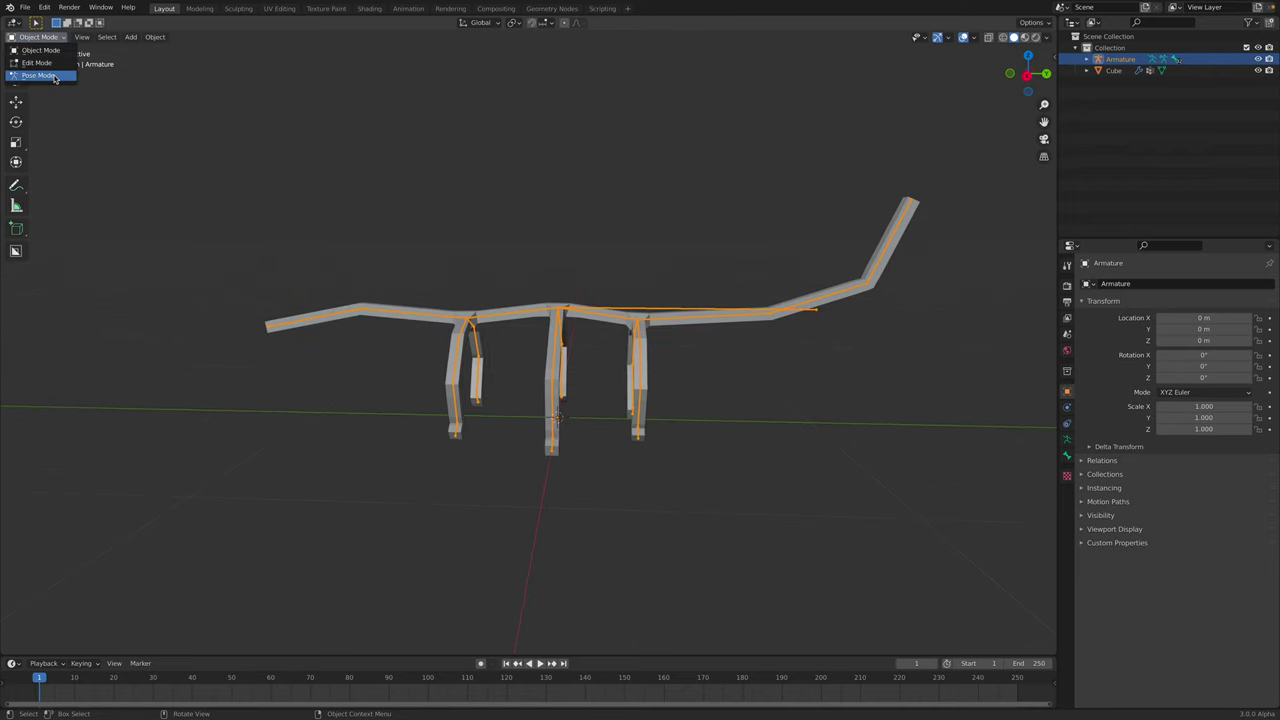
pyautogui.click(53, 76)
pyautogui.scroll(3, 420, 217)
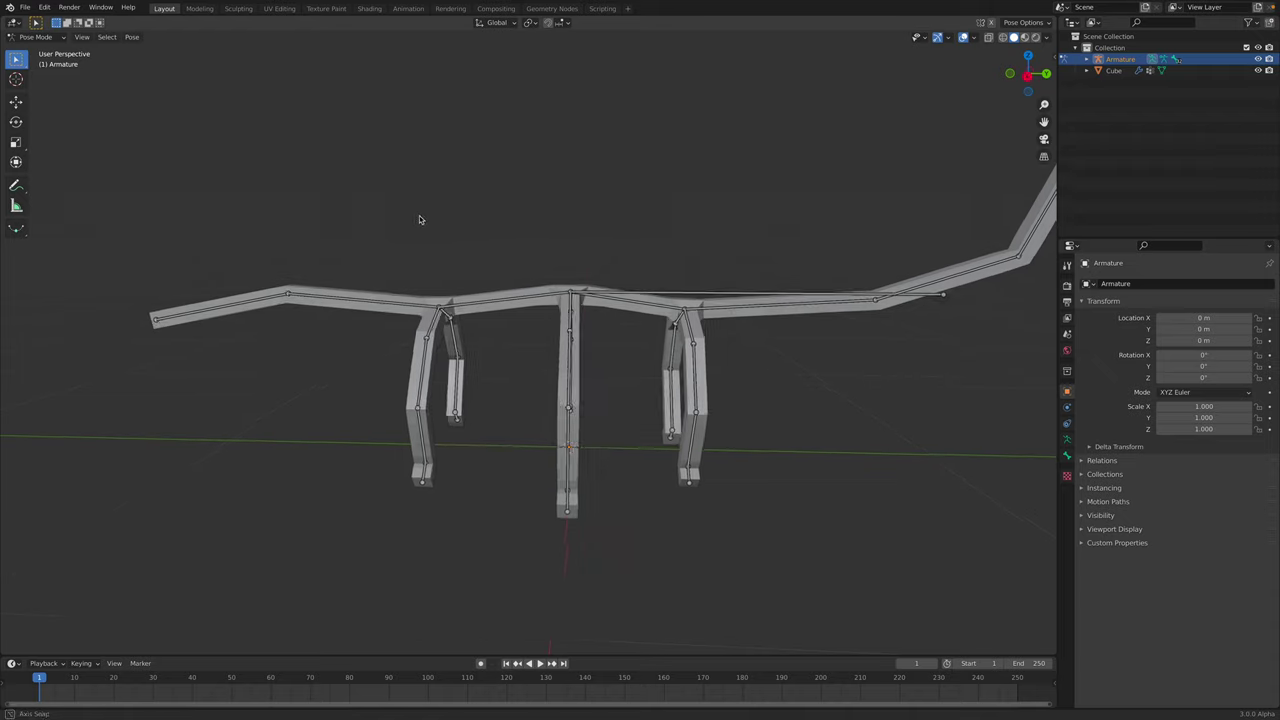
pyautogui.click(640, 296)
pyautogui.press('g')
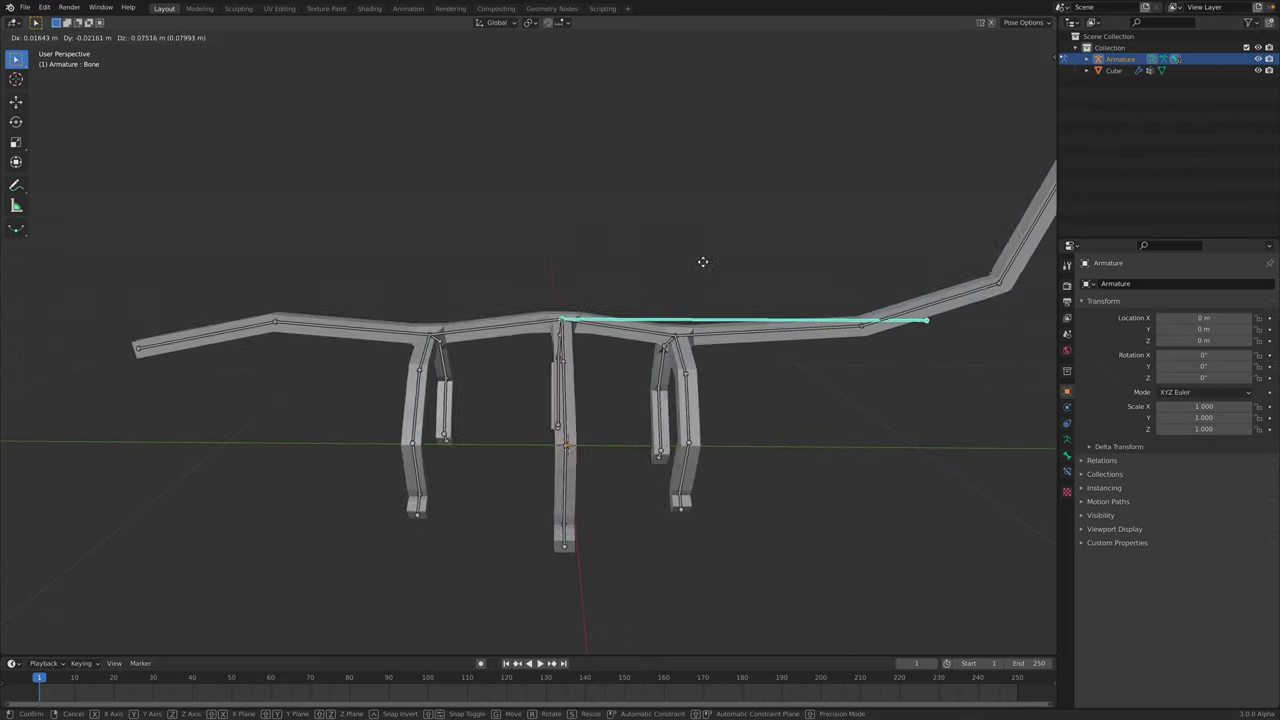
pyautogui.rightClick(654, 289)
pyautogui.moveTo(654, 289); pyautogui.dragTo(625, 277, button='middle')
pyautogui.press('g')
pyautogui.rightClick(649, 272)
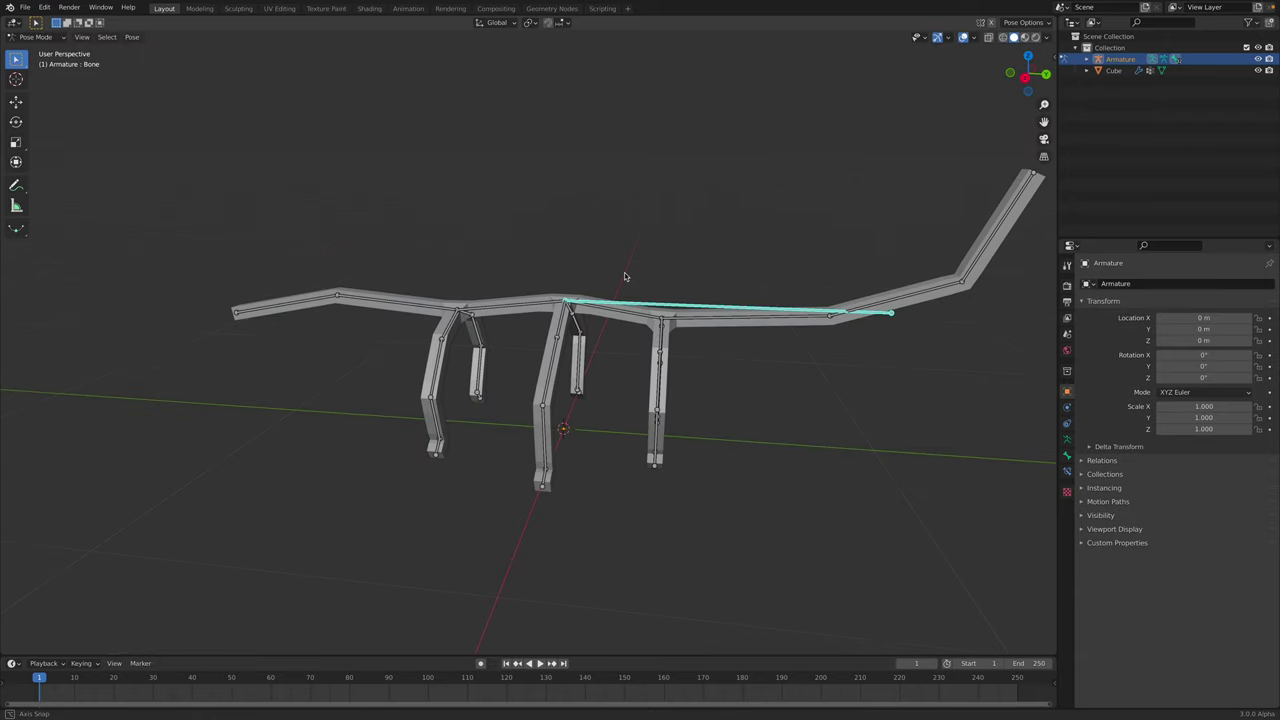
# - In Edit Mode, shorten the root bone and move its tip directly above its base so the bone stands upright
pyautogui.click(36, 37)
pyautogui.click(35, 64)
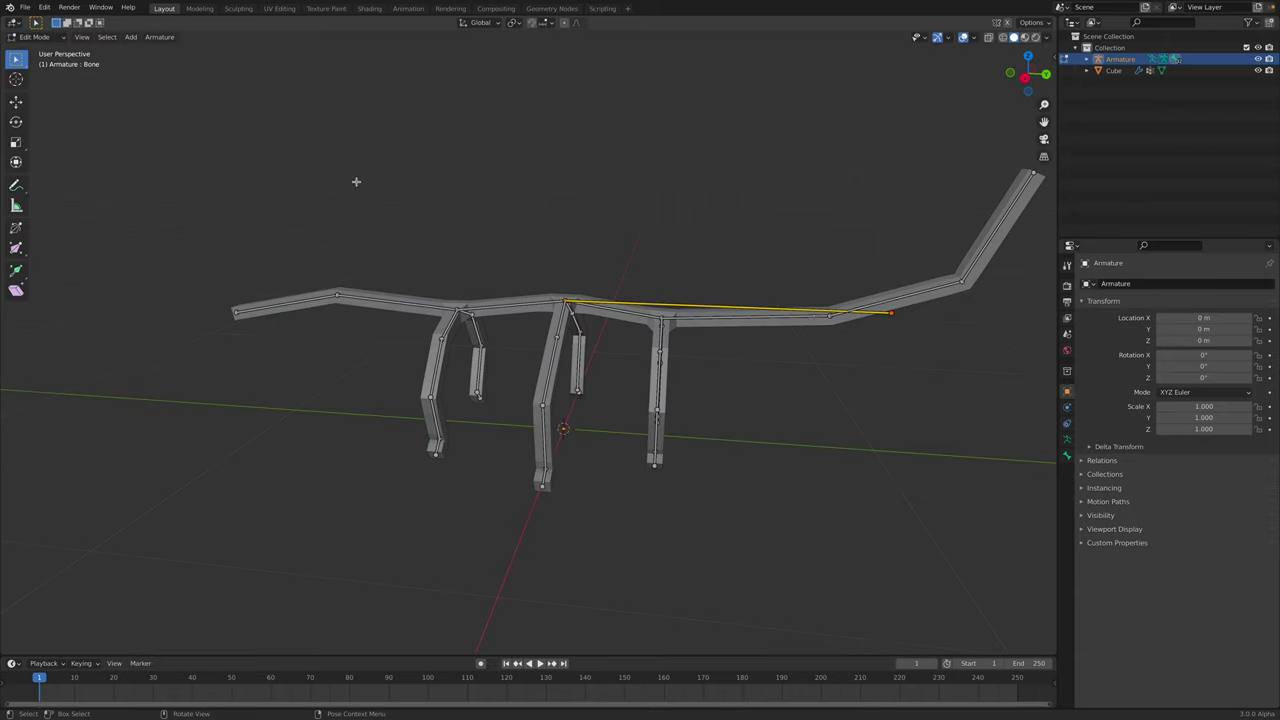
pyautogui.click(891, 314)
pyautogui.press('g')
pyautogui.press('y')
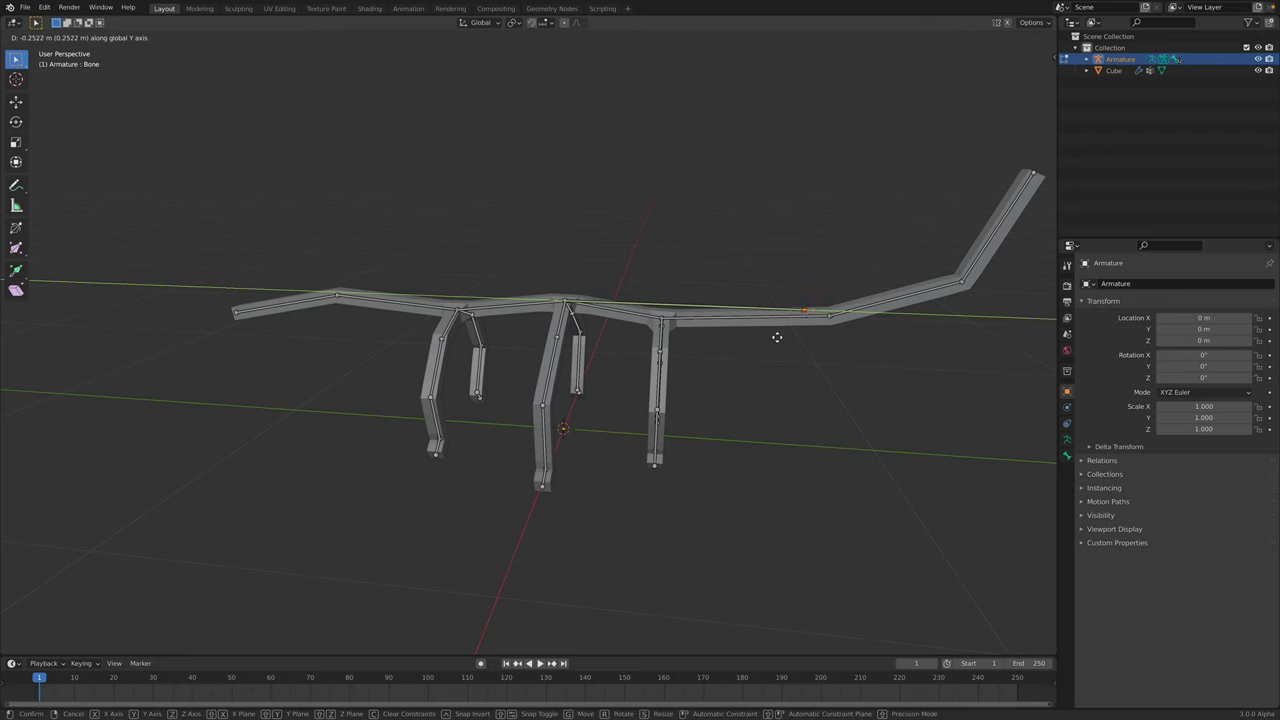
pyautogui.click(622, 328)
pyautogui.click(1024, 77)
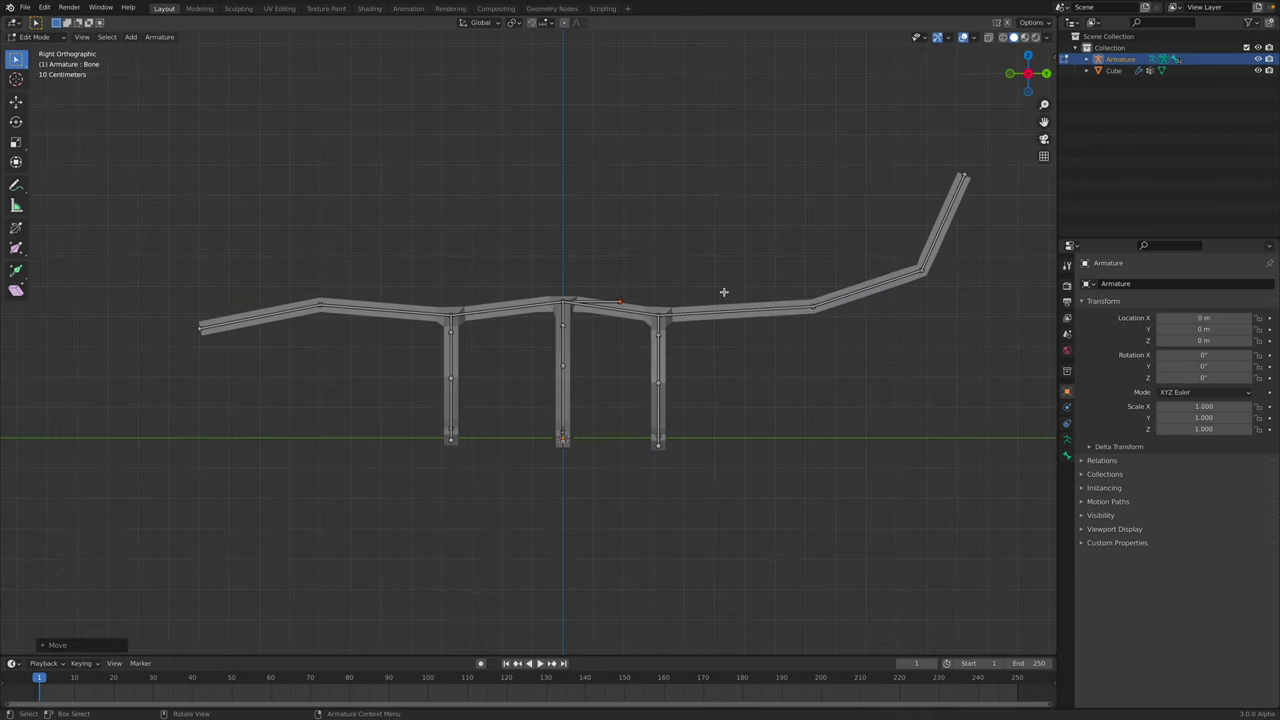
pyautogui.press('g')
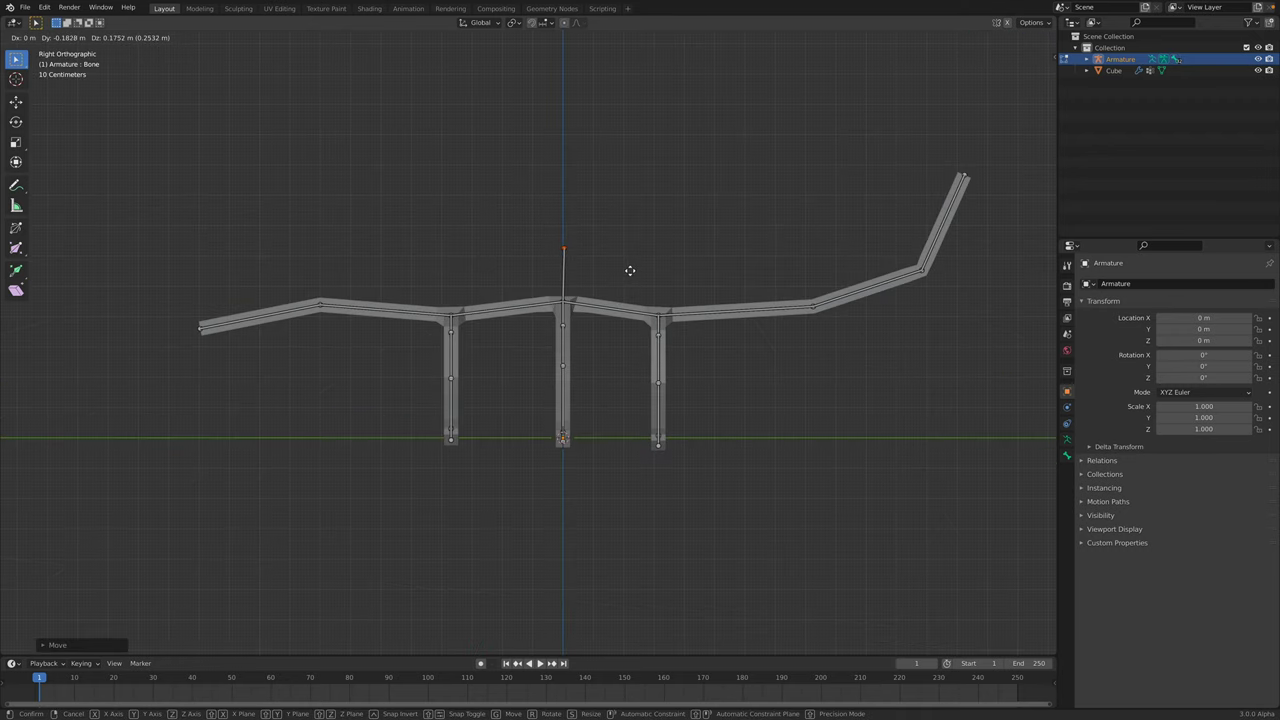
pyautogui.click(628, 270)
pyautogui.moveTo(628, 270); pyautogui.dragTo(600, 262, button='middle')
# - Switch the armature to Pose Mode, test-move the upright root bone, cancel the move and save the file
pyautogui.click(35, 36)
pyautogui.click(59, 76)
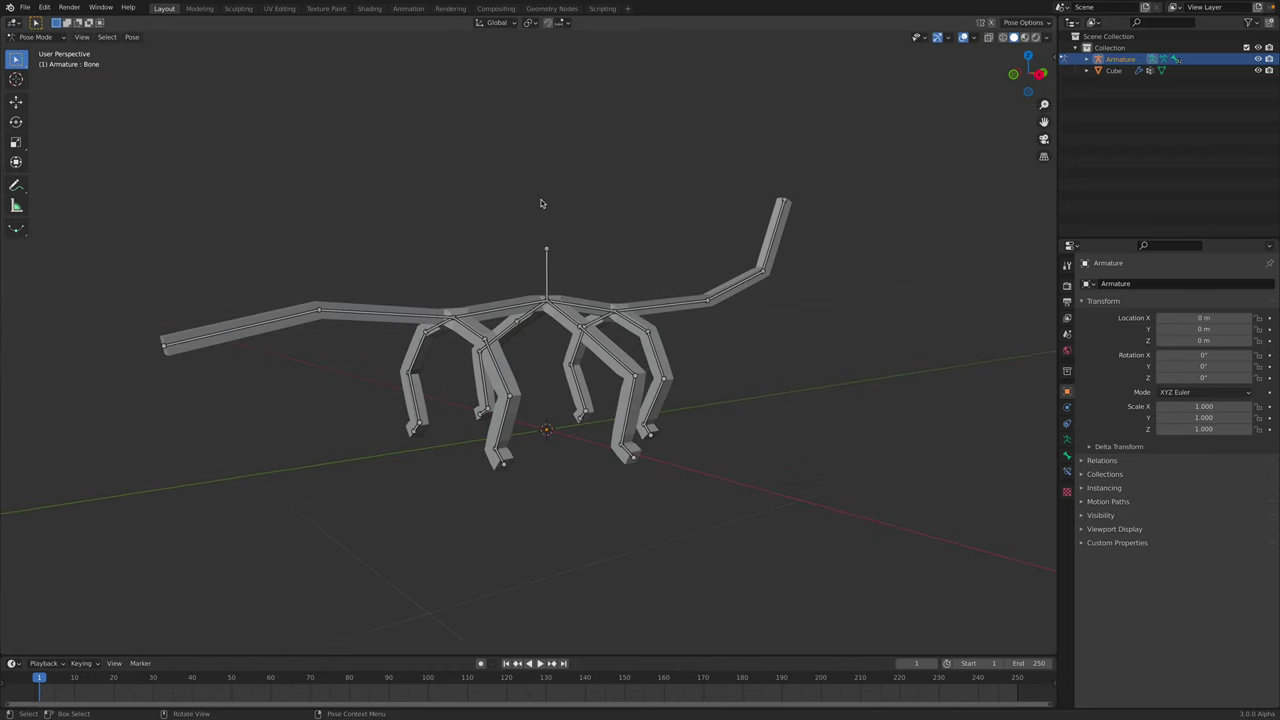
pyautogui.click(546, 262)
pyautogui.moveTo(626, 286)
pyautogui.mouseDown(button='middle')
pyautogui.moveTo(586, 280)
pyautogui.moveTo(620, 277)
pyautogui.moveTo(611, 289)
pyautogui.moveTo(645, 300)
pyautogui.mouseUp(button='middle')
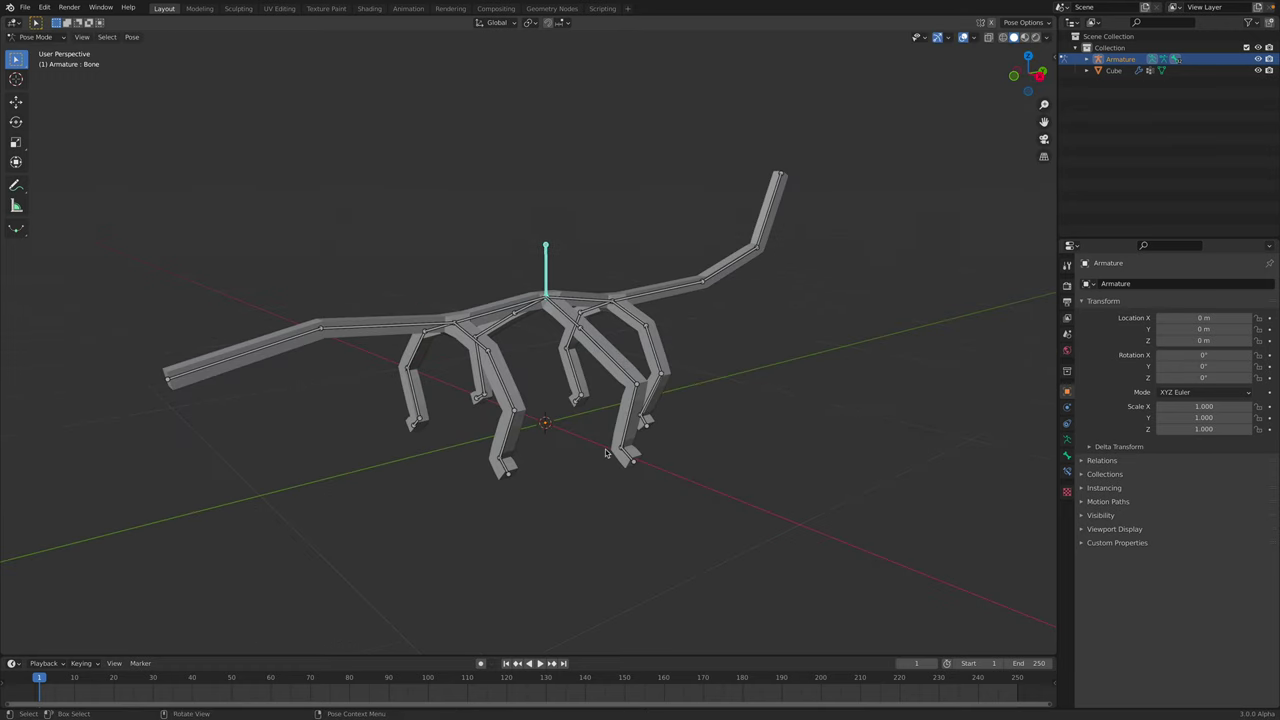
pyautogui.moveTo(622, 407); pyautogui.dragTo(628, 411, button='middle')
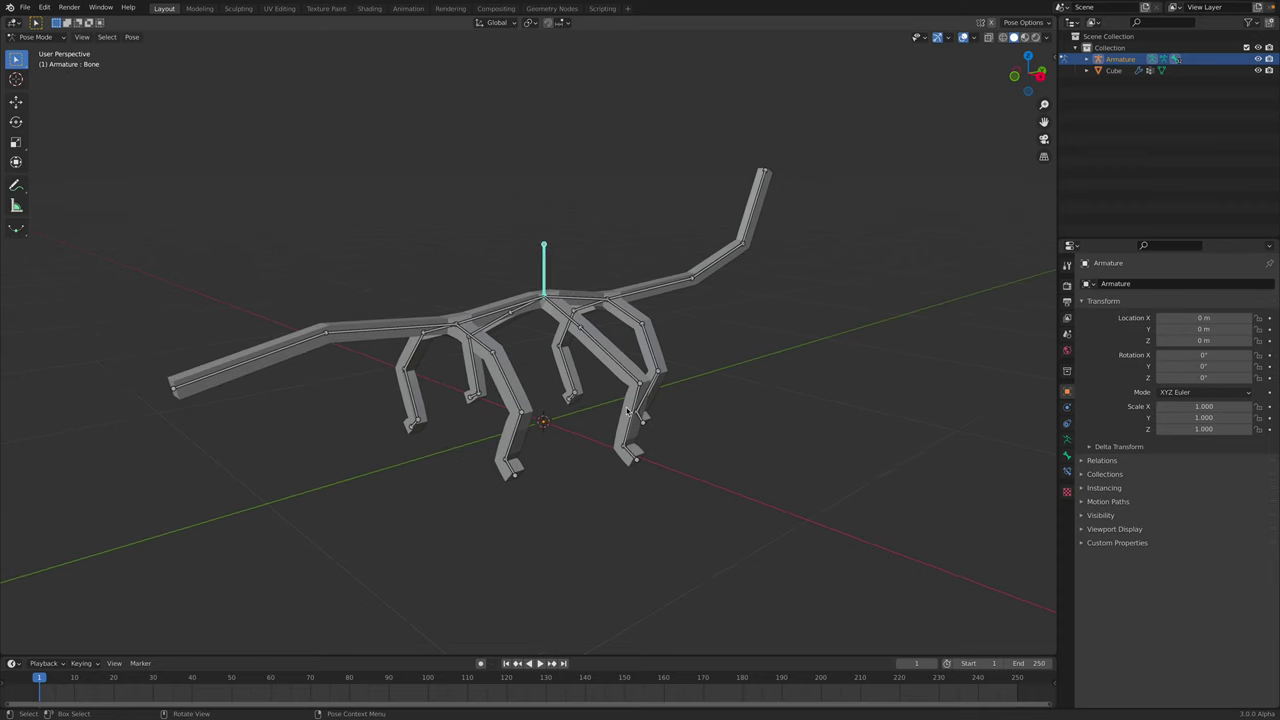
pyautogui.moveTo(629, 412); pyautogui.dragTo(748, 313, button='middle')
pyautogui.press('g')
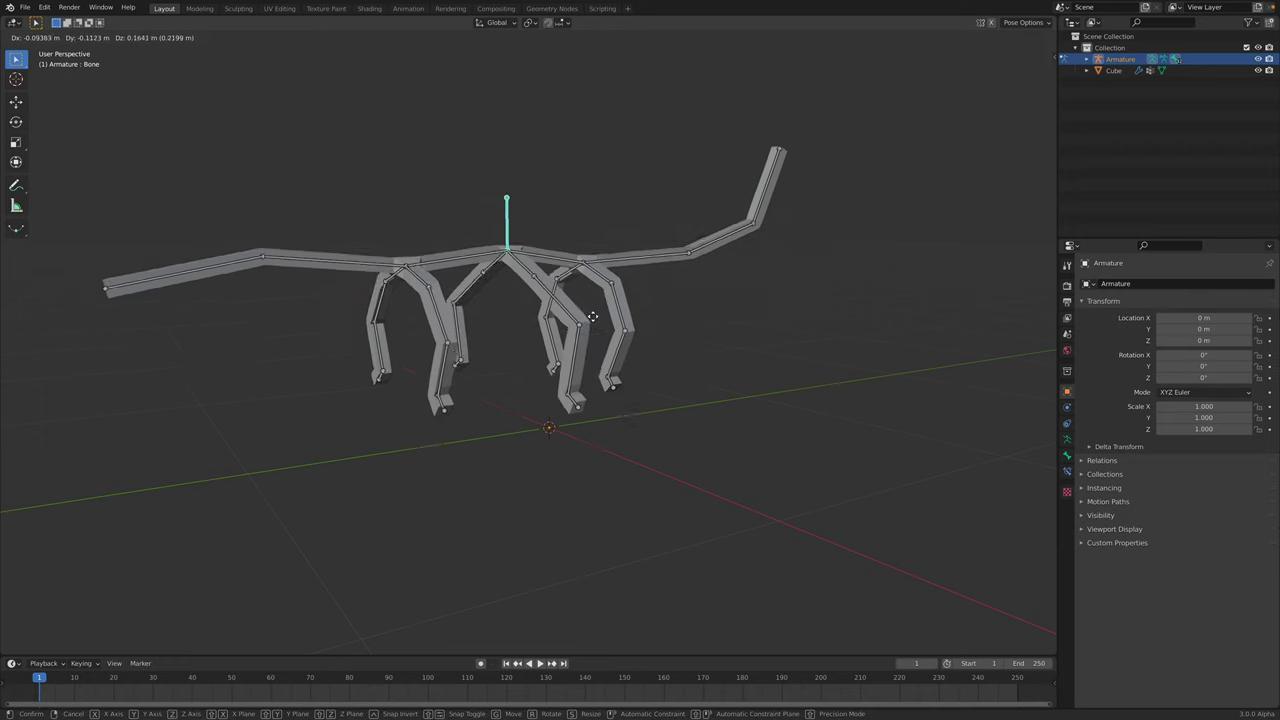
pyautogui.rightClick(592, 318)
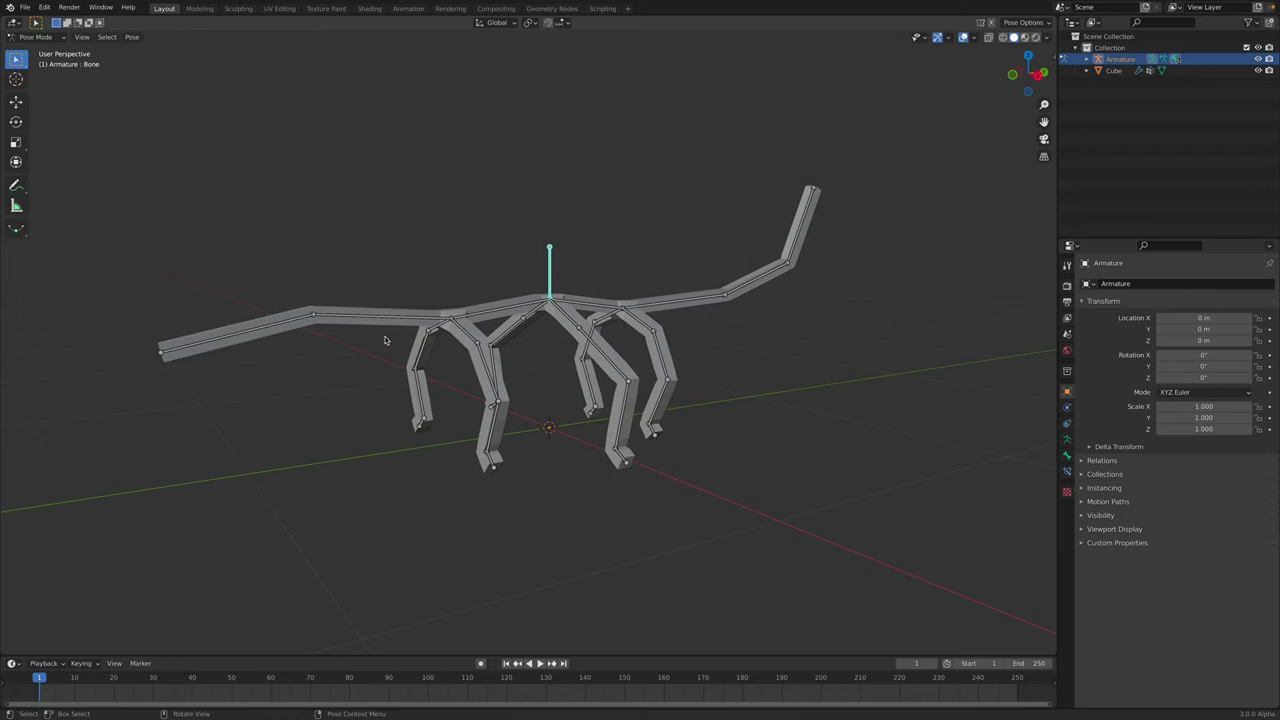
pyautogui.moveTo(384, 340); pyautogui.dragTo(368, 337, button='middle')
pyautogui.hotkey('ctrl', 's')
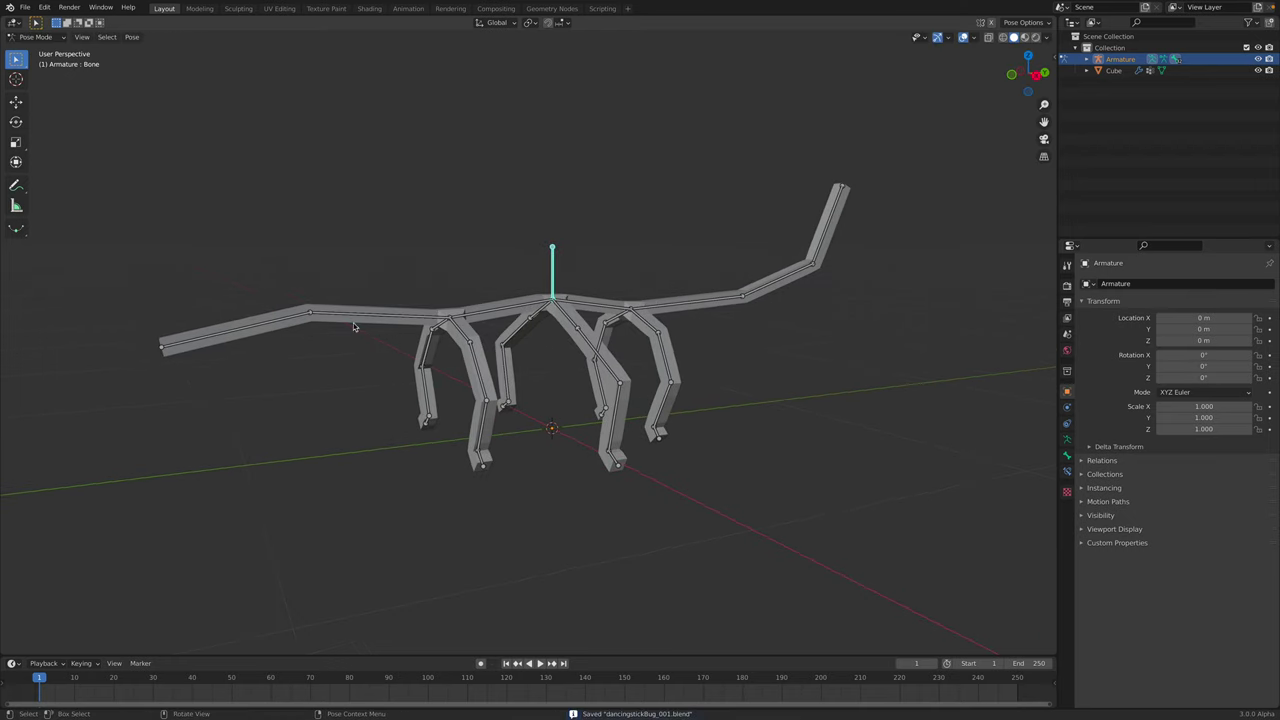
# - Select the two outermost bones at each end of the body and show the Spring Bones settings
pyautogui.click(321, 313)
pyautogui.click(274, 323)
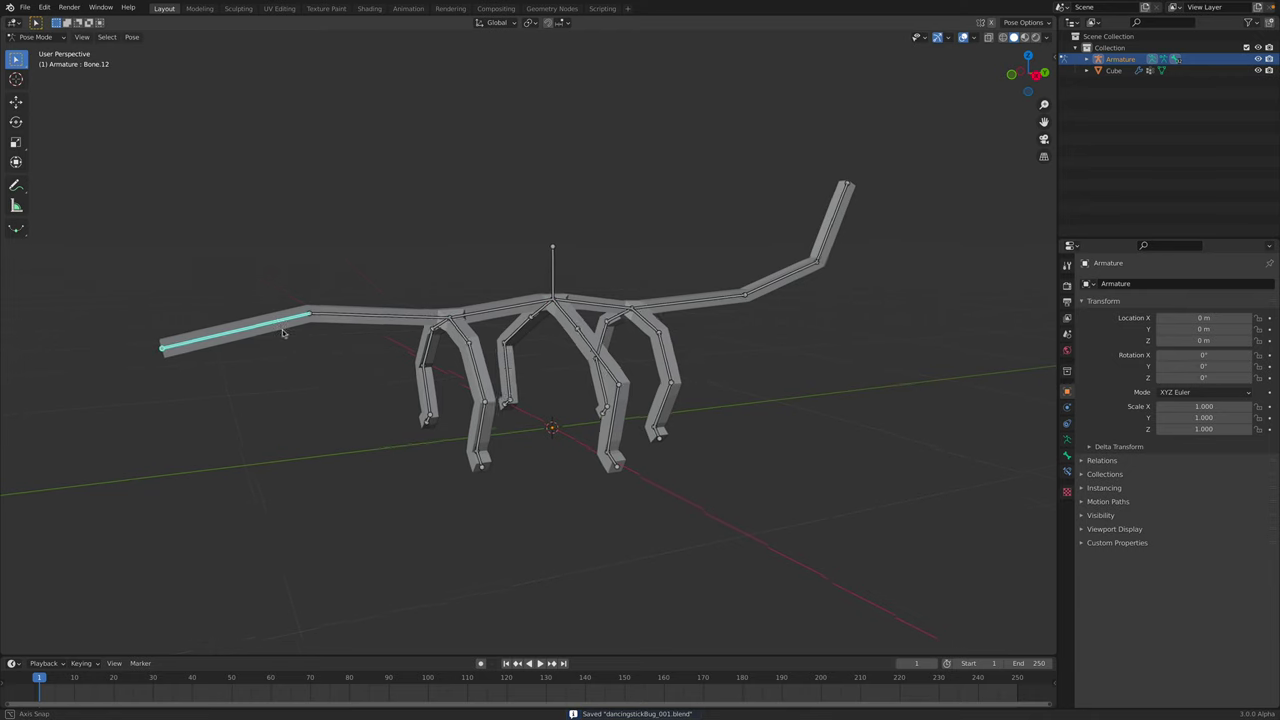
pyautogui.moveTo(282, 329); pyautogui.dragTo(330, 323, button='middle')
pyautogui.keyDown('shift'); pyautogui.click(380, 316); pyautogui.keyUp('shift')
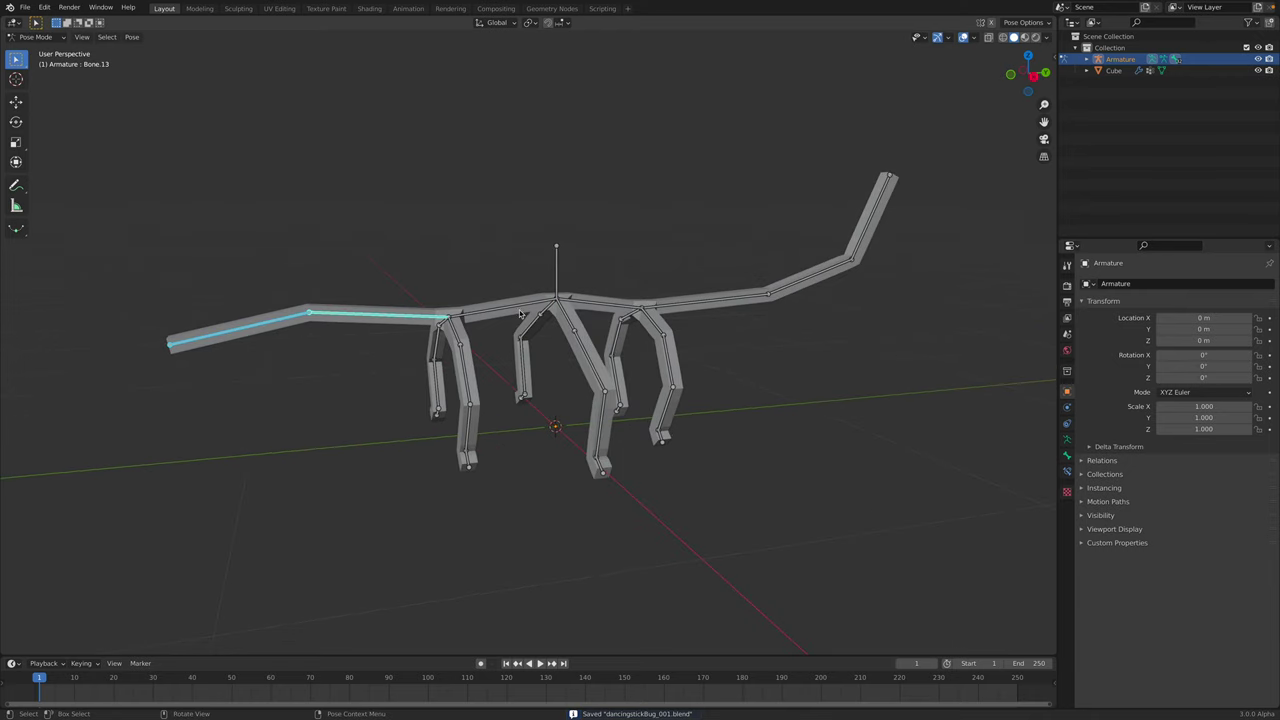
pyautogui.keyDown('shift'); pyautogui.click(799, 288); pyautogui.keyUp('shift')
pyautogui.keyDown('shift'); pyautogui.click(868, 240); pyautogui.keyUp('shift')
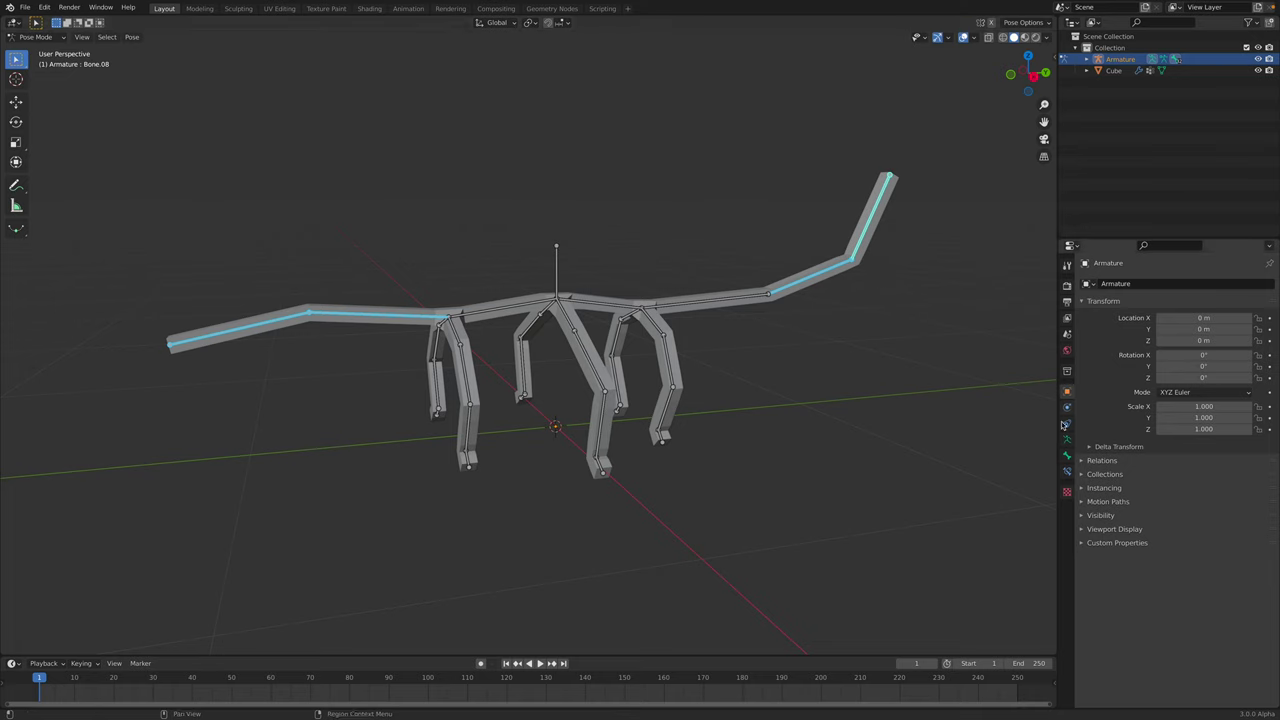
pyautogui.click(1067, 455)
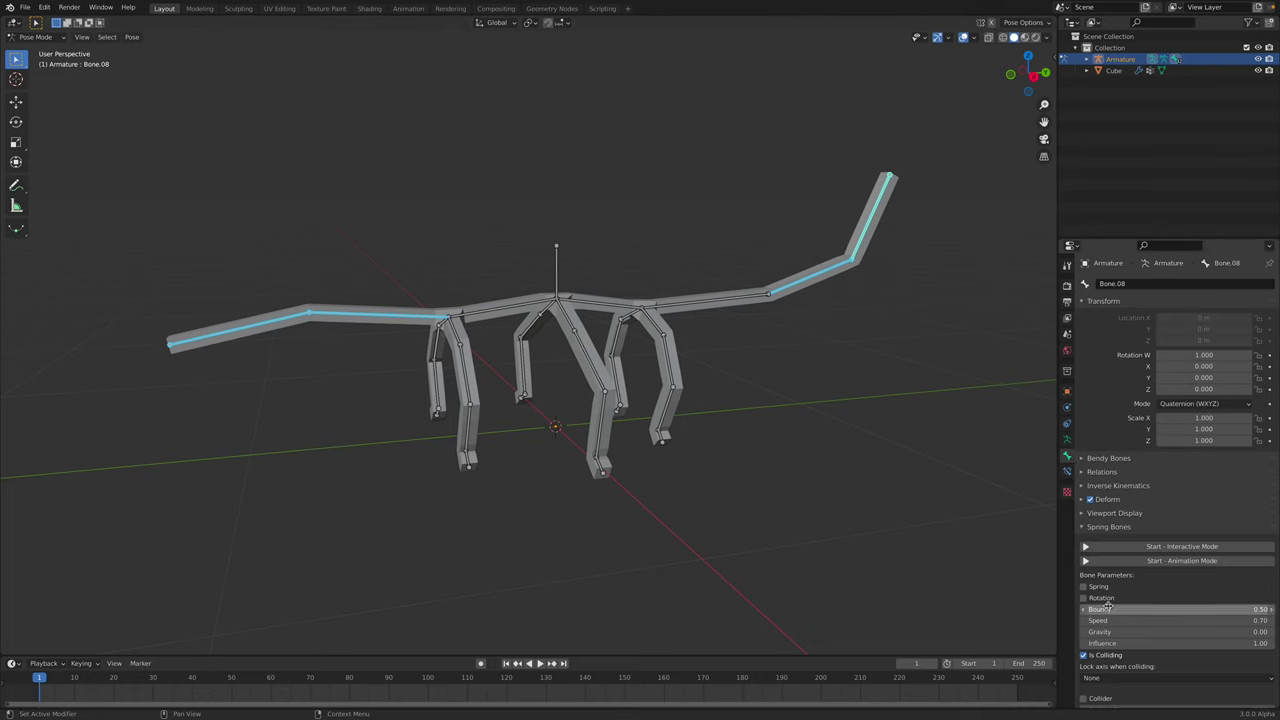
pyautogui.scroll(-2, 1115, 608)
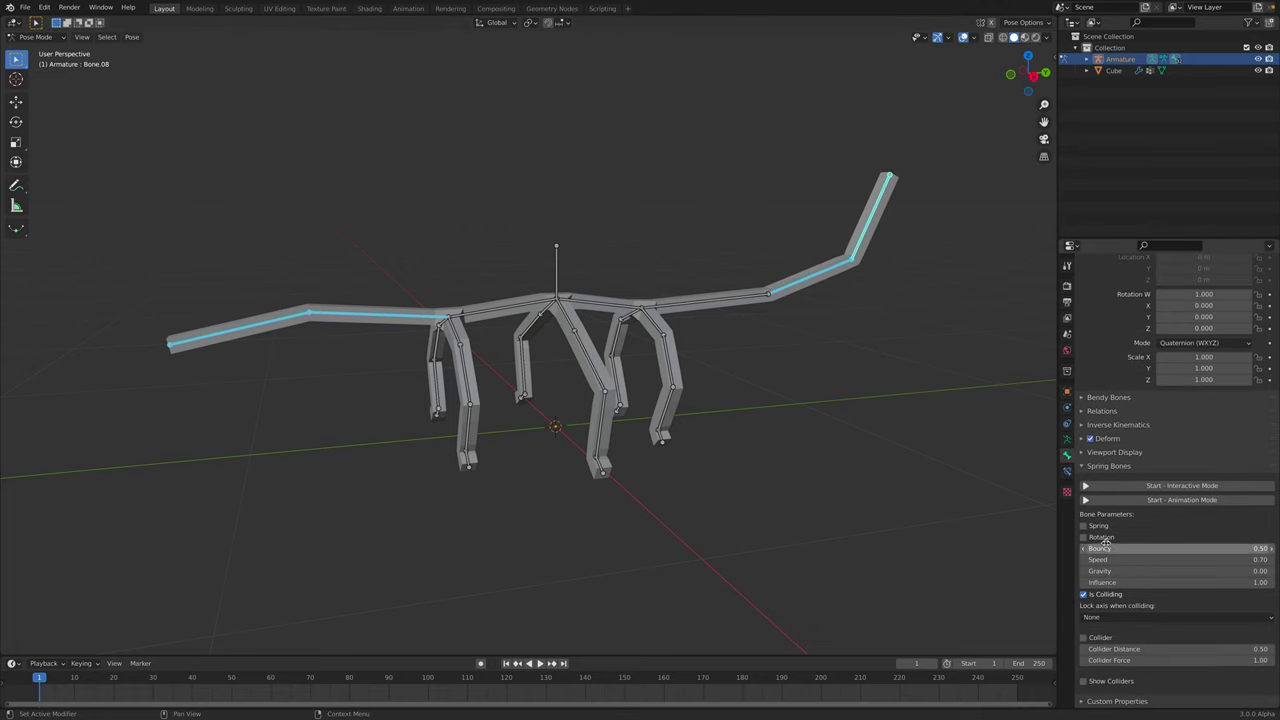
# - Enable Spring and Rotation for each of the two outermost bones at the body's raised end
pyautogui.click(870, 235)
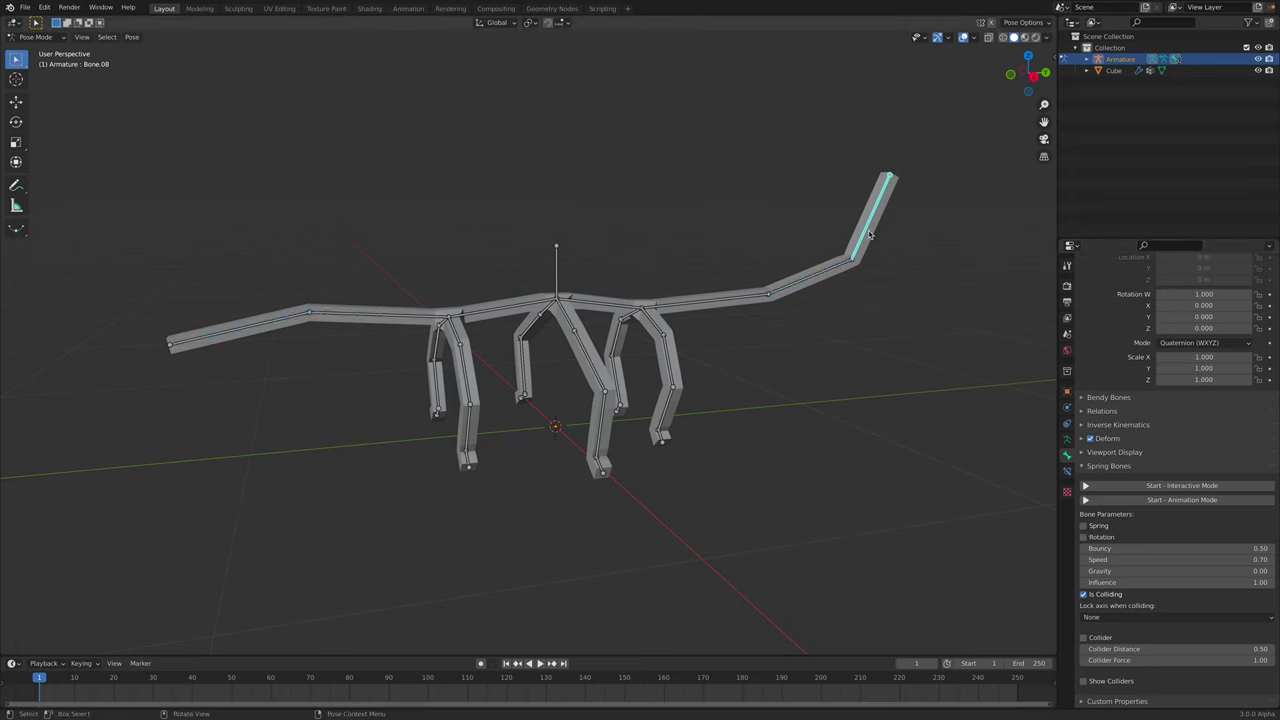
pyautogui.click(1083, 525)
pyautogui.click(1083, 537)
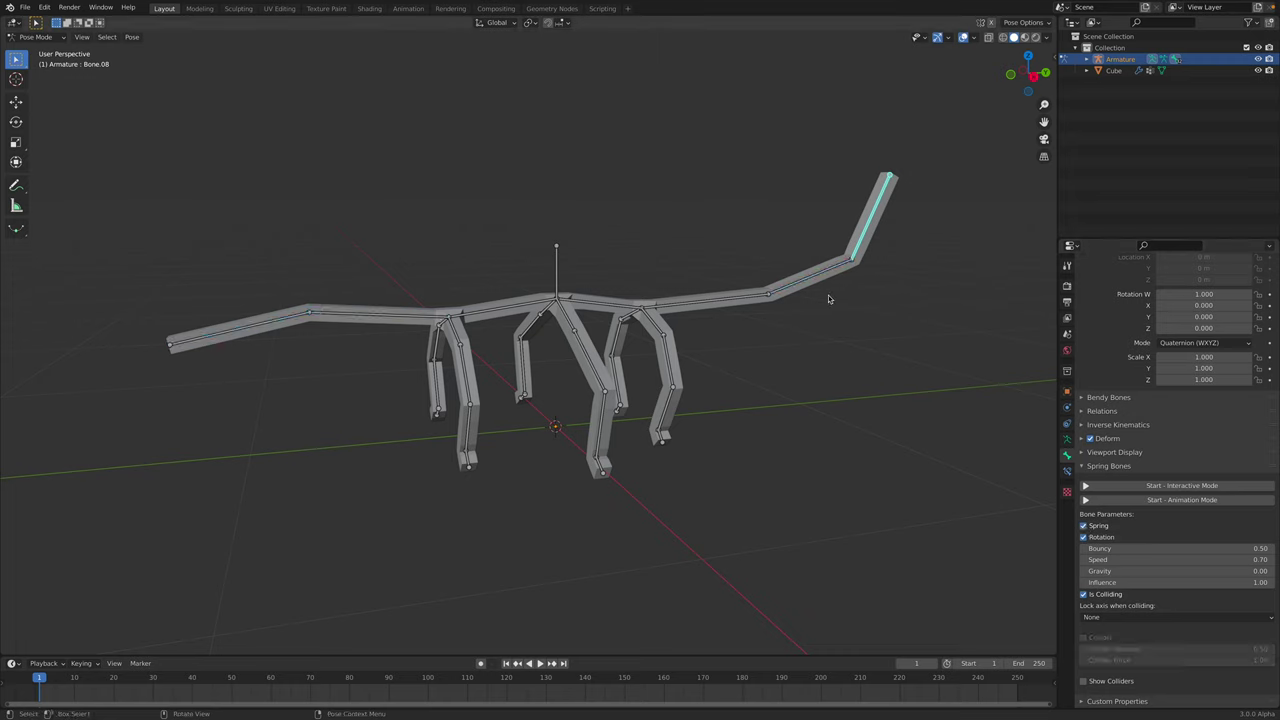
pyautogui.click(813, 277)
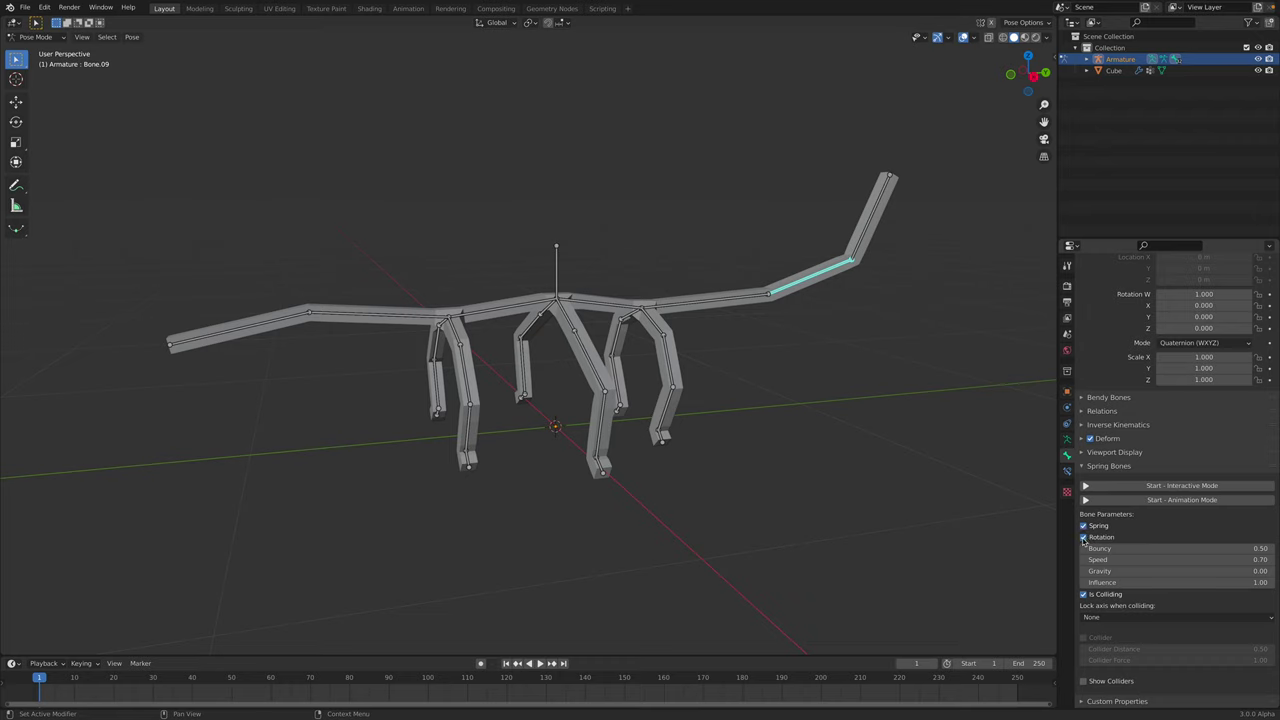
# - Enable Spring and Rotation for each of the two outermost bones at the body's low end
pyautogui.click(355, 318)
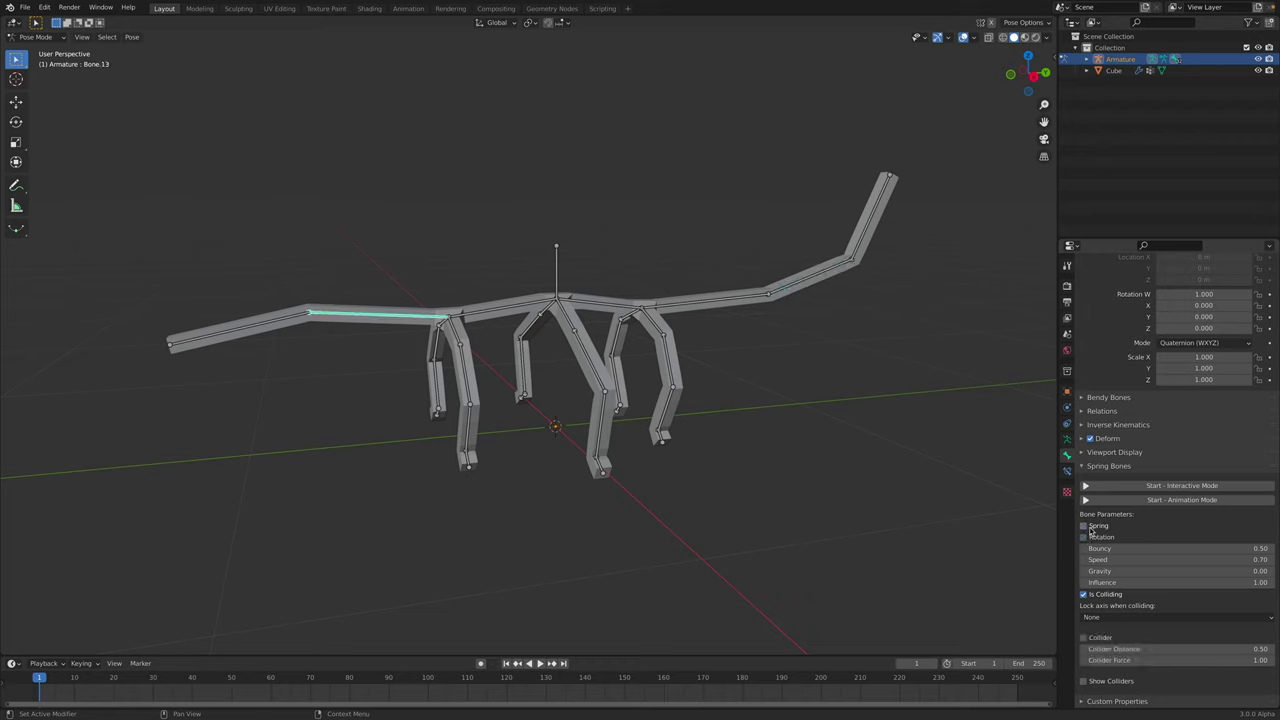
pyautogui.click(1083, 525)
pyautogui.click(1083, 537)
pyautogui.click(298, 322)
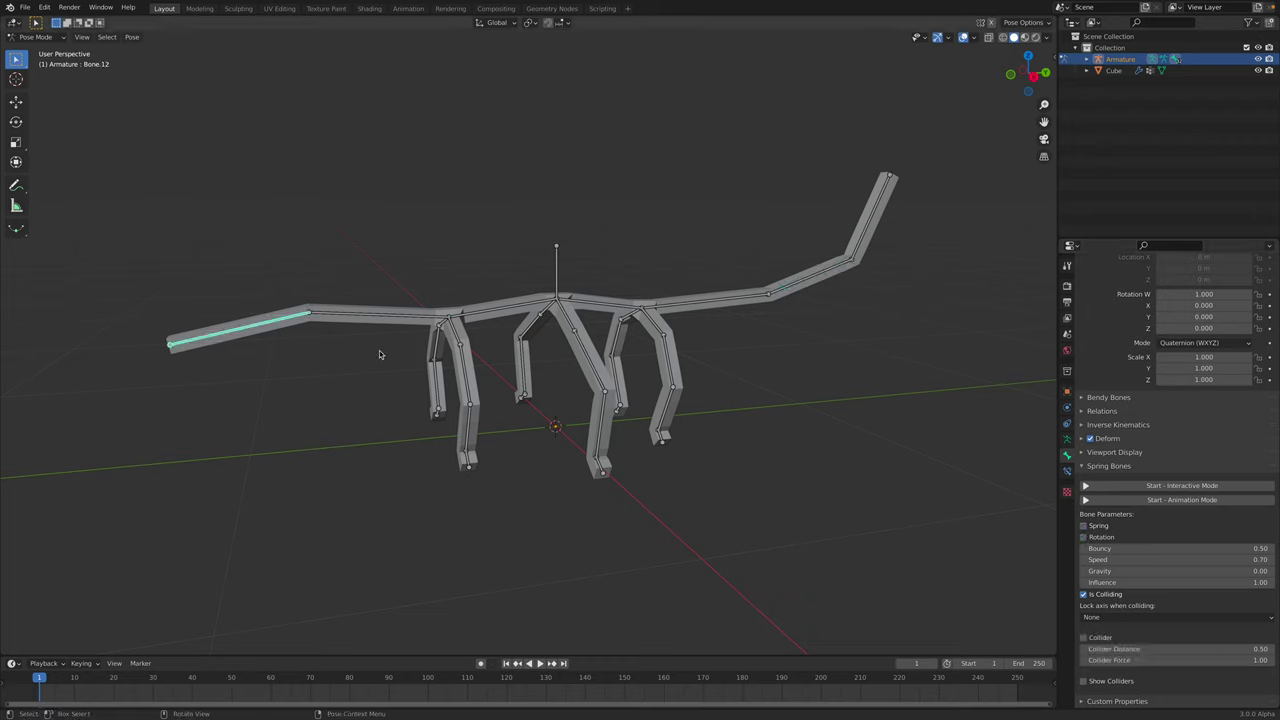
pyautogui.click(1083, 525)
pyautogui.click(1083, 537)
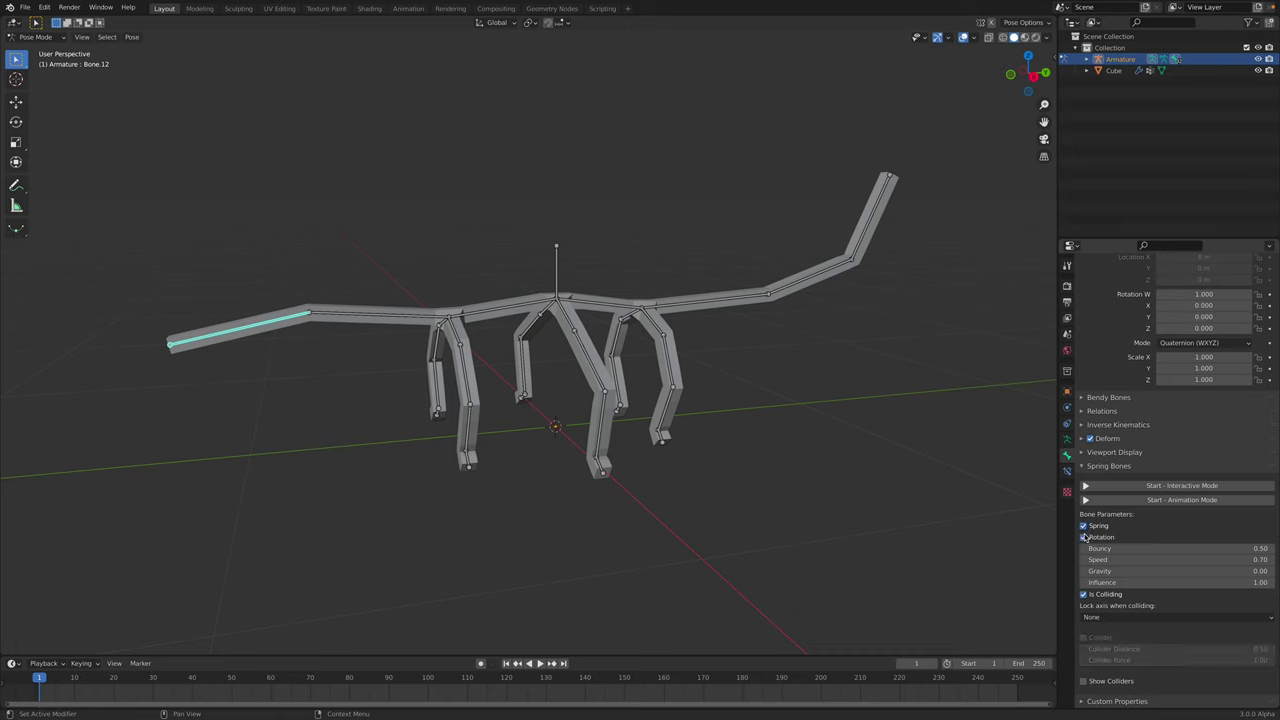
# - Start the Spring Bones interactive mode, test-move the root bone, cancel the move and stop the simulation
pyautogui.click(1178, 487)
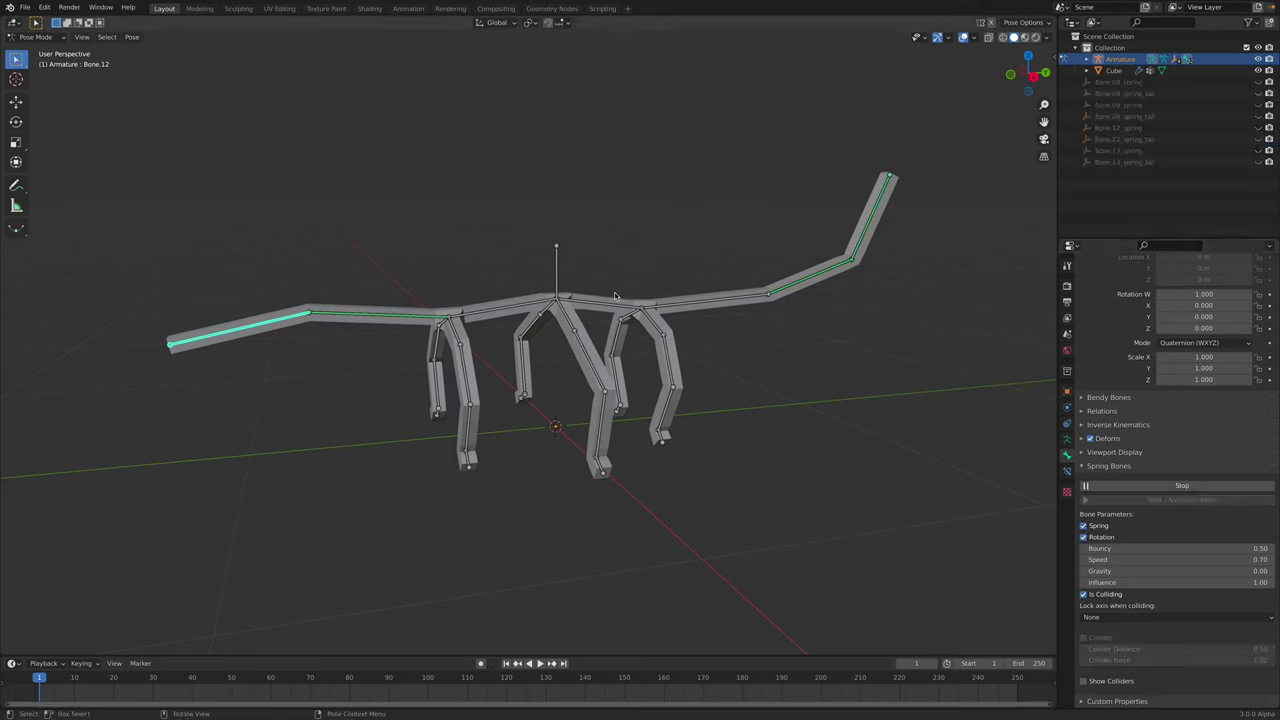
pyautogui.click(557, 268)
pyautogui.press('g')
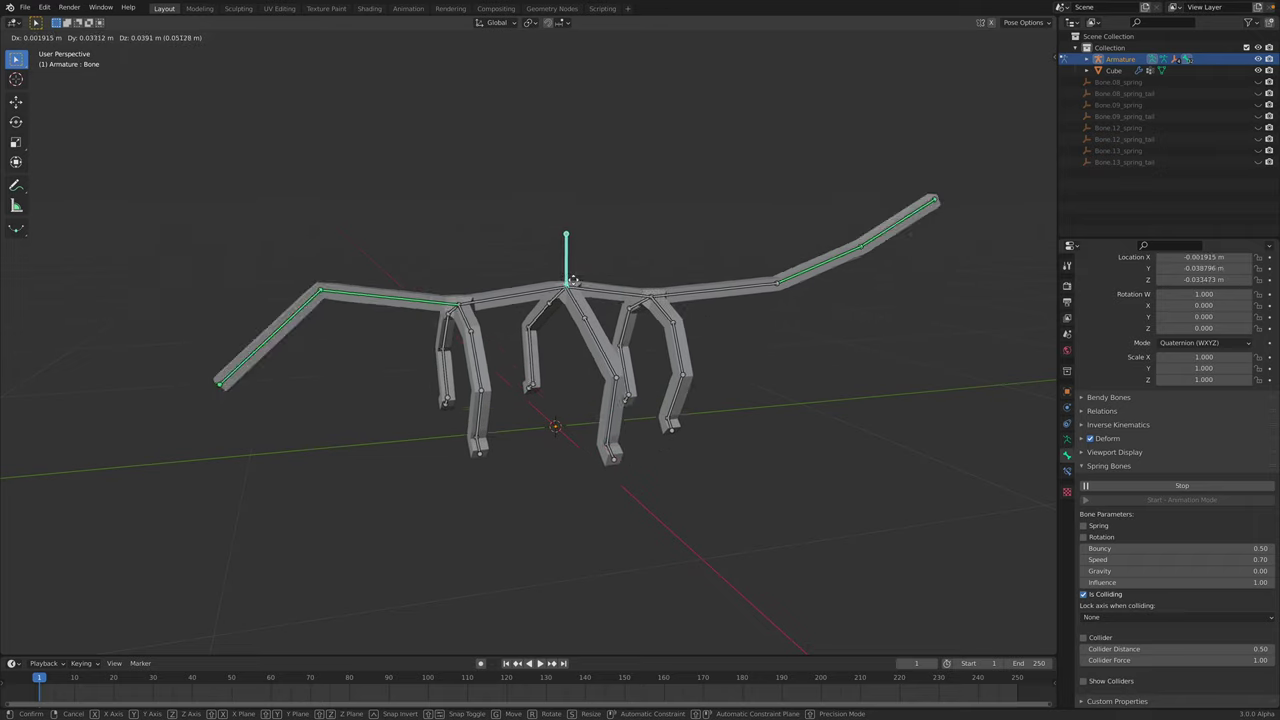
pyautogui.rightClick(586, 262)
pyautogui.press('Escape')
# - Add an IK constraint targeting a new empty object to the foot bone of the +X-side leg nearest the body's low end
pyautogui.moveTo(596, 285); pyautogui.dragTo(622, 292, button='middle')
pyautogui.moveTo(543, 314); pyautogui.dragTo(594, 359, button='middle')
pyautogui.click(593, 343)
pyautogui.click(531, 437)
pyautogui.moveTo(531, 437); pyautogui.dragTo(608, 399, button='middle')
pyautogui.scroll(2, 610, 398)
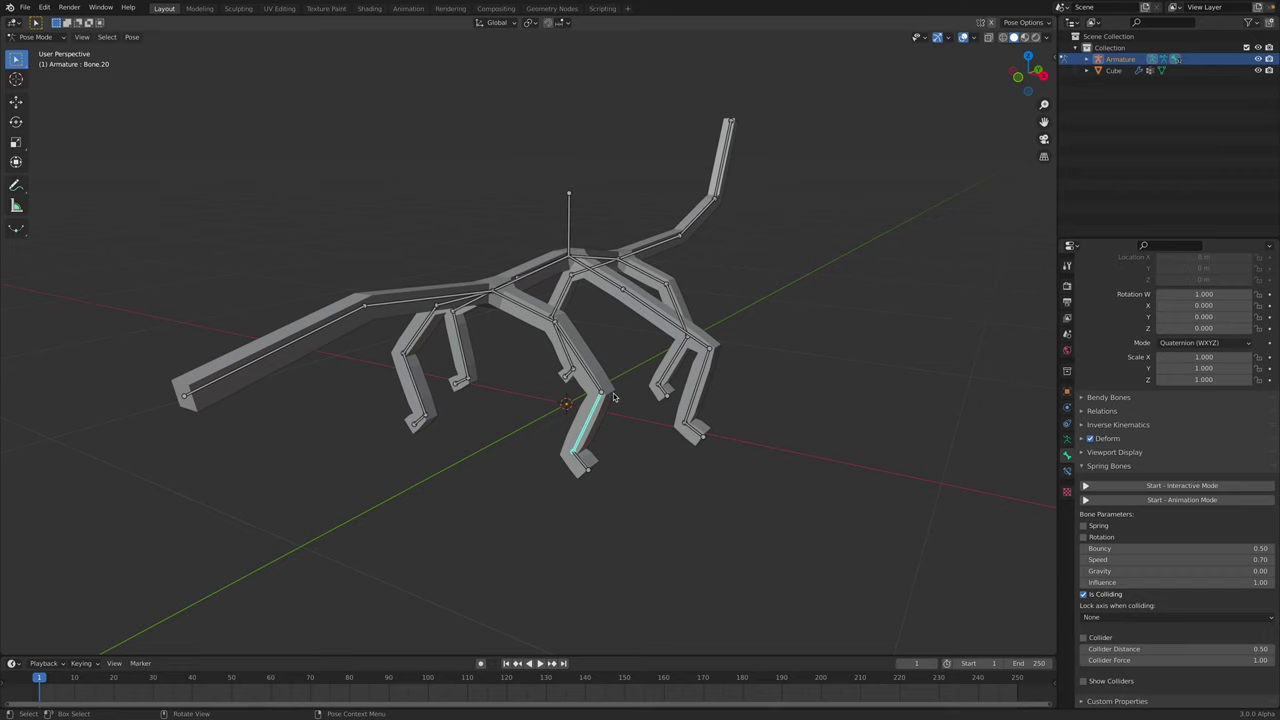
pyautogui.moveTo(601, 399); pyautogui.dragTo(614, 432, button='middle')
pyautogui.click(582, 390)
pyautogui.click(567, 462)
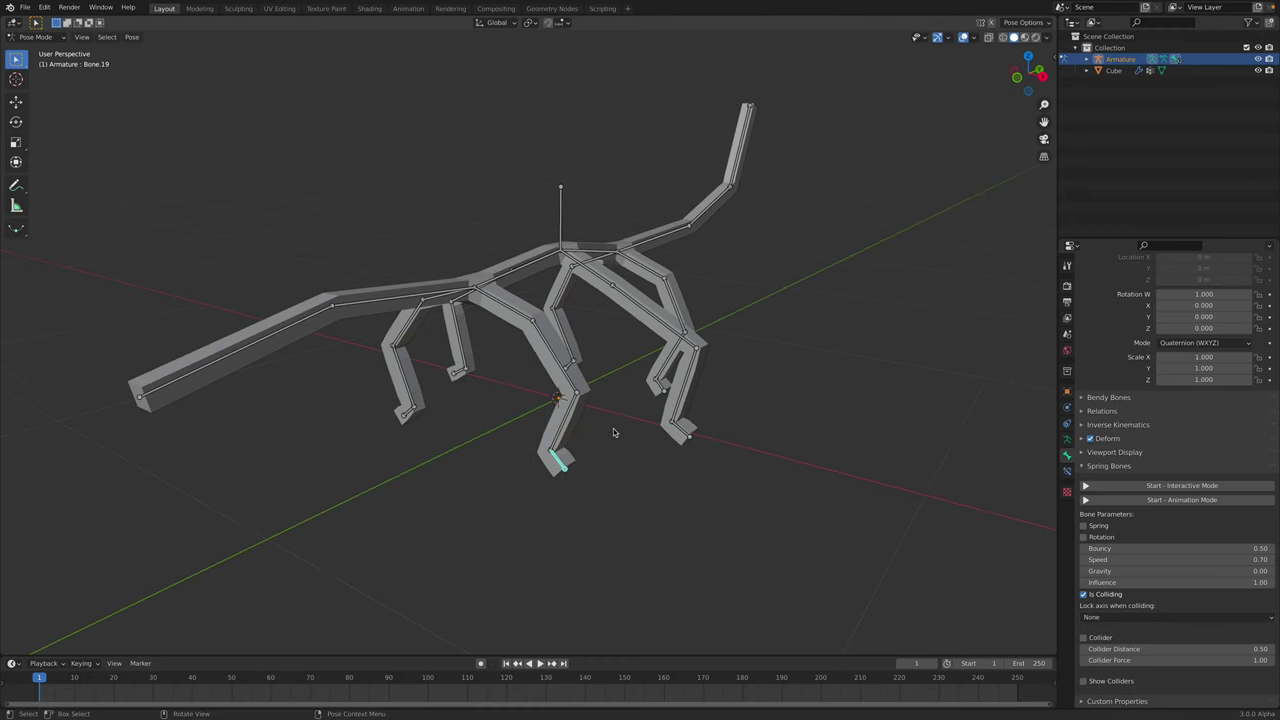
pyautogui.hotkey('shift', 'i')
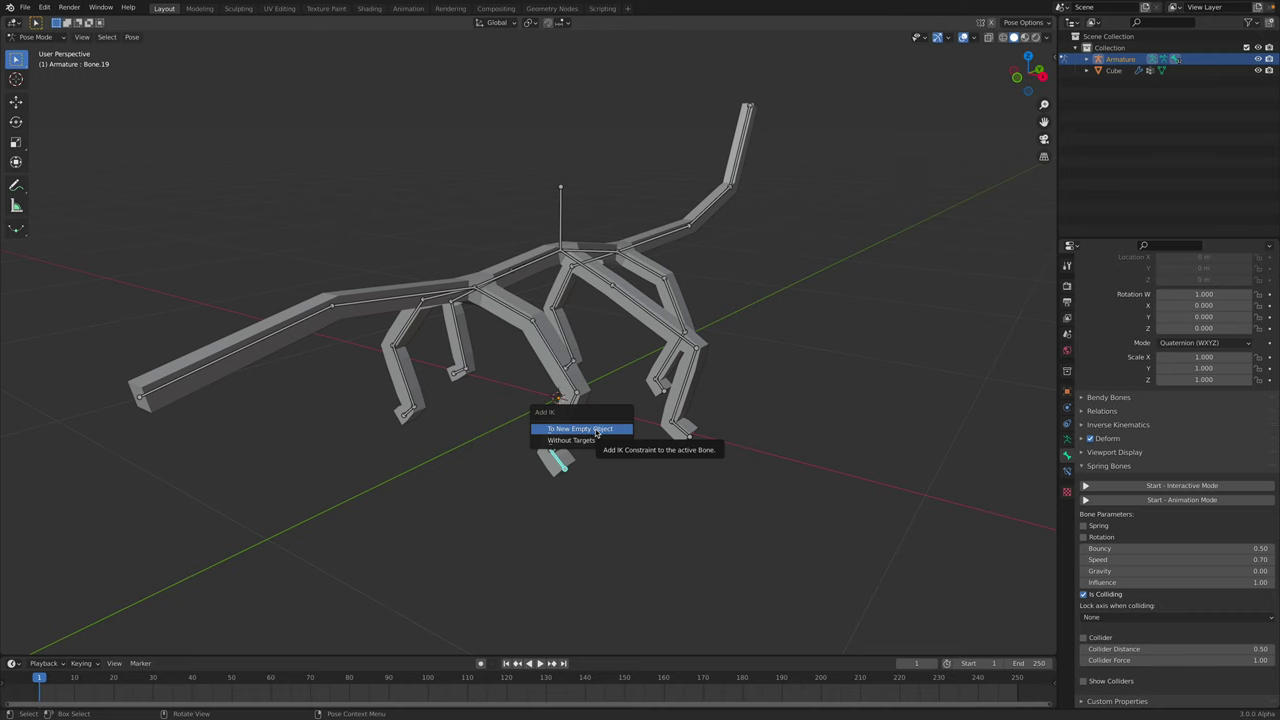
pyautogui.click(597, 429)
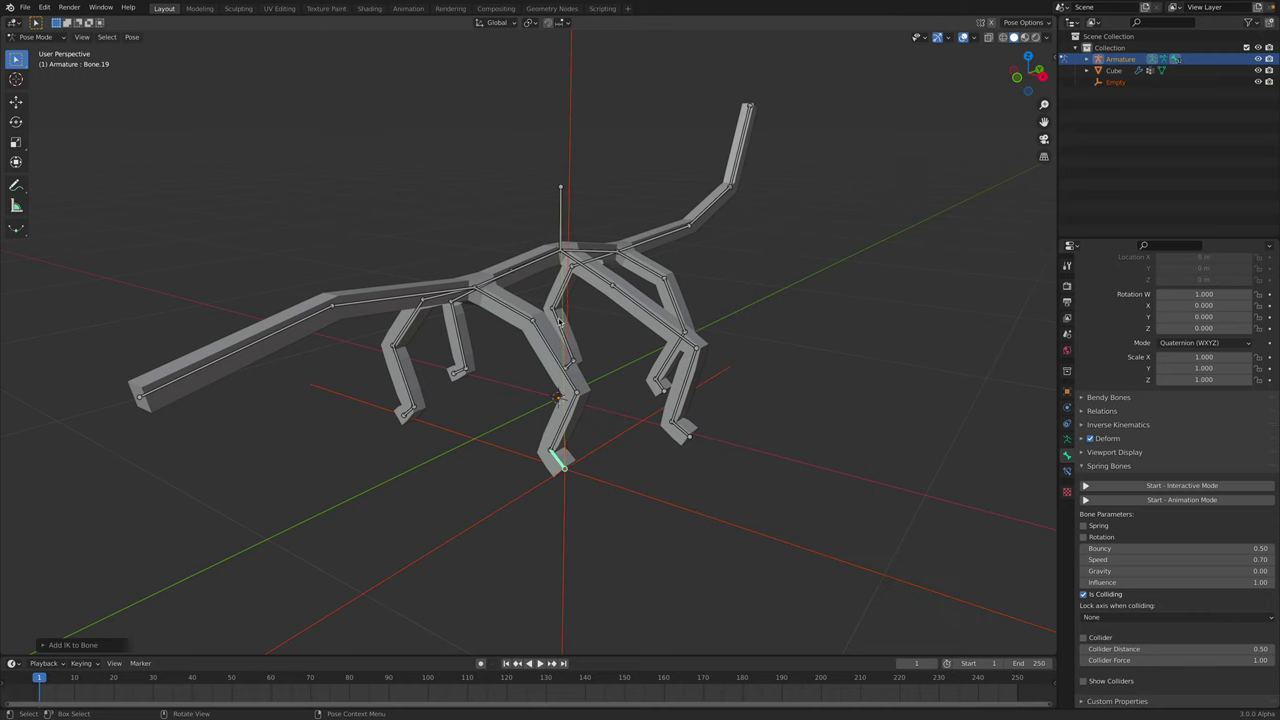
pyautogui.moveTo(597, 388); pyautogui.dragTo(587, 388, button='middle')
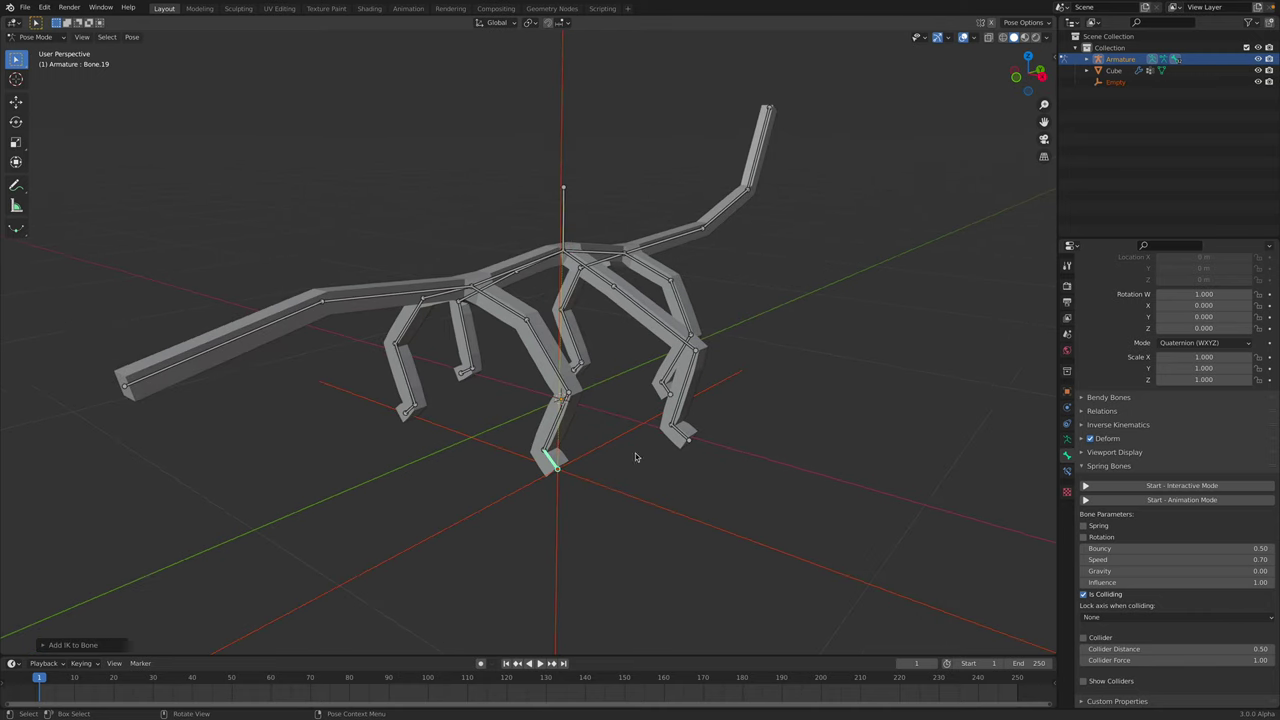
# - Try chain lengths of 2 and 3 on the foot bone's IK constraint
pyautogui.click(1067, 471)
pyautogui.click(1067, 455)
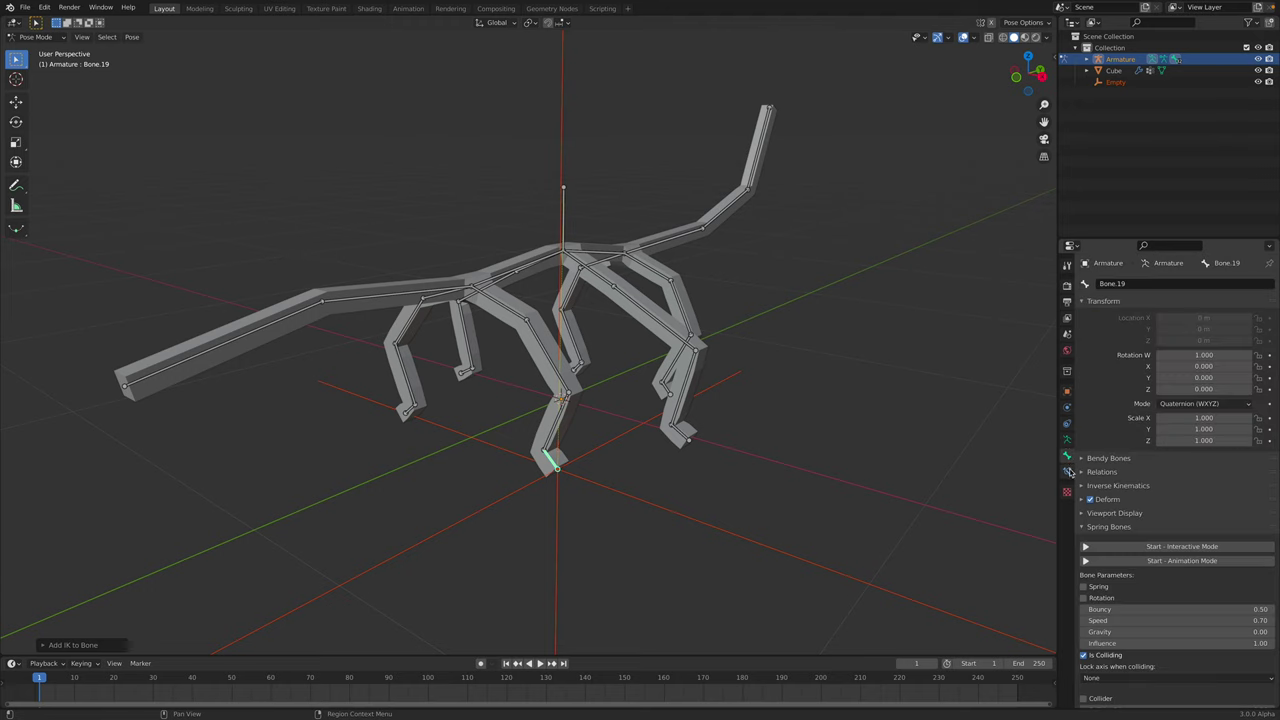
pyautogui.click(1068, 471)
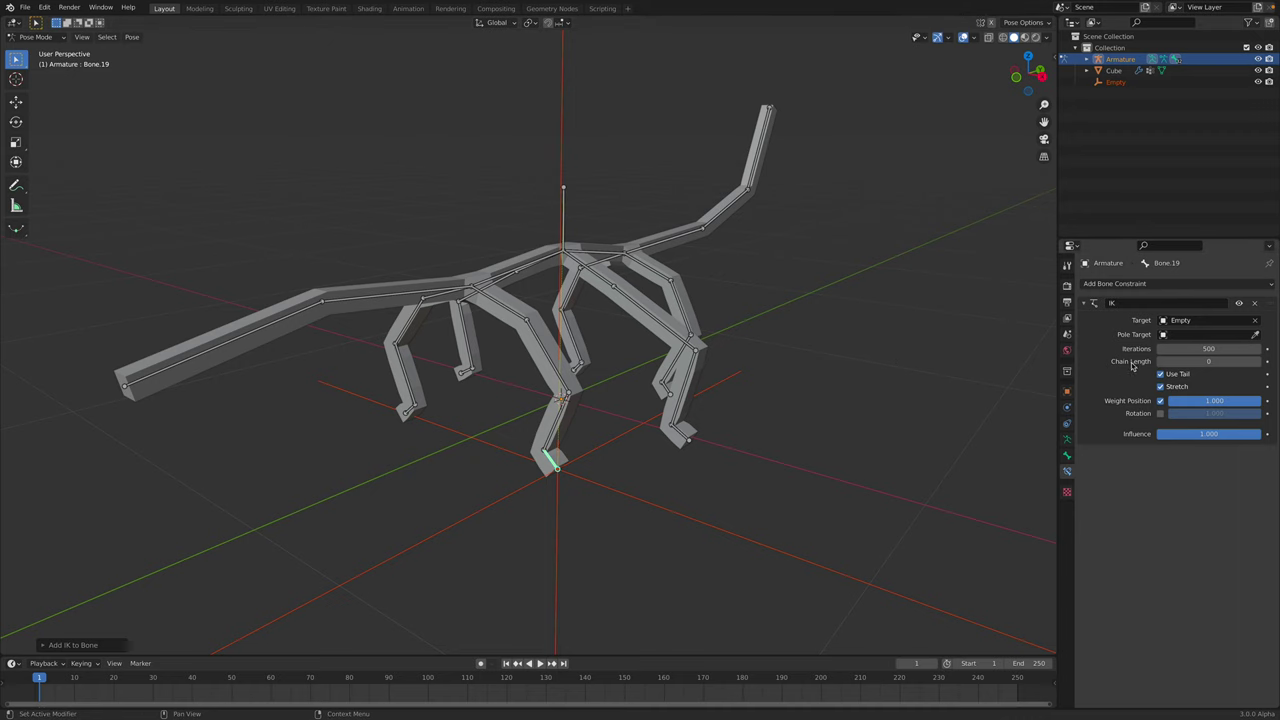
pyautogui.click(1191, 361)
pyautogui.write('2')
pyautogui.press('Return')
pyautogui.scroll(2, 647, 461)
pyautogui.moveTo(647, 461); pyautogui.dragTo(668, 452, button='middle')
pyautogui.click(1257, 363)
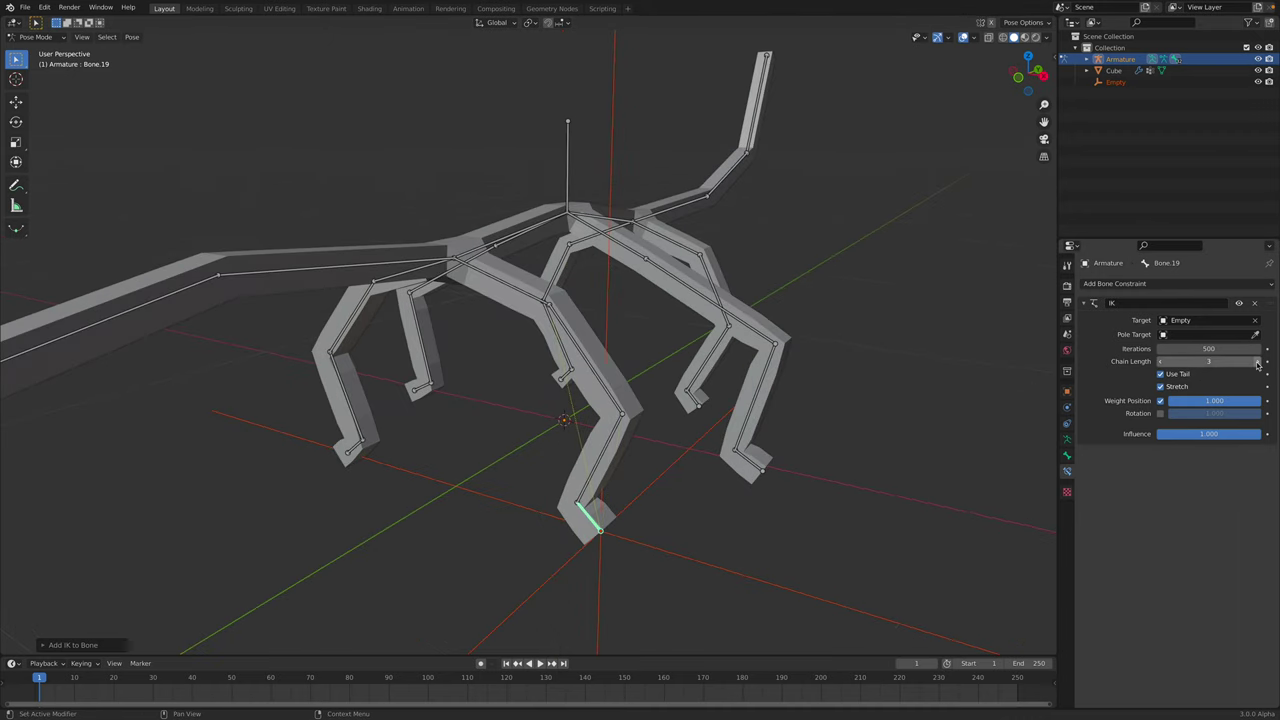
pyautogui.click(1161, 362)
pyautogui.moveTo(1240, 359); pyautogui.dragTo(1248, 360)
# - Remove the IK constraint from the foot bone and delete its target empty in Object Mode
pyautogui.moveTo(891, 437); pyautogui.dragTo(641, 484, button='middle')
pyautogui.click(1255, 303)
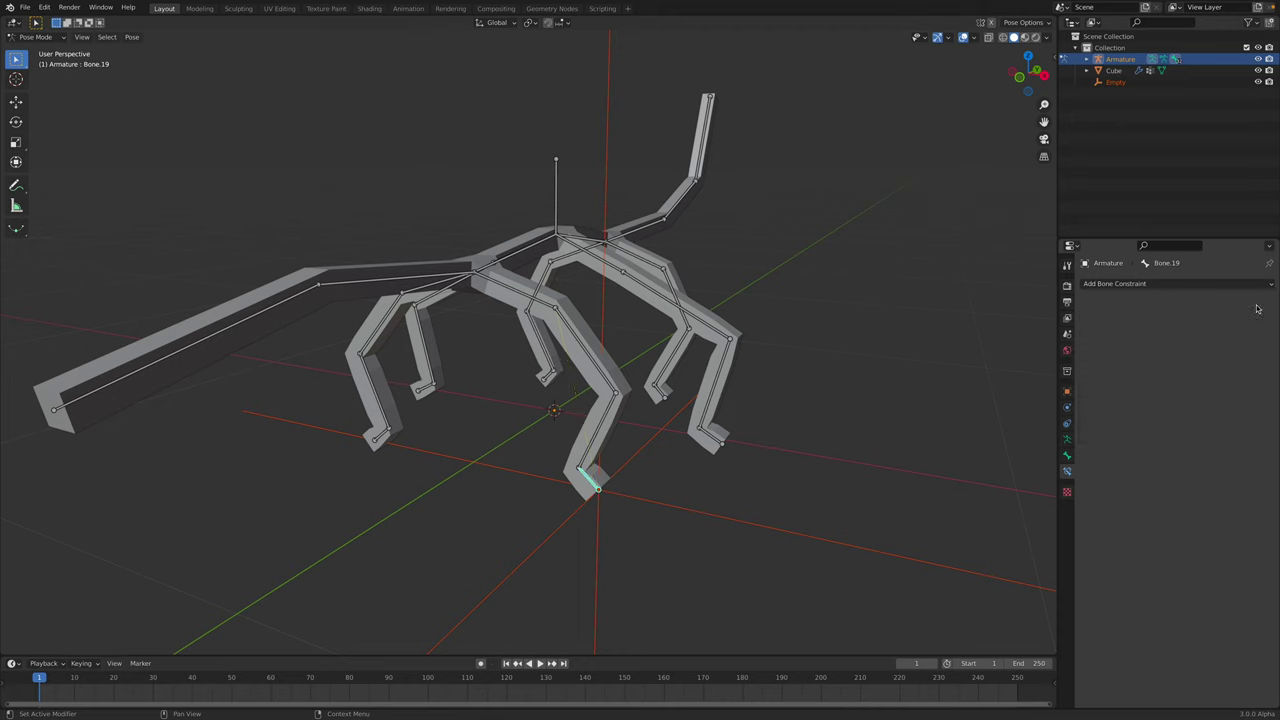
pyautogui.scroll(2, 600, 493)
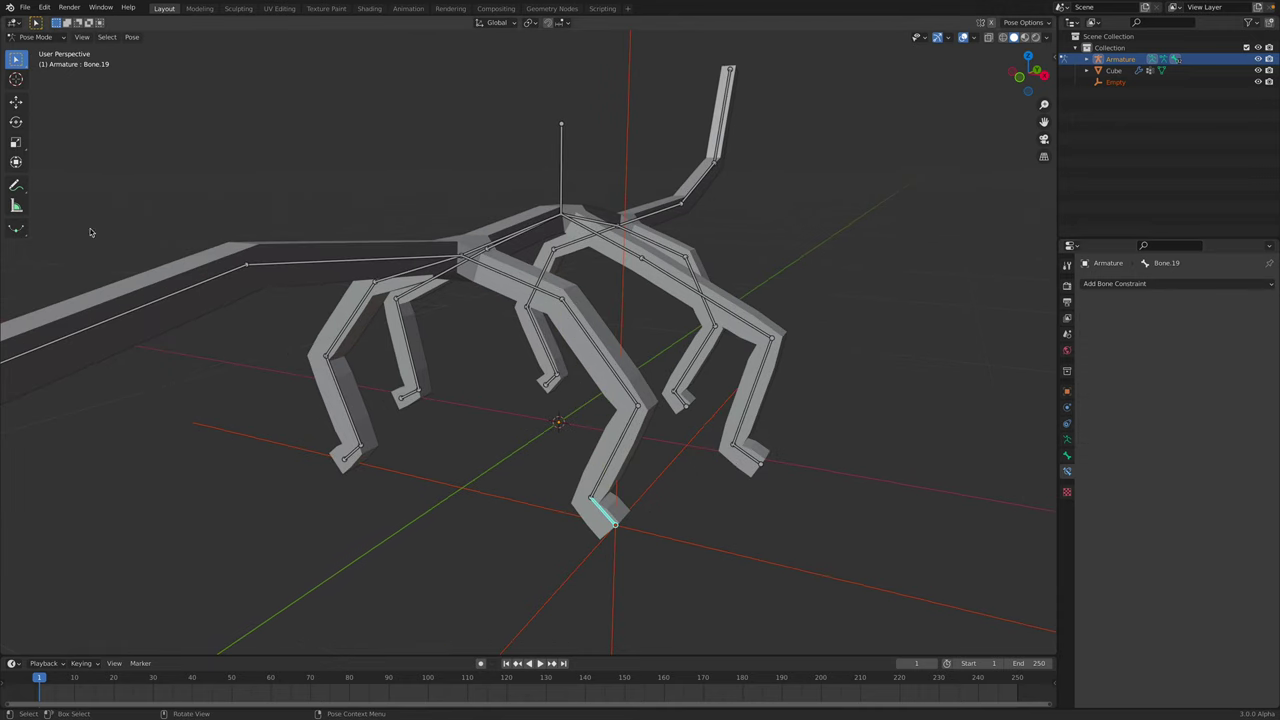
pyautogui.click(35, 36)
pyautogui.click(40, 46)
pyautogui.click(672, 458)
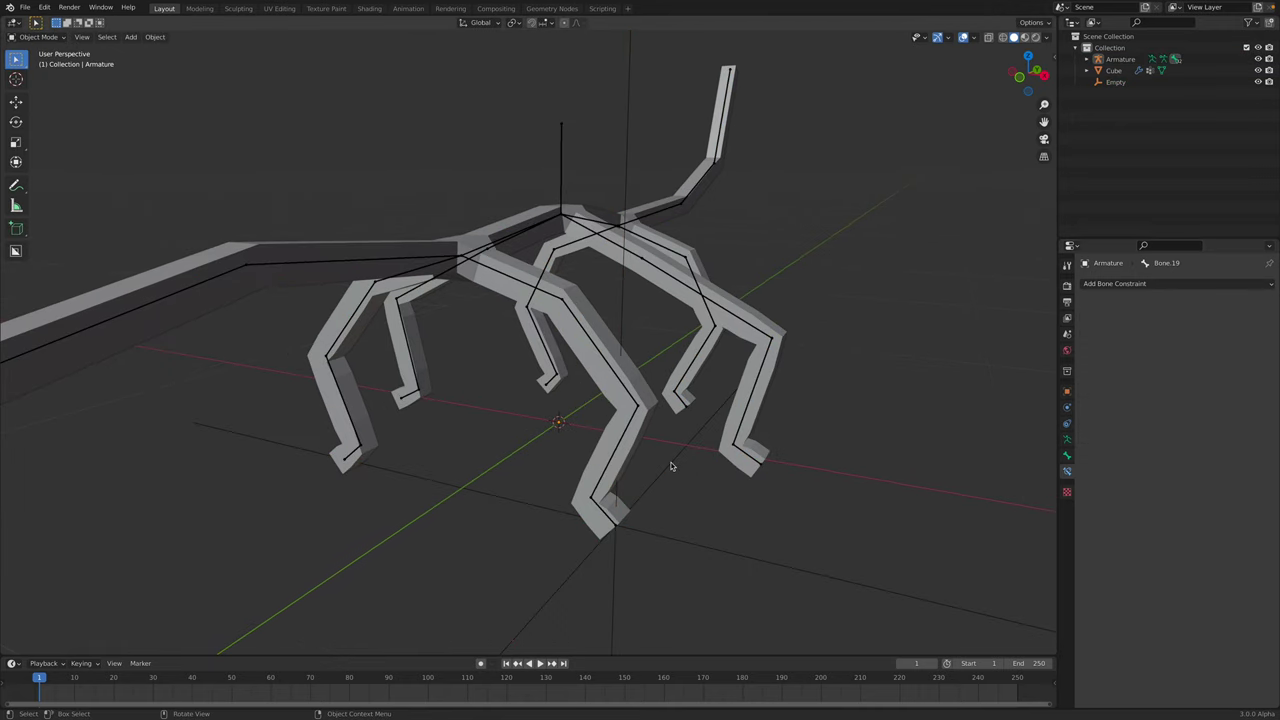
pyautogui.click(672, 462)
pyautogui.press('Delete')
pyautogui.click(594, 488)
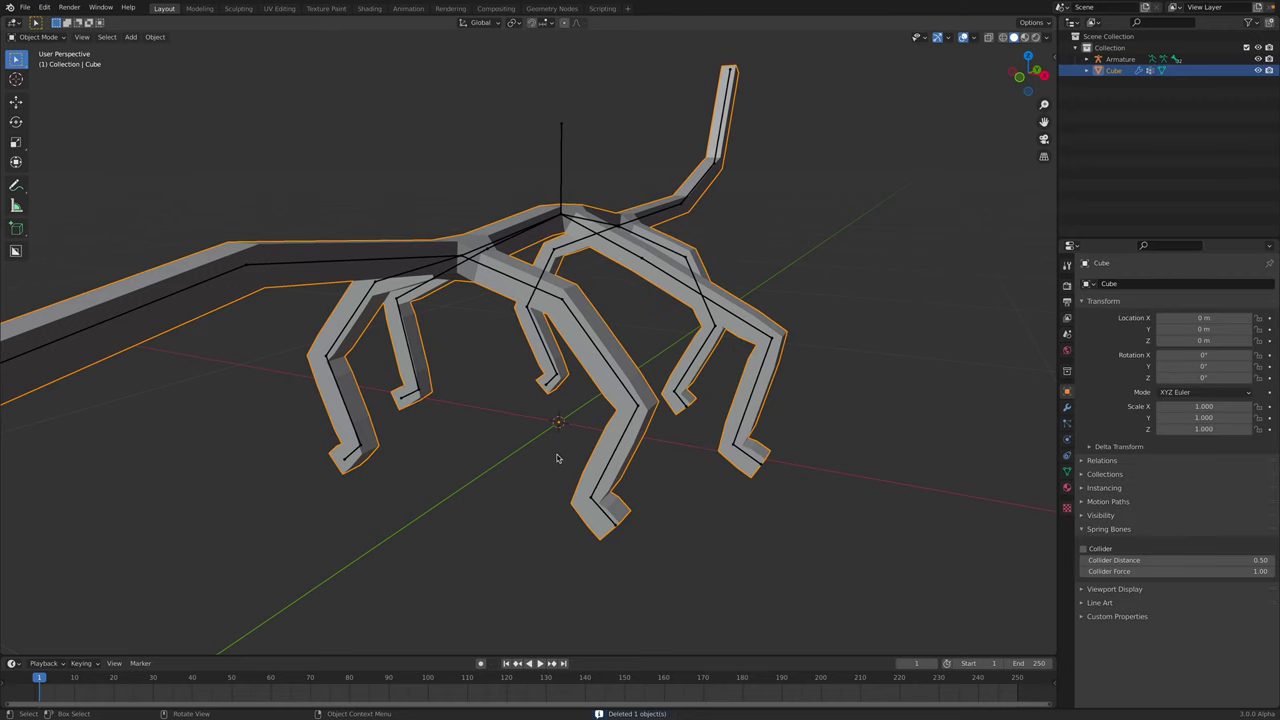
pyautogui.click(35, 36)
pyautogui.click(42, 58)
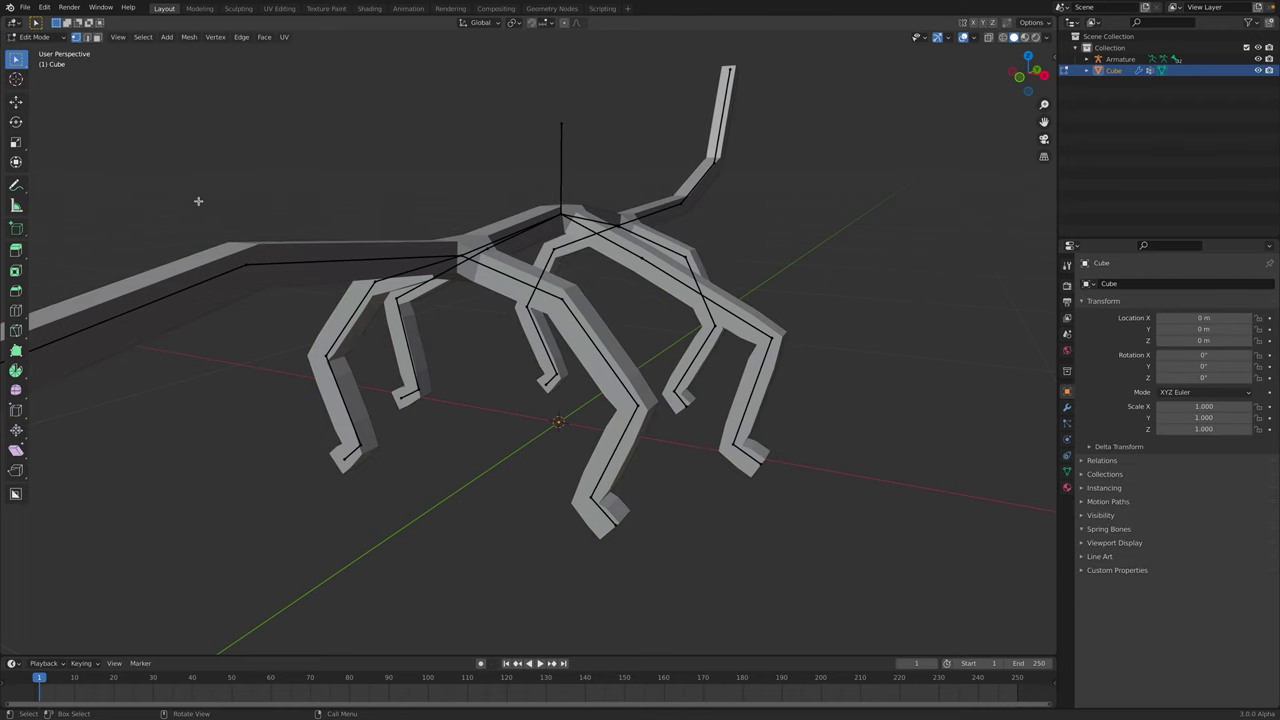
pyautogui.click(35, 36)
pyautogui.click(42, 47)
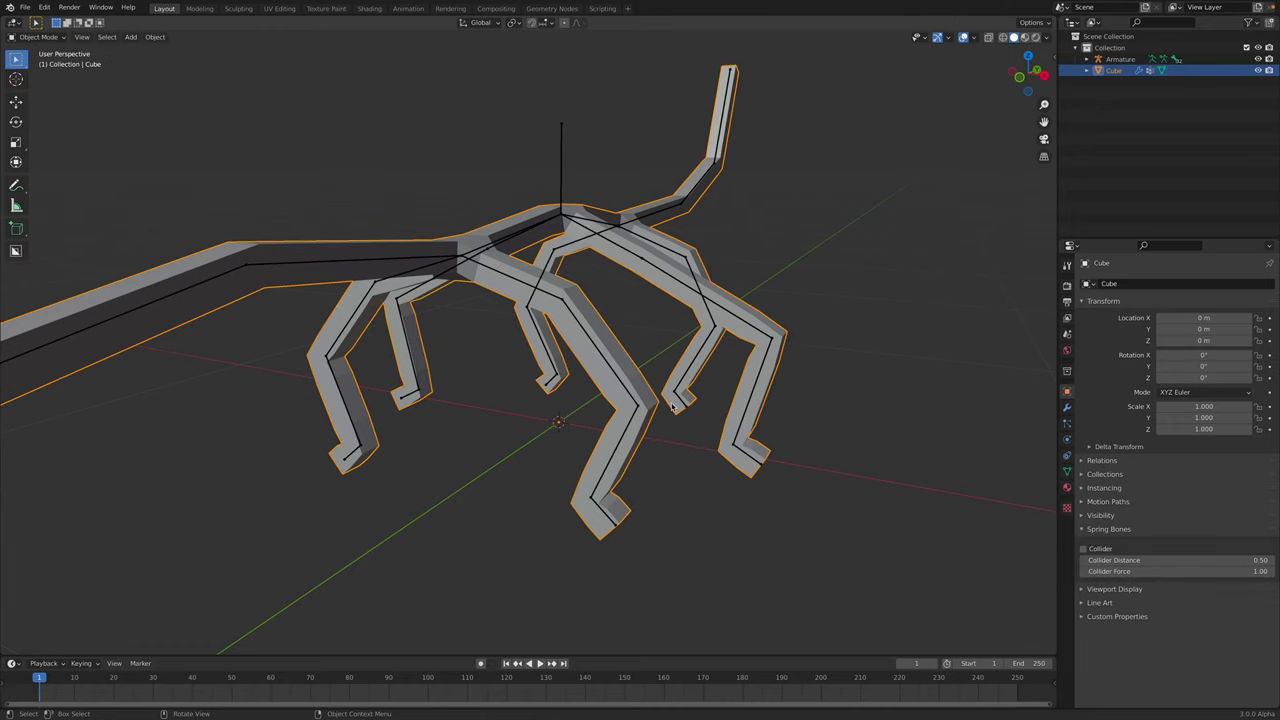
# - Put the armature in Pose Mode and add IK to a new empty object on the same leg's bone just above the foot
pyautogui.click(632, 398)
pyautogui.click(40, 37)
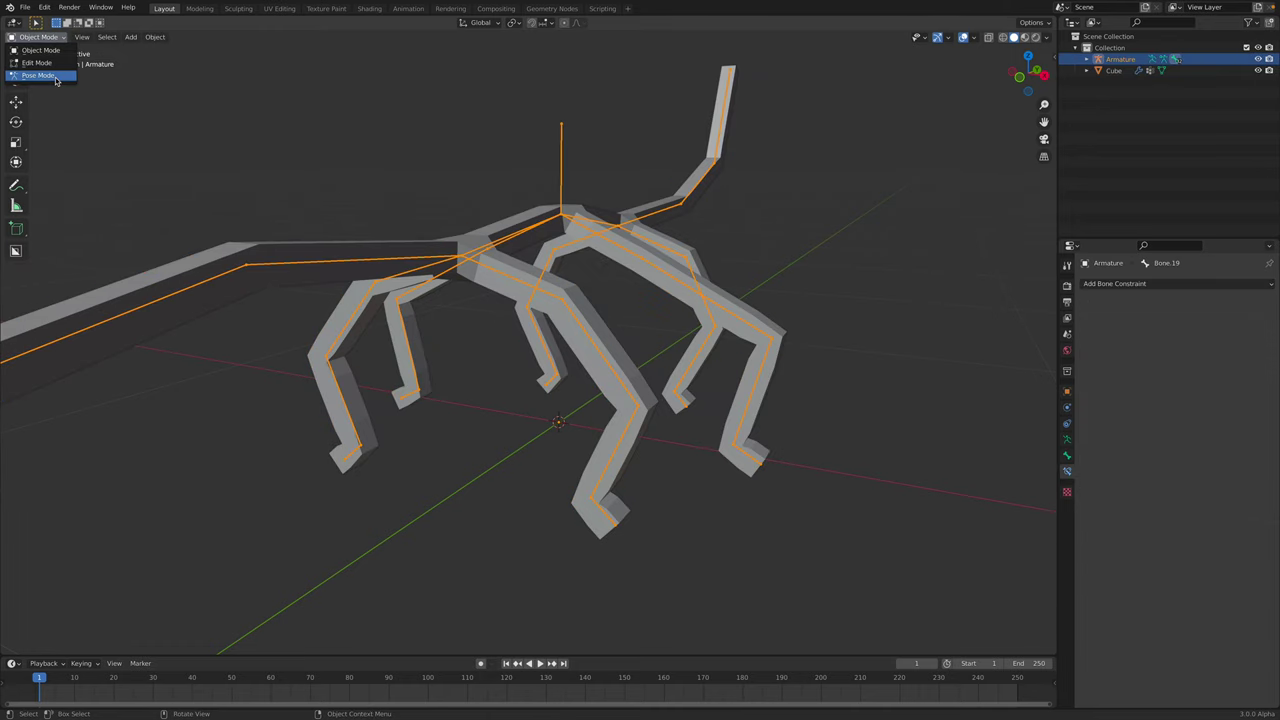
pyautogui.click(55, 77)
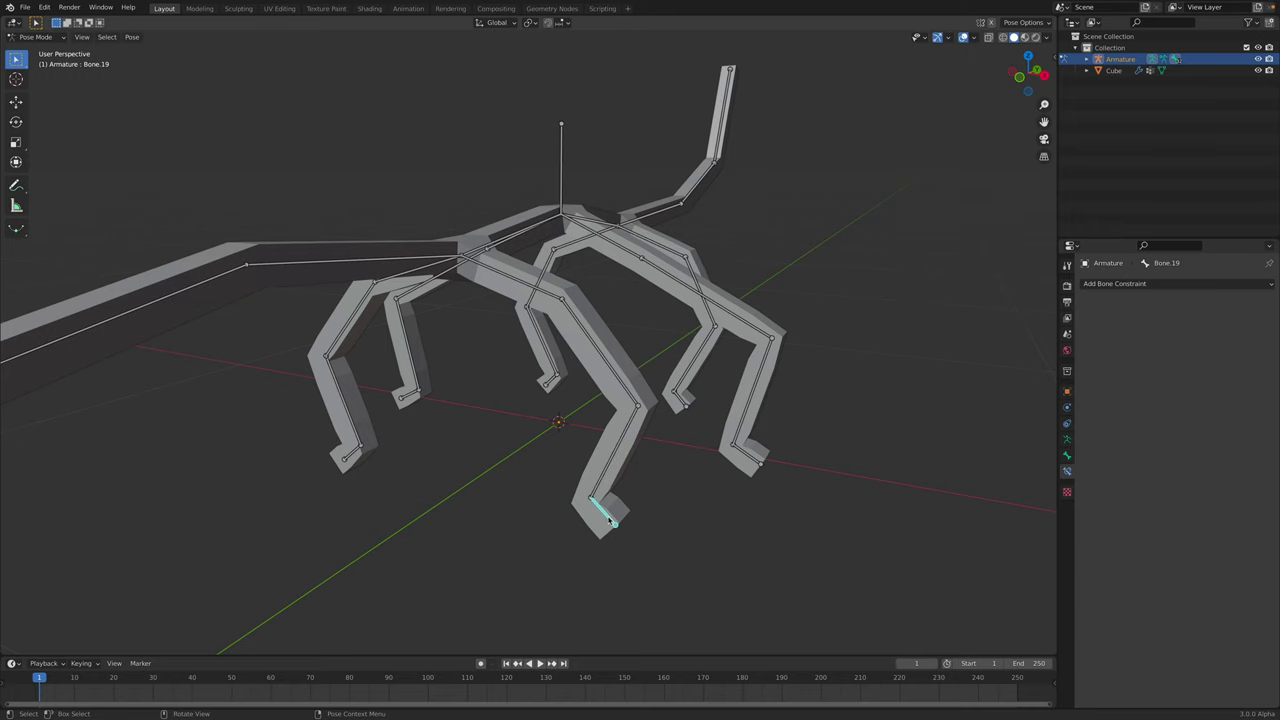
pyautogui.click(602, 452)
pyautogui.moveTo(638, 462); pyautogui.dragTo(617, 420, button='middle')
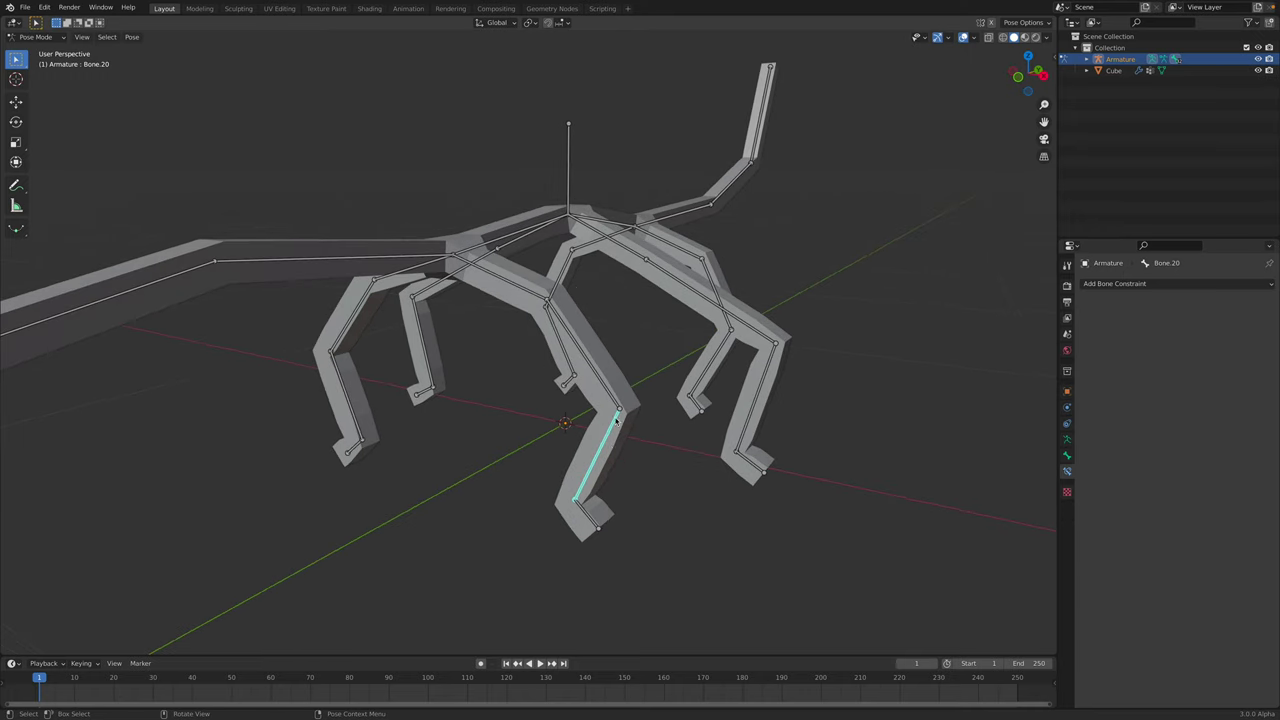
pyautogui.hotkey('shift', 'i')
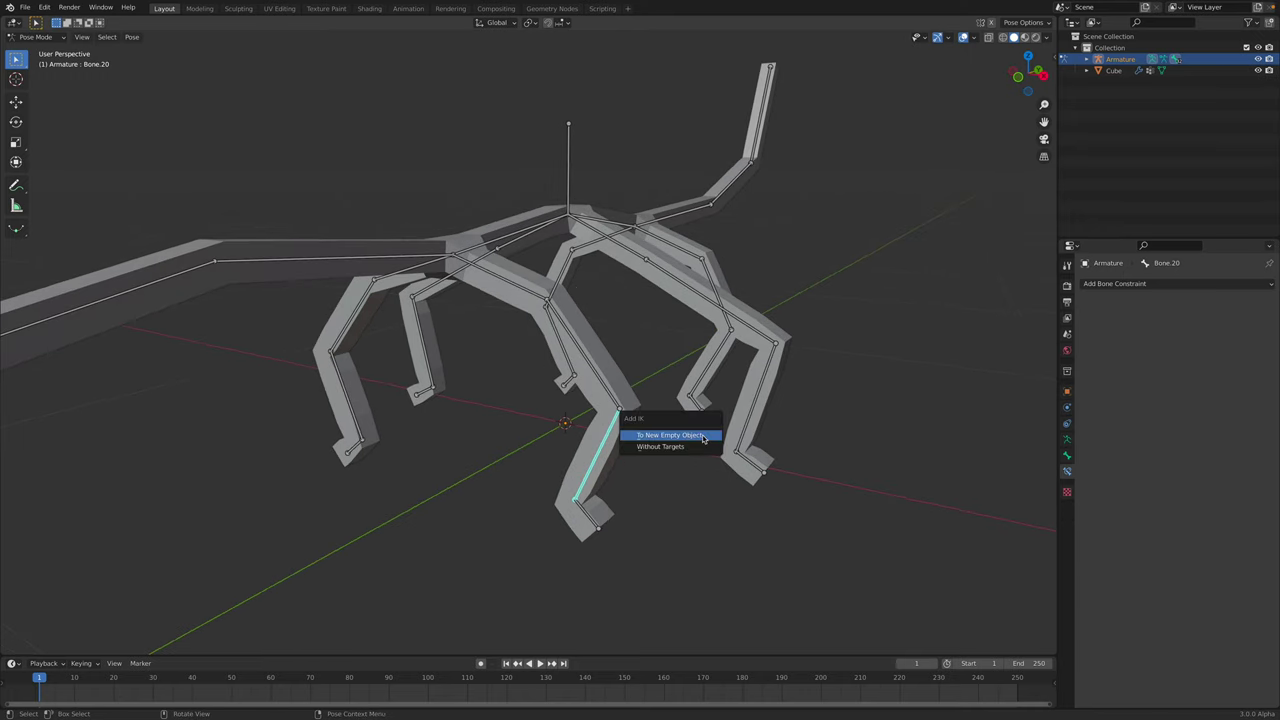
pyautogui.click(684, 436)
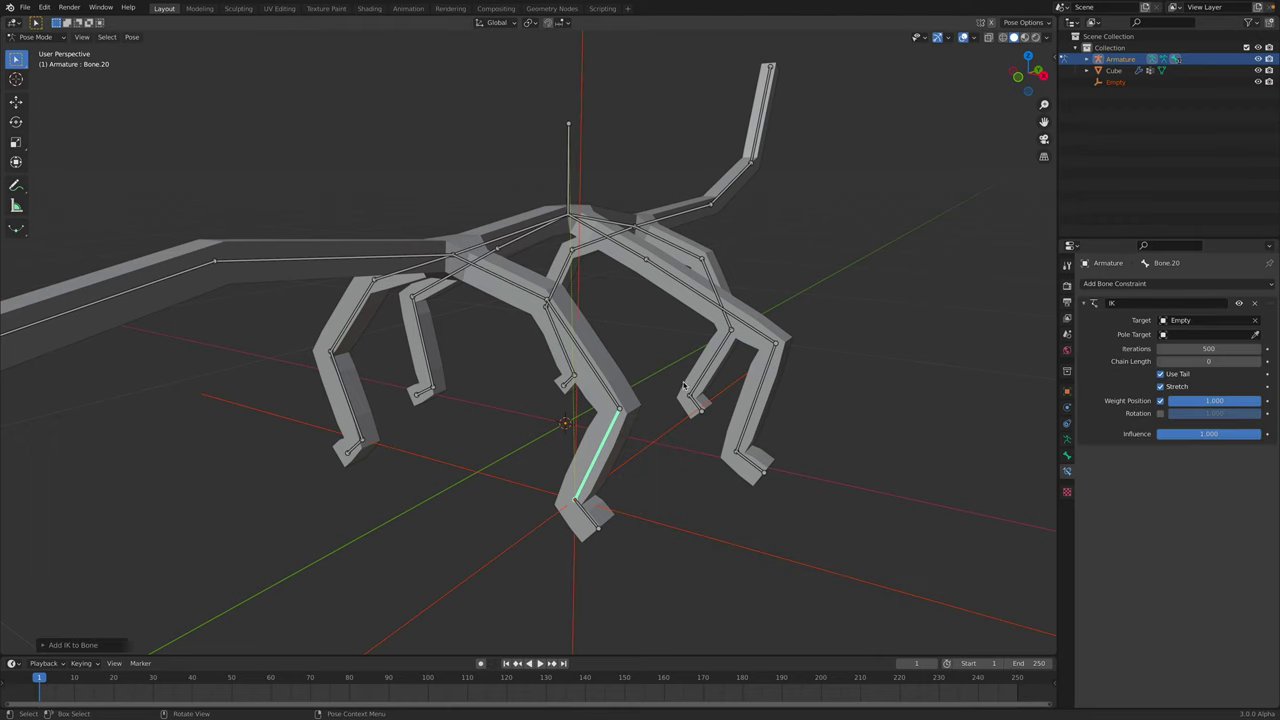
# - Set the chain length of this lower-leg bone's IK constraint to 2
pyautogui.moveTo(684, 386); pyautogui.dragTo(640, 378, button='middle')
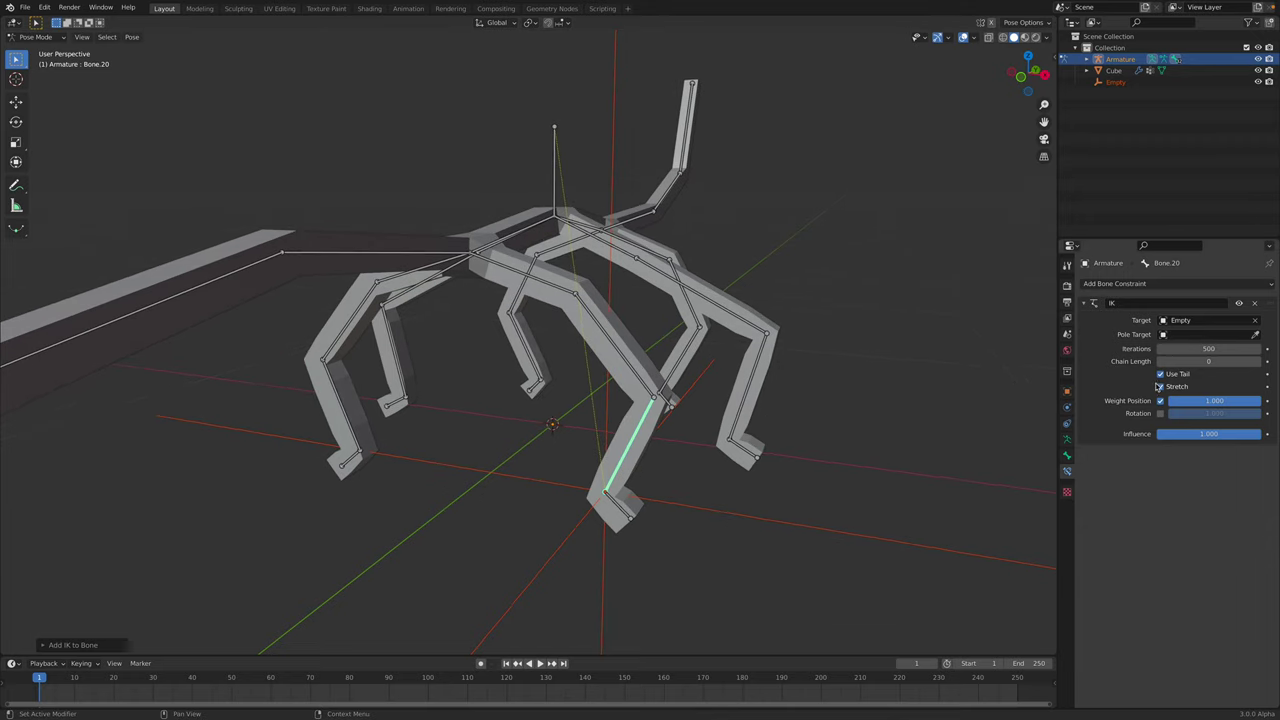
pyautogui.click(1257, 362)
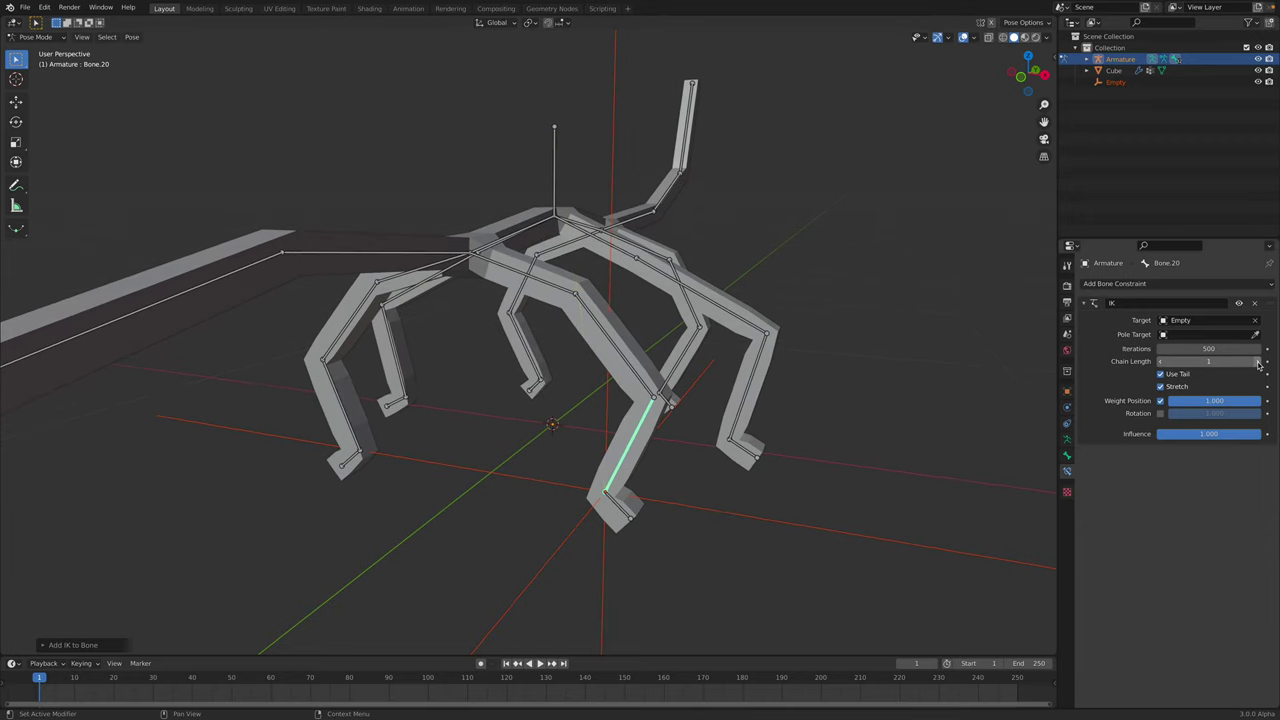
pyautogui.click(1258, 365)
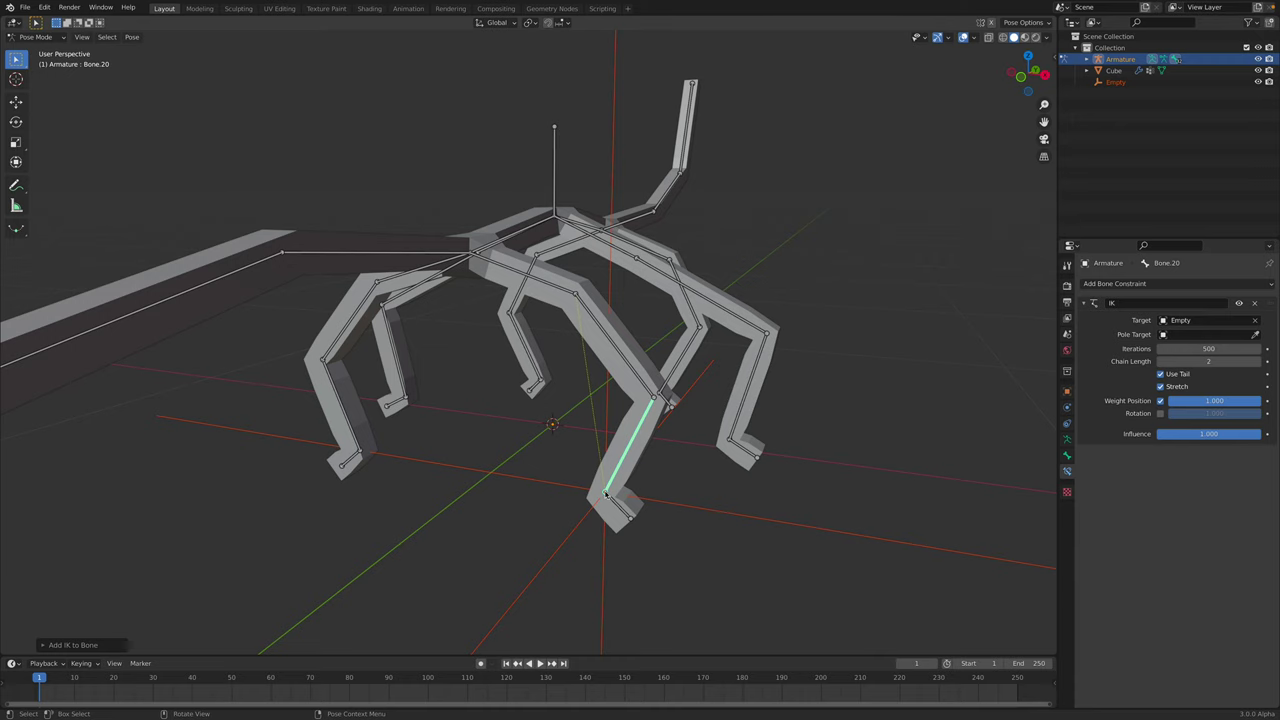
# - Test-move the root bone to check how the IK leg bends, and cancel the move
pyautogui.moveTo(572, 300); pyautogui.dragTo(575, 432, button='middle')
pyautogui.click(35, 37)
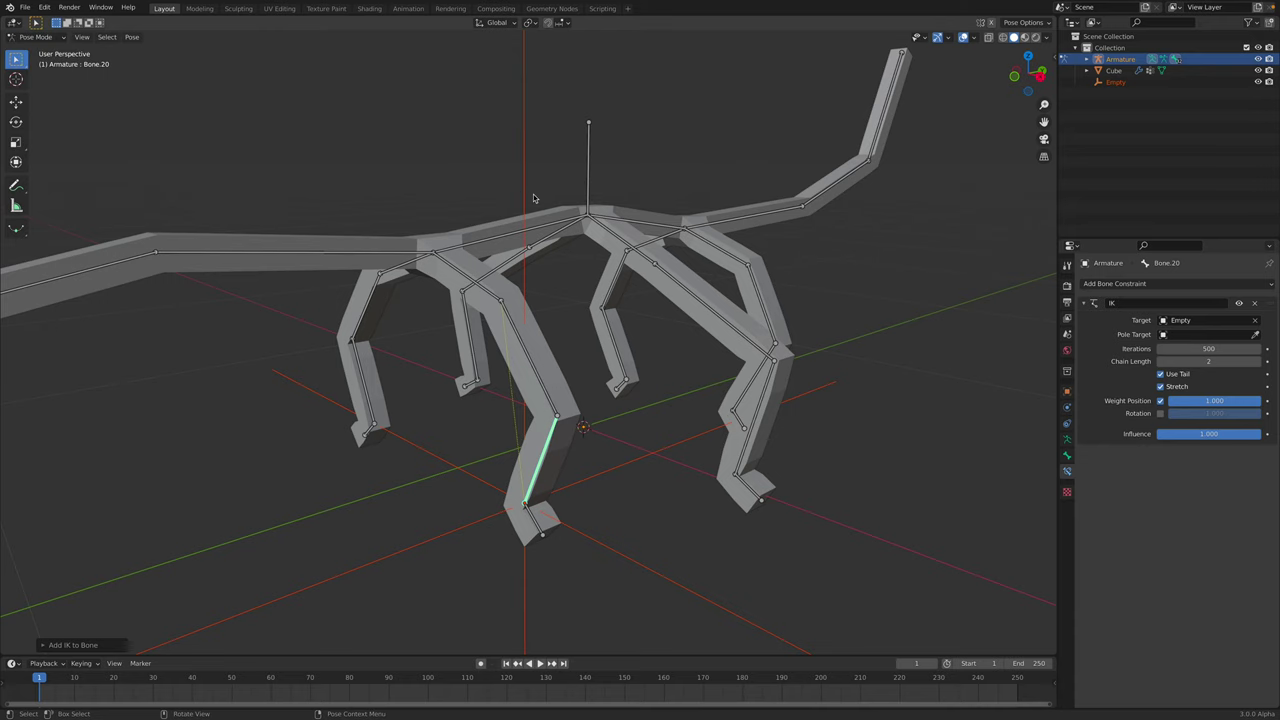
pyautogui.click(590, 181)
pyautogui.moveTo(590, 181); pyautogui.dragTo(608, 267, button='middle')
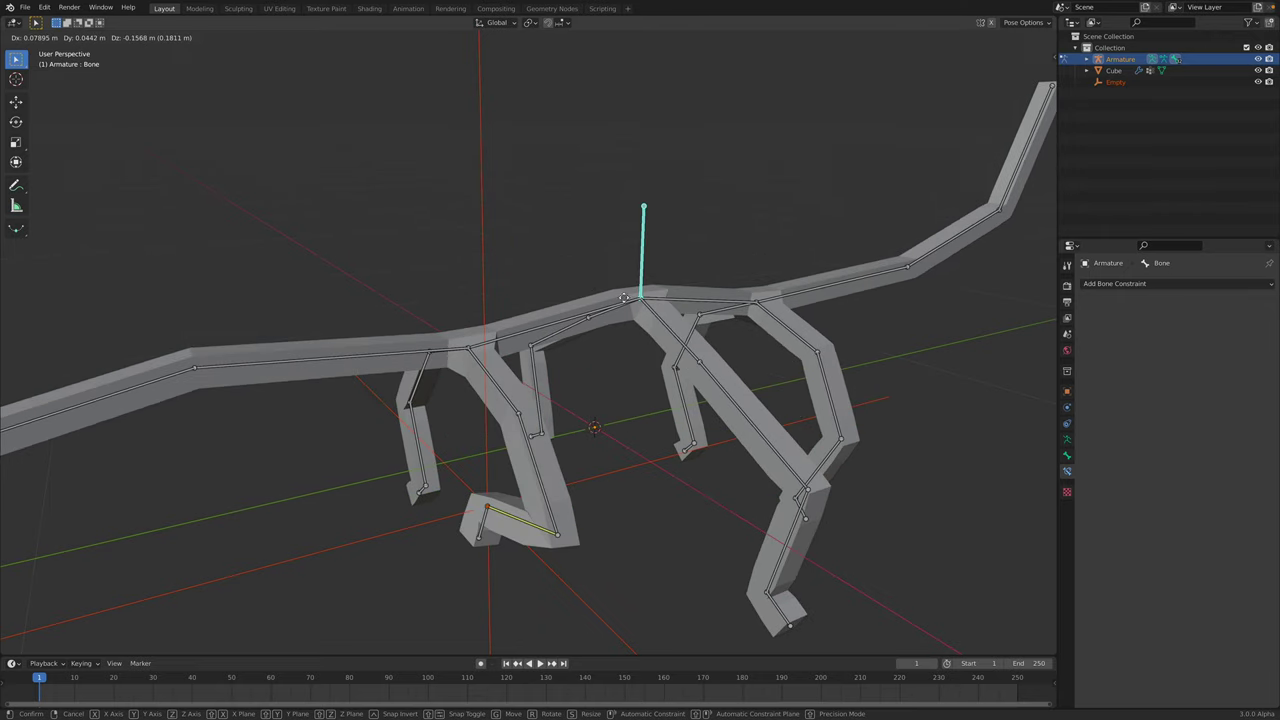
pyautogui.rightClick(551, 246)
pyautogui.moveTo(475, 519); pyautogui.dragTo(532, 545, button='middle')
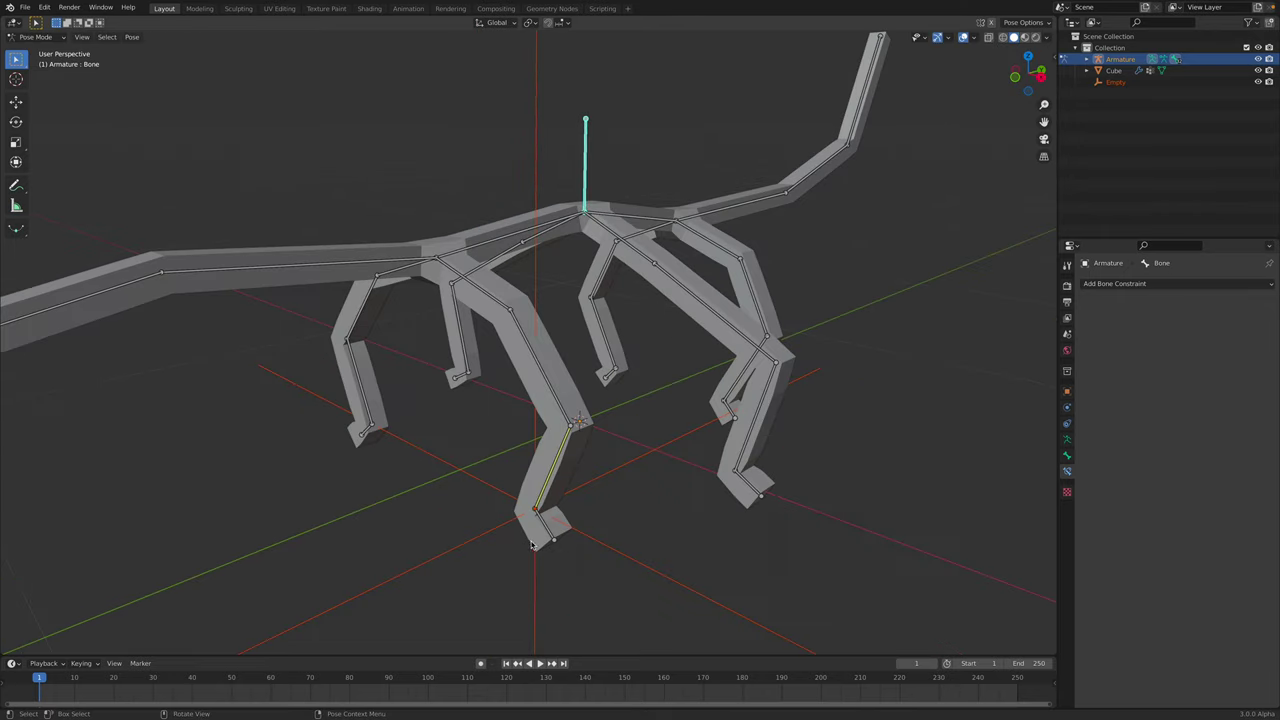
# - Try to add an IK constraint to the lower-leg bone of the middle +X-side leg
pyautogui.click(553, 540)
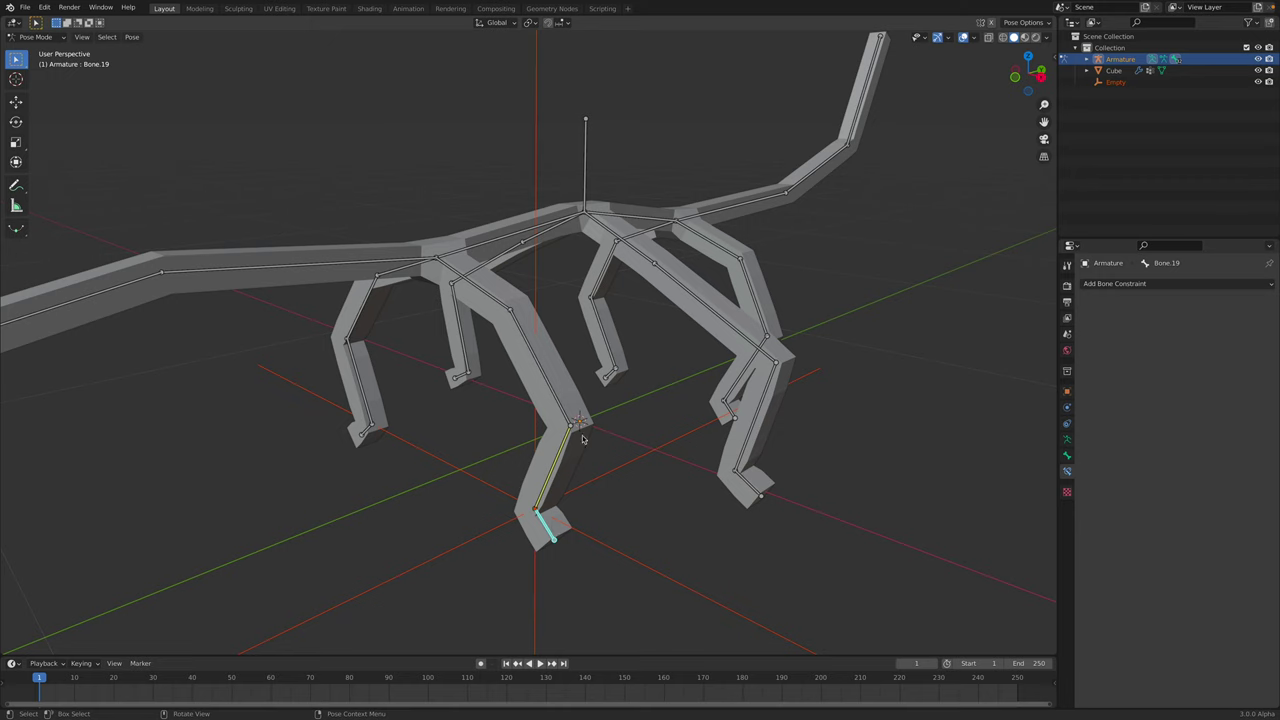
pyautogui.moveTo(583, 438); pyautogui.dragTo(652, 397, button='middle')
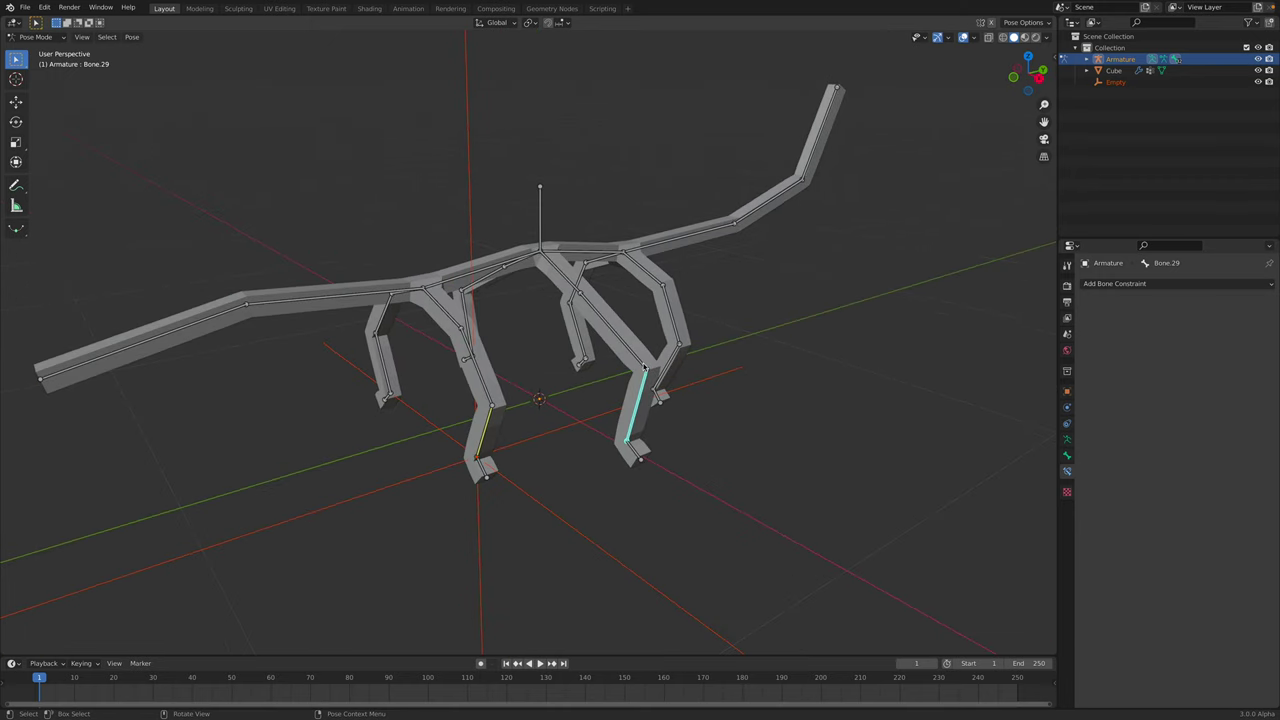
pyautogui.press('a')
pyautogui.press('a')
pyautogui.hotkey('shift', 'i')
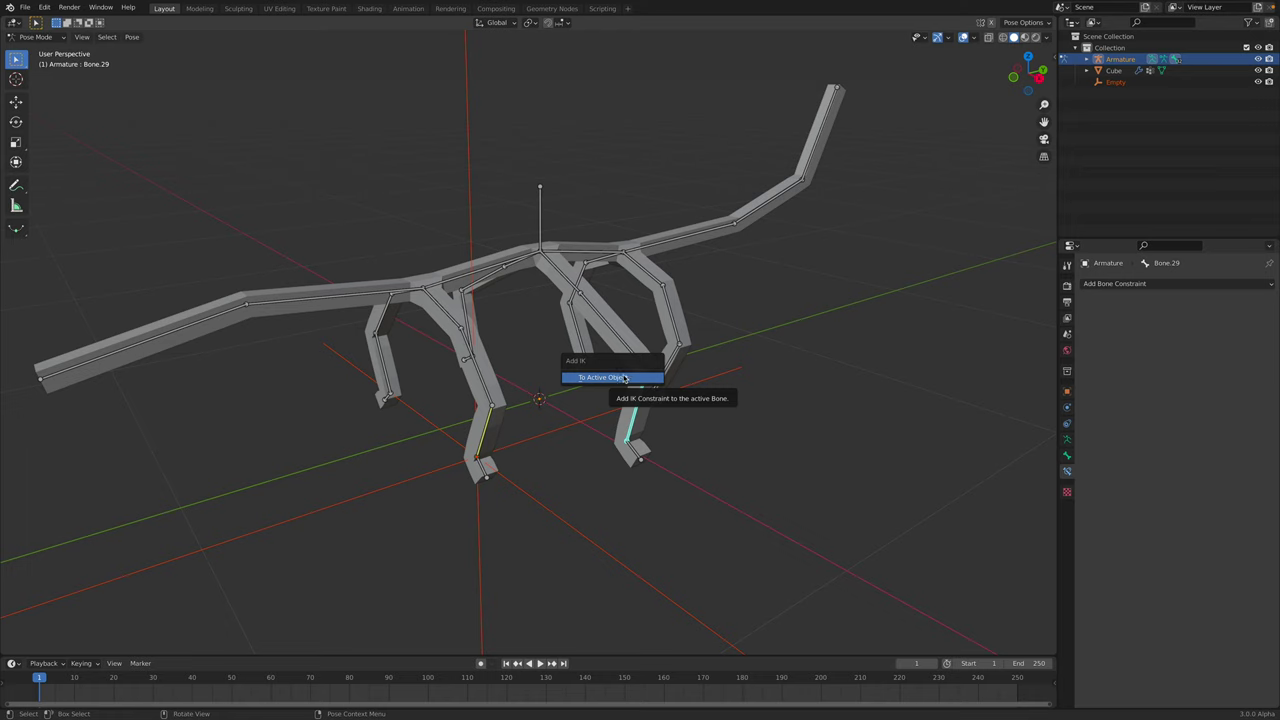
pyautogui.click(621, 378)
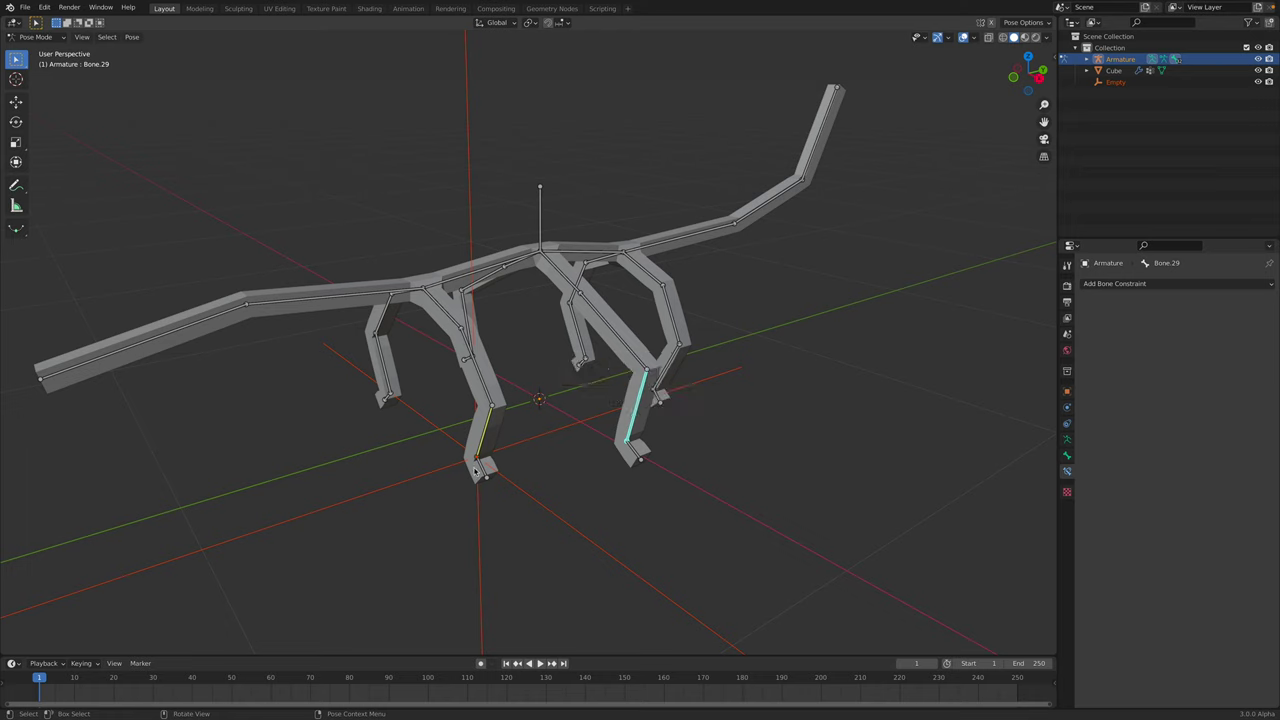
# - Deselect everything in Object Mode, select only the armature and return it to Pose Mode
pyautogui.click(38, 37)
pyautogui.click(40, 47)
pyautogui.click(382, 260)
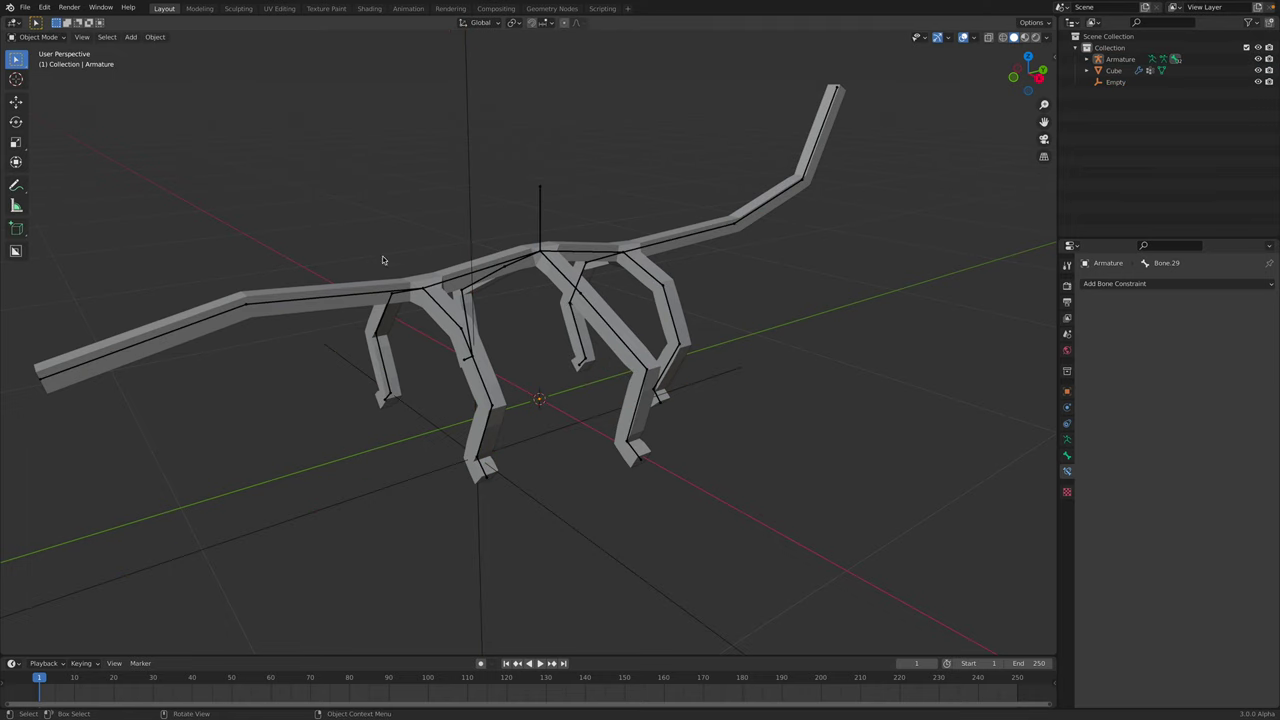
pyautogui.click(631, 351)
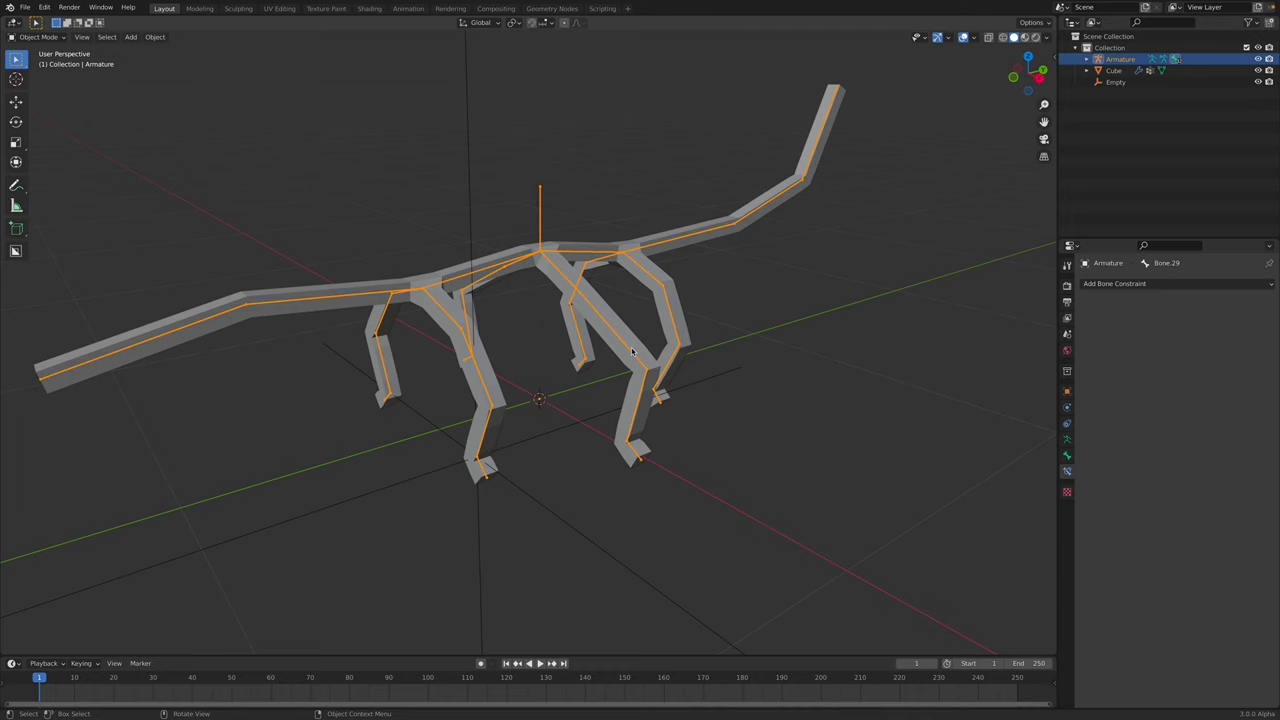
pyautogui.click(30, 37)
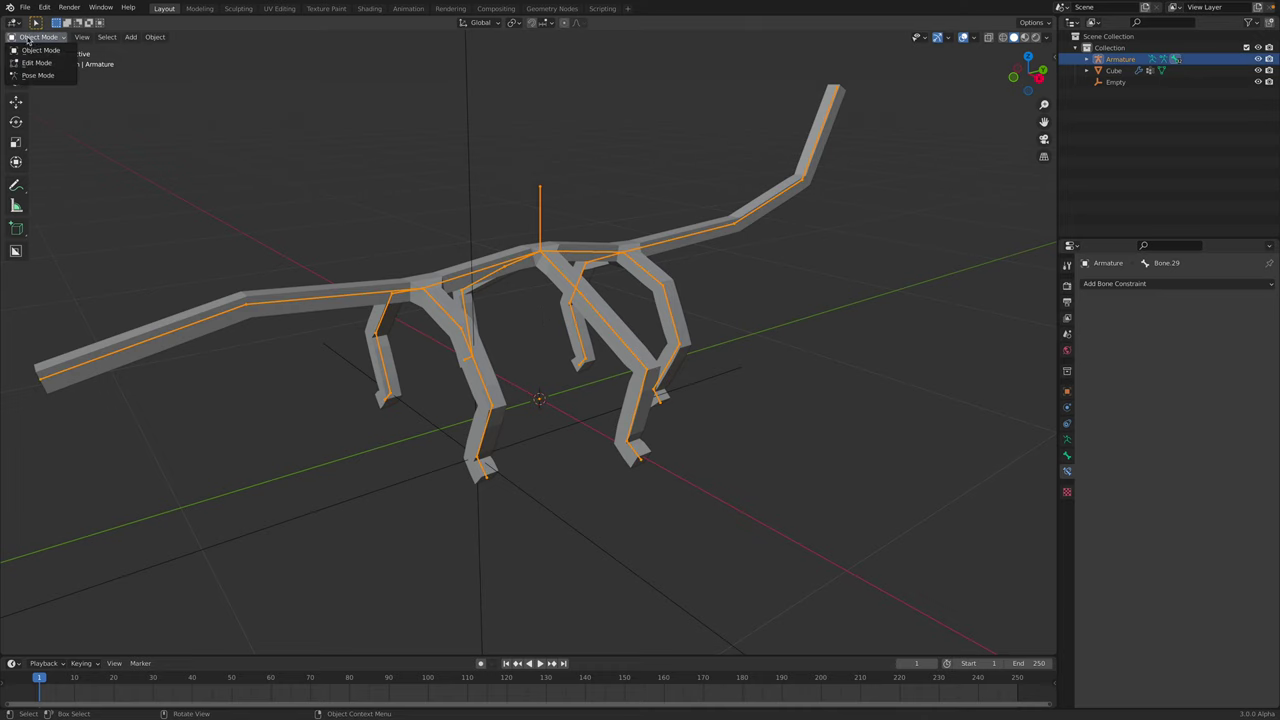
pyautogui.click(40, 70)
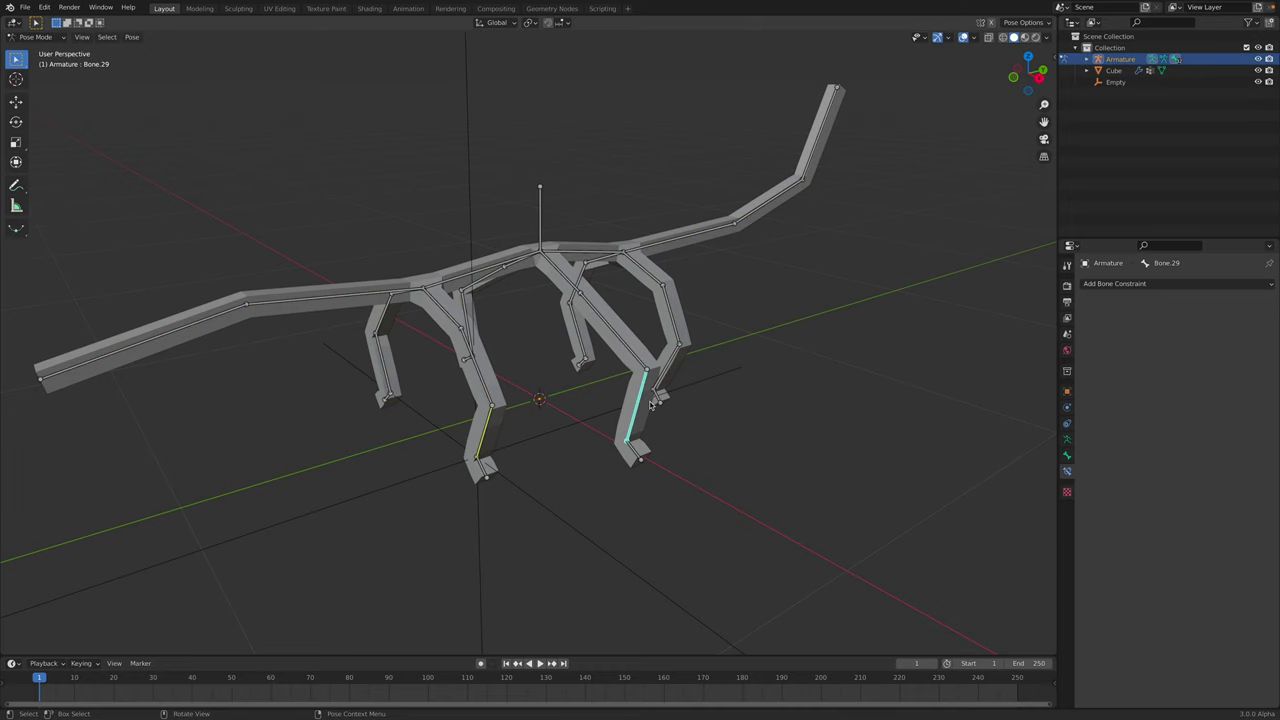
# - Add IK to a new empty object on the middle +X-side leg's lower bone, with a chain length of 2
pyautogui.hotkey('shift', 'i')
pyautogui.click(616, 402)
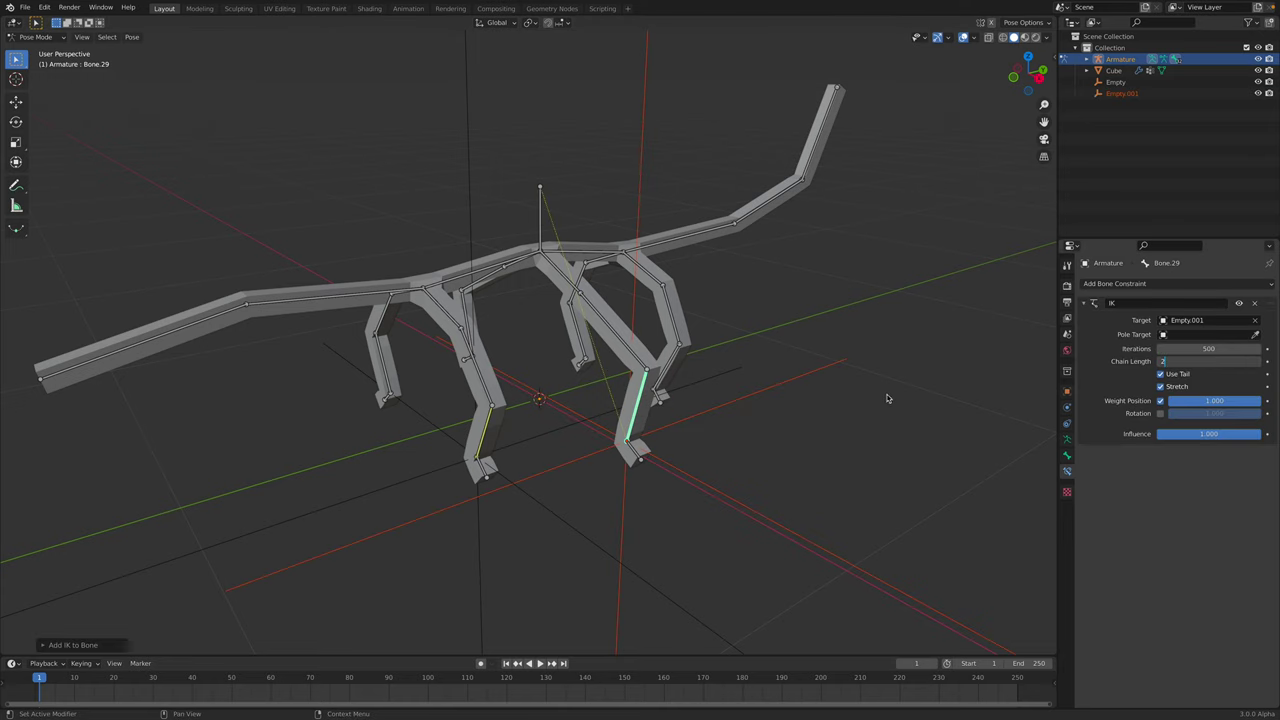
pyautogui.moveTo(890, 400); pyautogui.dragTo(678, 366, button='middle')
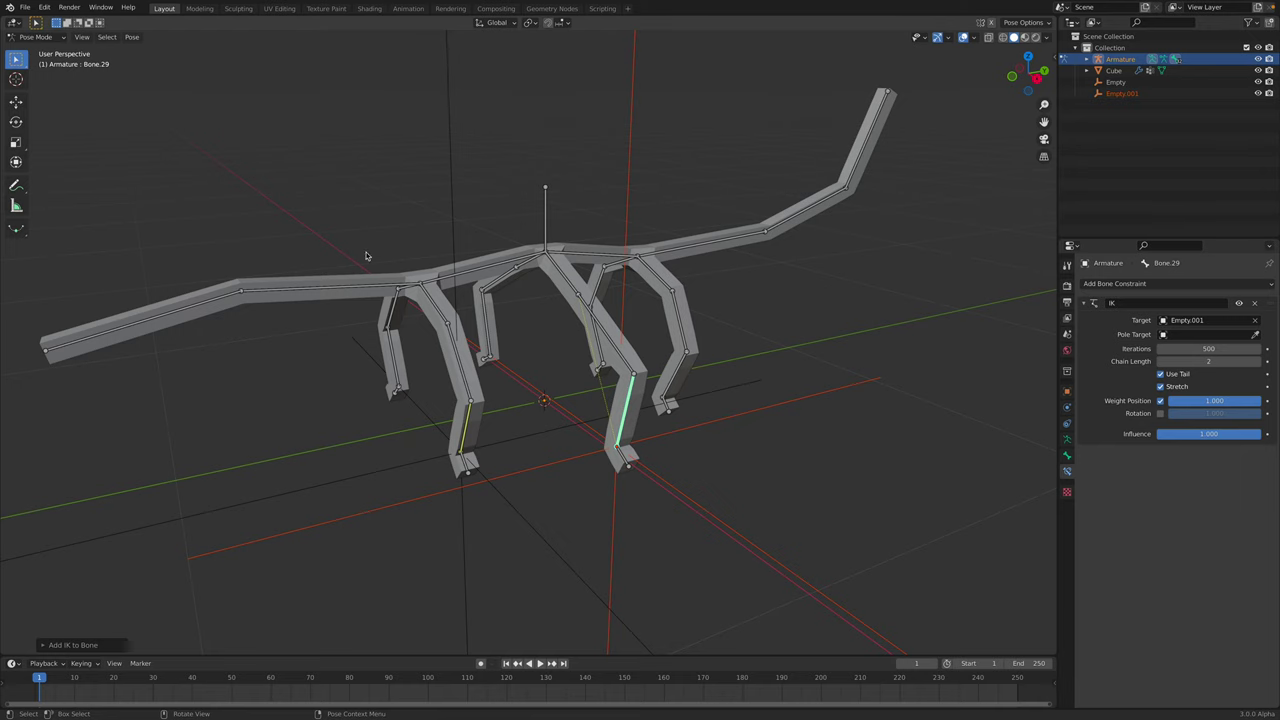
# - Clear the new empty from the selection in Object Mode, leaving only the armature selected, and re-enter Pose Mode
pyautogui.click(26, 39)
pyautogui.click(38, 50)
pyautogui.moveTo(566, 205); pyautogui.dragTo(586, 203, button='middle')
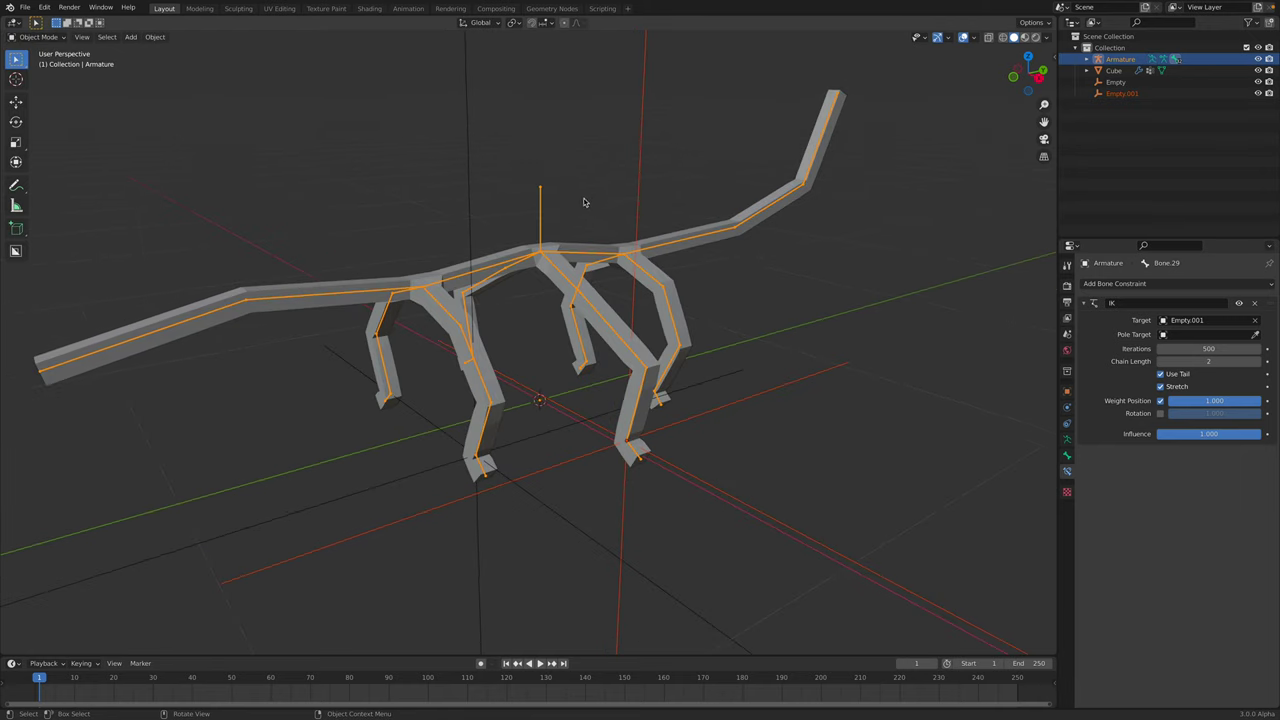
pyautogui.click(664, 204)
pyautogui.click(647, 236)
pyautogui.moveTo(694, 344); pyautogui.dragTo(686, 337, button='middle')
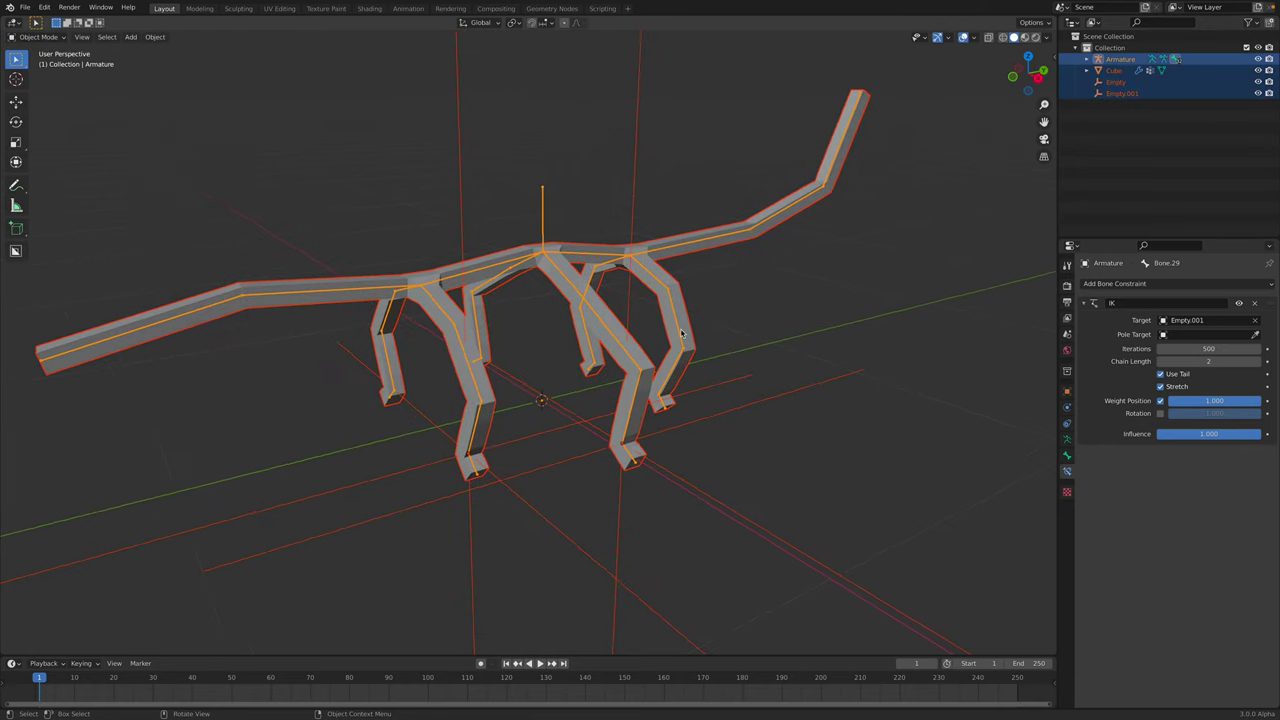
pyautogui.click(684, 322)
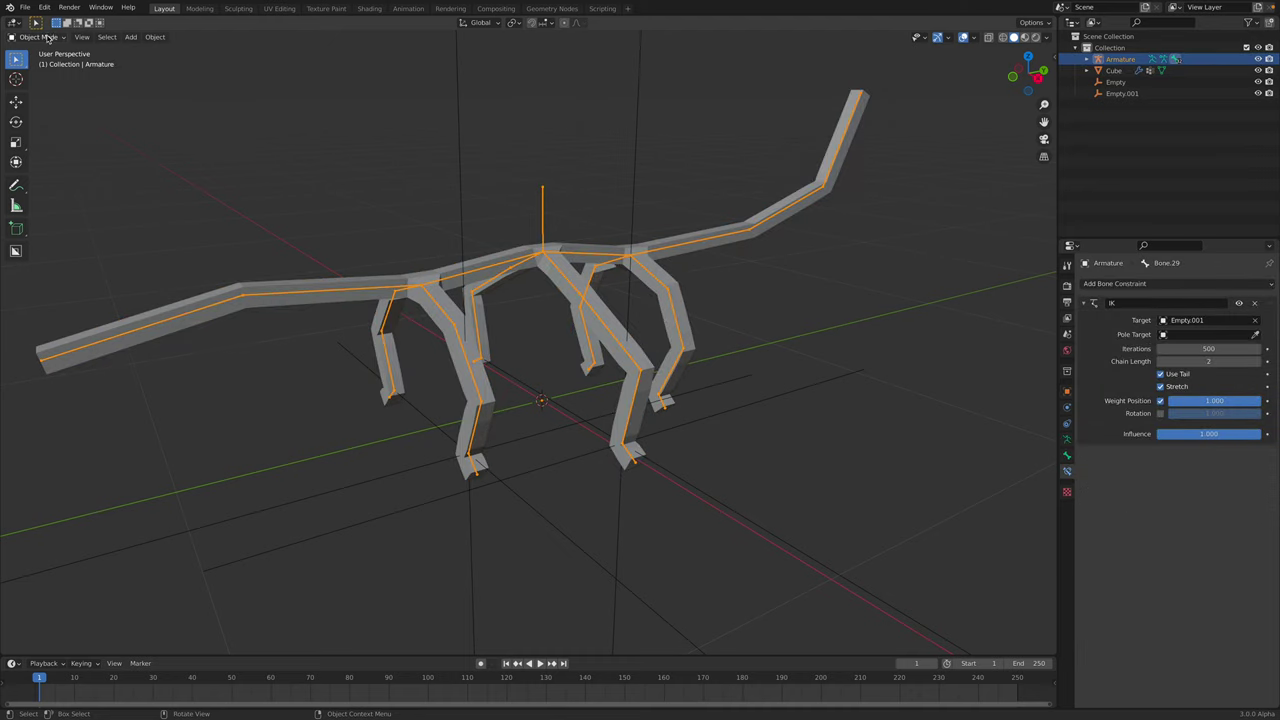
pyautogui.click(47, 37)
pyautogui.click(40, 70)
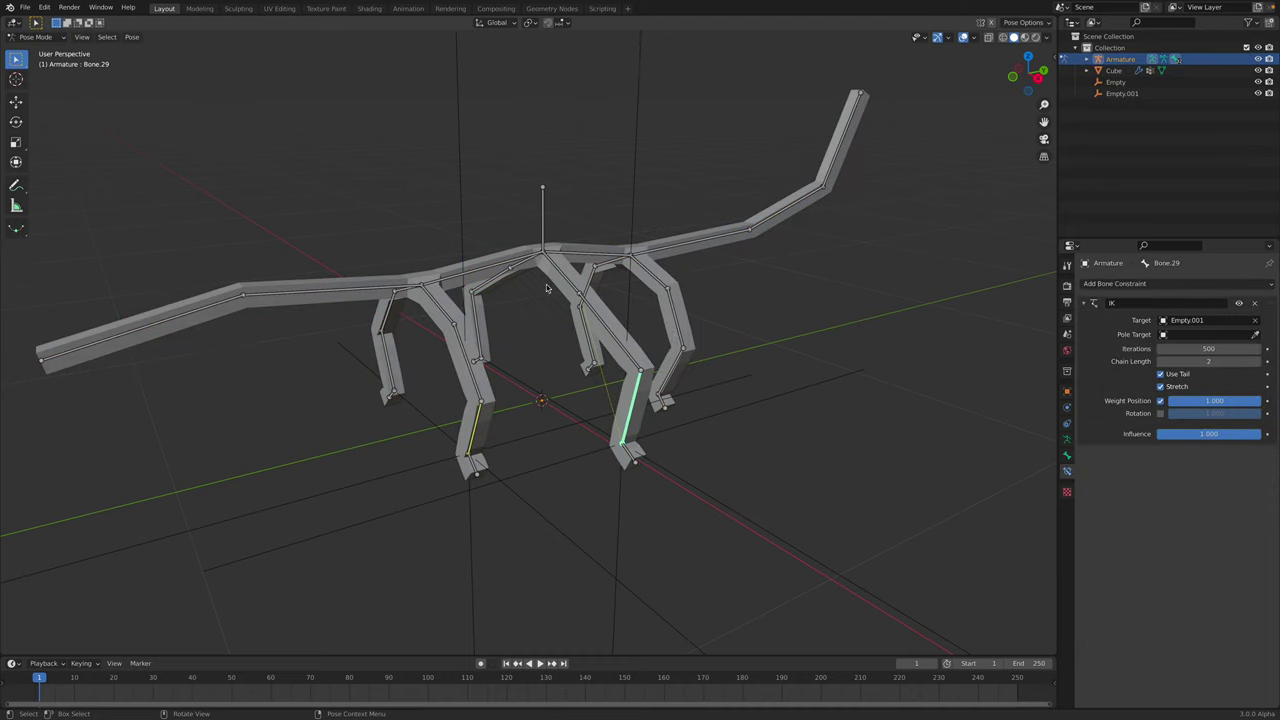
# - Add IK to a new empty object on the +Y-end, +X-side leg's lower bone and deselect everything in Object Mode
pyautogui.click(665, 392)
pyautogui.hotkey('shift', 'i')
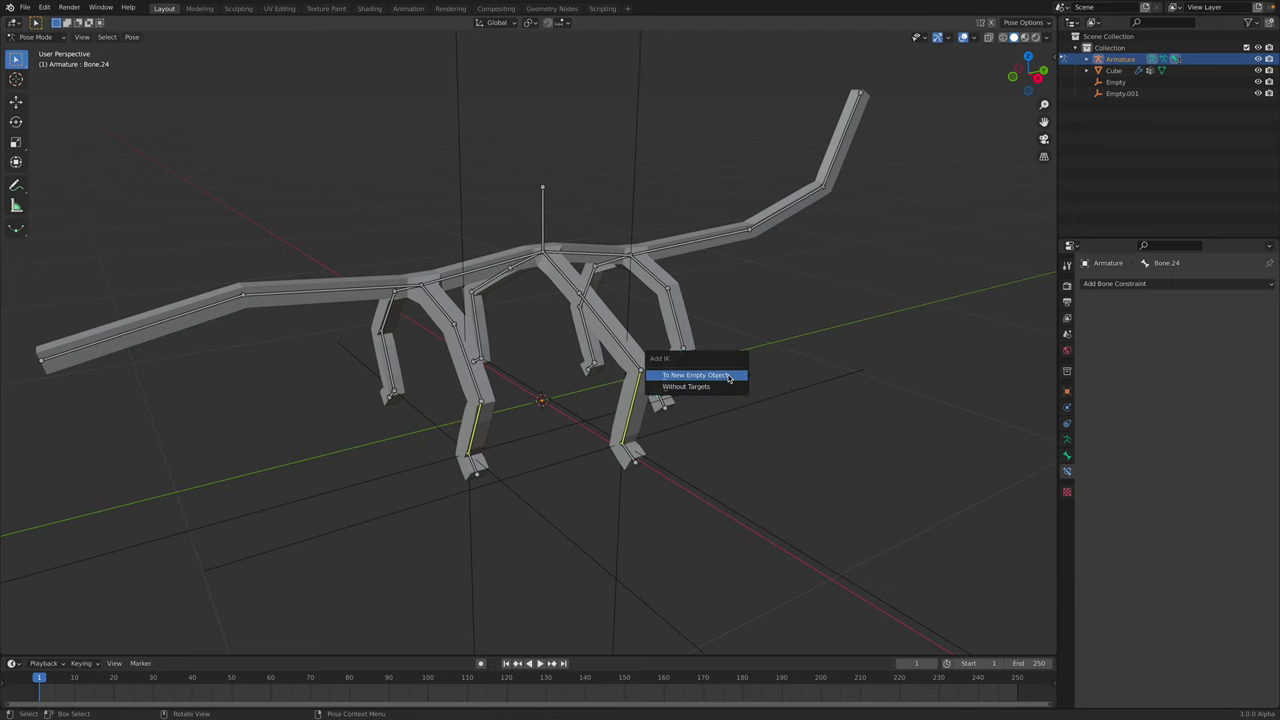
pyautogui.click(729, 376)
pyautogui.click(49, 39)
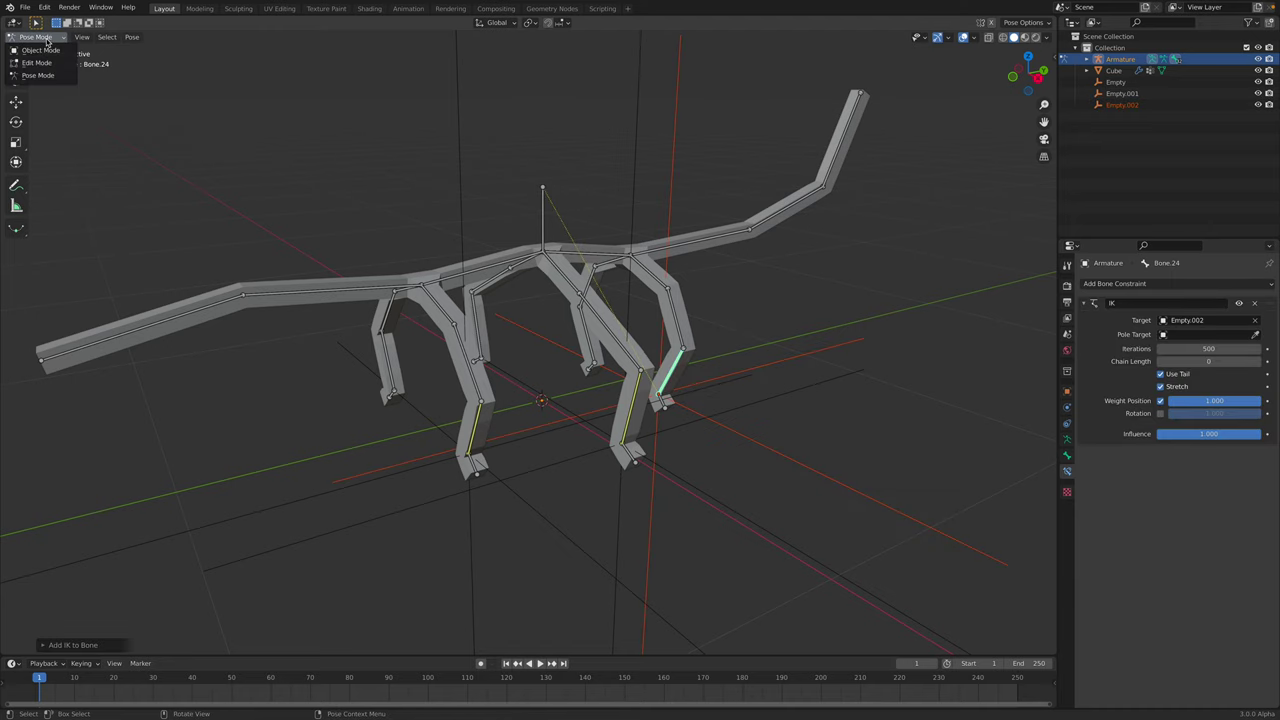
pyautogui.click(50, 50)
pyautogui.hotkey('alt', 'a')
# - Box-select the three IK empties on the +X side and try moving them together
pyautogui.moveTo(446, 278); pyautogui.dragTo(709, 400, button='middle')
pyautogui.click(773, 366)
pyautogui.scroll(-3, 740, 385)
pyautogui.click(718, 391)
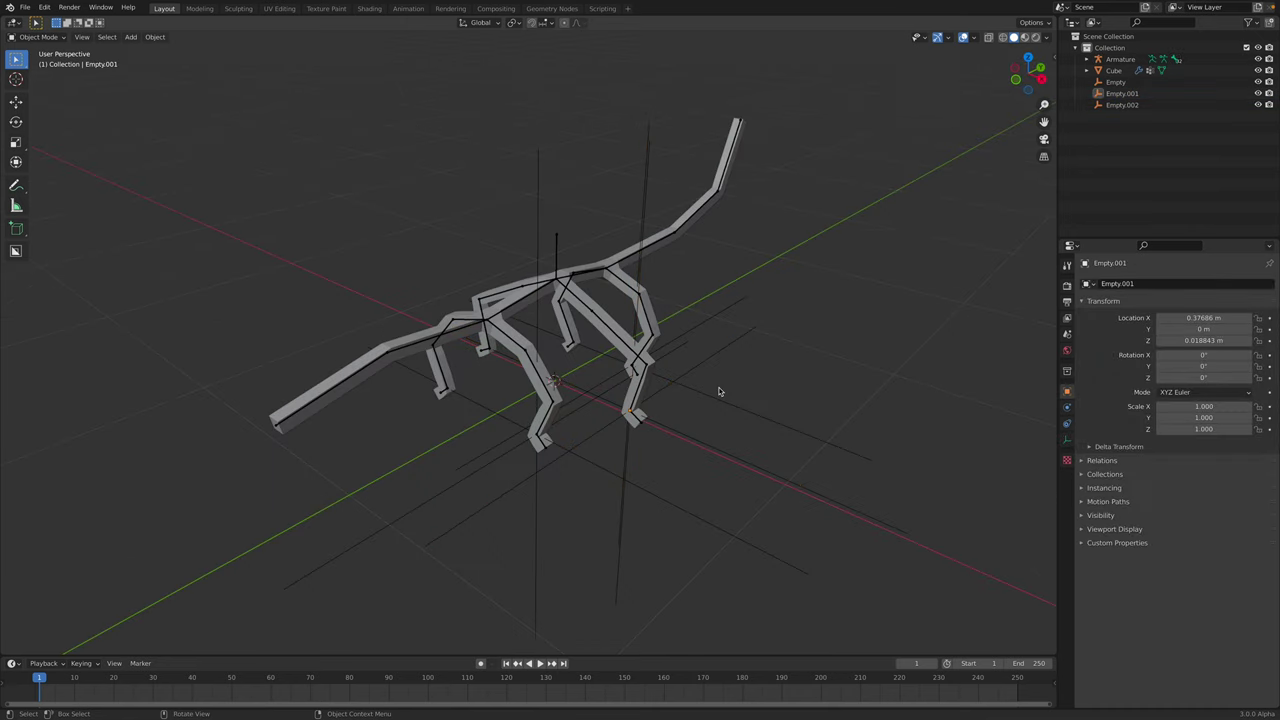
pyautogui.press('b')
pyautogui.moveTo(715, 393); pyautogui.dragTo(732, 550)
pyautogui.moveTo(690, 476); pyautogui.dragTo(733, 474, button='middle')
pyautogui.scroll(-3, 733, 474)
pyautogui.press('g')
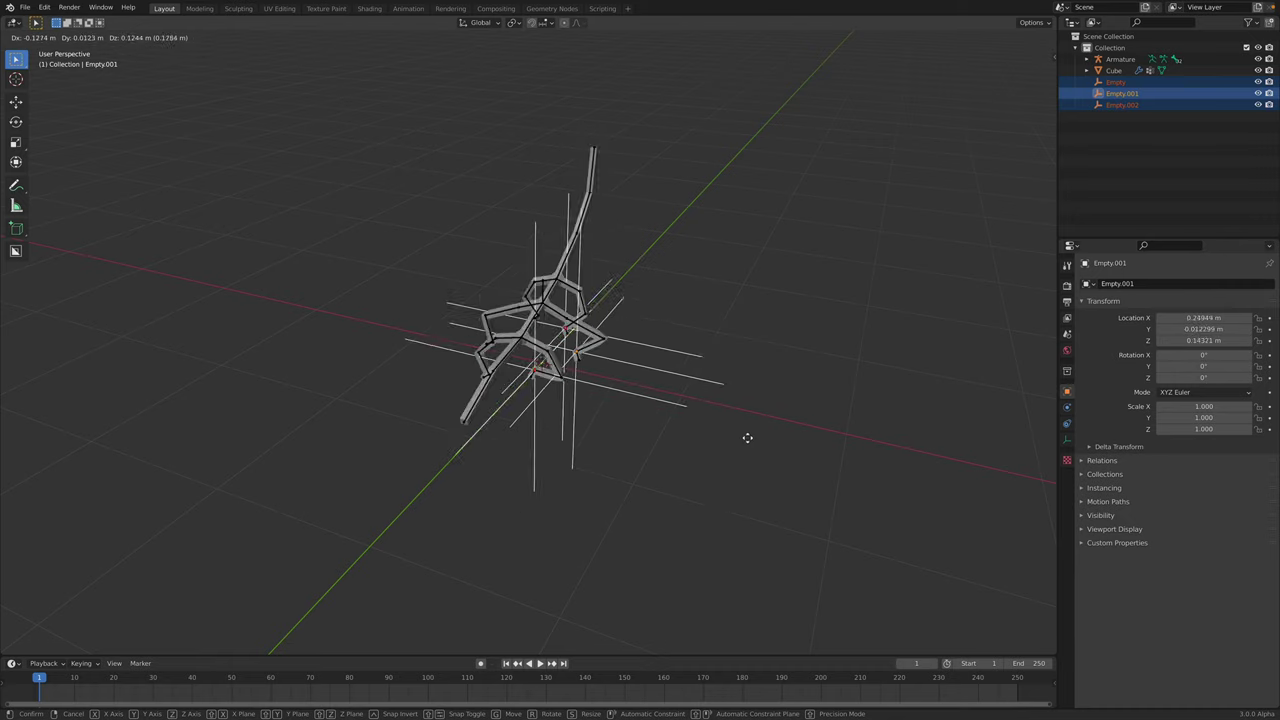
pyautogui.rightClick(740, 456)
pyautogui.moveTo(545, 395); pyautogui.dragTo(600, 390, button='middle')
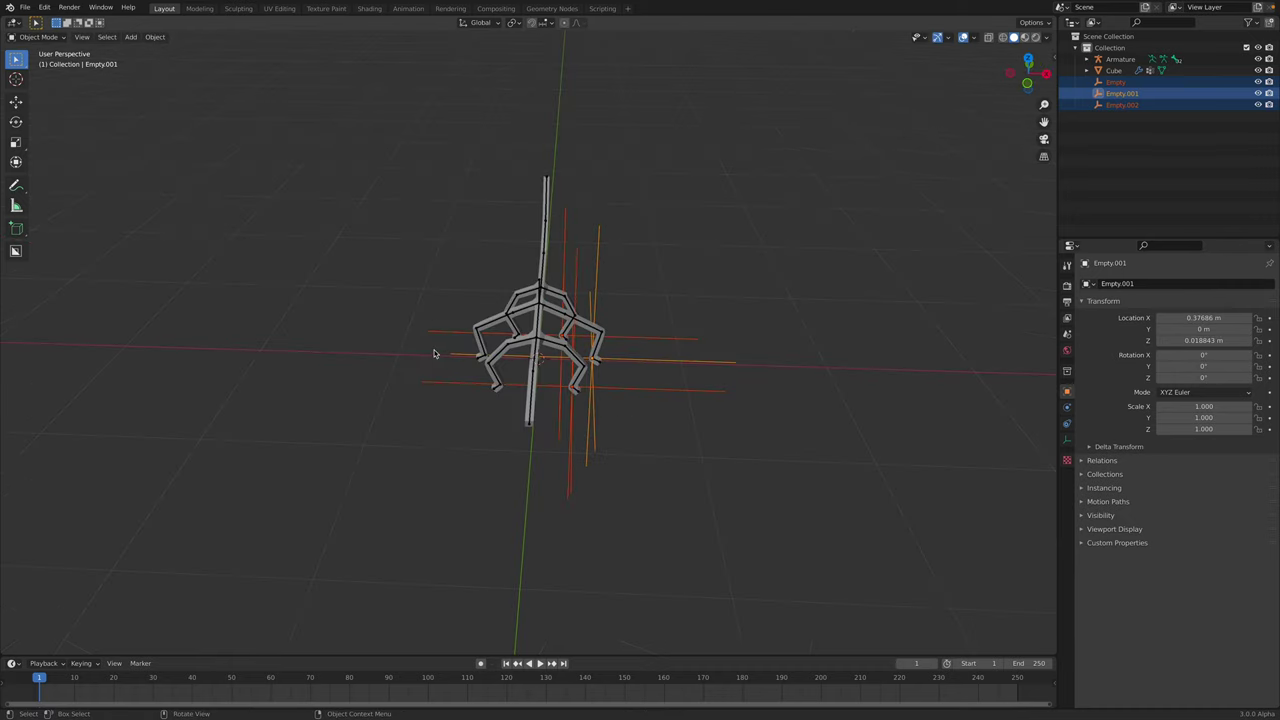
# - Select only the armature and switch it to Pose Mode
pyautogui.click(434, 354)
pyautogui.moveTo(434, 354); pyautogui.dragTo(510, 384, button='middle')
pyautogui.click(508, 383)
pyautogui.scroll(2, 508, 383)
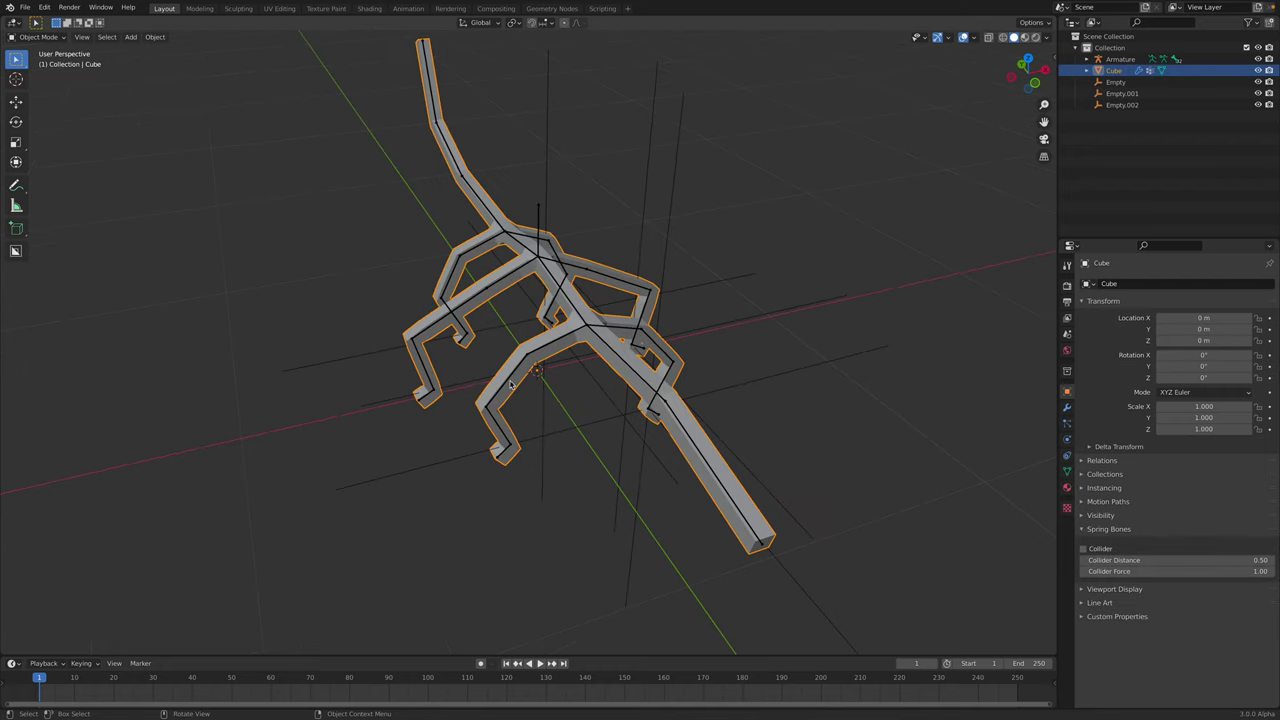
pyautogui.click(508, 381)
pyautogui.click(40, 37)
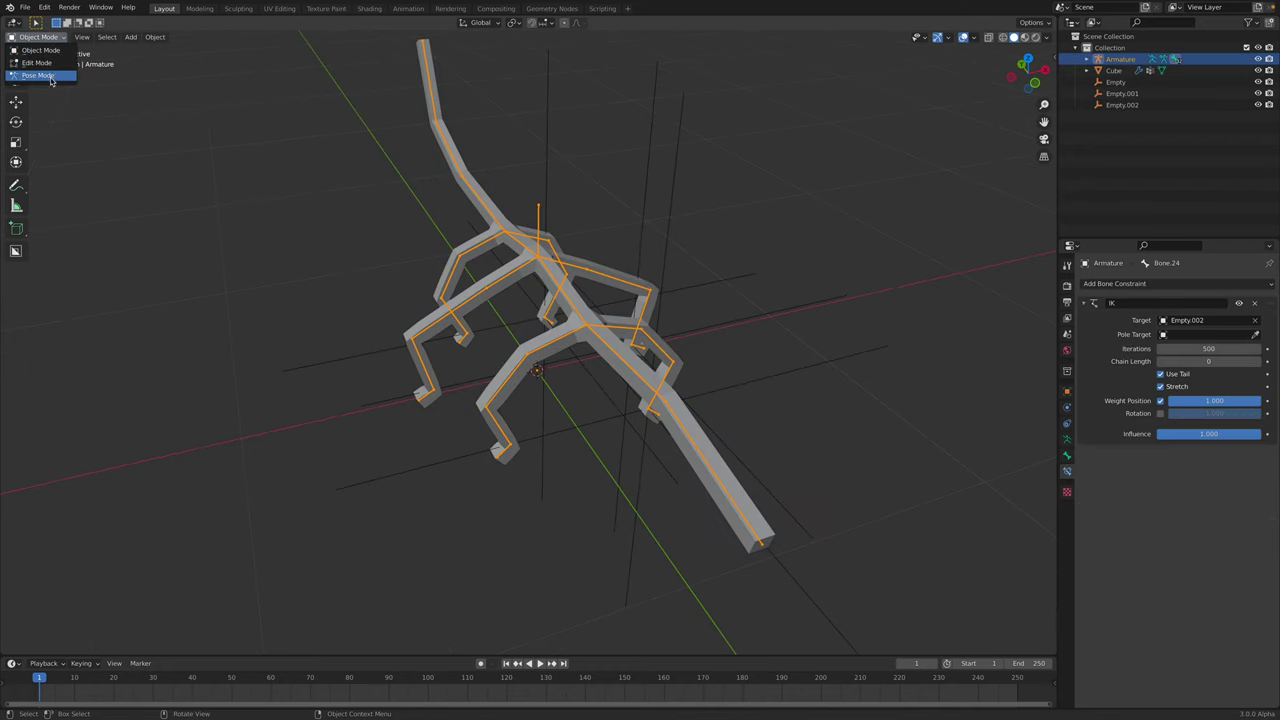
pyautogui.click(50, 80)
# - Add IK to a new empty object on the -Y-end, -X-side leg's lower bone, and return to Pose Mode with only the armature selected
pyautogui.click(507, 436)
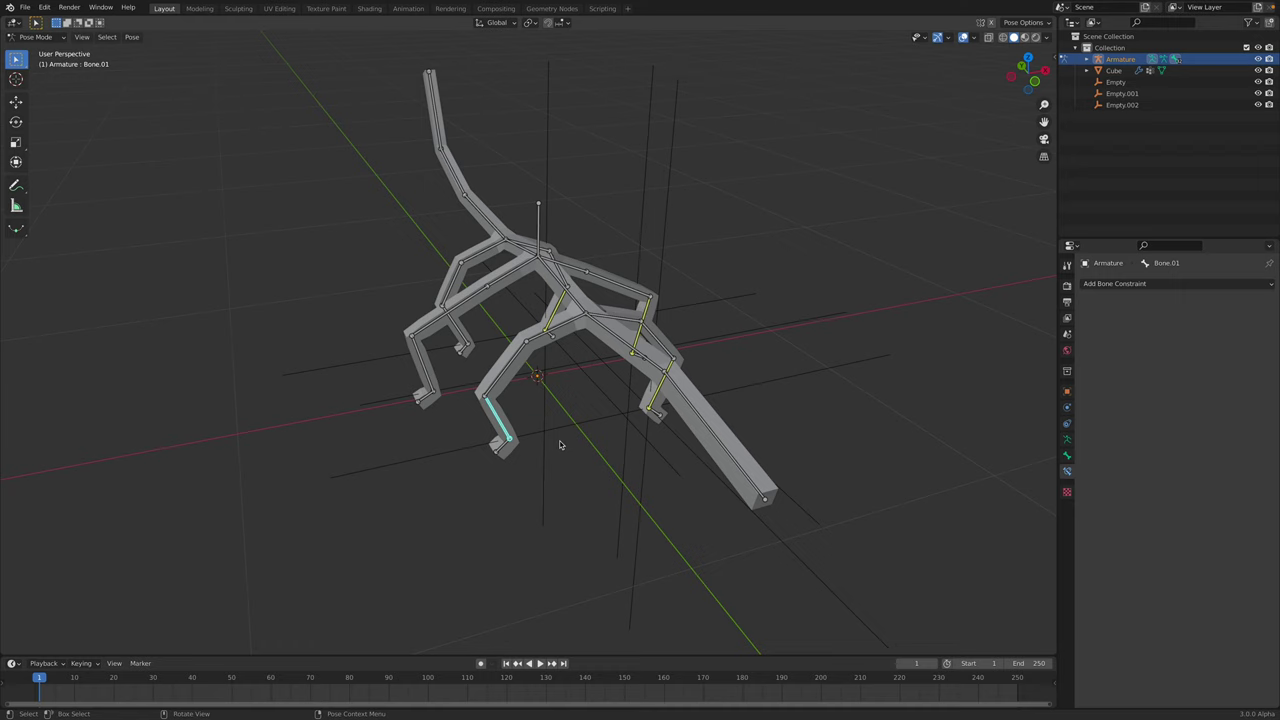
pyautogui.hotkey('shift', 'i')
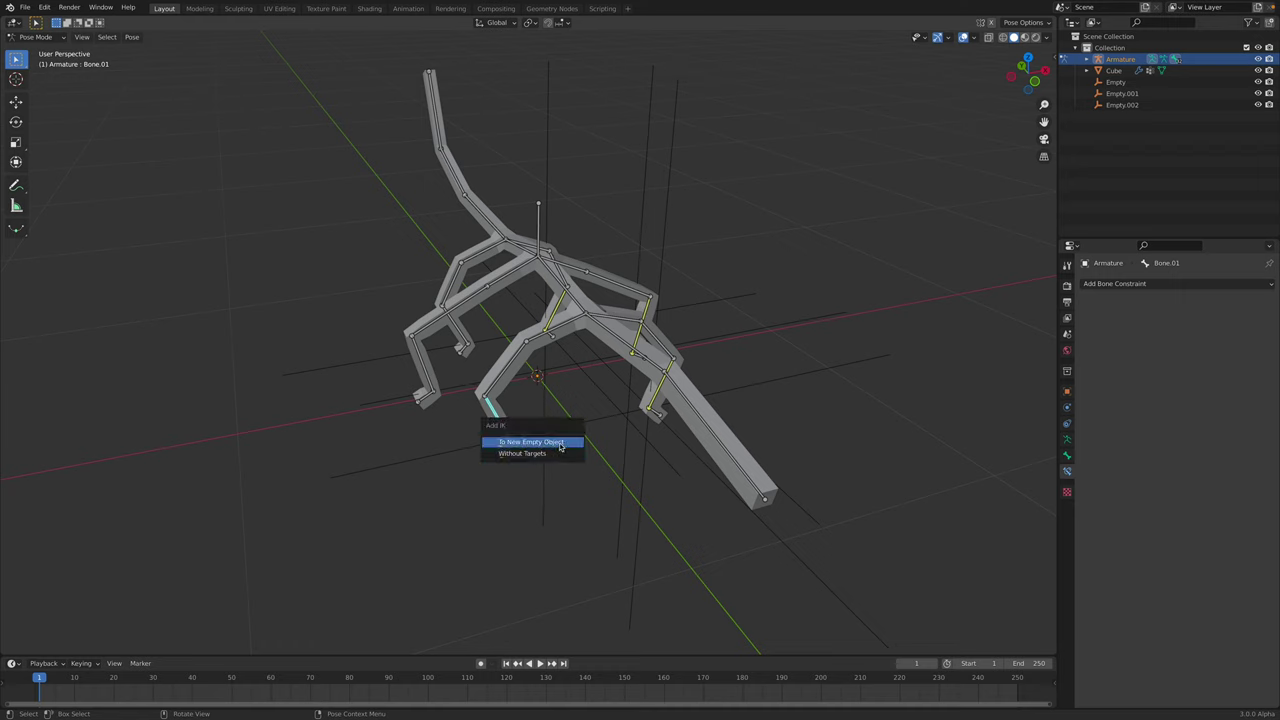
pyautogui.click(565, 443)
pyautogui.click(35, 37)
pyautogui.click(45, 50)
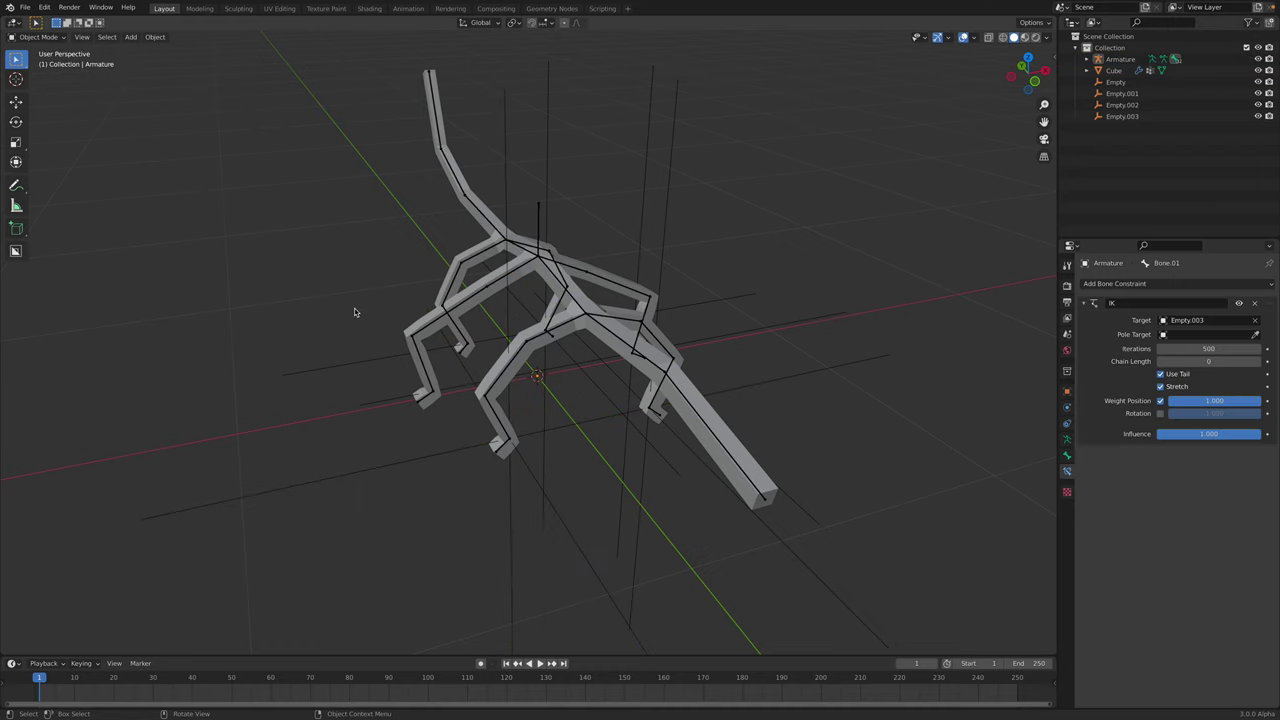
pyautogui.click(431, 334)
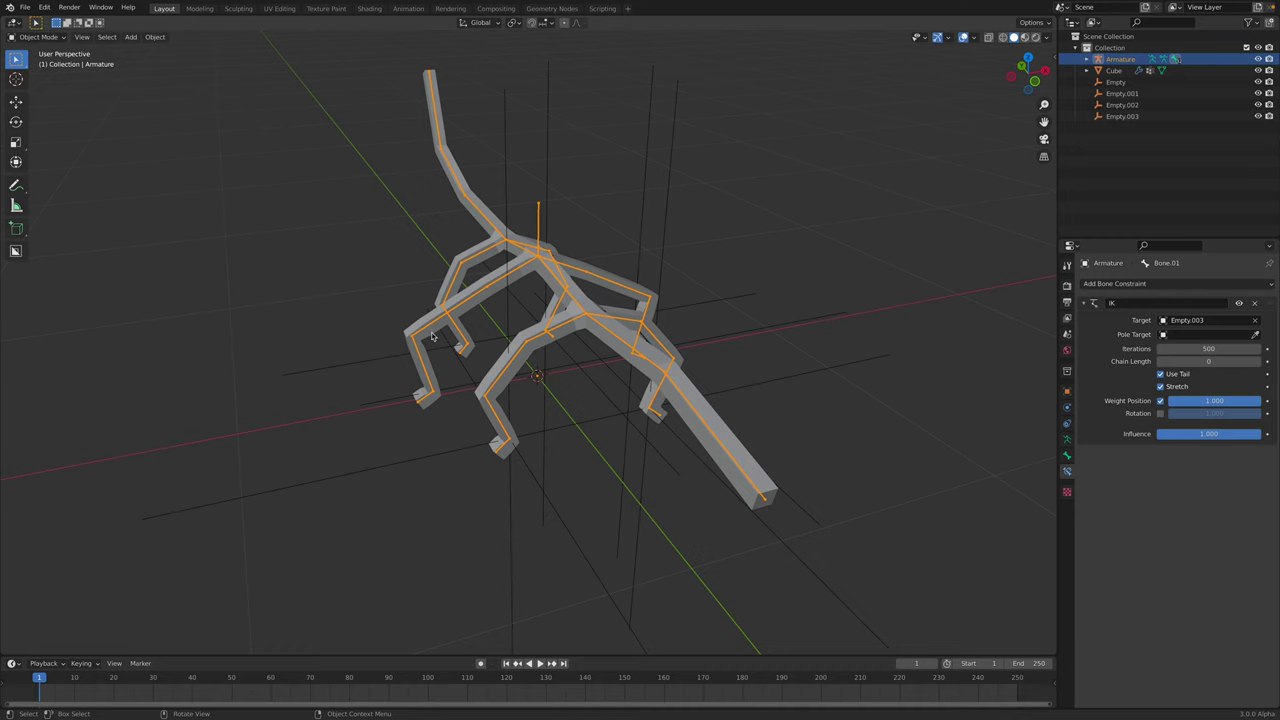
pyautogui.hotkey('ctrl', 'Tab')
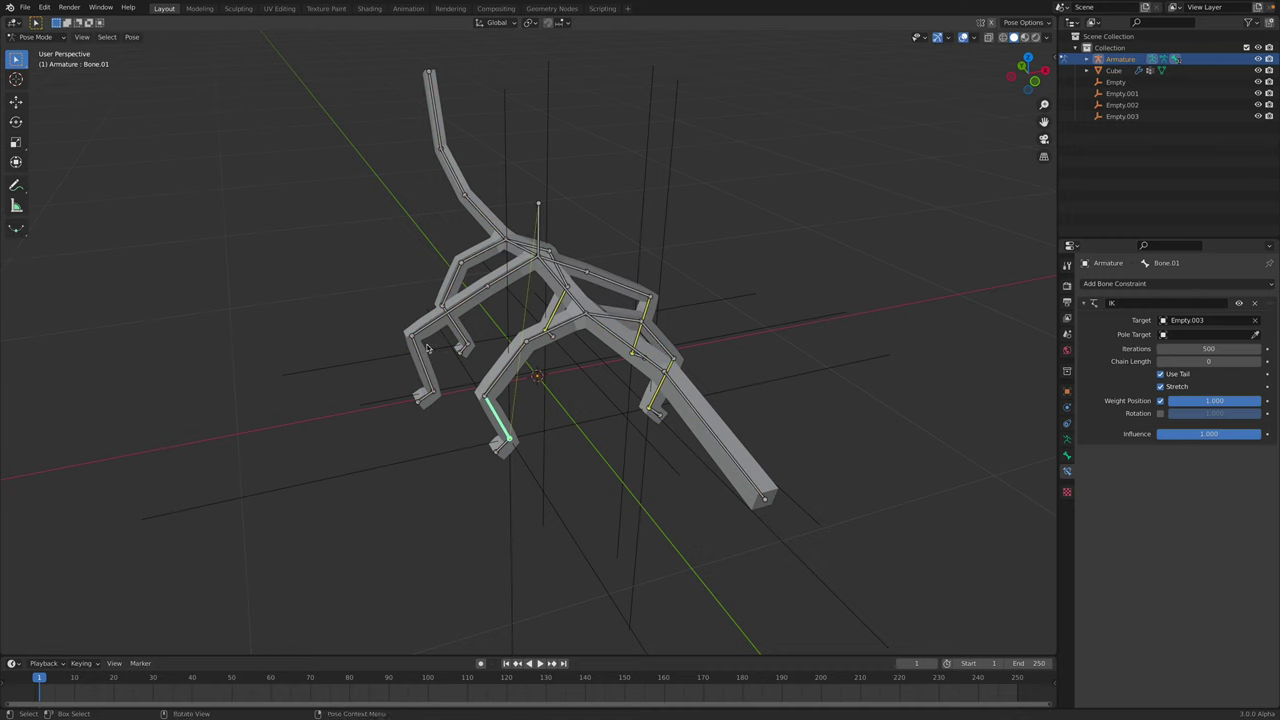
# - Add IK to a new empty object on the middle -X-side leg's lower bone, with a chain length of 2
pyautogui.click(449, 368)
pyautogui.hotkey('shift', 'i')
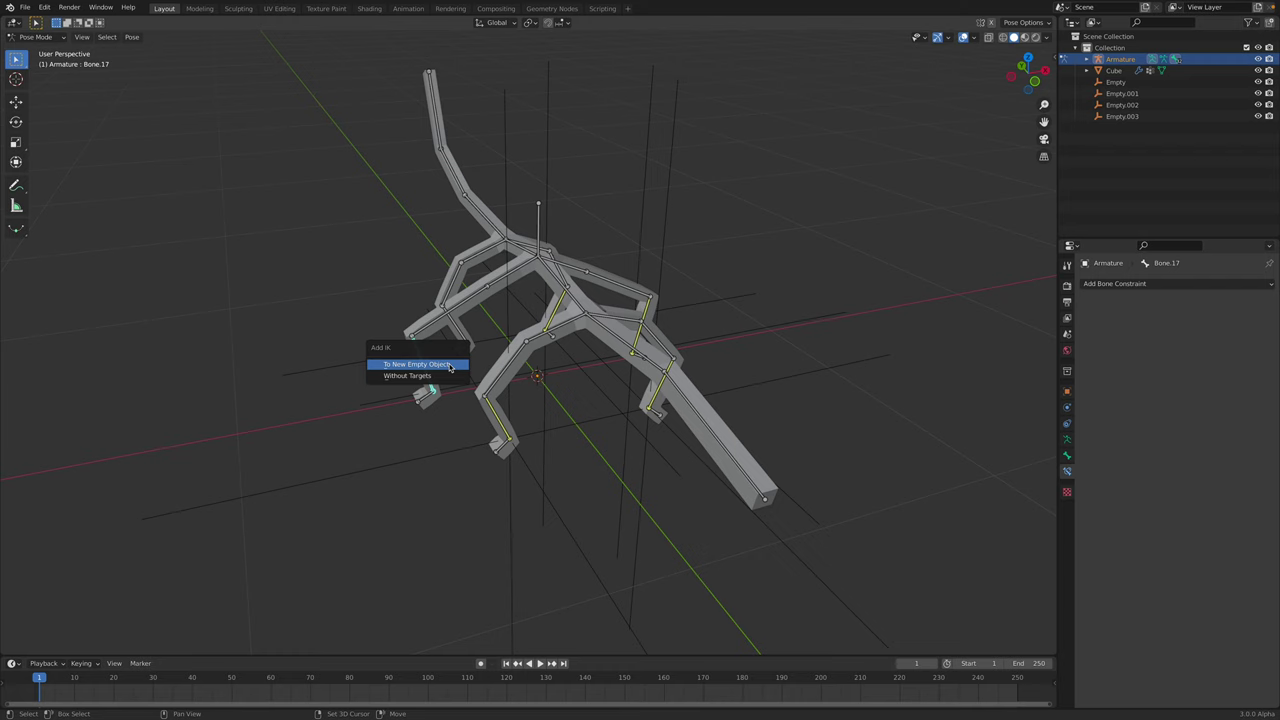
pyautogui.click(450, 365)
pyautogui.moveTo(880, 415); pyautogui.dragTo(971, 416, button='middle')
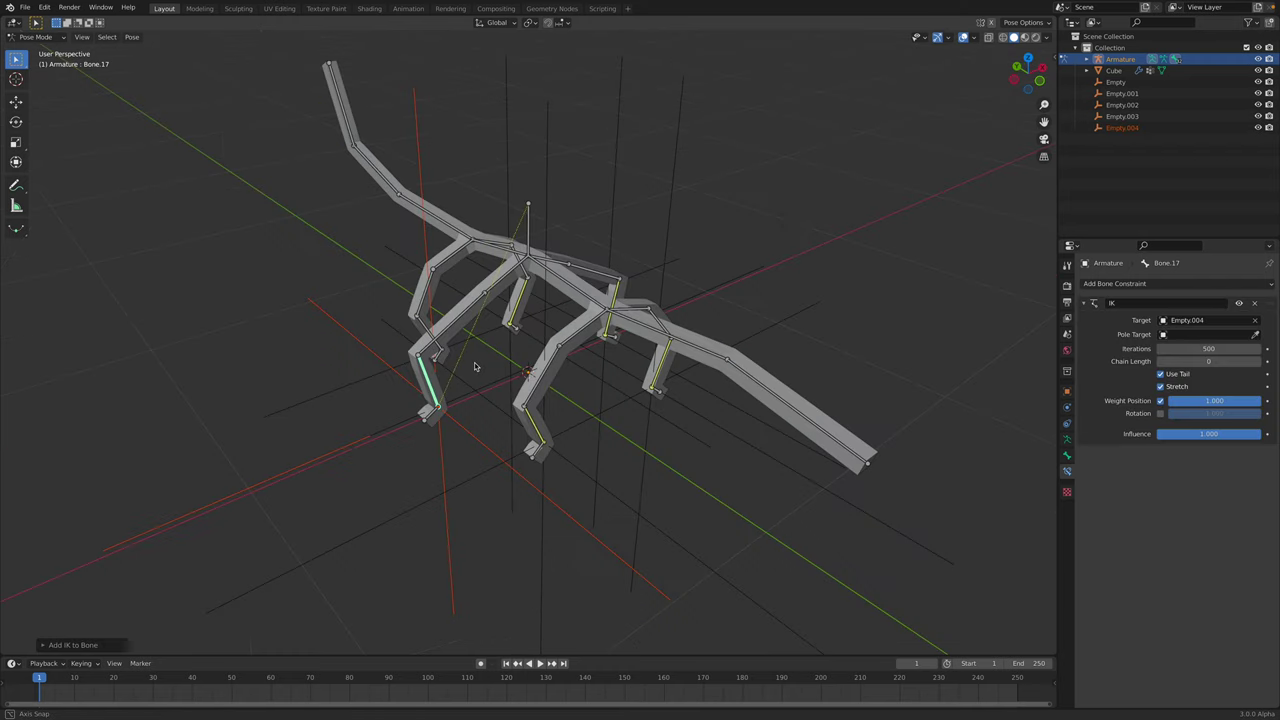
pyautogui.click(1197, 363)
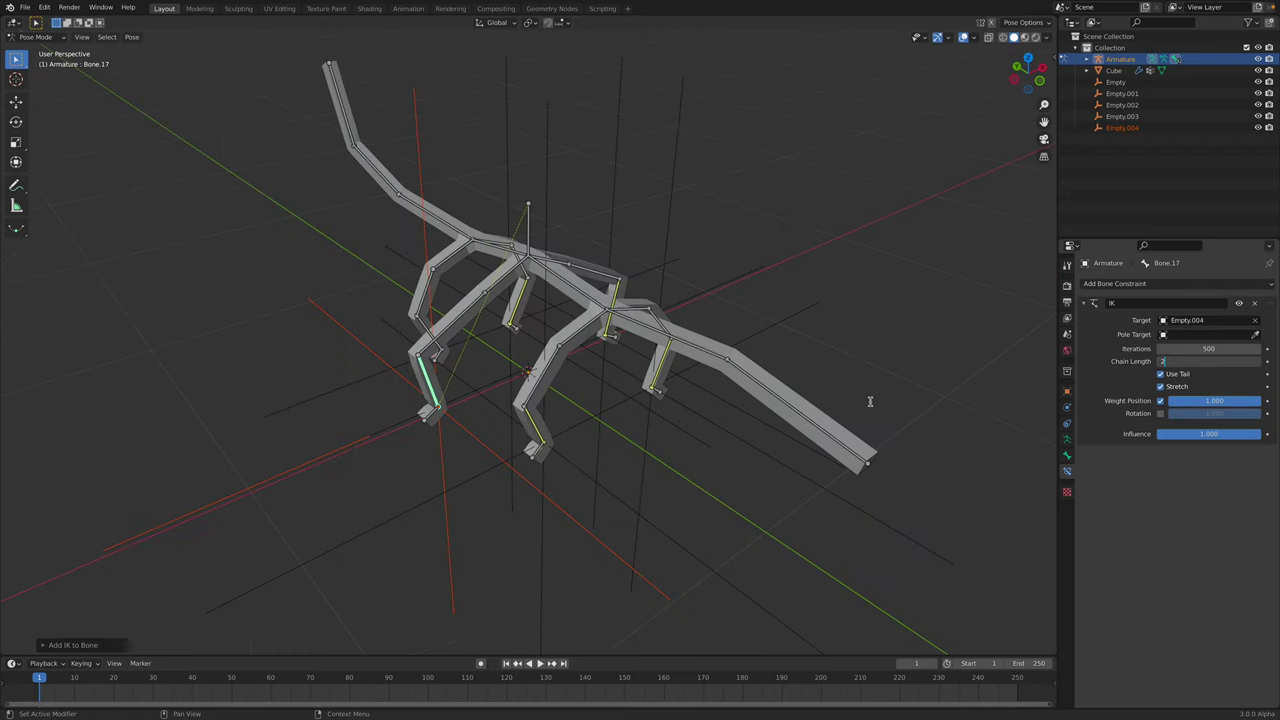
pyautogui.write('2')
pyautogui.press('Return')
# - Set the IK chain length to 2 on the lower bones of the -Y-end, -X-side leg and the +Y-end, +X-side leg
pyautogui.click(539, 438)
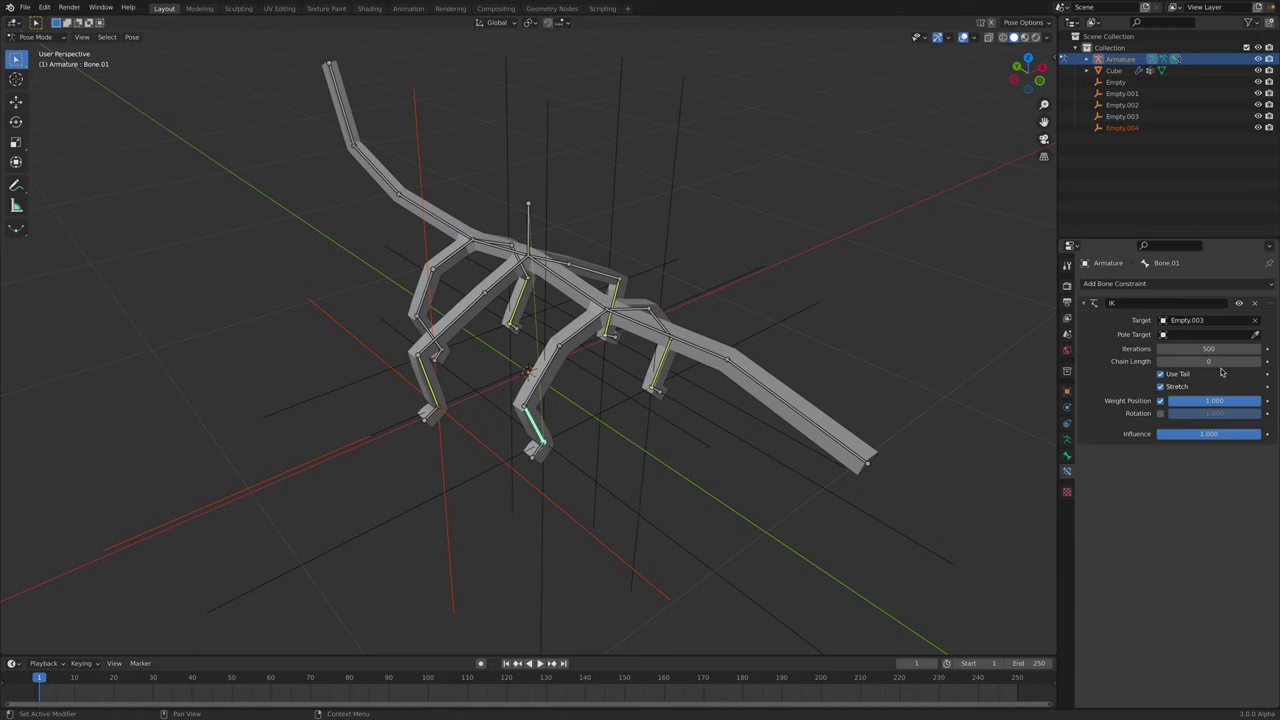
pyautogui.moveTo(1205, 361); pyautogui.dragTo(1218, 361)
pyautogui.moveTo(797, 343); pyautogui.dragTo(701, 338, button='middle')
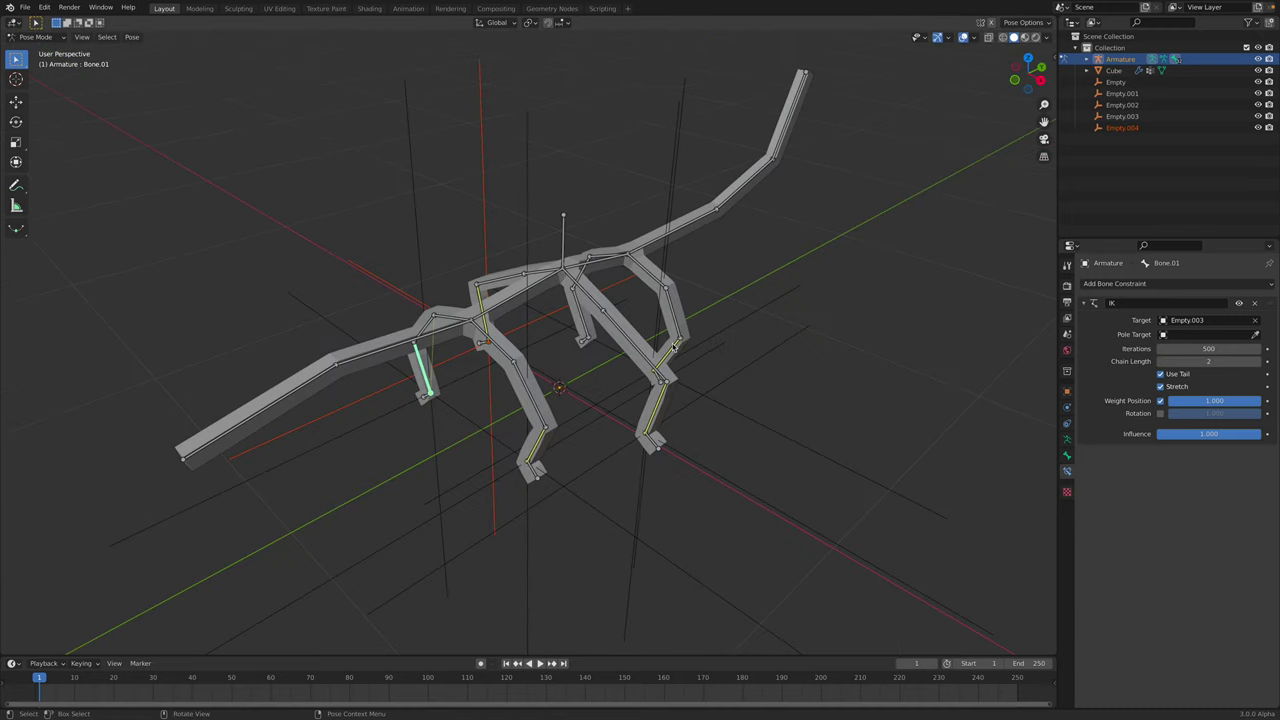
pyautogui.click(673, 348)
pyautogui.click(1206, 362)
pyautogui.write('2')
pyautogui.press('Return')
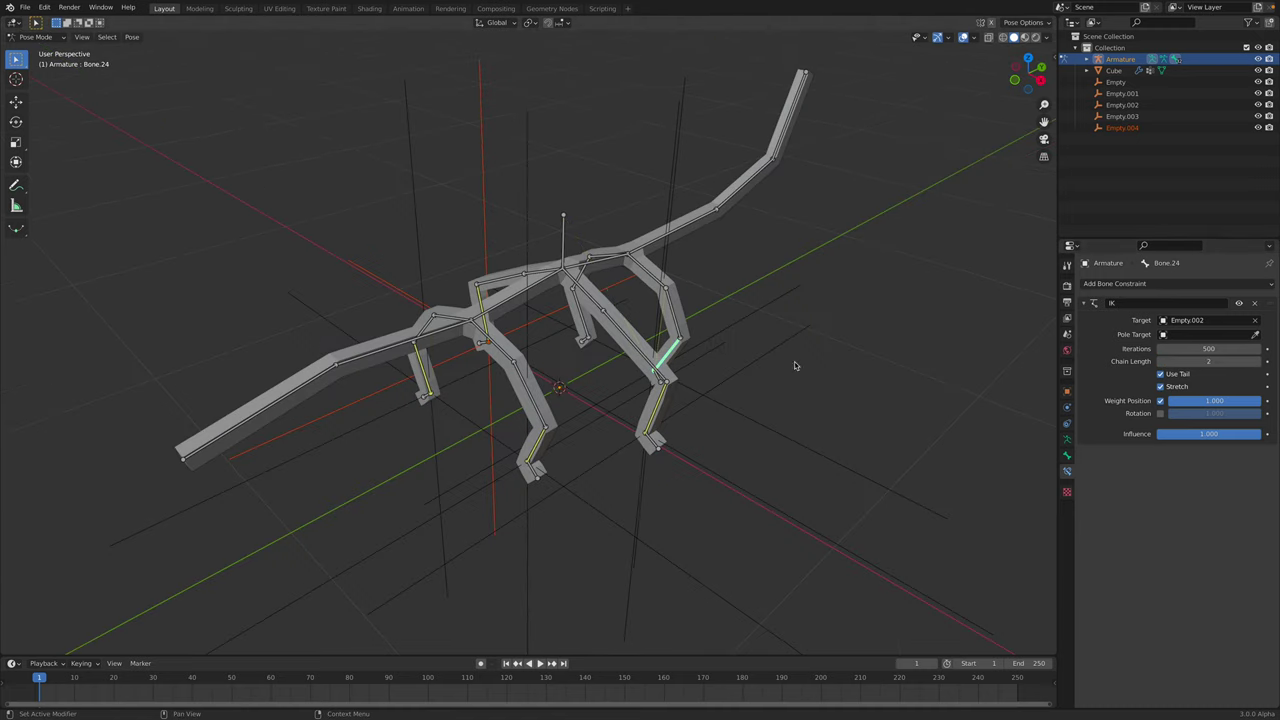
# - Select the +Y-end, -X-side leg's lower bone, clear the leftover empty from the selection in Object Mode, and return the armature to Pose Mode
pyautogui.moveTo(795, 365); pyautogui.dragTo(460, 324, button='middle')
pyautogui.click(668, 382)
pyautogui.click(452, 330)
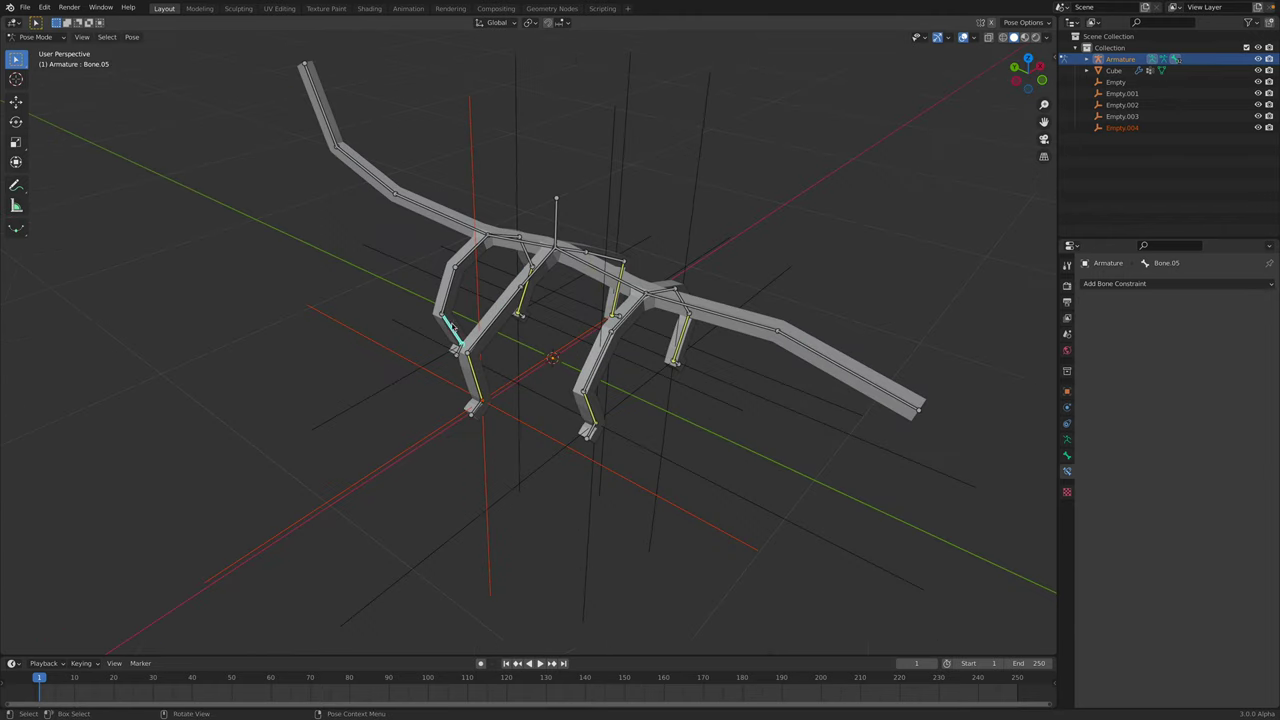
pyautogui.click(35, 37)
pyautogui.click(40, 56)
pyautogui.click(38, 37)
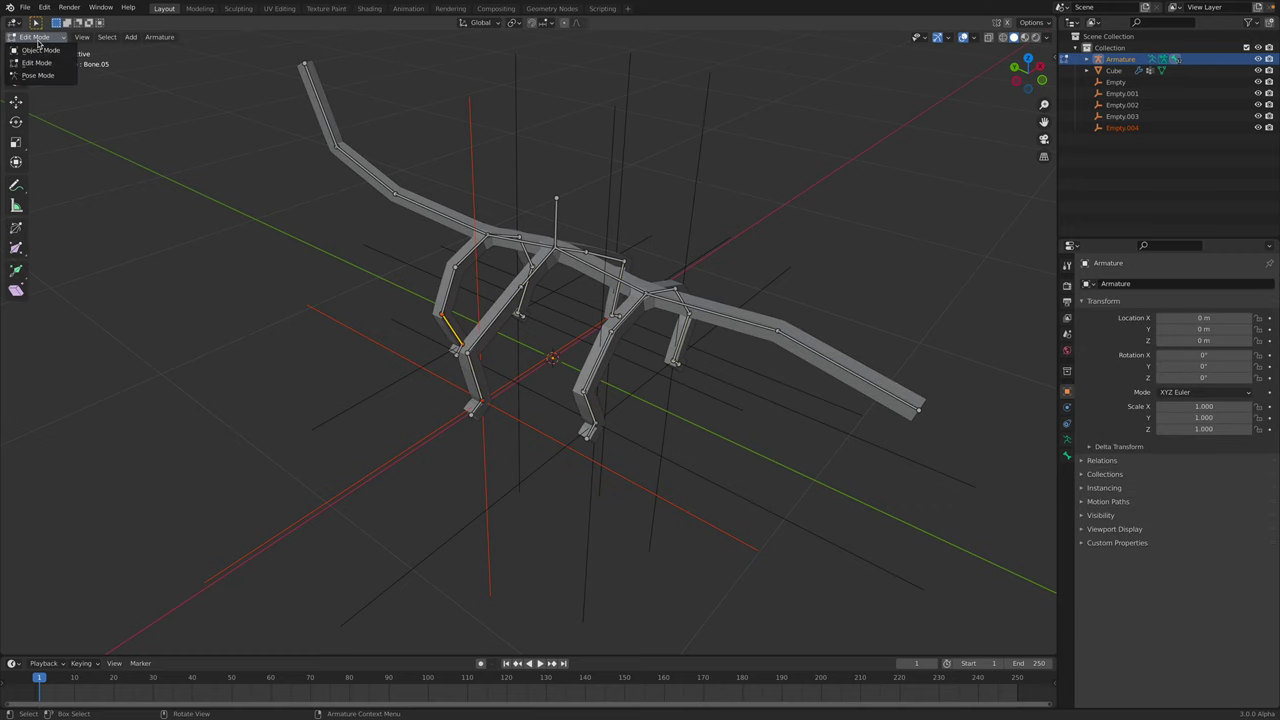
pyautogui.click(40, 46)
pyautogui.click(248, 235)
pyautogui.moveTo(248, 235); pyautogui.dragTo(413, 300, button='middle')
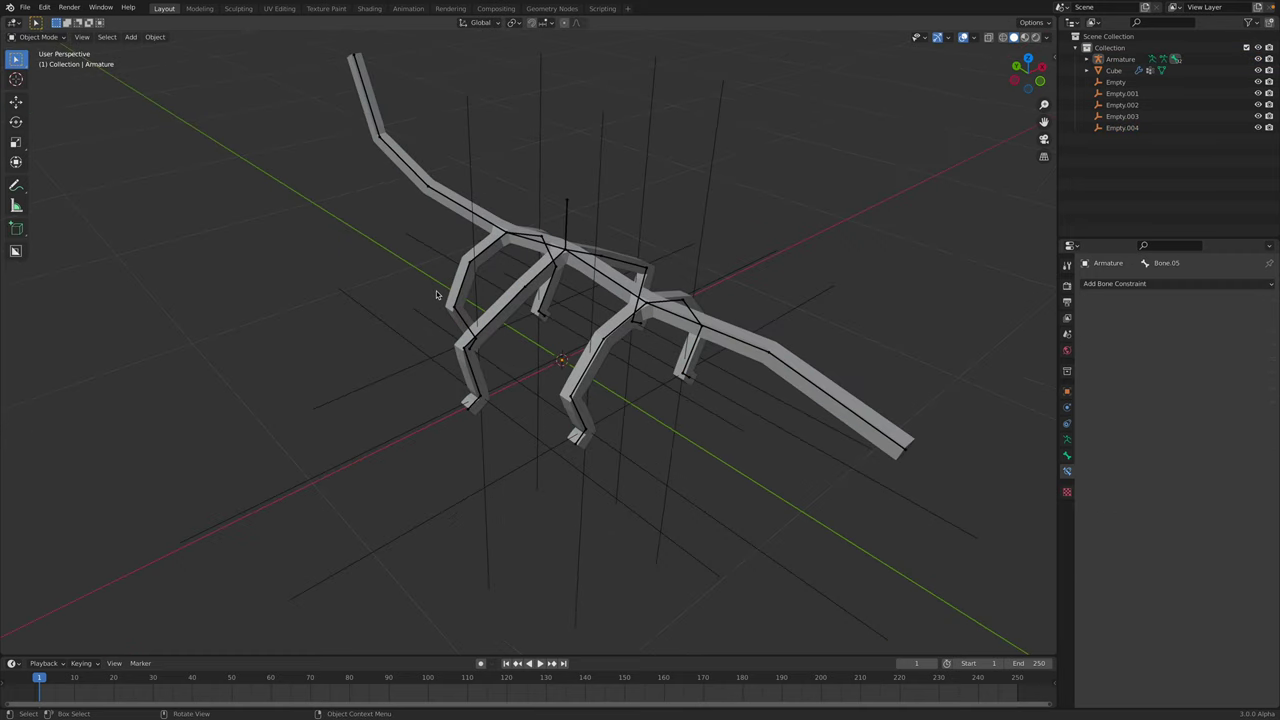
pyautogui.click(462, 320)
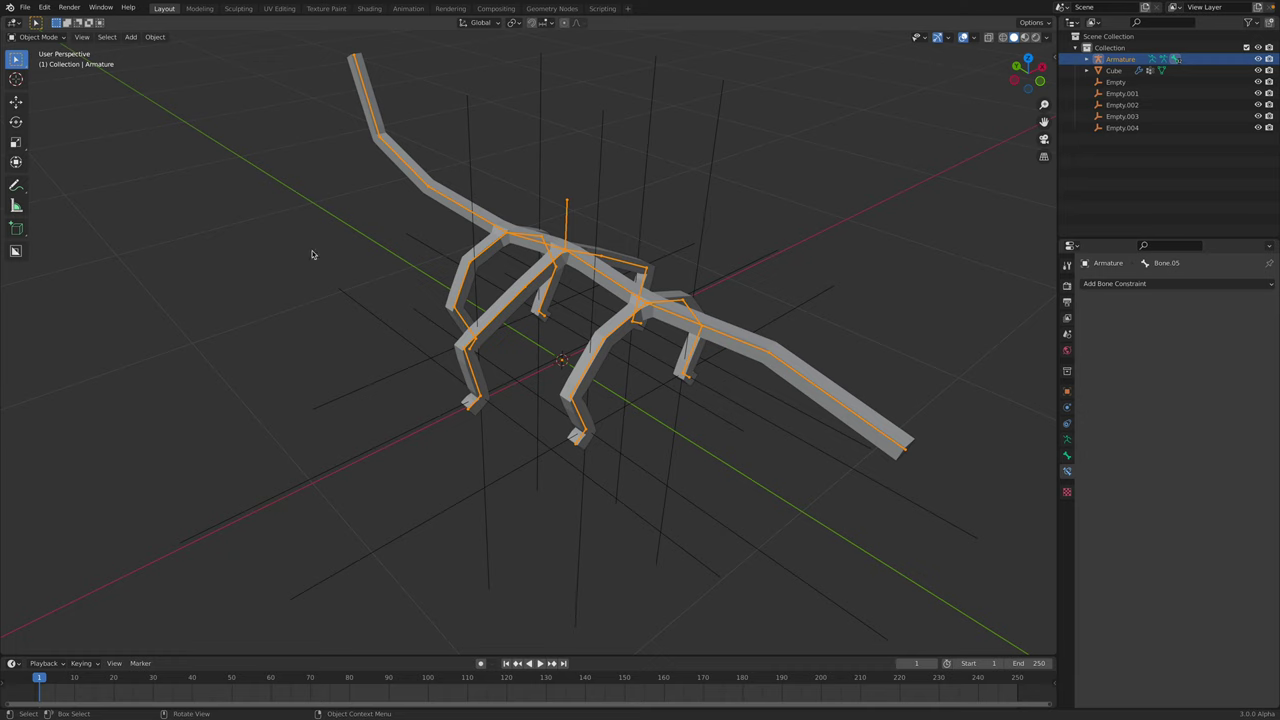
pyautogui.click(35, 37)
pyautogui.click(40, 77)
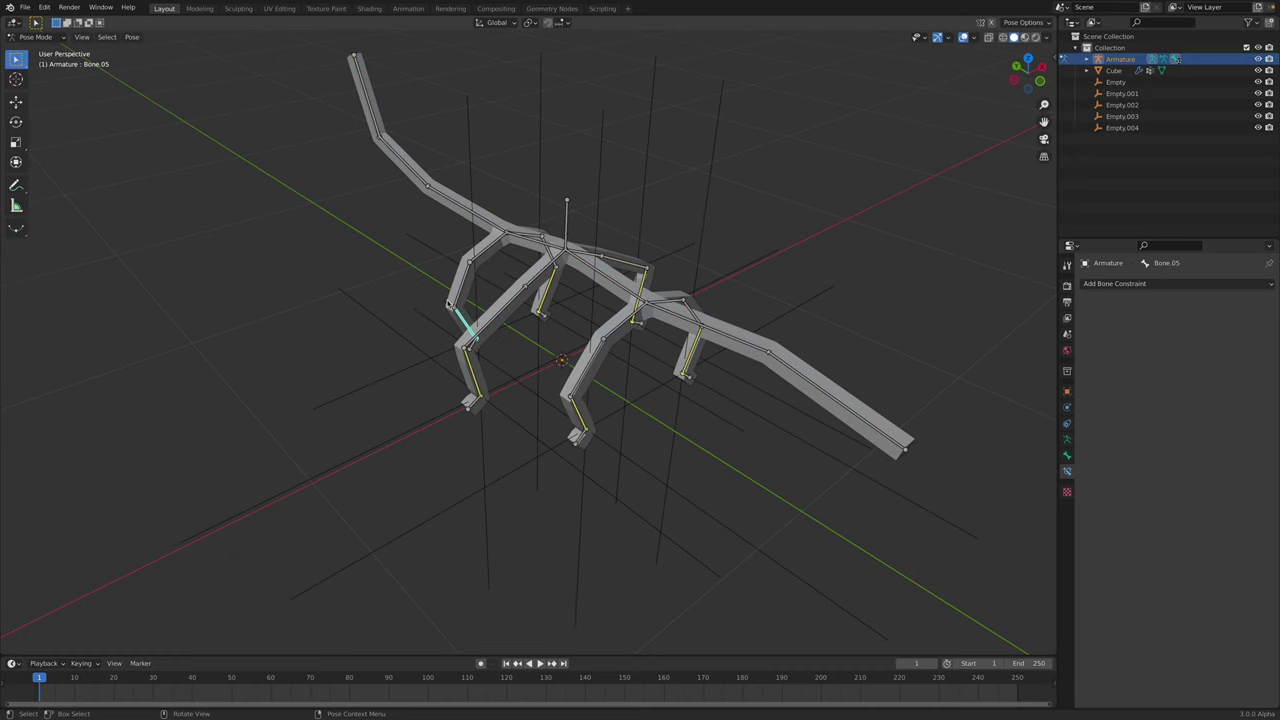
# - Add IK to a new empty object on the +Y-end, -X-side leg's lower bone and clear the selection in Object Mode
pyautogui.moveTo(464, 326); pyautogui.dragTo(383, 352, button='middle')
pyautogui.scroll(1, 385, 350)
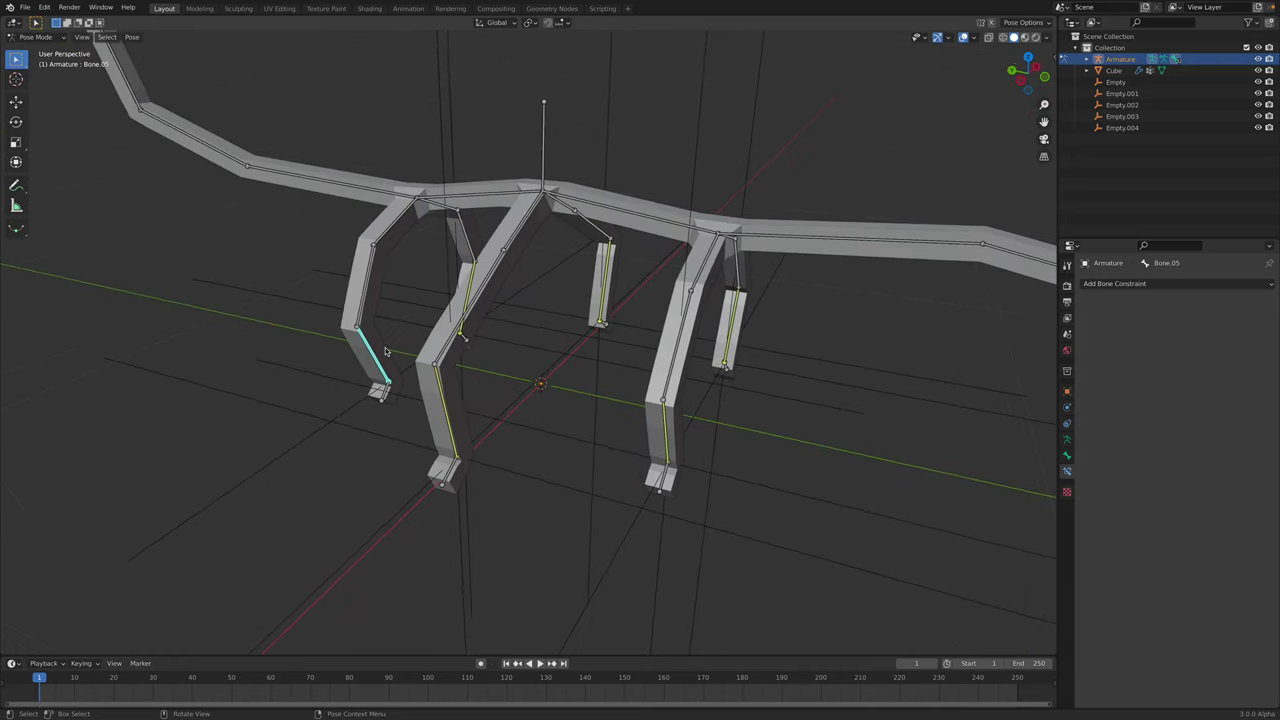
pyautogui.hotkey('shift', 'i')
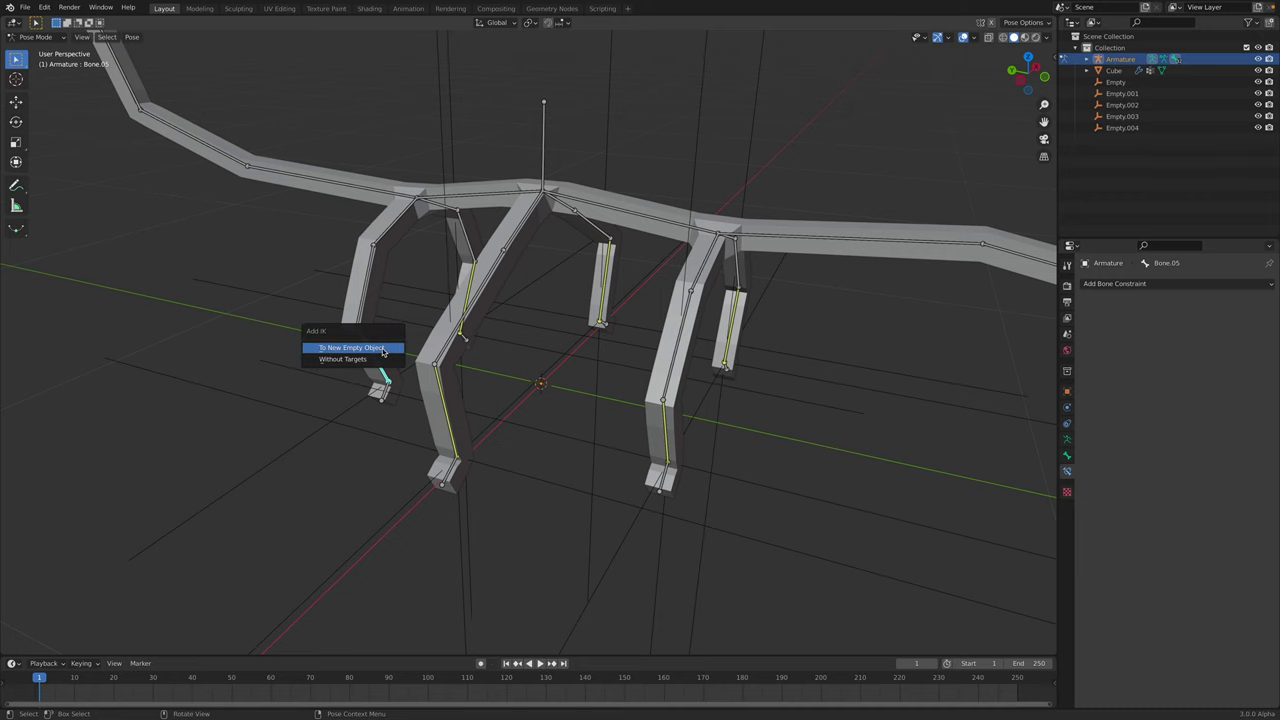
pyautogui.click(382, 348)
pyautogui.scroll(-4, 590, 470)
pyautogui.click(35, 37)
pyautogui.click(40, 48)
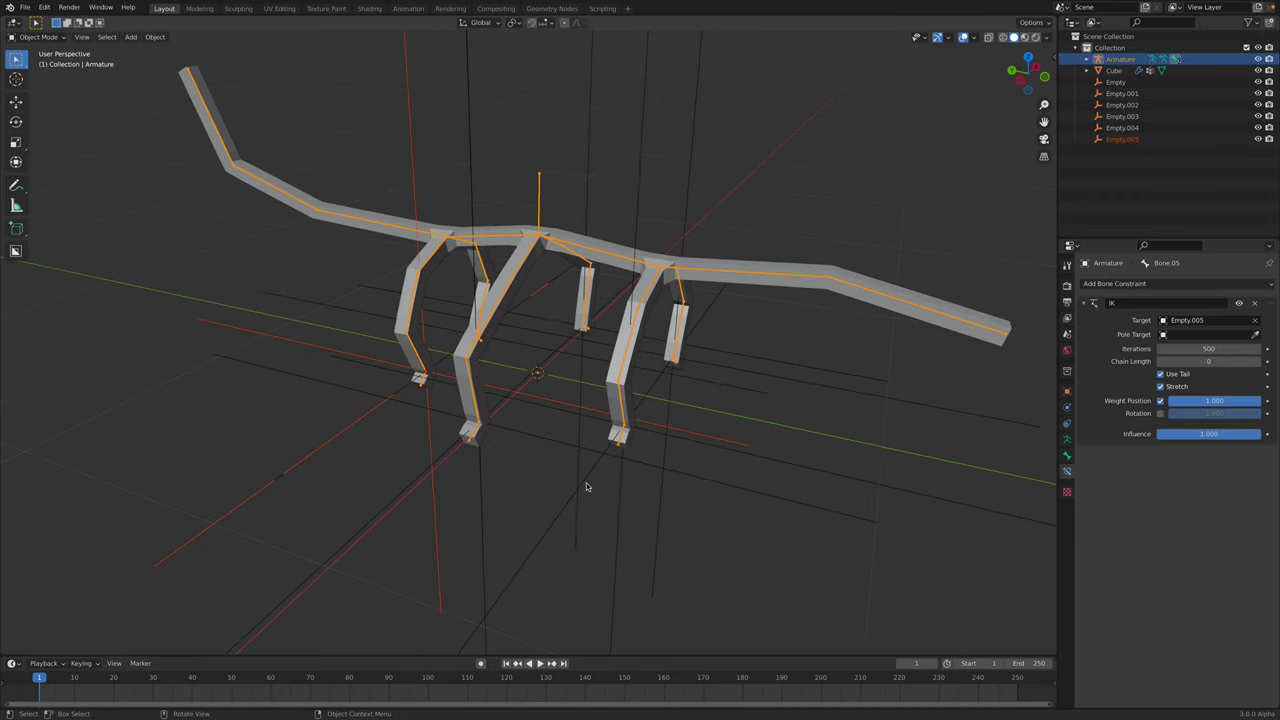
pyautogui.scroll(-1, 587, 486)
pyautogui.moveTo(587, 486); pyautogui.dragTo(610, 499, button='middle')
pyautogui.click(610, 499)
pyautogui.scroll(-1, 610, 499)
# - Select all six empties and set their display size to 0.1 m
pyautogui.click(1122, 85)
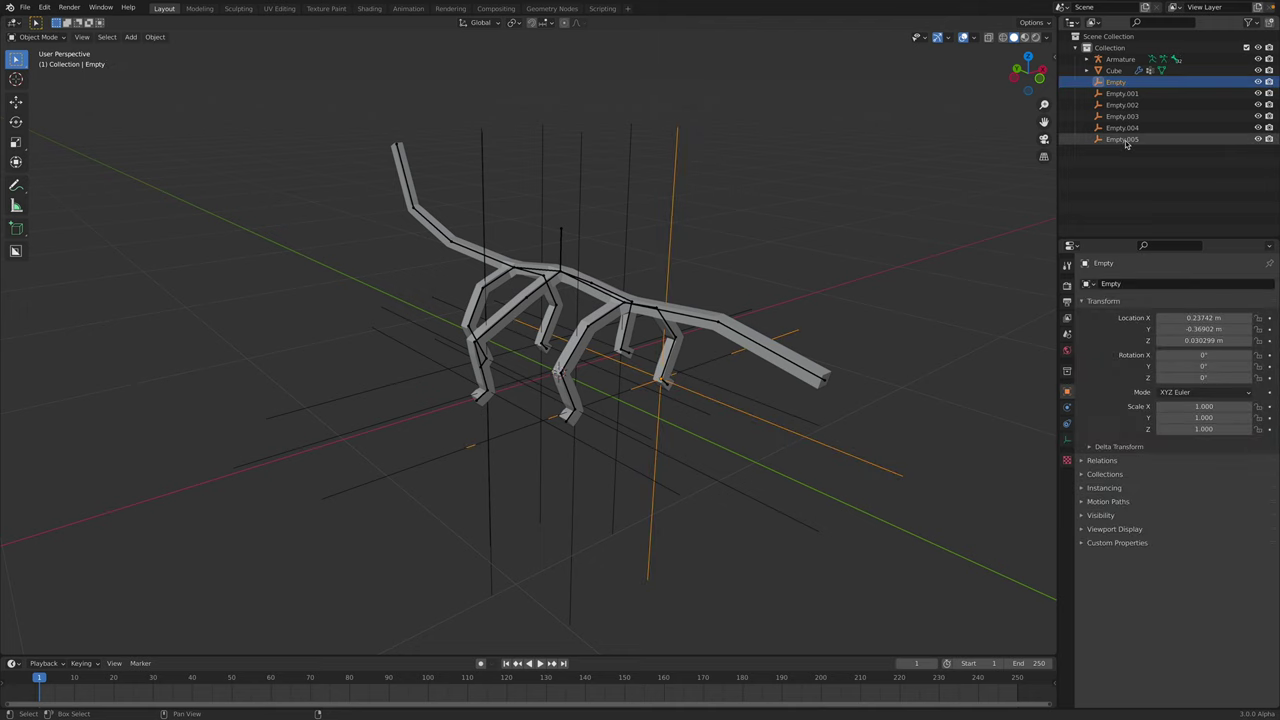
pyautogui.keyDown('shift'); pyautogui.click(1121, 139); pyautogui.keyUp('shift')
pyautogui.moveTo(700, 240); pyautogui.dragTo(914, 391, button='middle')
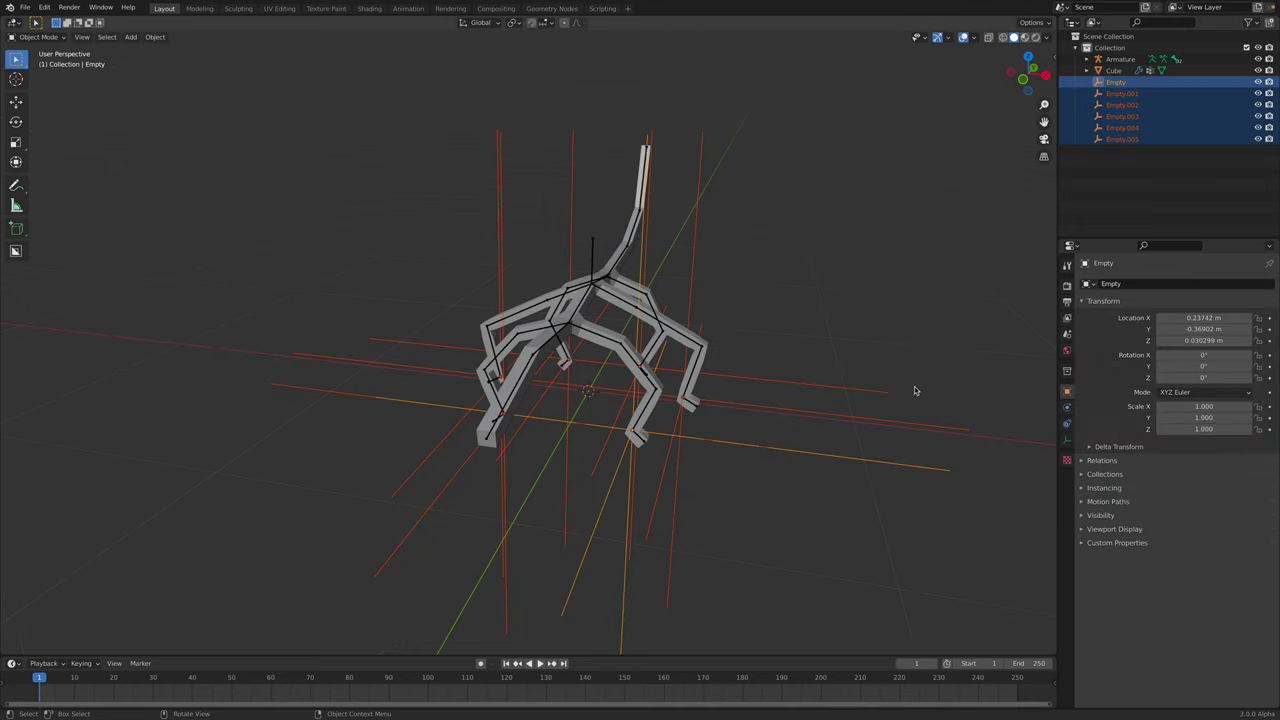
pyautogui.click(1066, 439)
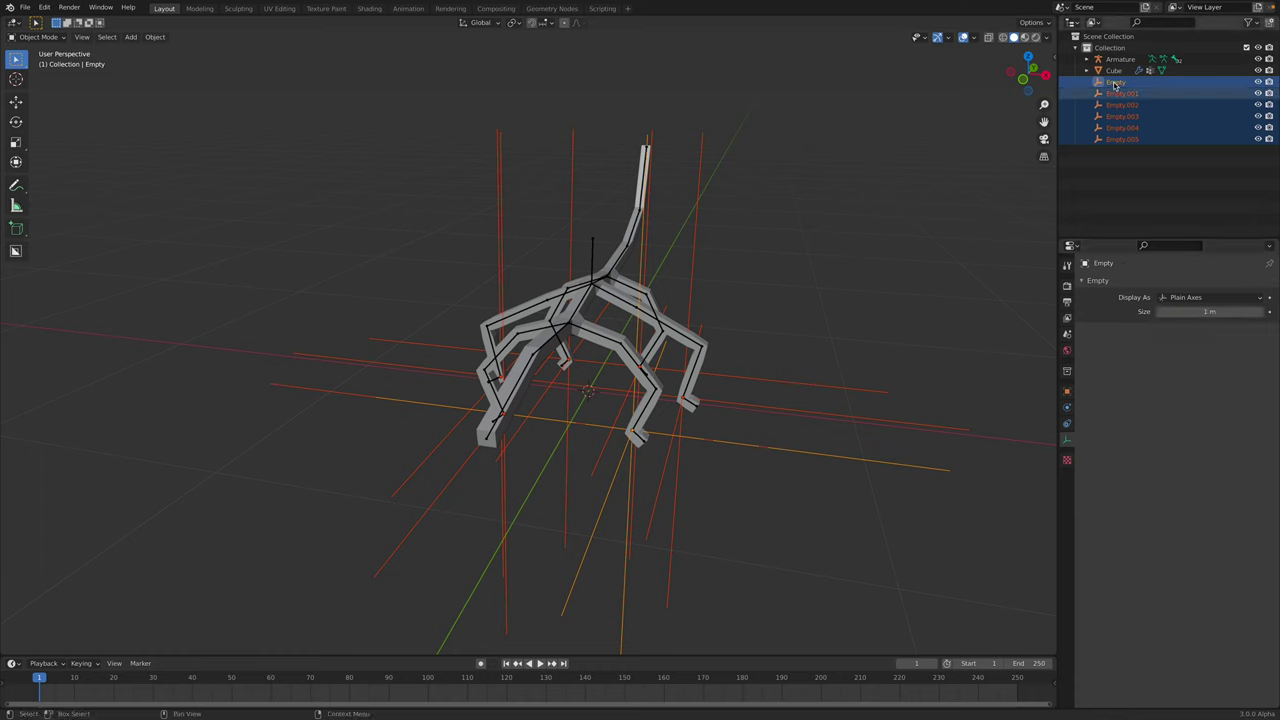
pyautogui.click(1203, 316)
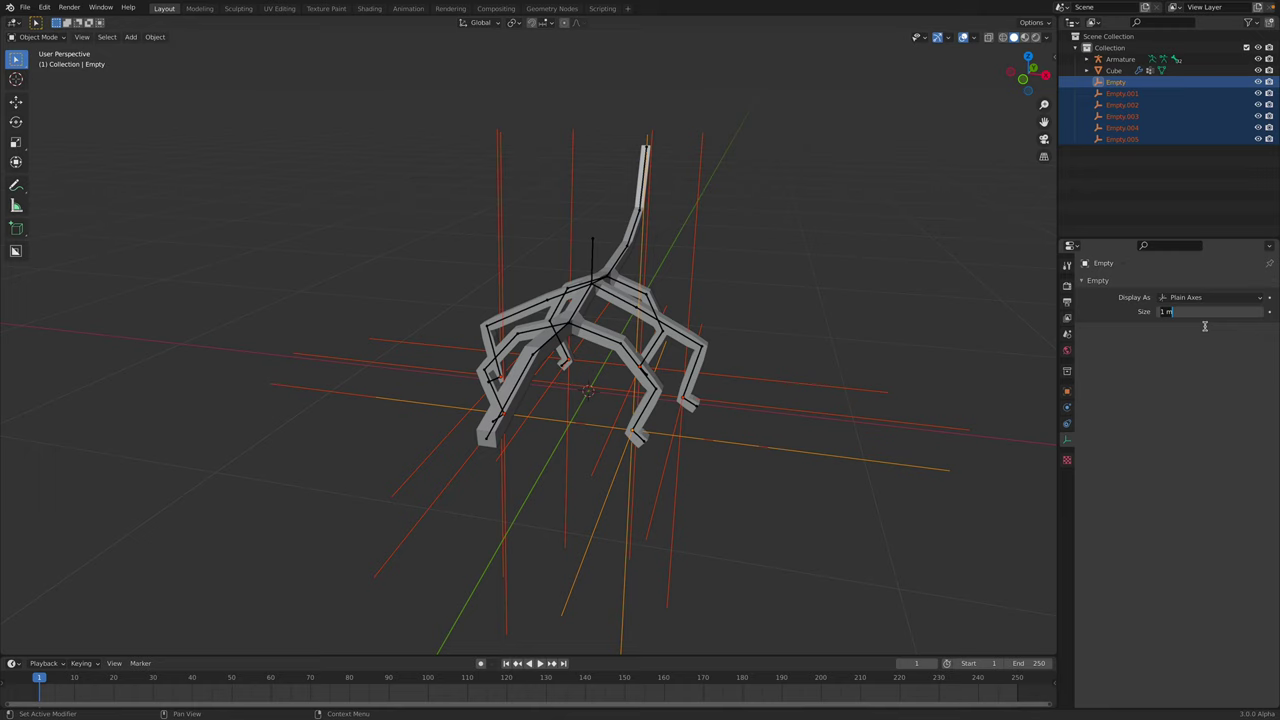
pyautogui.write('0.1')
pyautogui.press('Return')
# - Deselect the empties and save the file
pyautogui.moveTo(854, 374); pyautogui.dragTo(562, 247, button='middle')
pyautogui.click(738, 411)
pyautogui.hotkey('ctrl', 's')
# - Put the armature into Pose Mode and select the upright root bone above the body
pyautogui.click(585, 223)
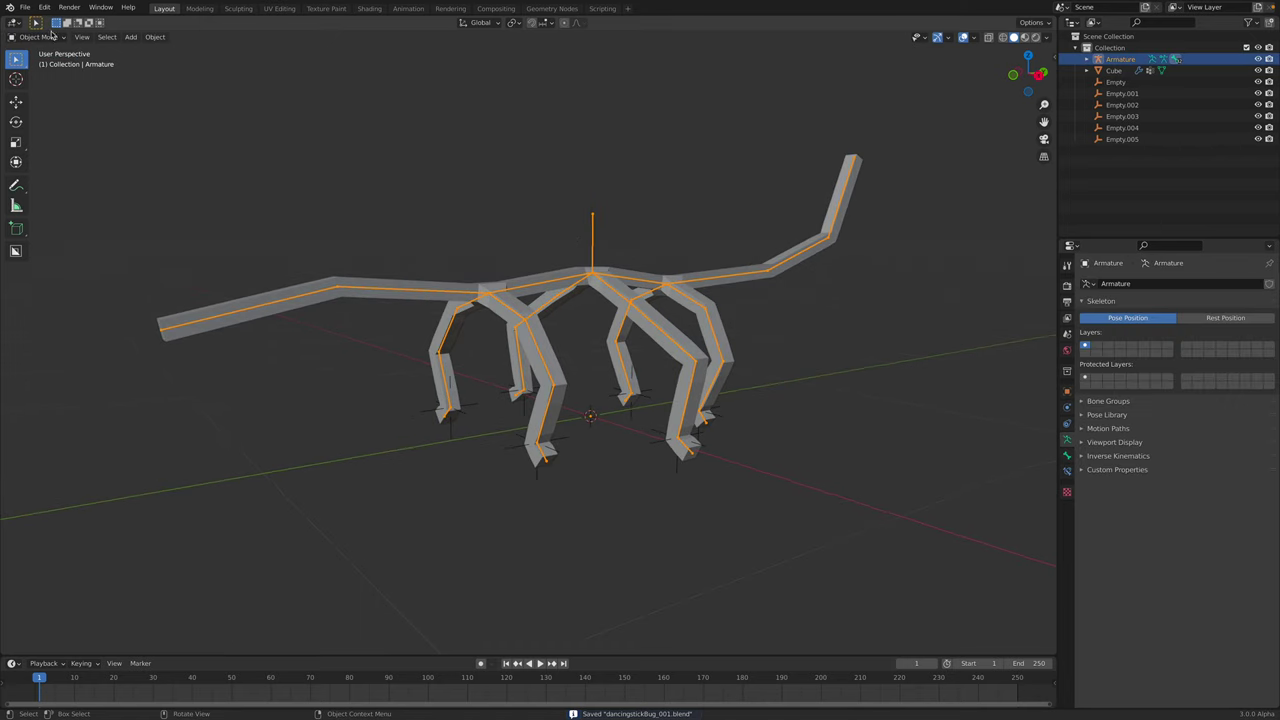
pyautogui.click(52, 36)
pyautogui.click(40, 68)
pyautogui.click(593, 232)
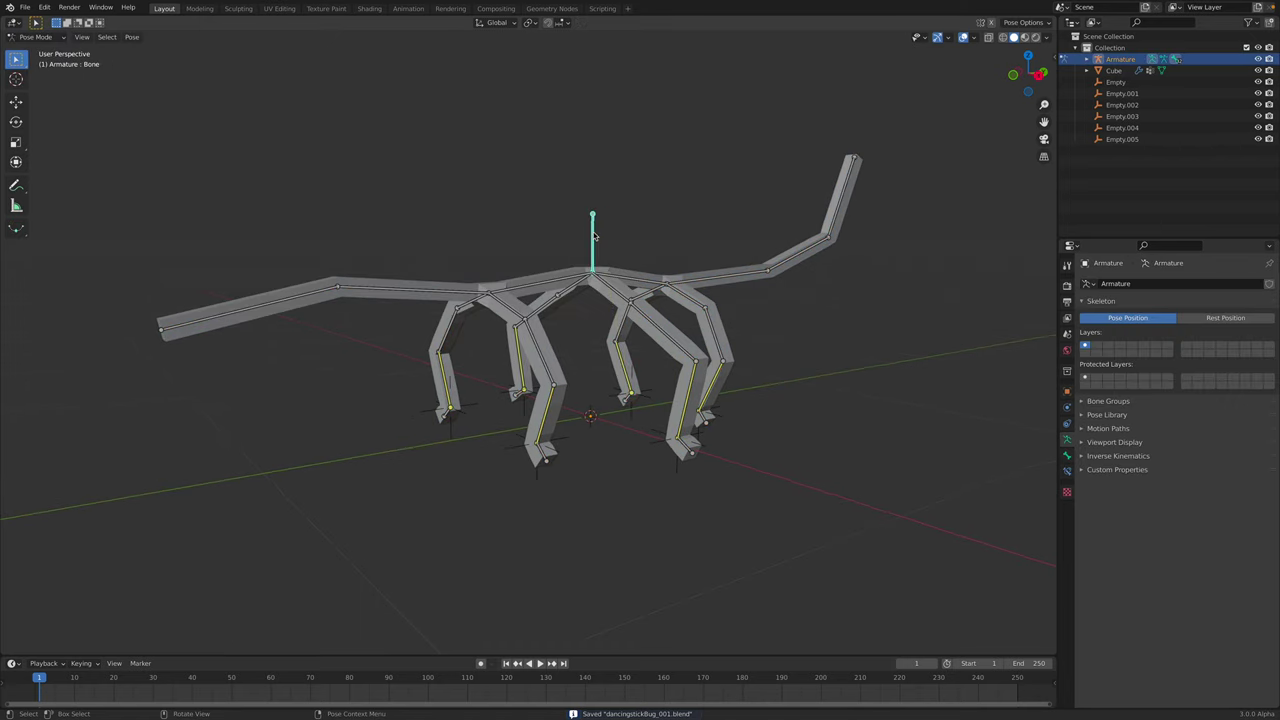
# - Set the IK chain length to 2 on the +Y-end, -X-side leg's lower bone
pyautogui.moveTo(620, 245); pyautogui.dragTo(565, 352, button='middle')
pyautogui.click(632, 231)
pyautogui.press('a')
pyautogui.click(424, 365)
pyautogui.click(1067, 471)
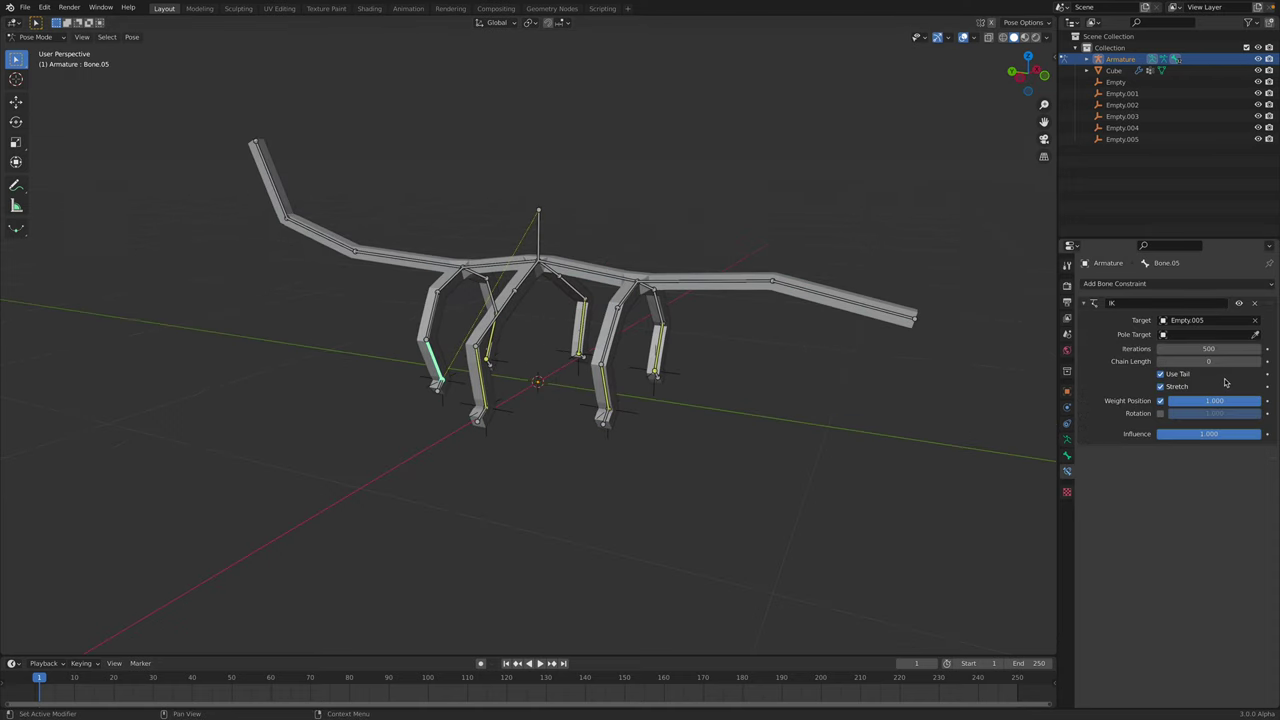
pyautogui.click(1258, 362)
pyautogui.click(1258, 362)
# - Select the upright root bone and try moving it to test the leg IK
pyautogui.moveTo(626, 380); pyautogui.dragTo(573, 324, button='middle')
pyautogui.click(606, 260)
pyautogui.press('g')
pyautogui.rightClick(553, 300)
# - Save the file and set the animation's end frame to 400
pyautogui.moveTo(564, 611); pyautogui.dragTo(606, 534, button='middle')
pyautogui.hotkey('ctrl', 's')
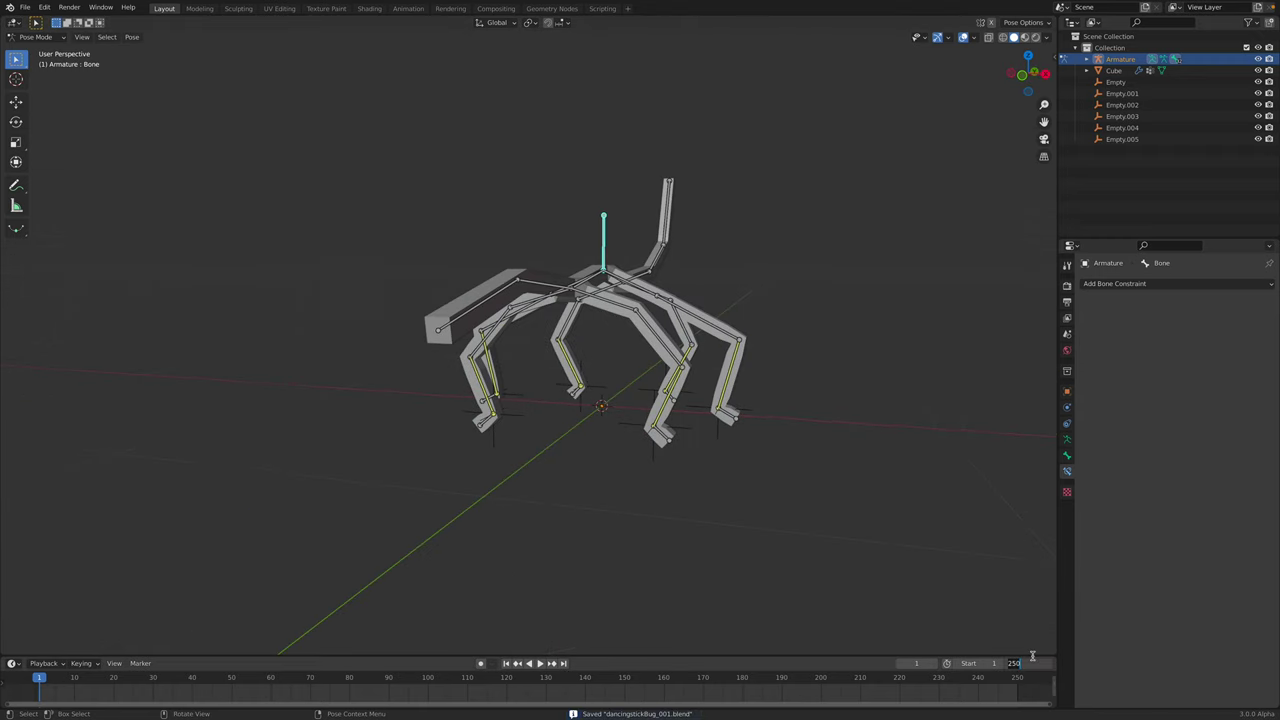
pyautogui.moveTo(671, 471); pyautogui.dragTo(612, 490, button='middle')
pyautogui.press('g')
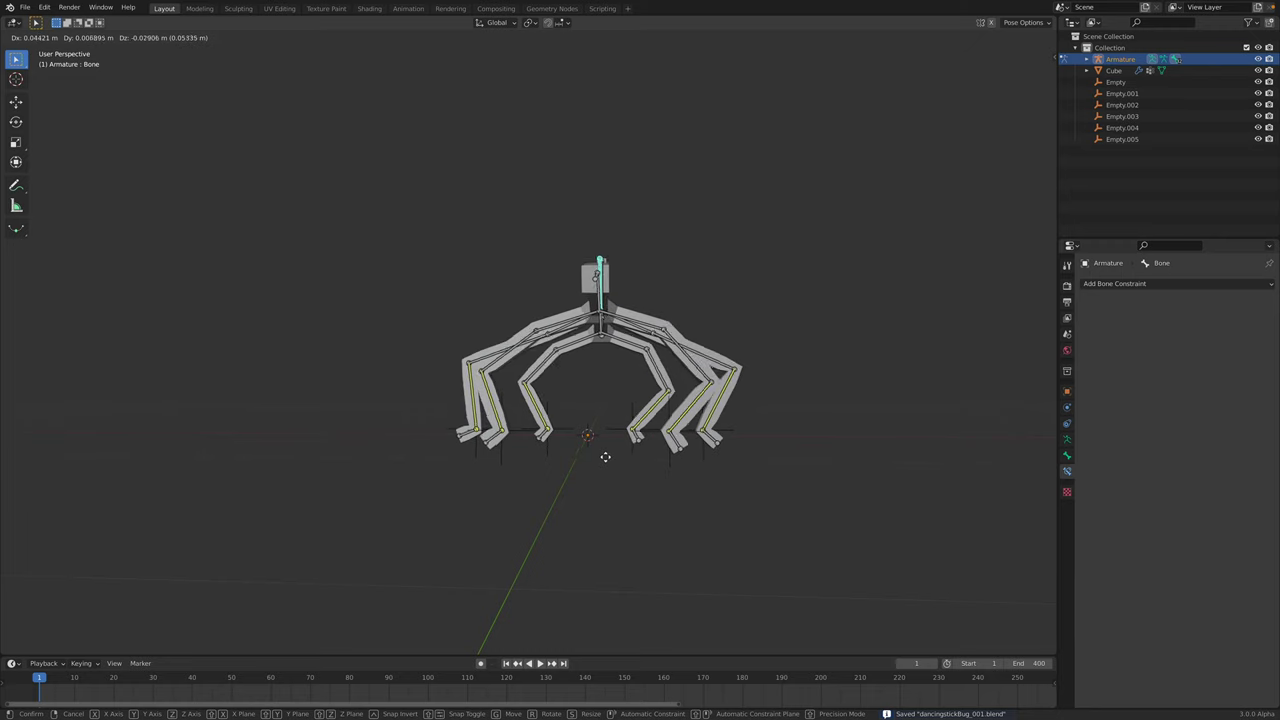
pyautogui.rightClick(610, 452)
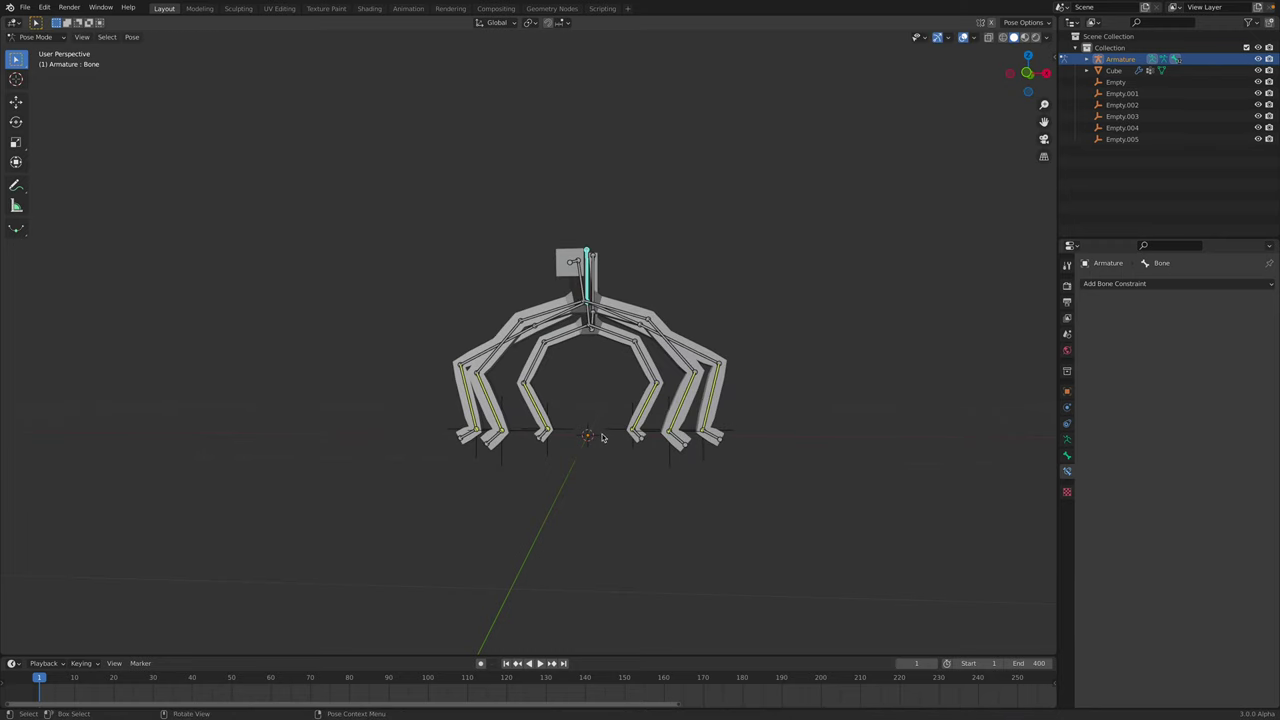
# - Turn on auto keying and record the upright root bone's dancing movement live while the 400-frame animation plays
pyautogui.moveTo(601, 436); pyautogui.dragTo(560, 520, button='middle')
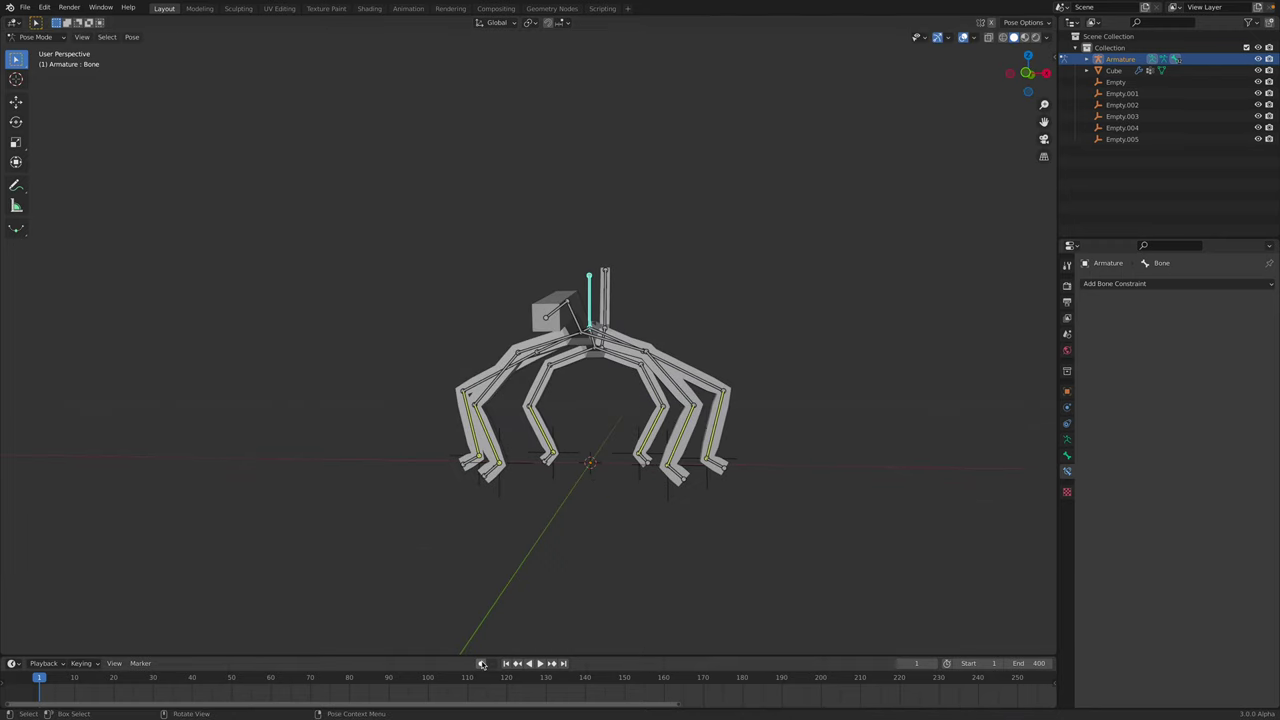
pyautogui.click(540, 664)
pyautogui.press('g')
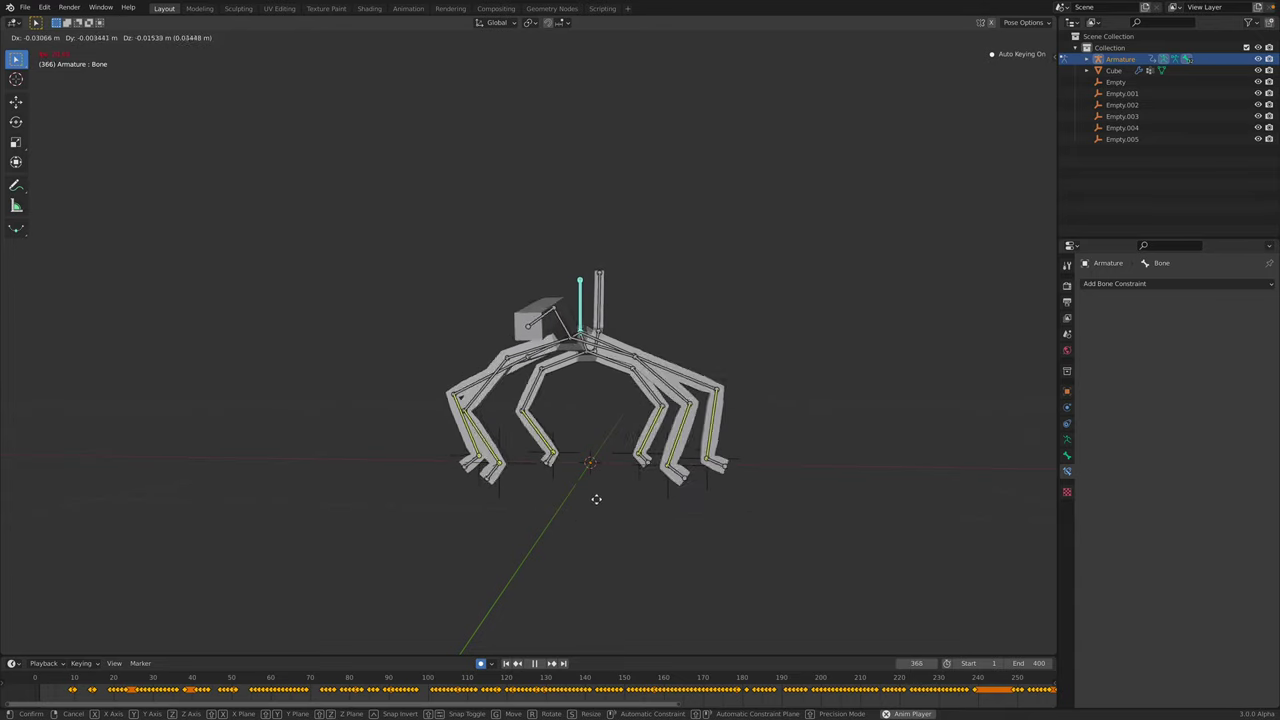
pyautogui.click(605, 500)
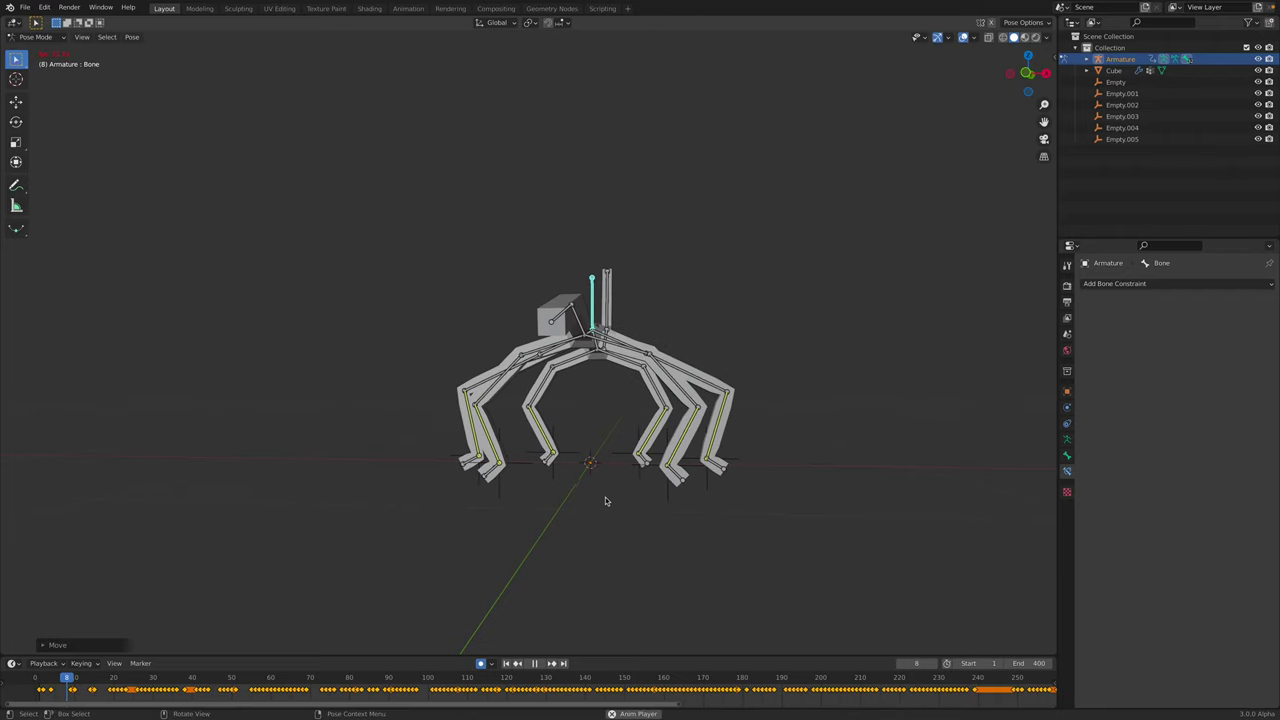
pyautogui.press('space')
# - Delete the root bone's recorded keyframes from about frame 320 to frame 400 in the timeline
pyautogui.moveTo(606, 500); pyautogui.dragTo(626, 516, button='middle')
pyautogui.scroll(-10, 757, 686)
pyautogui.scroll(-3, 757, 686)
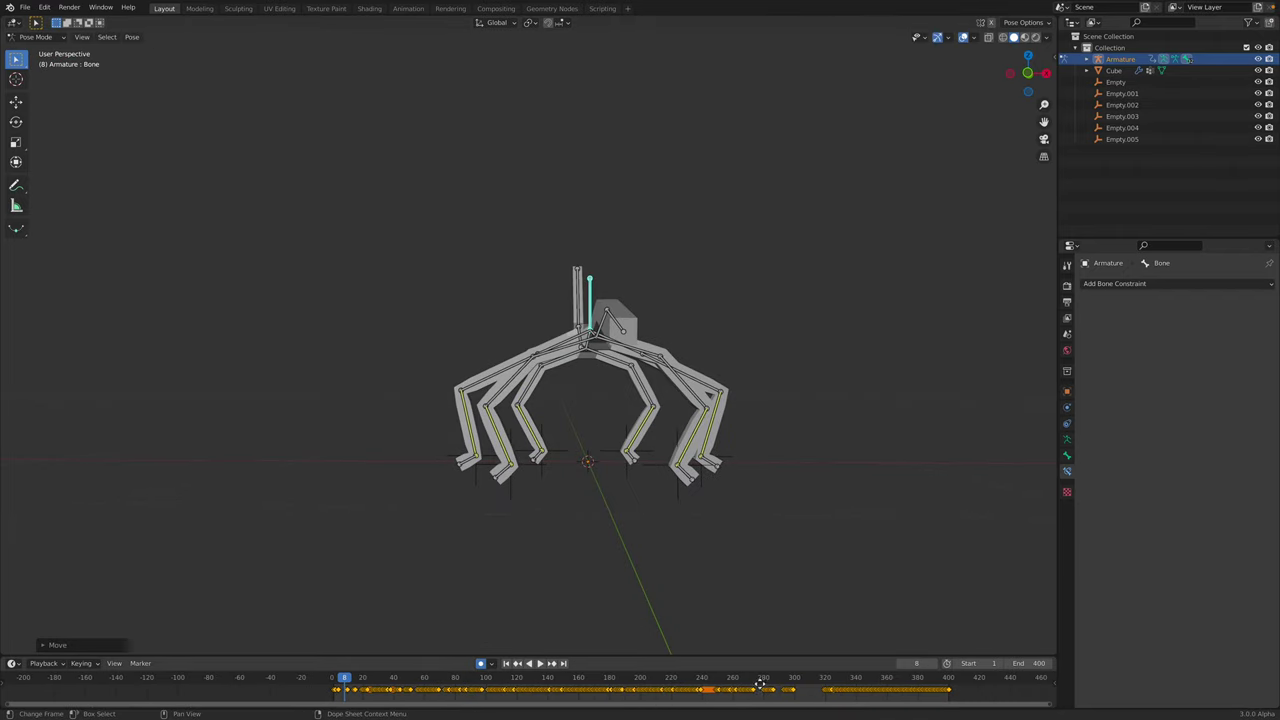
pyautogui.moveTo(760, 684); pyautogui.dragTo(702, 686, button='middle')
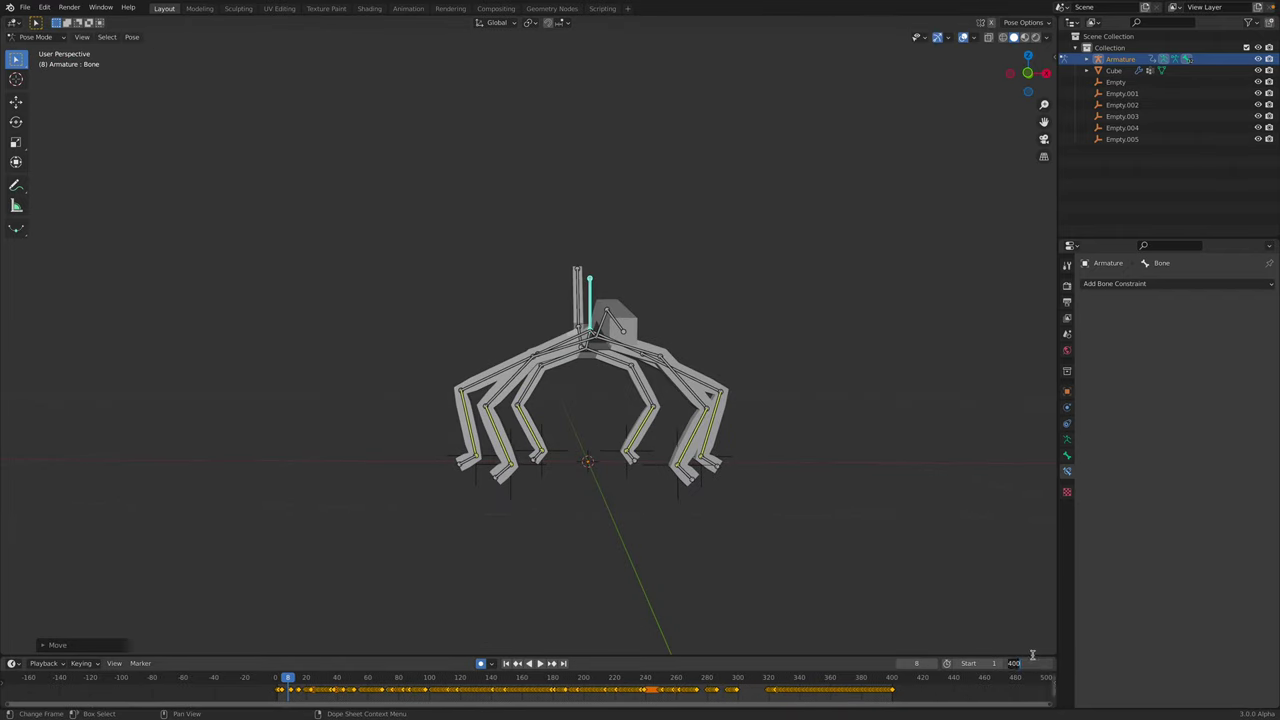
pyautogui.press('Return')
pyautogui.click(758, 686)
pyautogui.moveTo(759, 685); pyautogui.dragTo(766, 687)
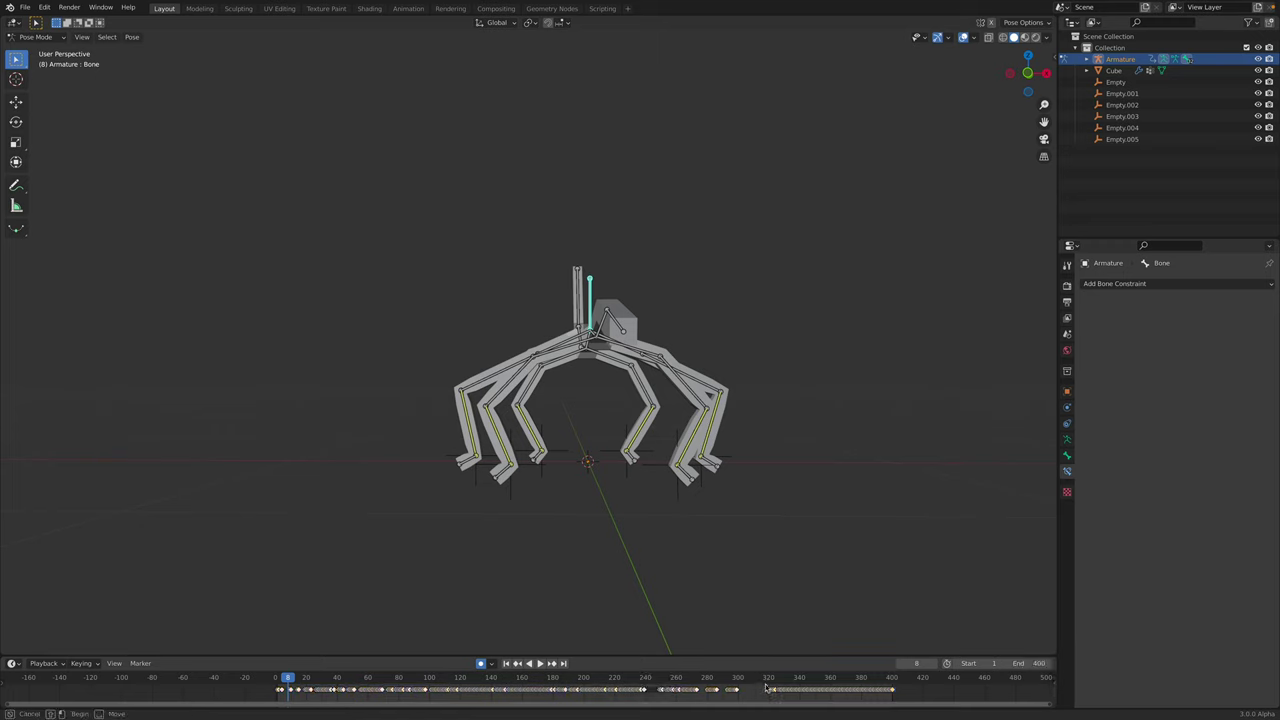
pyautogui.moveTo(893, 699); pyautogui.dragTo(896, 701)
pyautogui.press('x')
pyautogui.click(849, 687)
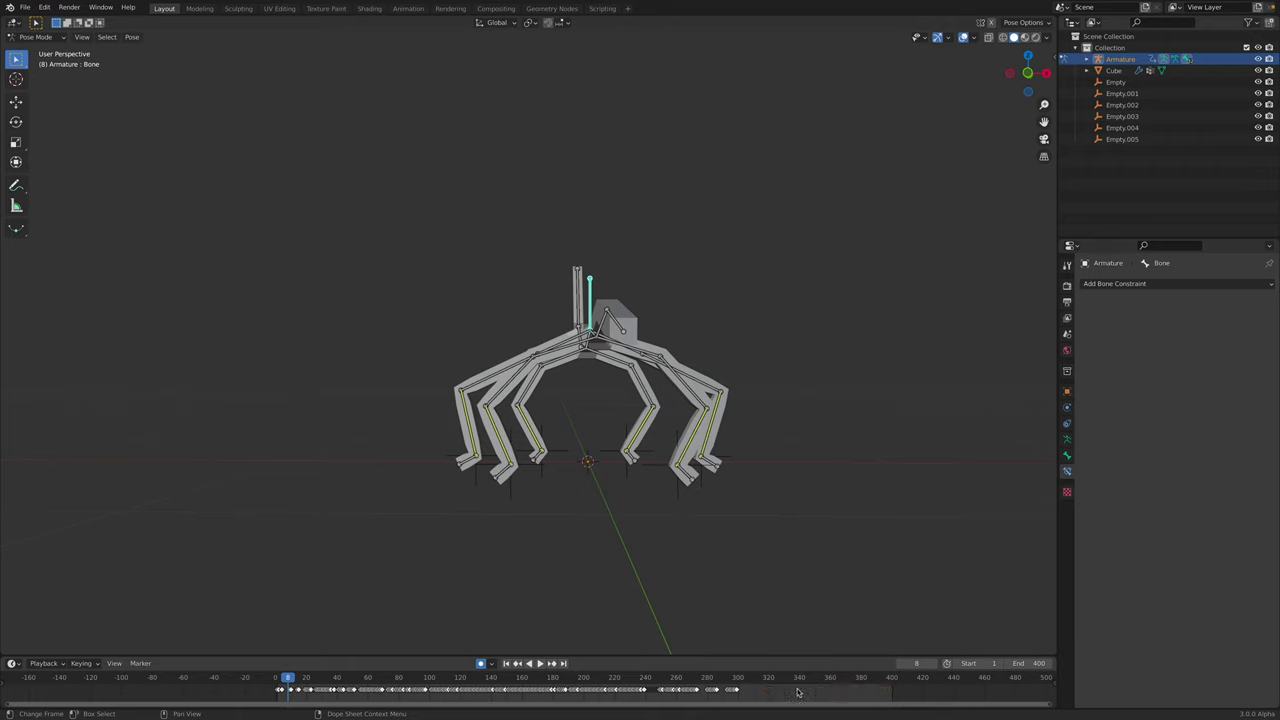
# - Play the animation from the first frame and examine the creature's motion from the side
pyautogui.moveTo(664, 683); pyautogui.dragTo(283, 680)
pyautogui.click(506, 663)
pyautogui.click(540, 663)
pyautogui.moveTo(617, 534); pyautogui.dragTo(586, 533, button='middle')
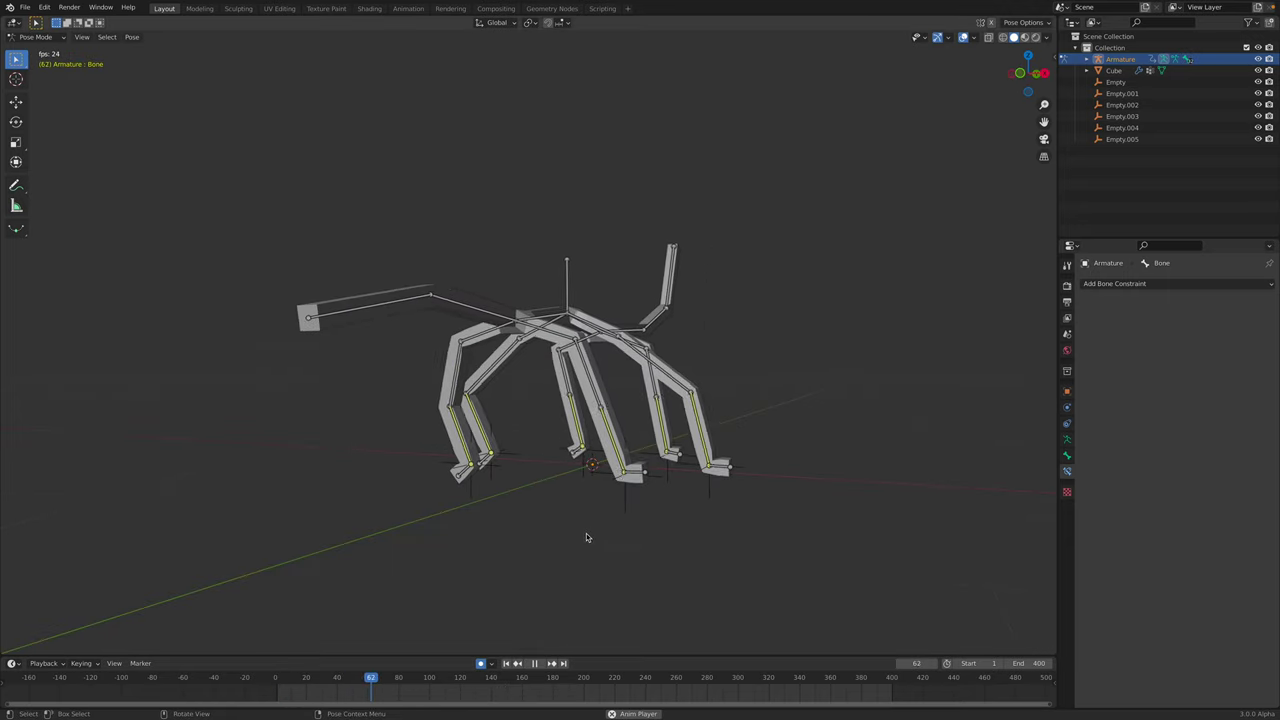
pyautogui.moveTo(535, 500); pyautogui.dragTo(487, 486, button='middle')
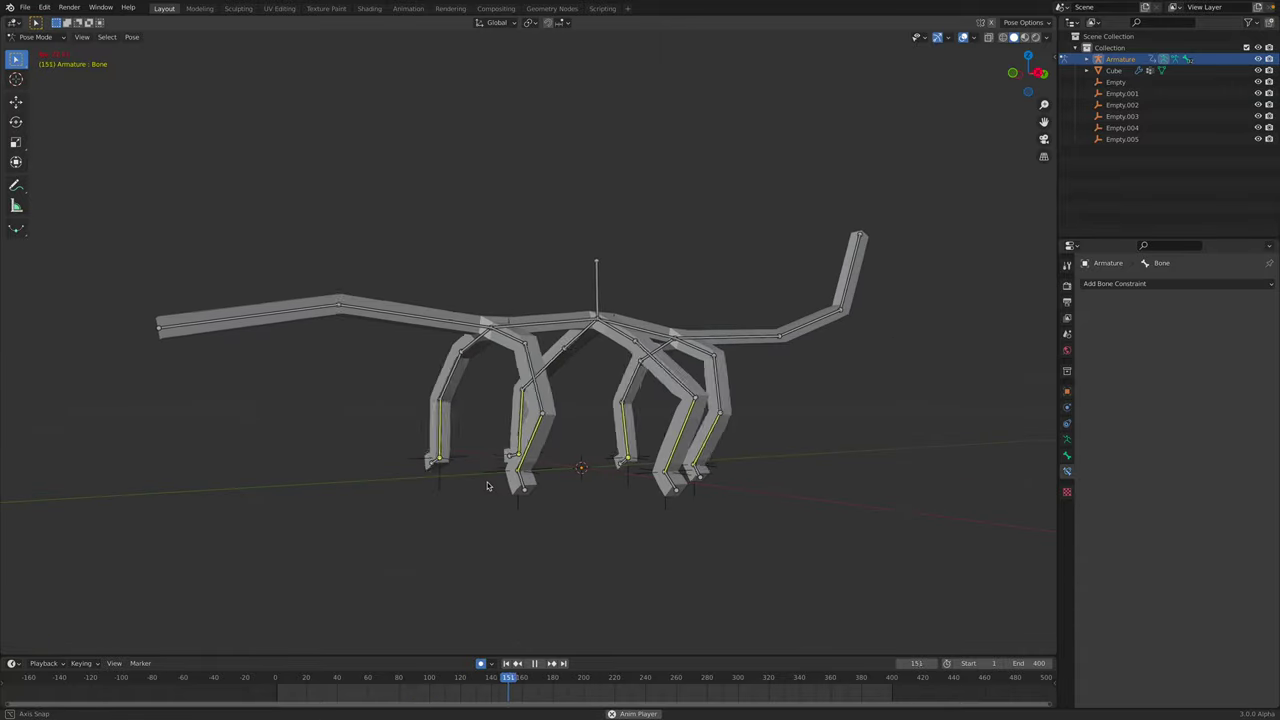
# - Switch the armature to Object Mode and save the file
pyautogui.click(35, 37)
pyautogui.click(38, 50)
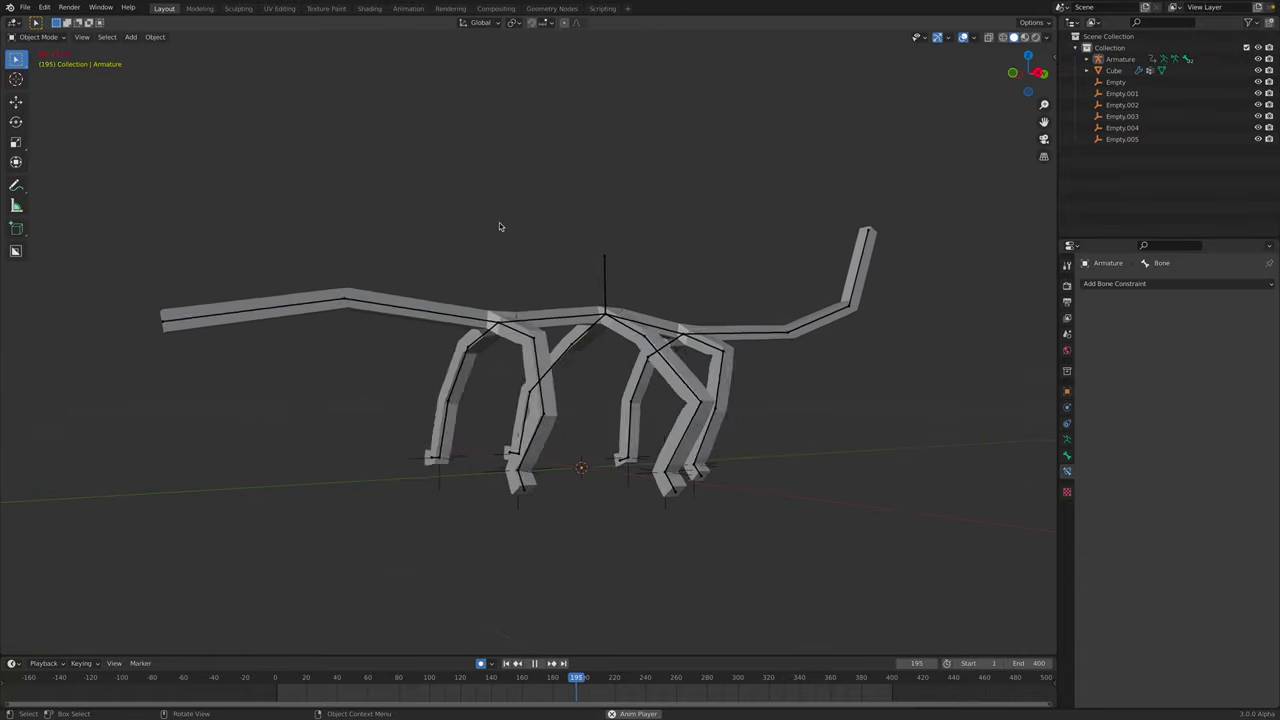
pyautogui.hotkey('ctrl', 's')
# - Put the armature back into Pose Mode and select the long neck's bone nearest the body
pyautogui.click(597, 287)
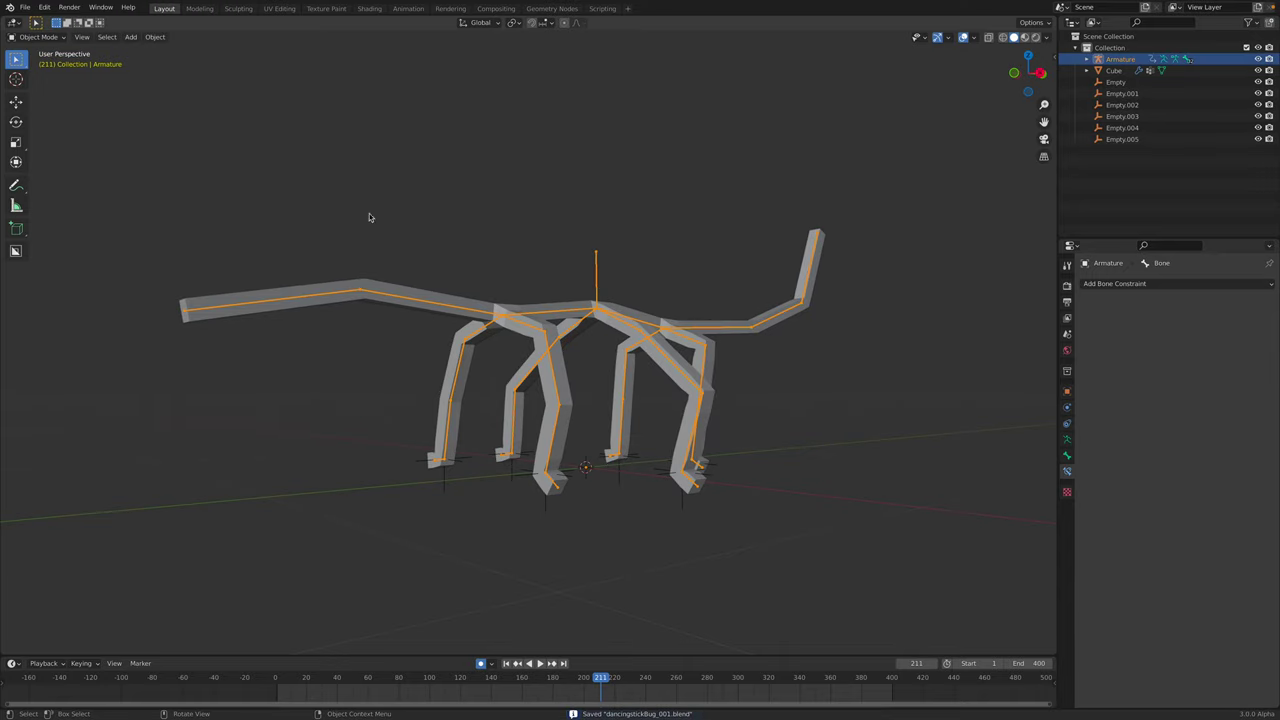
pyautogui.click(38, 37)
pyautogui.click(40, 73)
pyautogui.moveTo(500, 266); pyautogui.dragTo(625, 315, button='middle')
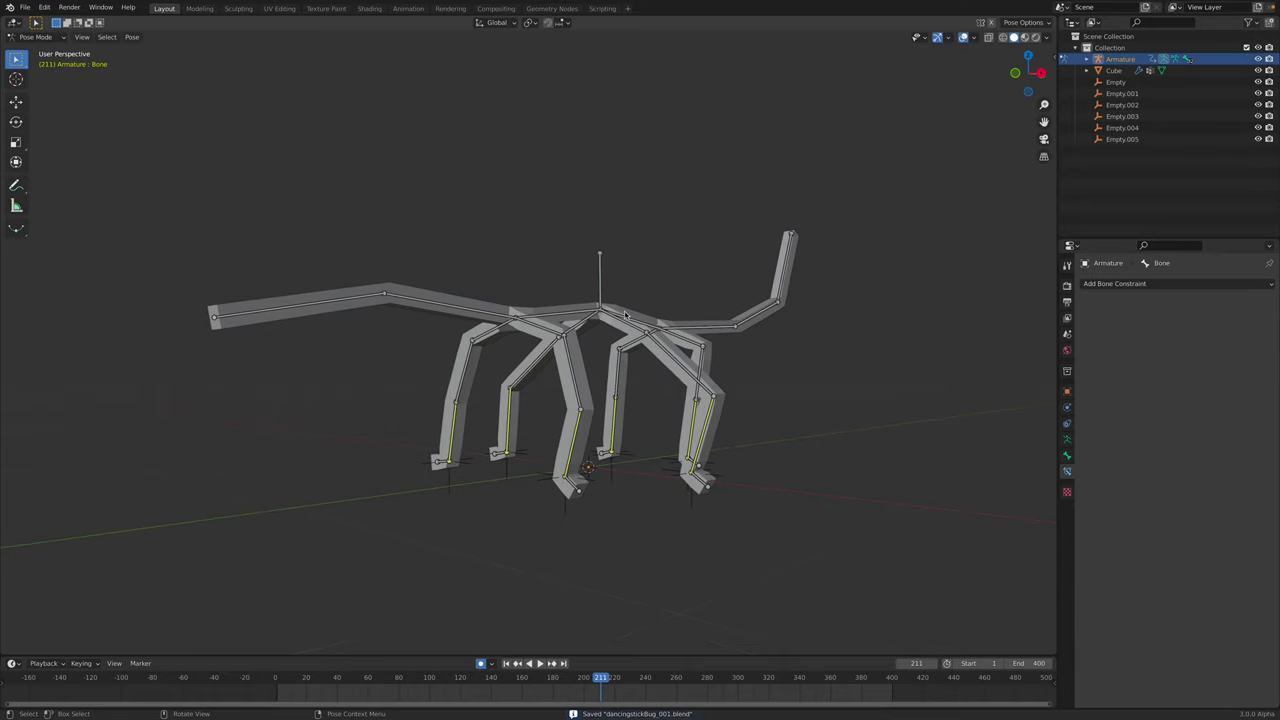
pyautogui.press('a')
pyautogui.click(698, 407)
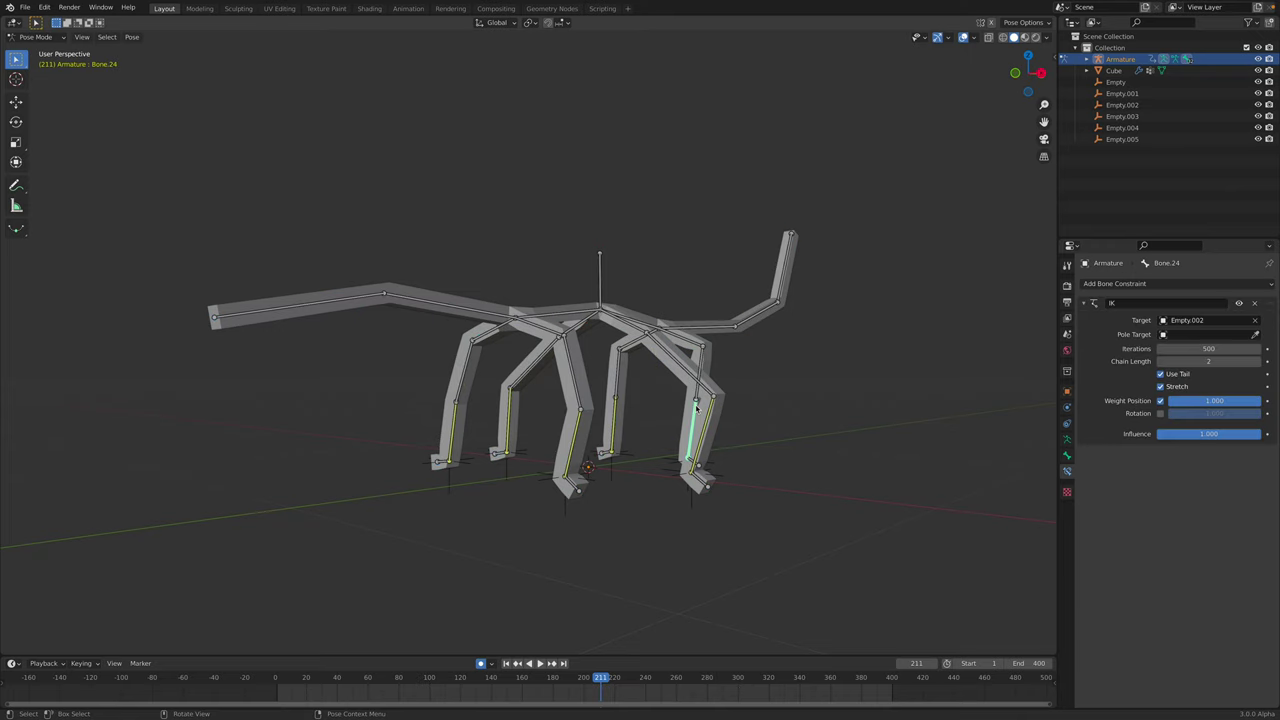
pyautogui.click(748, 322)
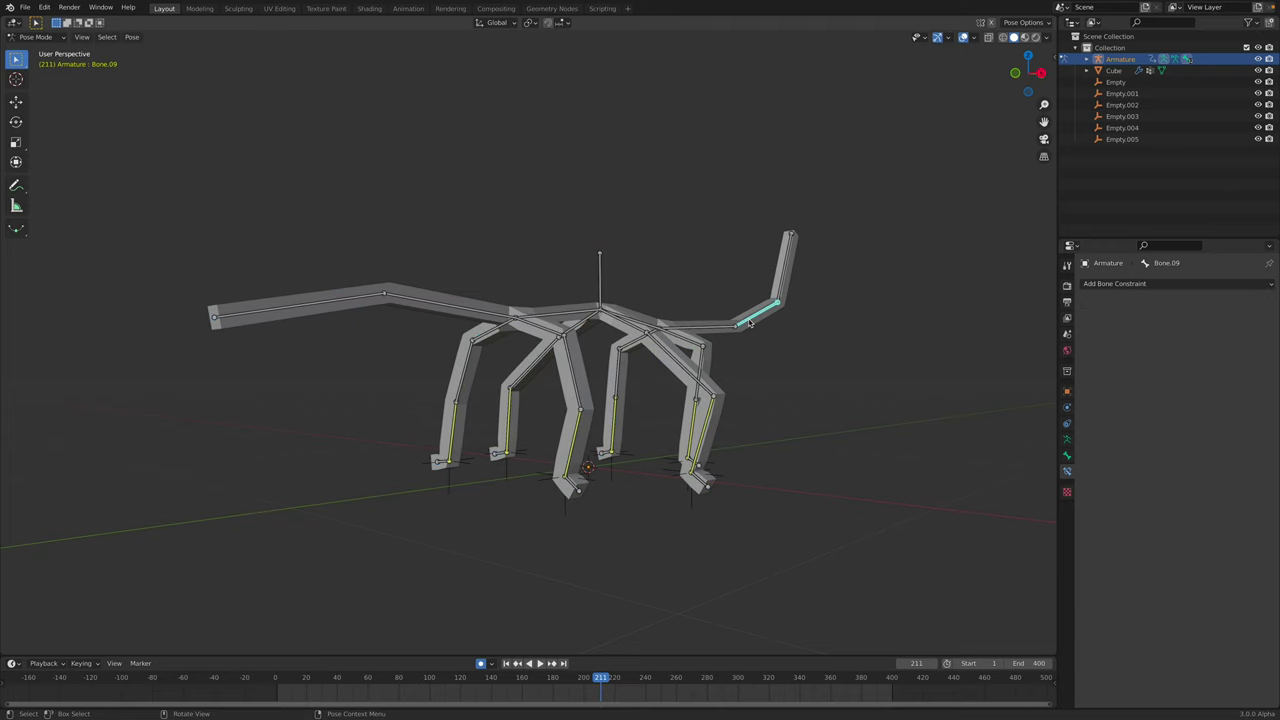
pyautogui.click(357, 301)
pyautogui.click(403, 298)
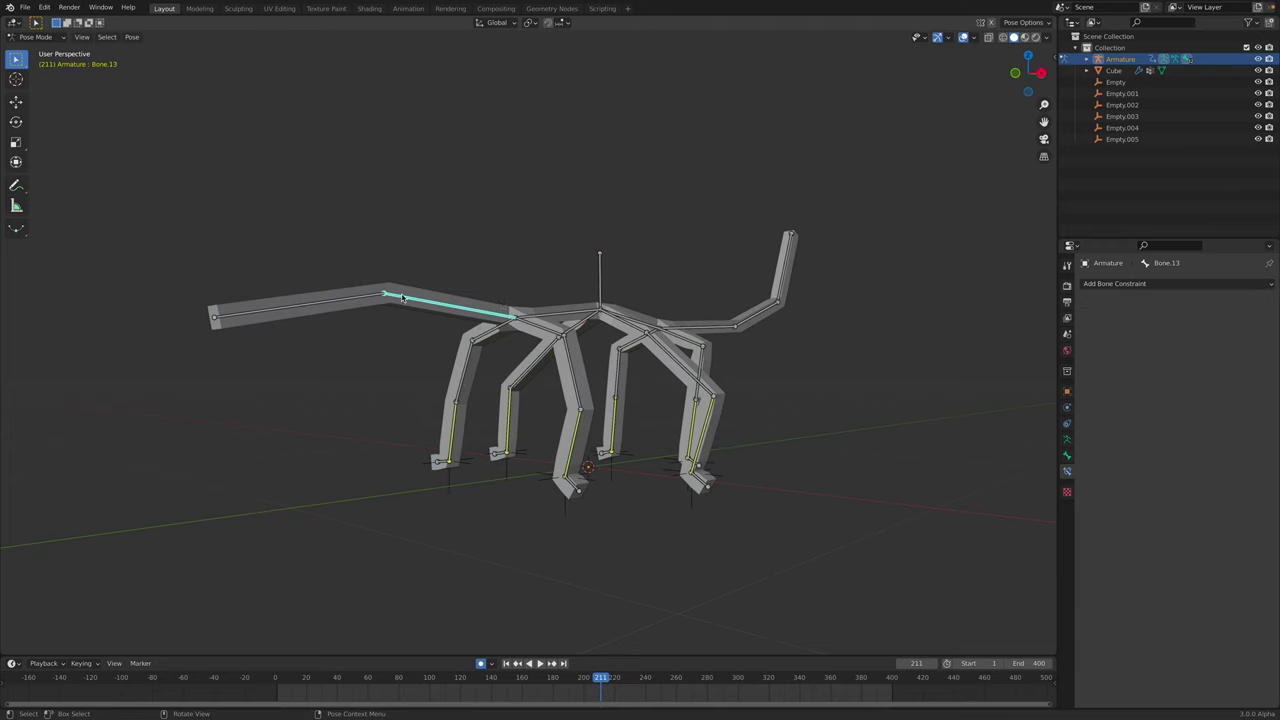
# - Start the Spring Bones simulation in Animation Mode and play the animation to check the swaying neck and tail
pyautogui.click(1066, 455)
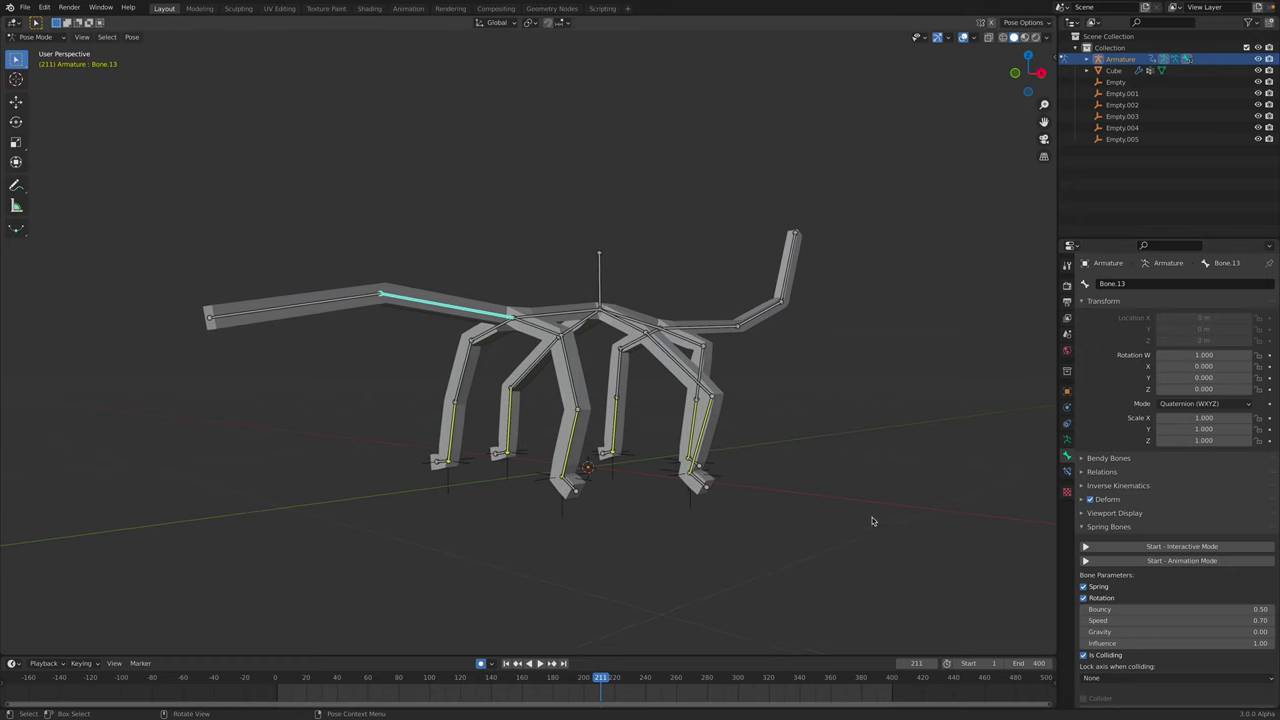
pyautogui.click(1152, 562)
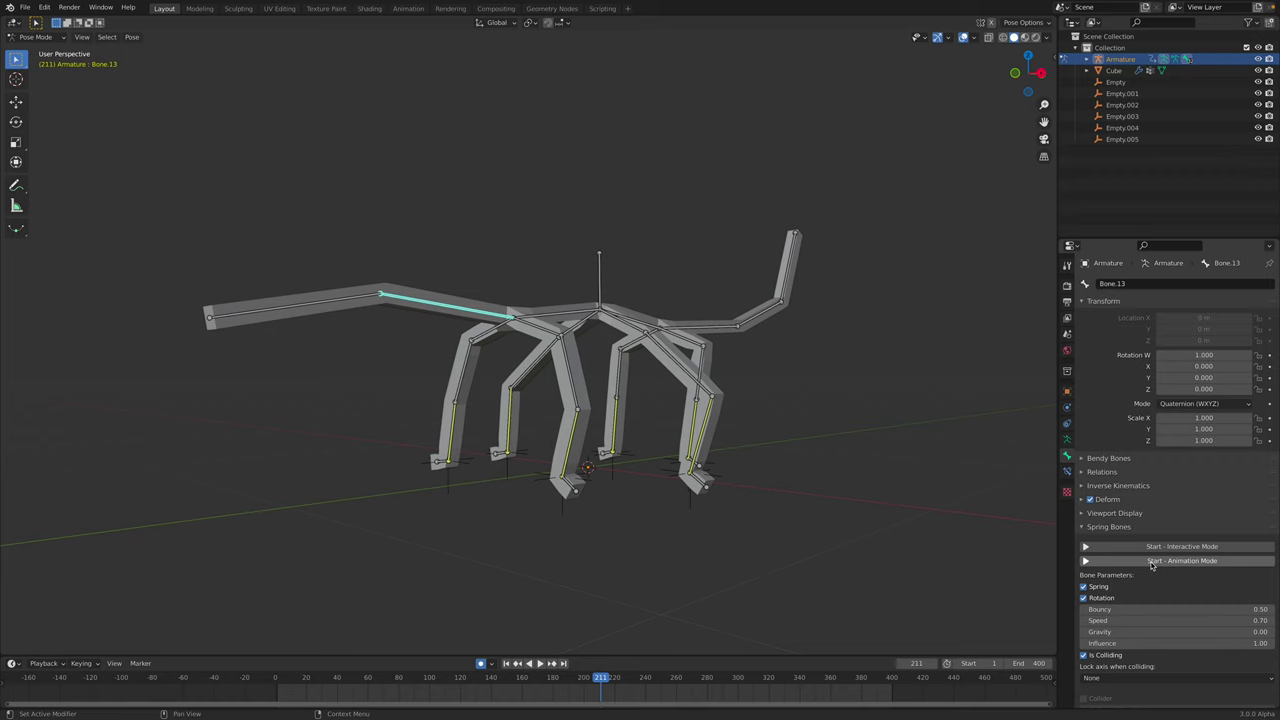
pyautogui.click(1152, 562)
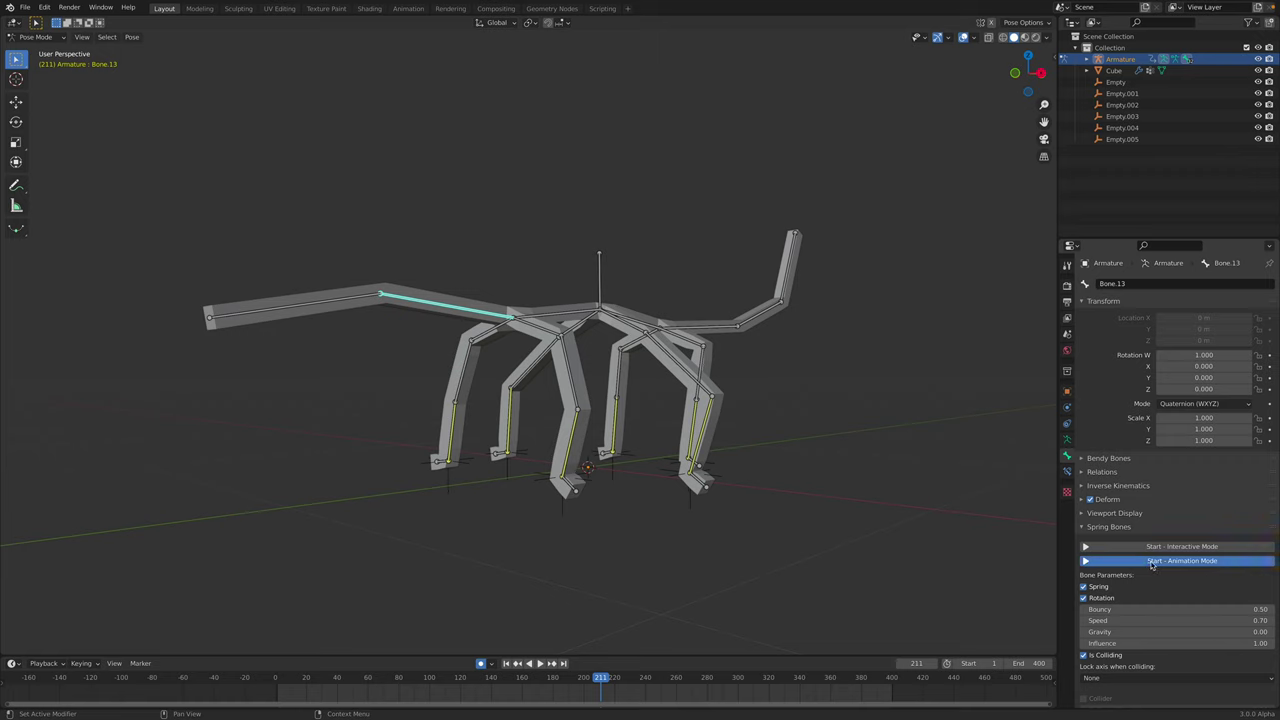
pyautogui.click(538, 663)
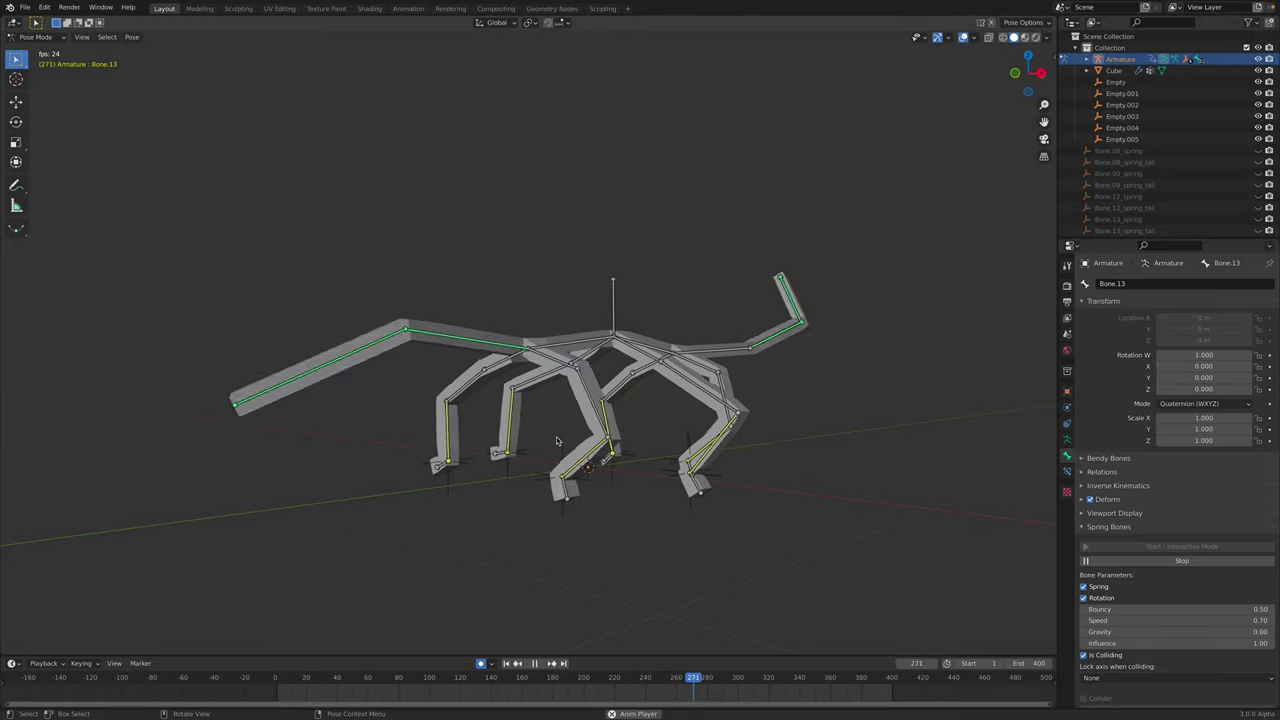
pyautogui.moveTo(557, 441); pyautogui.dragTo(551, 468, button='middle')
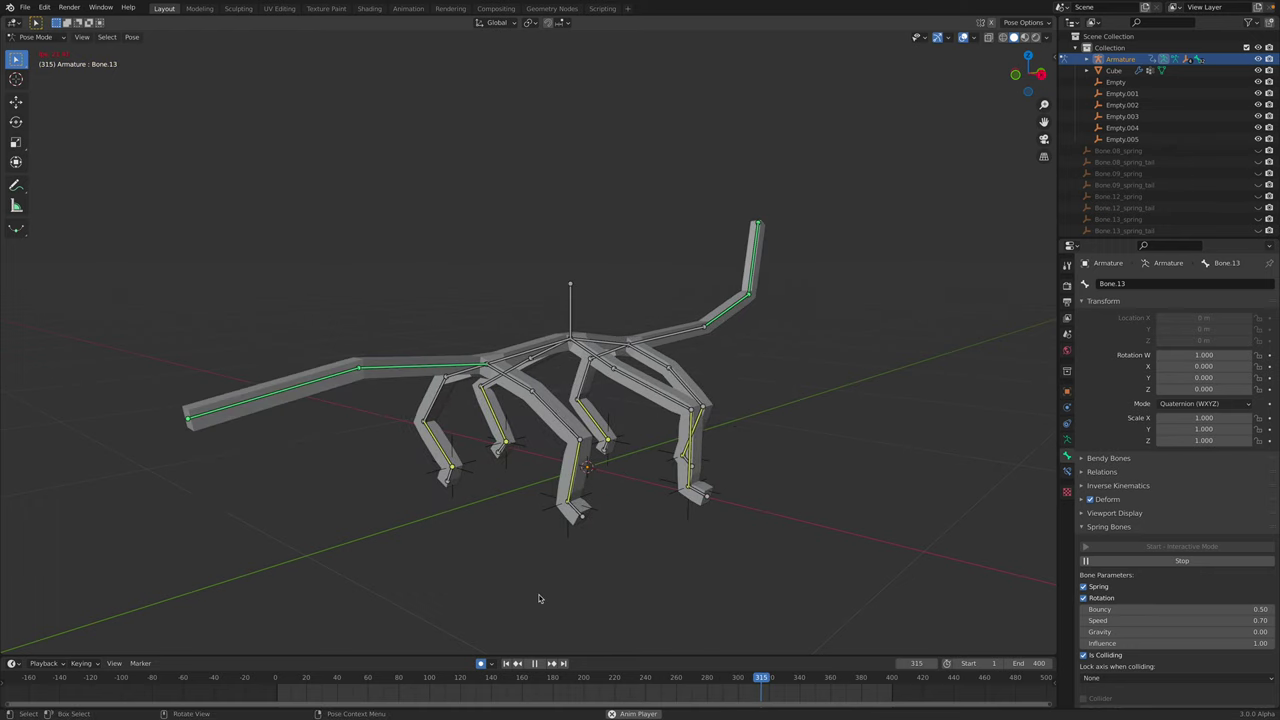
pyautogui.press('space')
# - Return to Object Mode, select the creature's mesh, and save the file
pyautogui.click(55, 42)
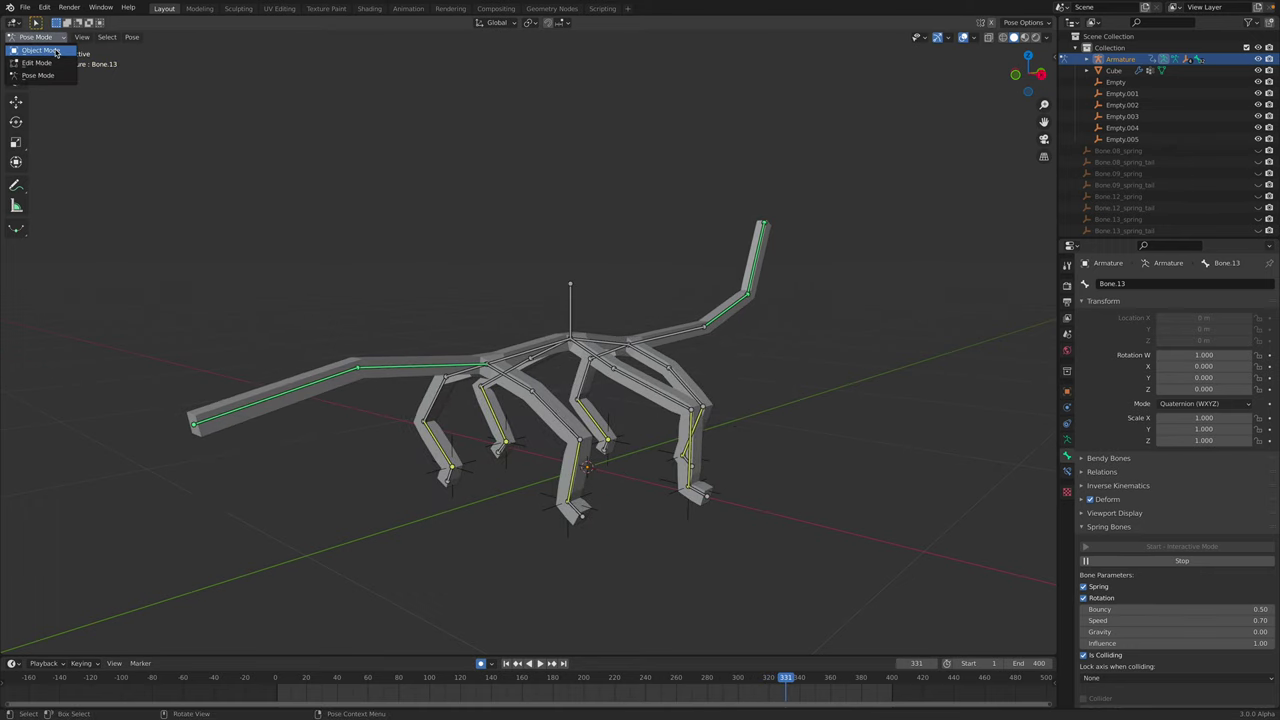
pyautogui.click(40, 47)
pyautogui.click(585, 362)
pyautogui.moveTo(585, 362); pyautogui.dragTo(560, 362, button='middle')
pyautogui.hotkey('ctrl', 's')
# - Show the mesh's modifiers and put the mesh into Edit Mode with X-ray display
pyautogui.click(1068, 410)
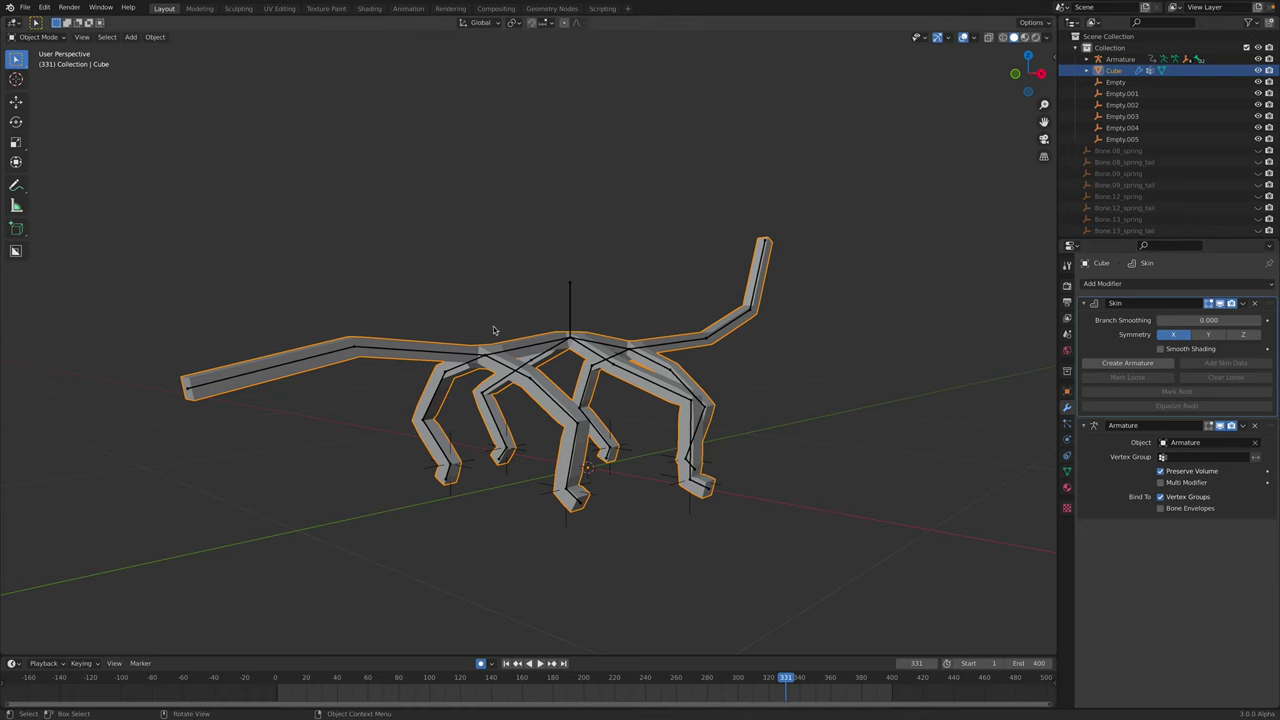
pyautogui.press('Tab')
pyautogui.moveTo(508, 345); pyautogui.dragTo(617, 344, button='middle')
pyautogui.press('Tab')
pyautogui.press('Tab')
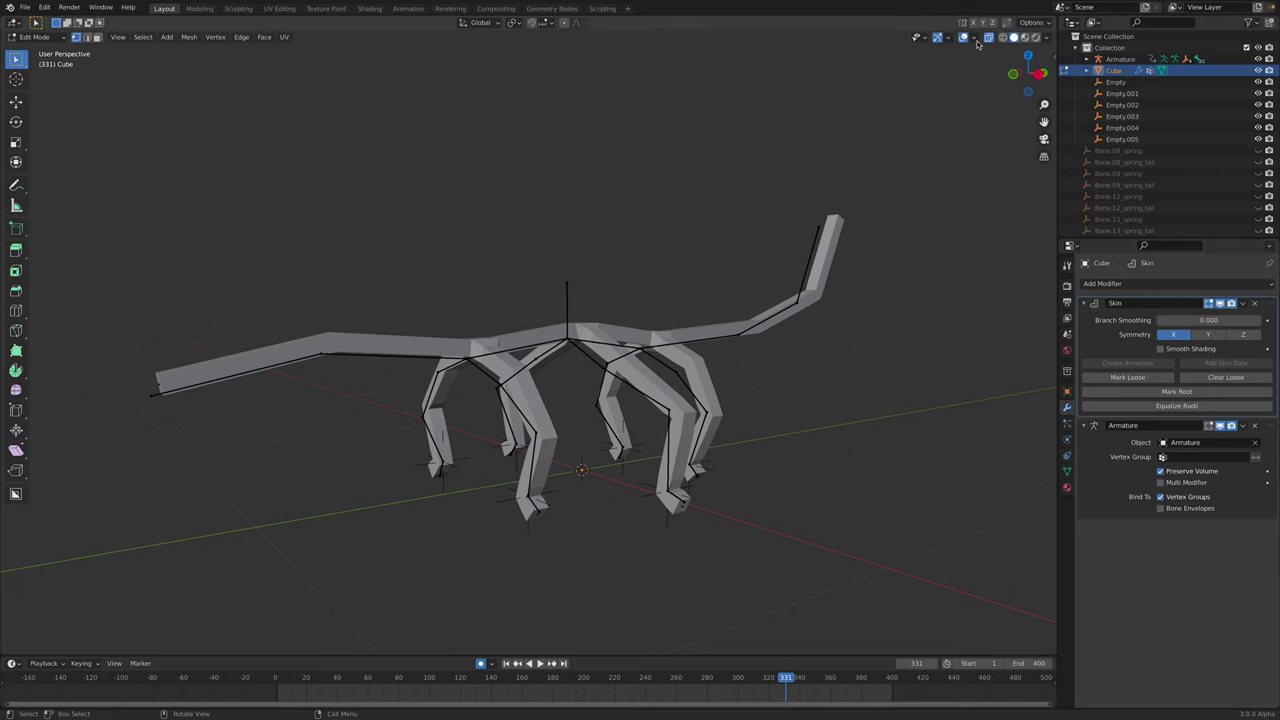
pyautogui.hotkey('alt', 'z')
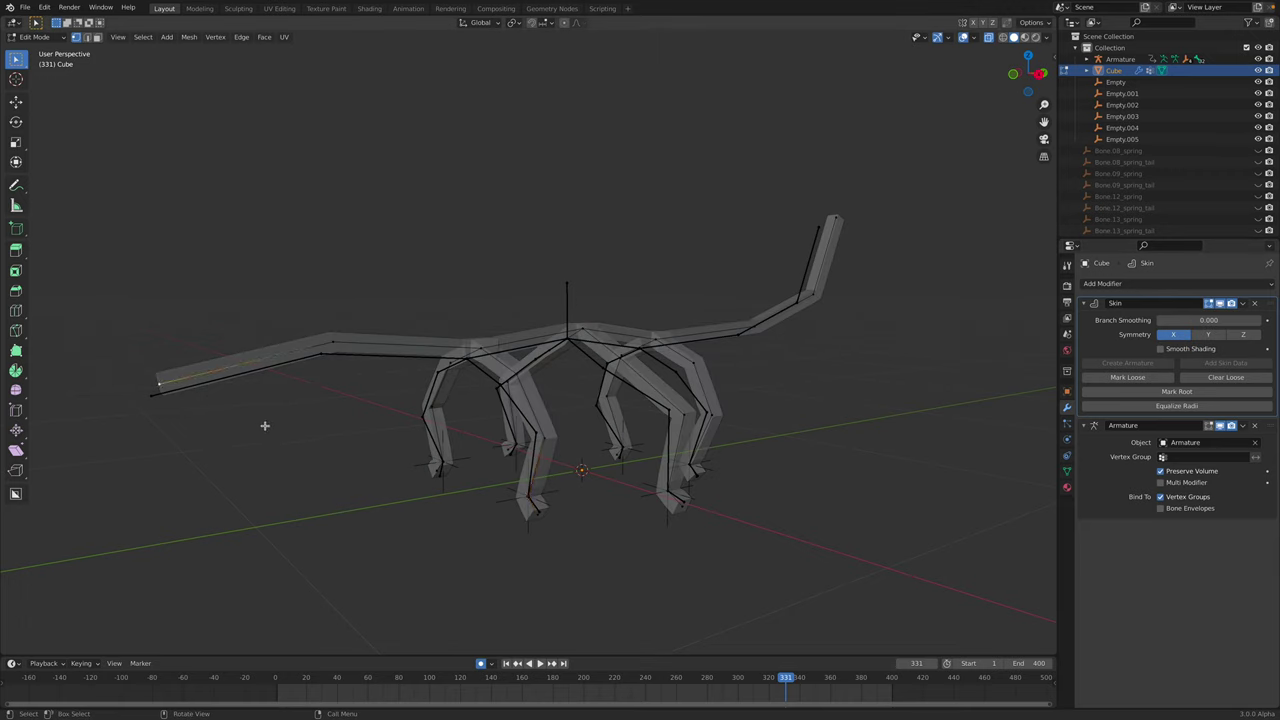
# - Enlarge the skin radius at the head end vertex about three times and adjust the two neck vertices behind it
pyautogui.hotkey('ctrl', 'a')
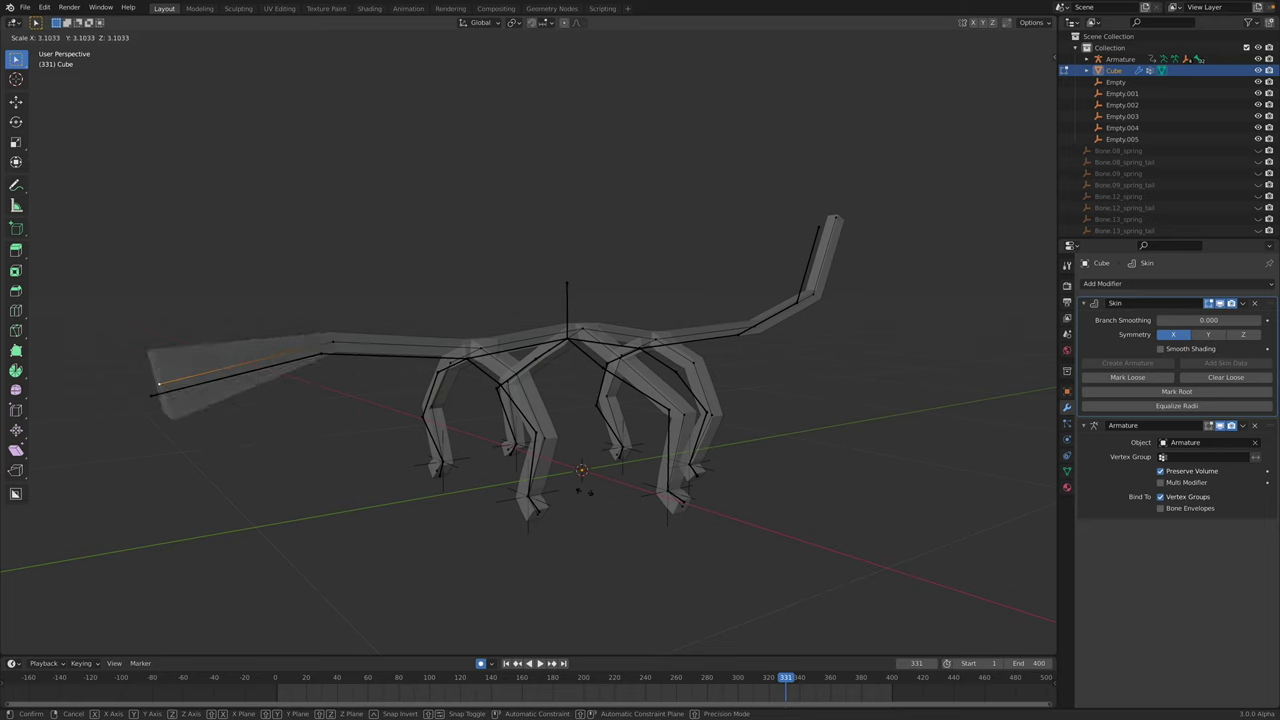
pyautogui.click(581, 490)
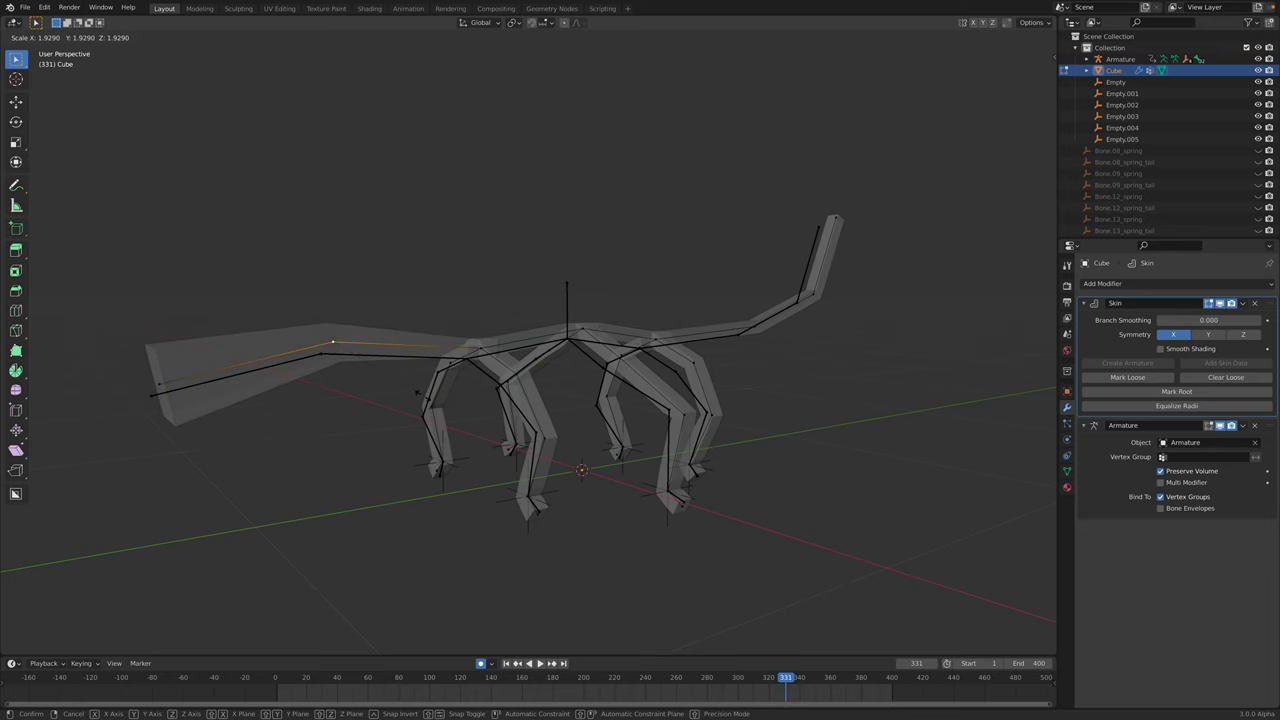
pyautogui.click(490, 354)
pyautogui.hotkey('ctrl', 'a')
pyautogui.click(552, 332)
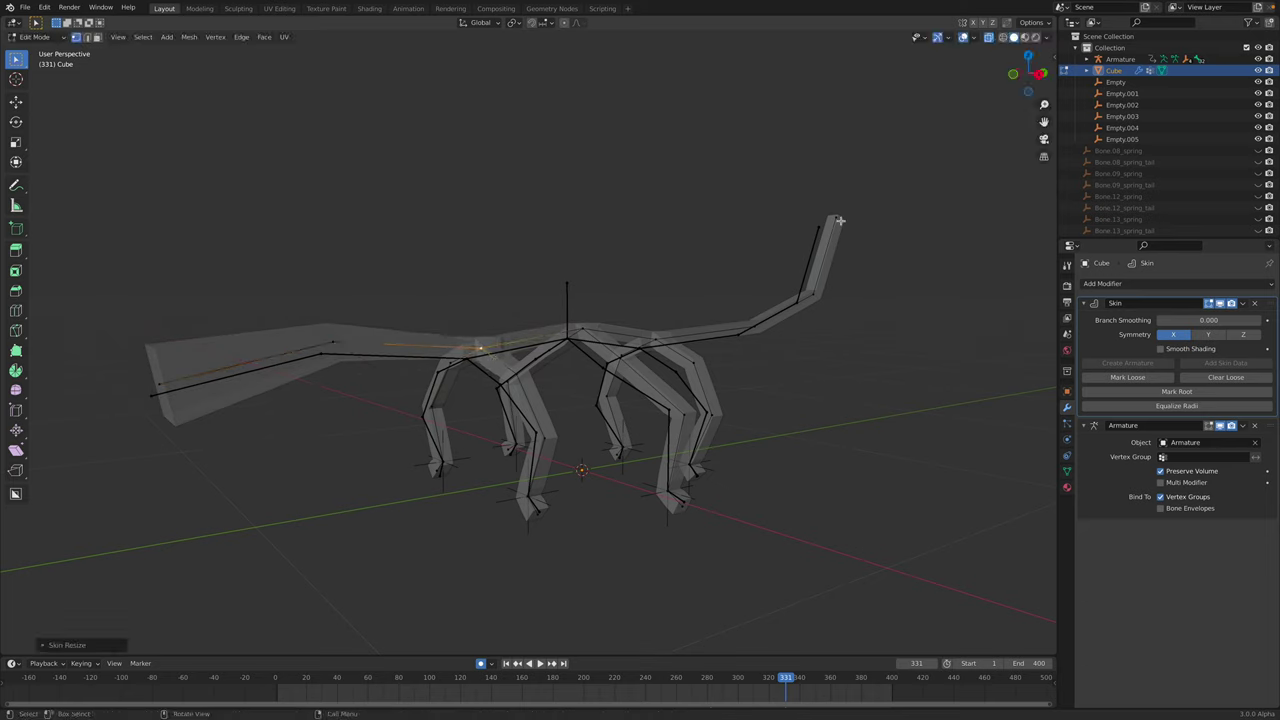
# - Adjust the skin radius of the vertex at the raised tail's tip
pyautogui.click(839, 220)
pyautogui.hotkey('ctrl', 'a')
pyautogui.click(783, 366)
# - Select the end vertices of all six feet and shrink their skin radius to taper the feet
pyautogui.click(680, 514)
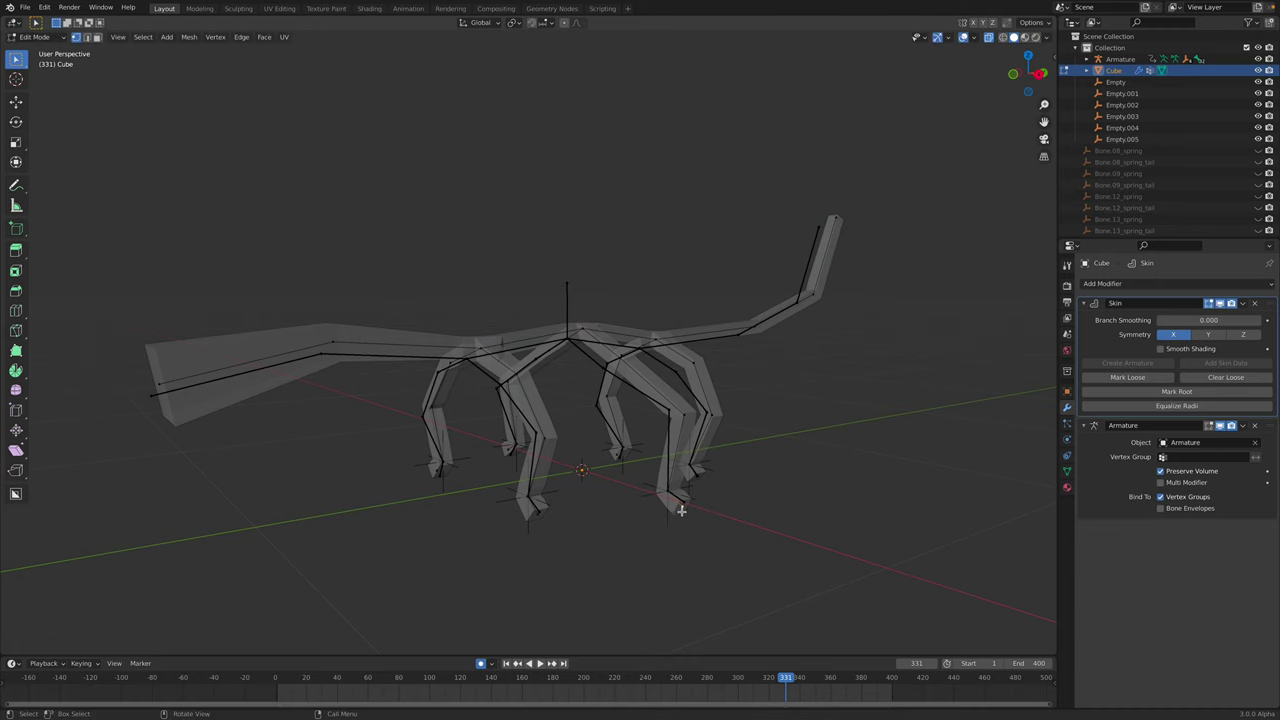
pyautogui.moveTo(680, 514); pyautogui.dragTo(698, 511, button='middle')
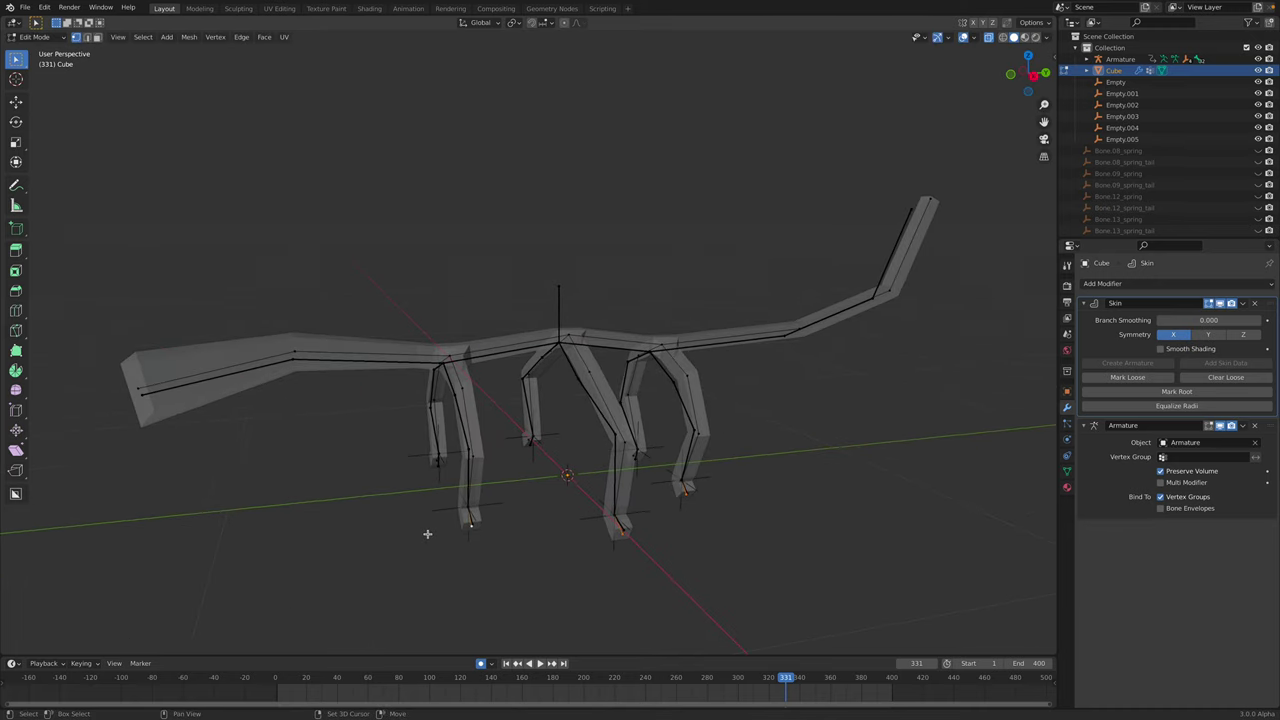
pyautogui.moveTo(427, 534); pyautogui.dragTo(450, 449, button='middle')
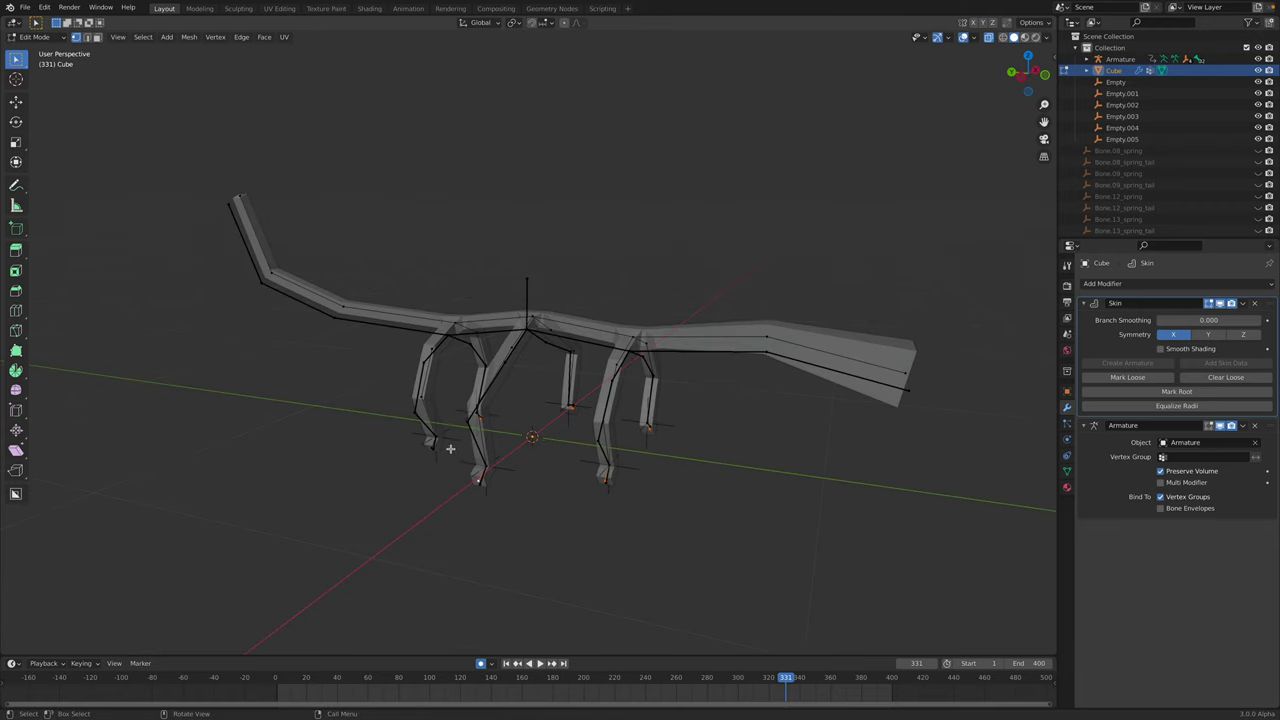
pyautogui.moveTo(601, 496); pyautogui.dragTo(709, 517, button='middle')
pyautogui.press('s')
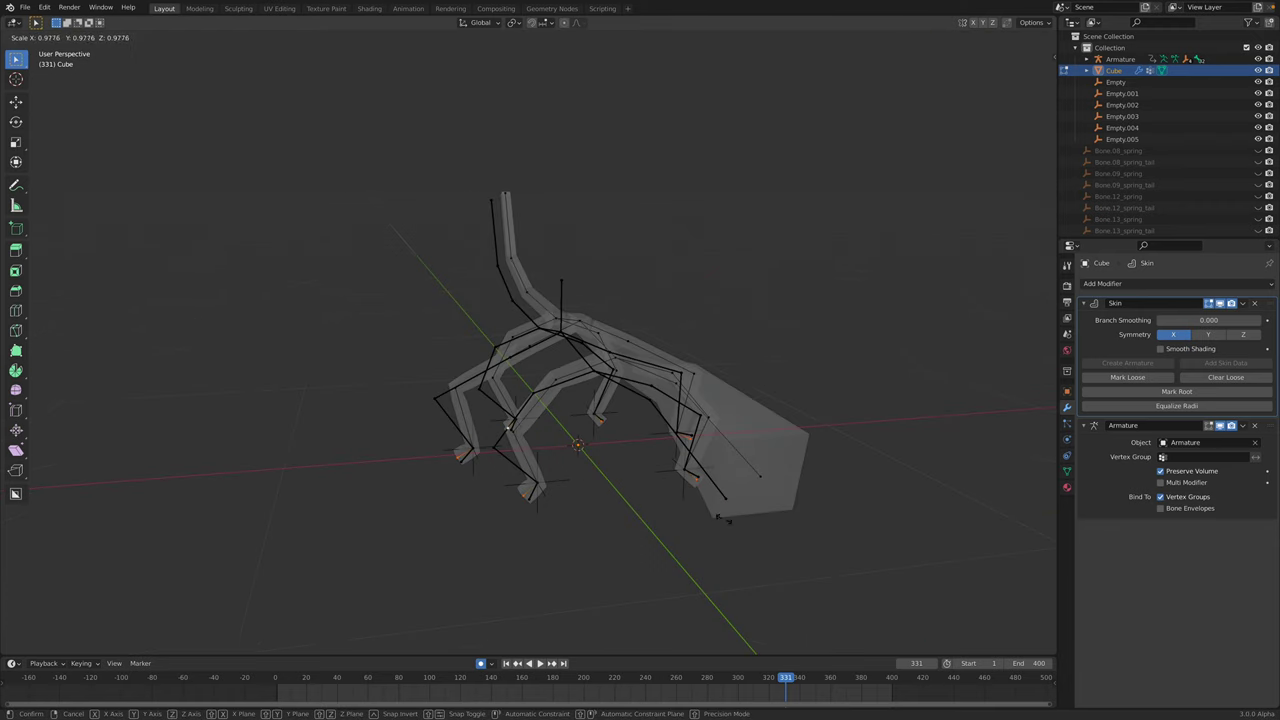
pyautogui.click(627, 479)
pyautogui.moveTo(683, 503); pyautogui.dragTo(663, 509, button='middle')
pyautogui.hotkey('ctrl', 'a')
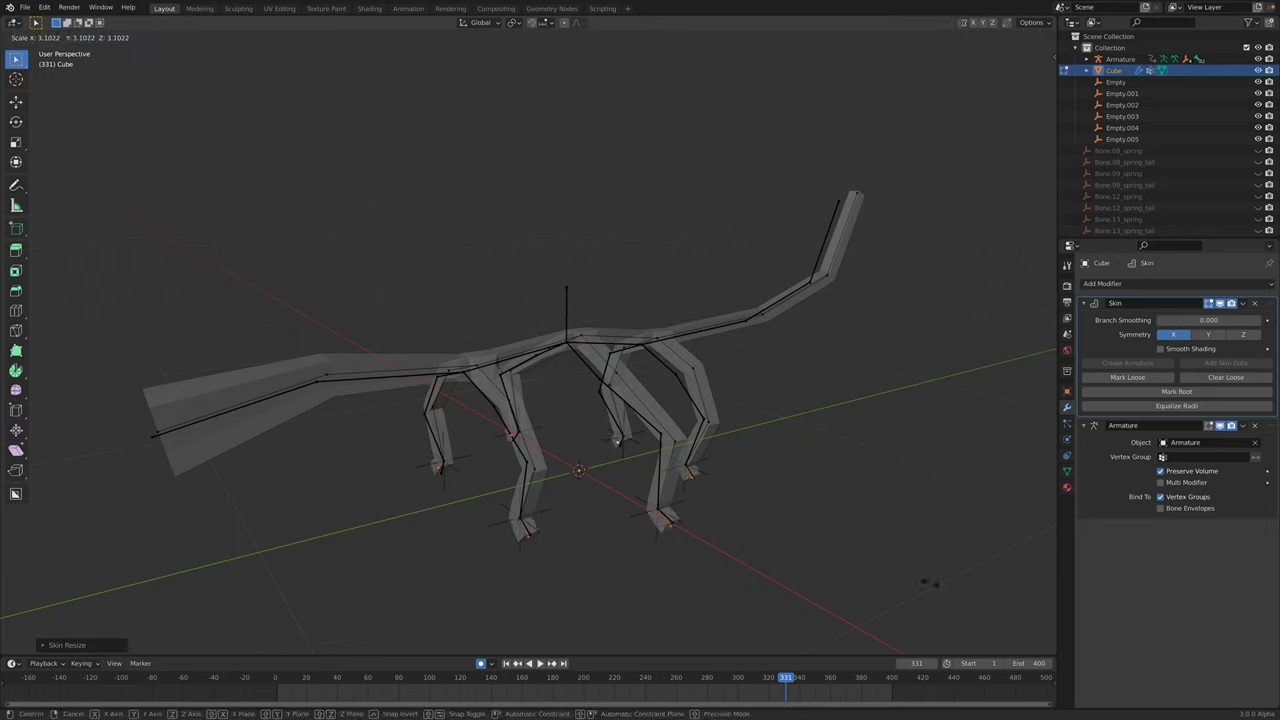
pyautogui.click(699, 542)
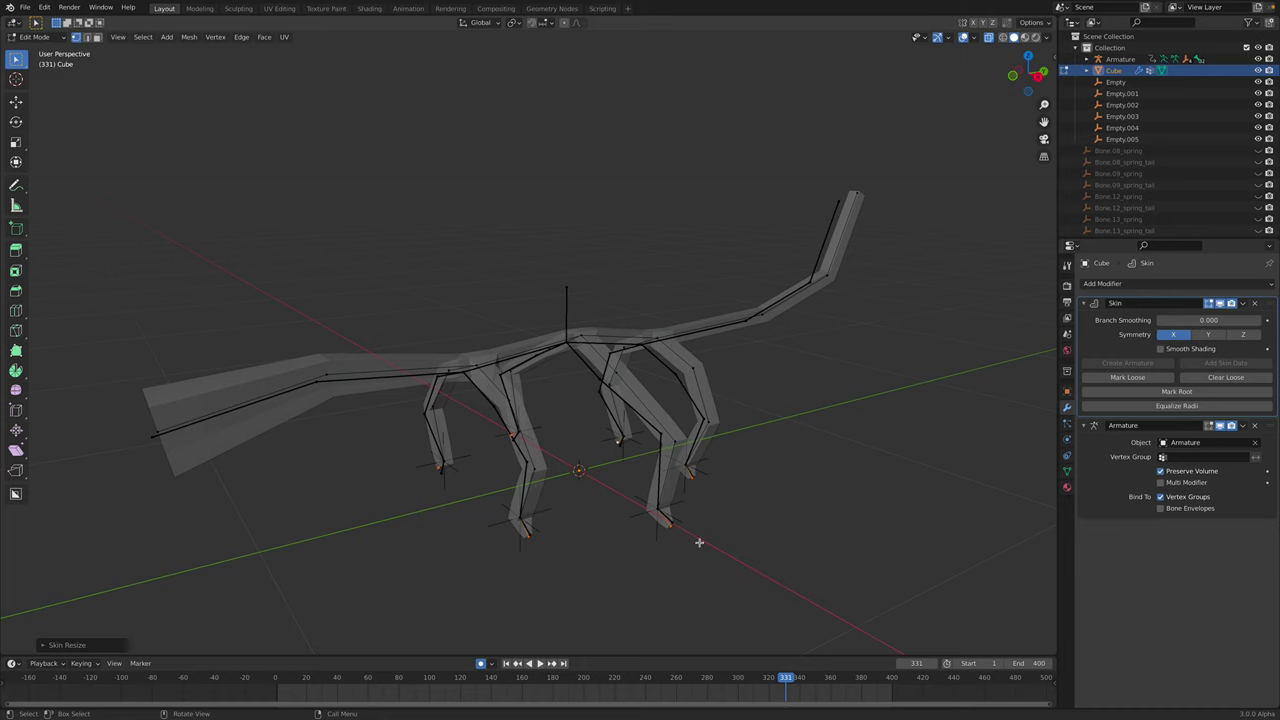
# - Return the mesh to Object Mode, deselect it and turn off X-ray display
pyautogui.press('Tab')
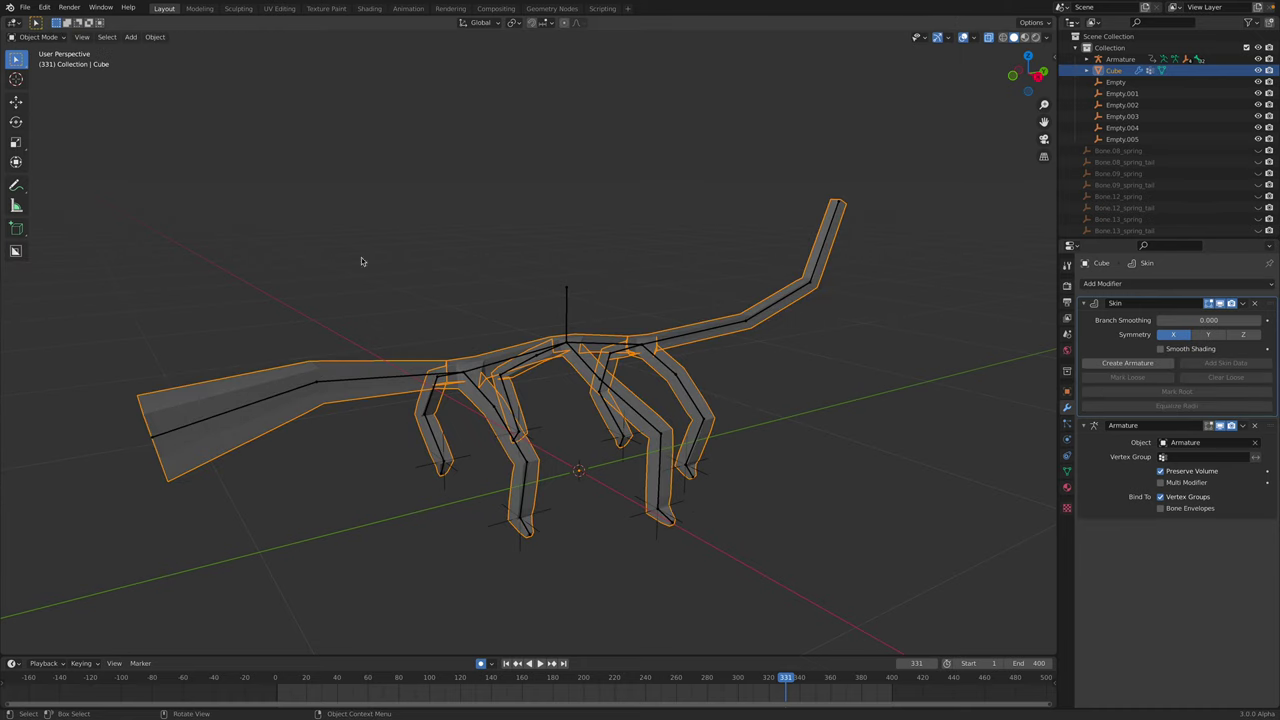
pyautogui.click(48, 38)
pyautogui.click(405, 252)
pyautogui.moveTo(405, 252); pyautogui.dragTo(400, 229, button='middle')
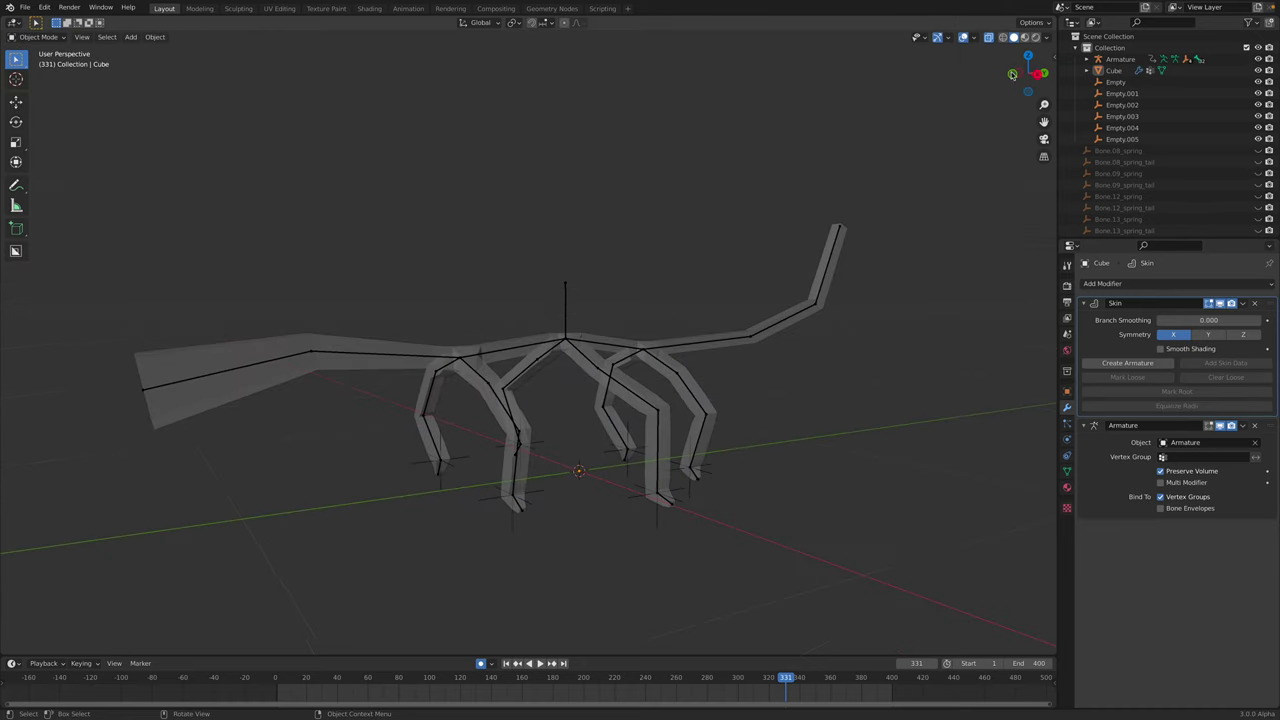
pyautogui.click(988, 37)
# - Play the animation with the new skin radii from an earlier frame, stop playback and save the file
pyautogui.press('space')
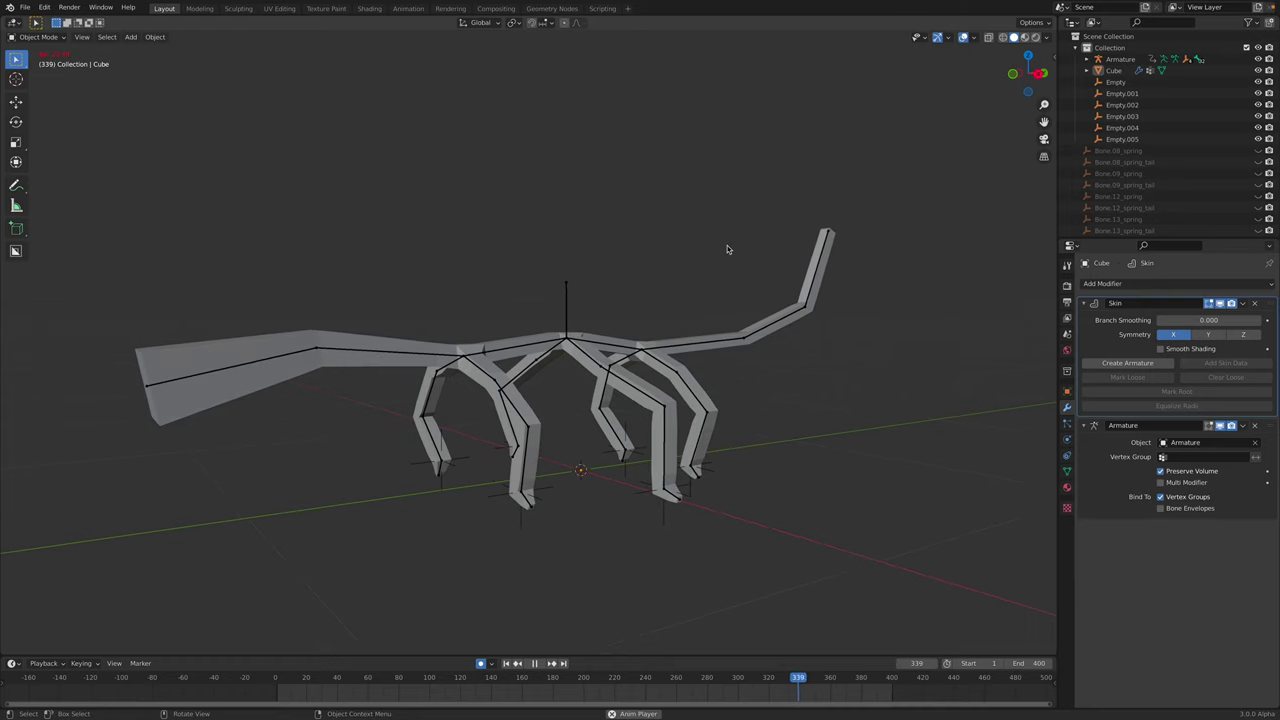
pyautogui.click(390, 679)
pyautogui.moveTo(342, 679); pyautogui.dragTo(322, 679)
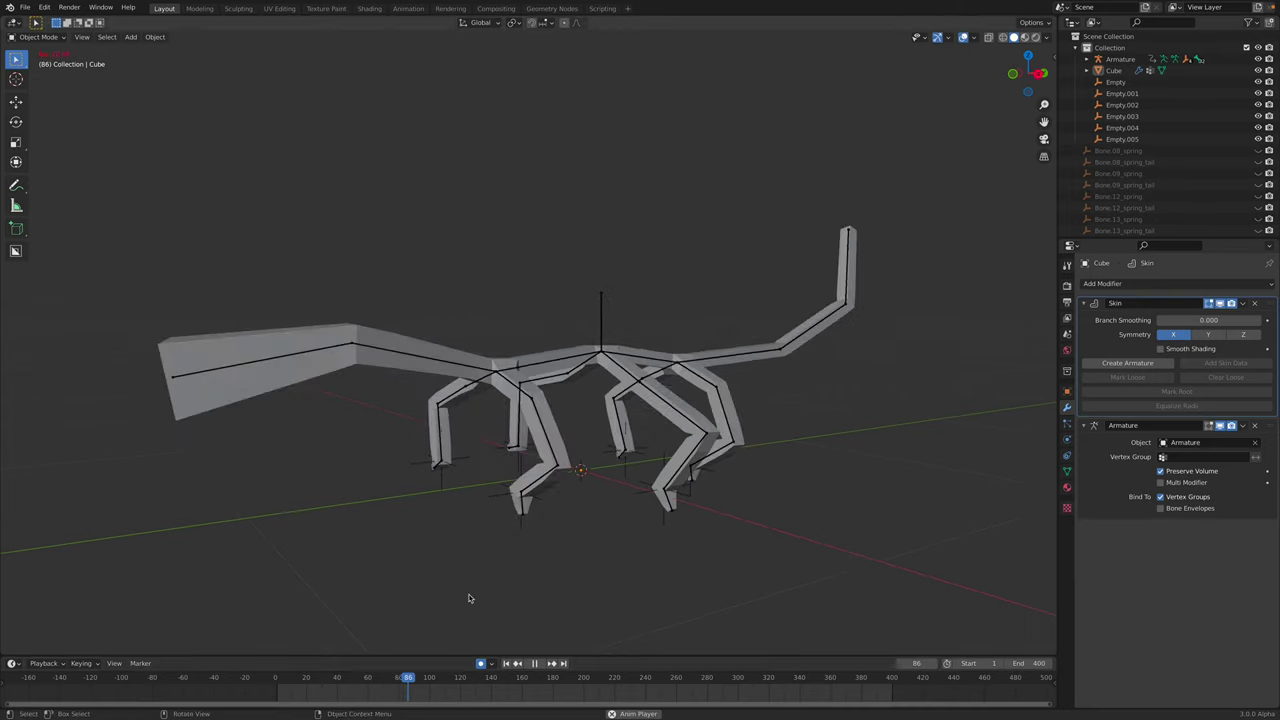
pyautogui.press('space')
pyautogui.hotkey('ctrl', 's')
pyautogui.keyDown('shift'); pyautogui.moveTo(610, 496); pyautogui.dragTo(657, 494, button='middle'); pyautogui.keyUp('shift')
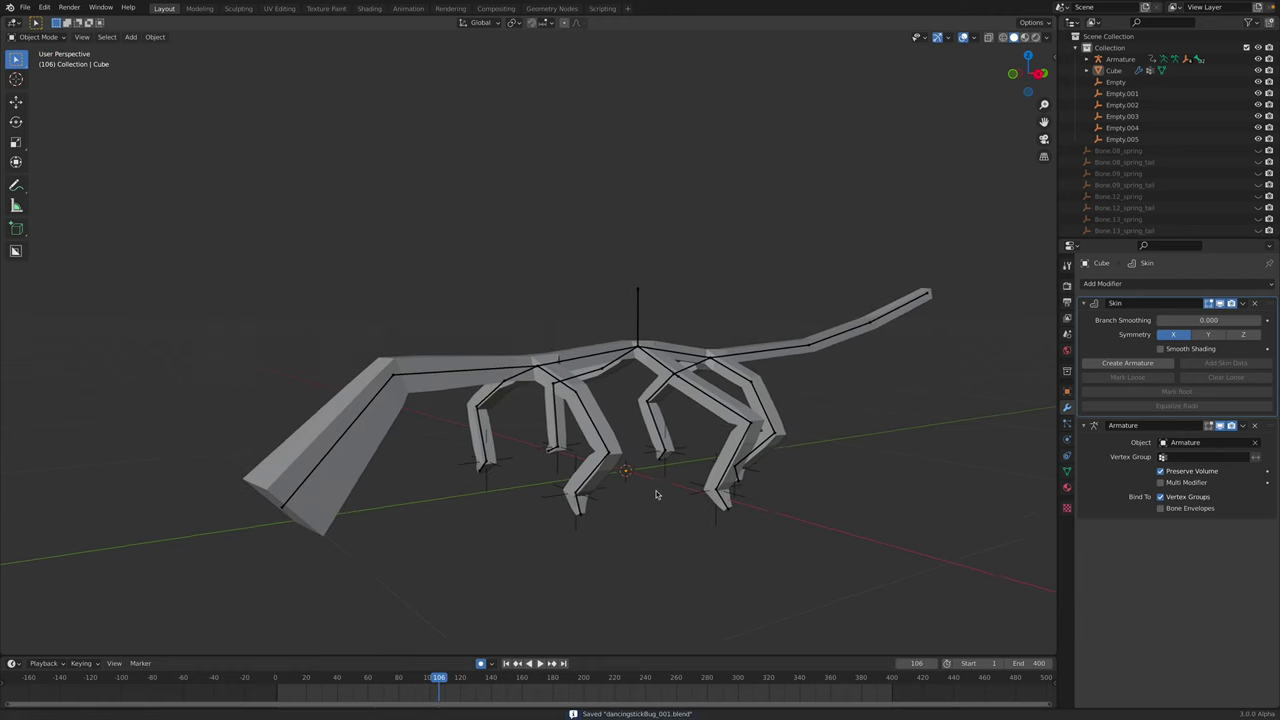
# - Select the skin mesh, go back to frame 1 and replay the animation to examine the deformation from different angles
pyautogui.click(541, 365)
pyautogui.click(507, 663)
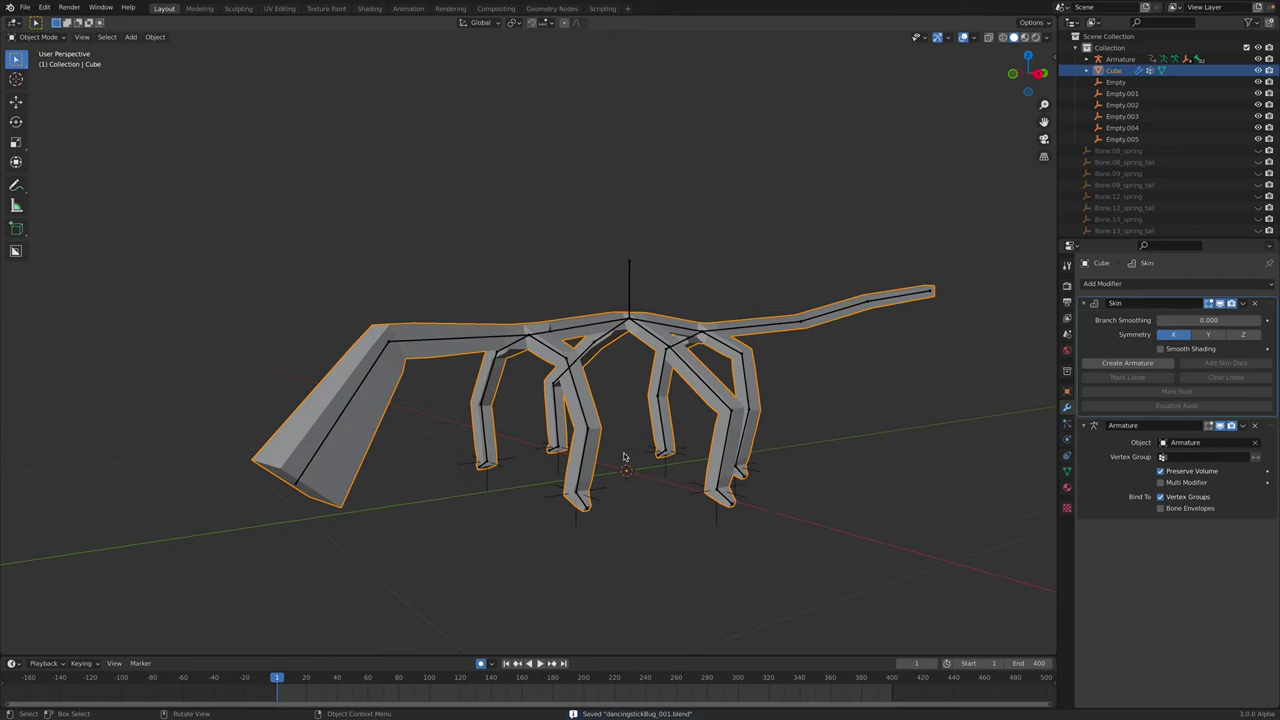
pyautogui.moveTo(545, 375); pyautogui.dragTo(567, 367, button='middle')
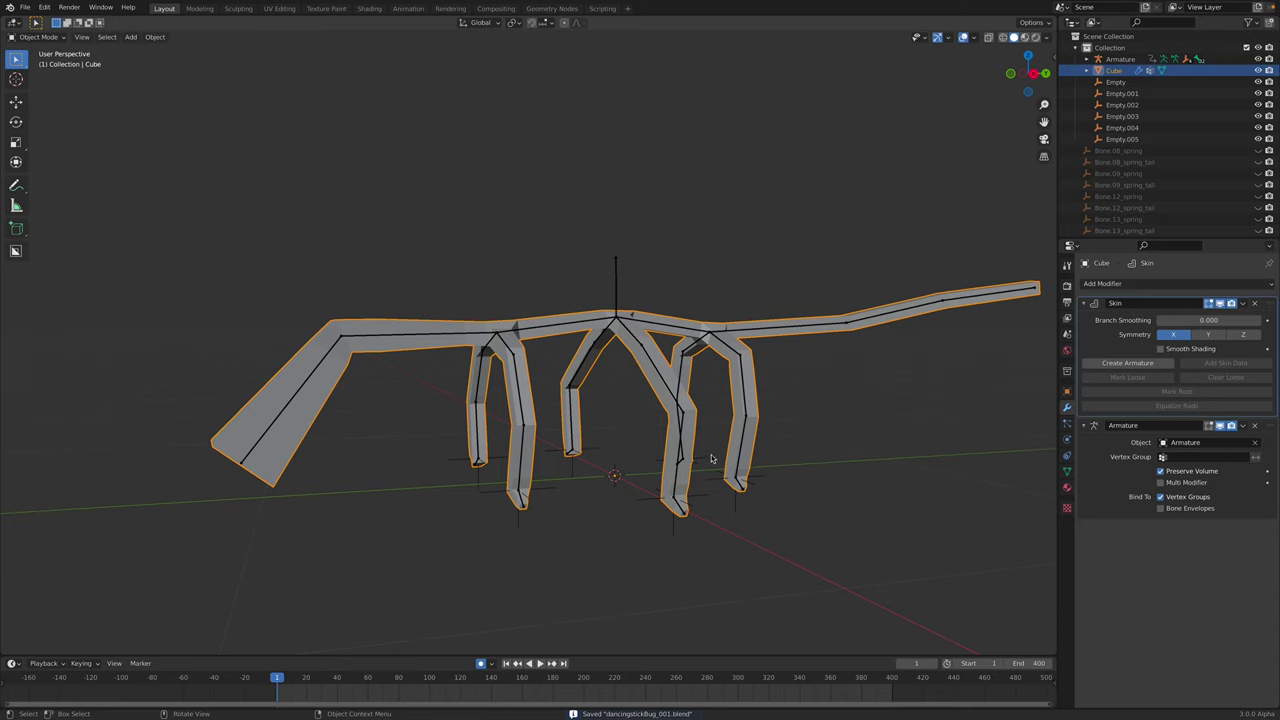
pyautogui.click(507, 663)
pyautogui.click(507, 663)
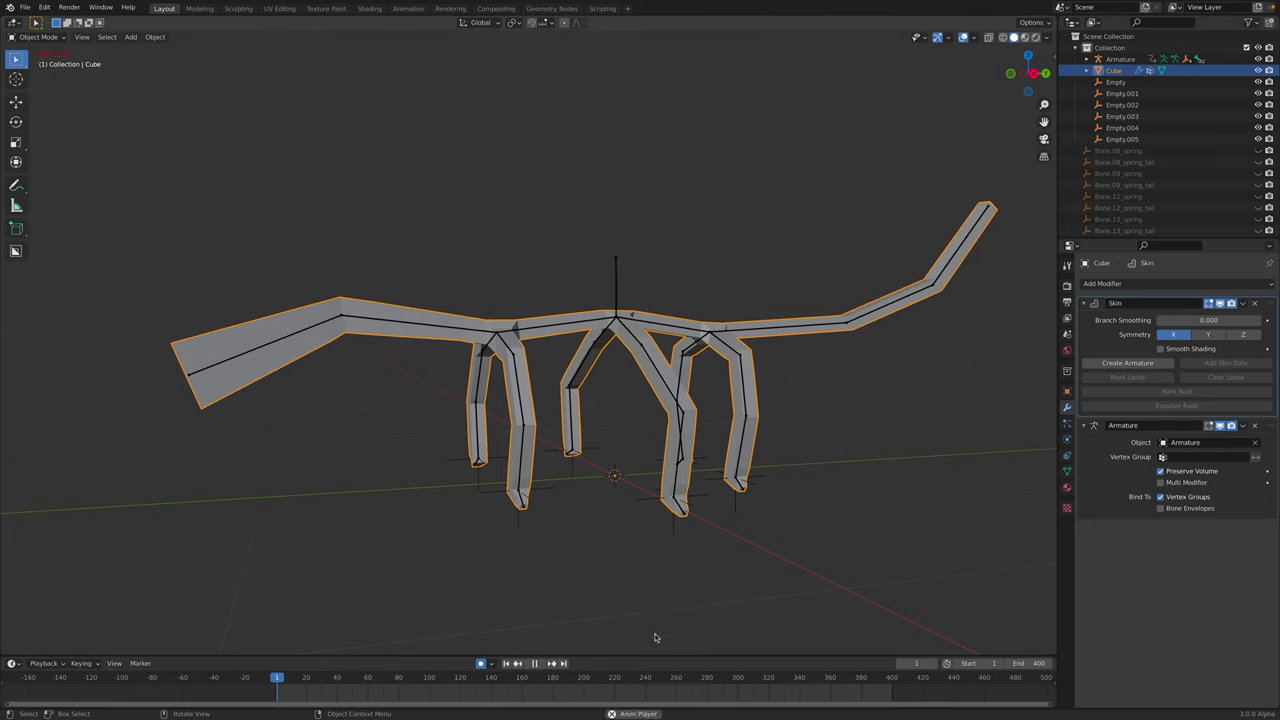
pyautogui.press('space')
pyautogui.moveTo(613, 548); pyautogui.dragTo(583, 254, button='middle')
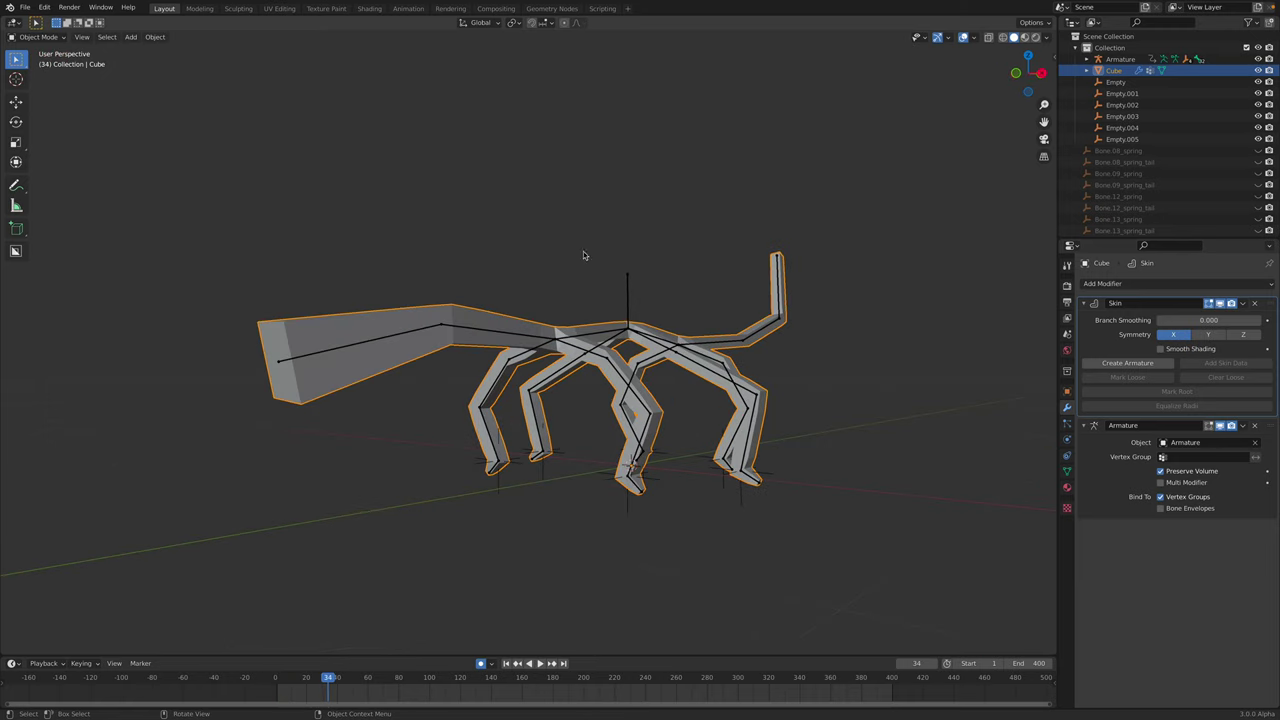
# - Save the scene as a new incremental file named dancingstickBug_002.blend
pyautogui.hotkey('alt', 'a')
pyautogui.click(563, 328)
pyautogui.moveTo(563, 328); pyautogui.dragTo(660, 345, button='middle')
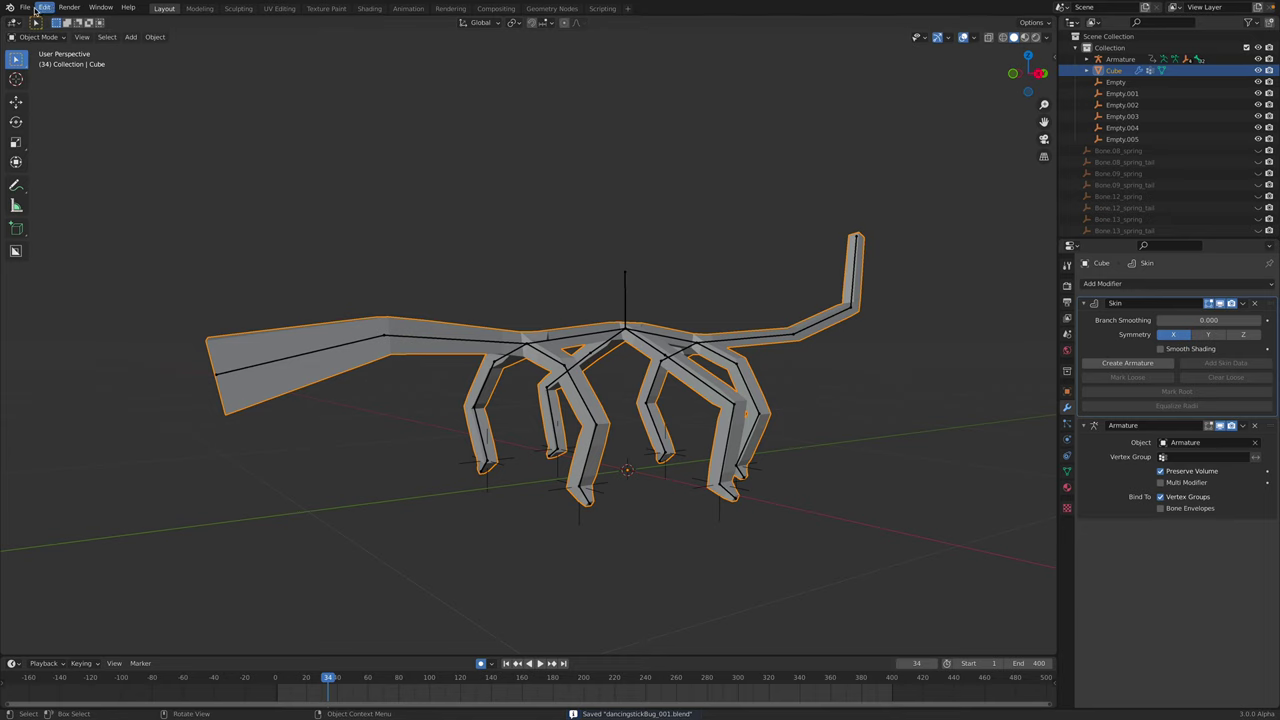
pyautogui.click(24, 7)
pyautogui.click(40, 82)
pyautogui.click(24, 7)
pyautogui.click(55, 93)
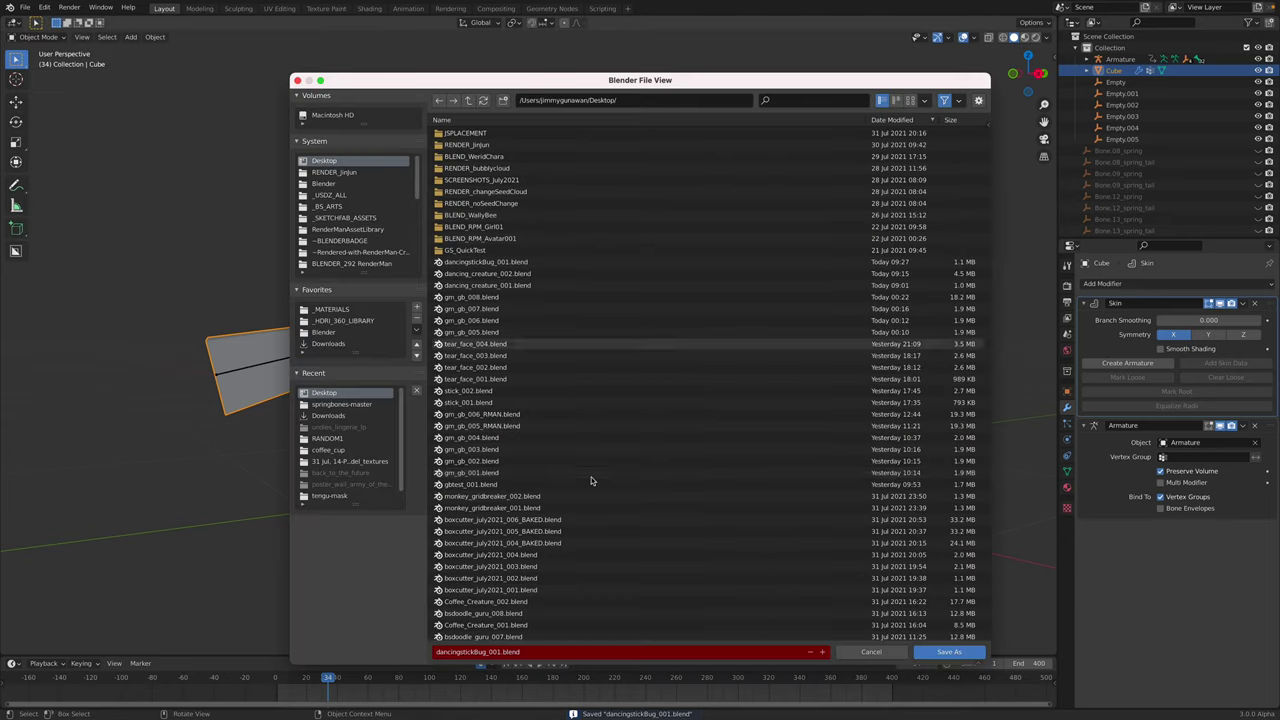
pyautogui.press('KP_Add')
pyautogui.click(945, 653)
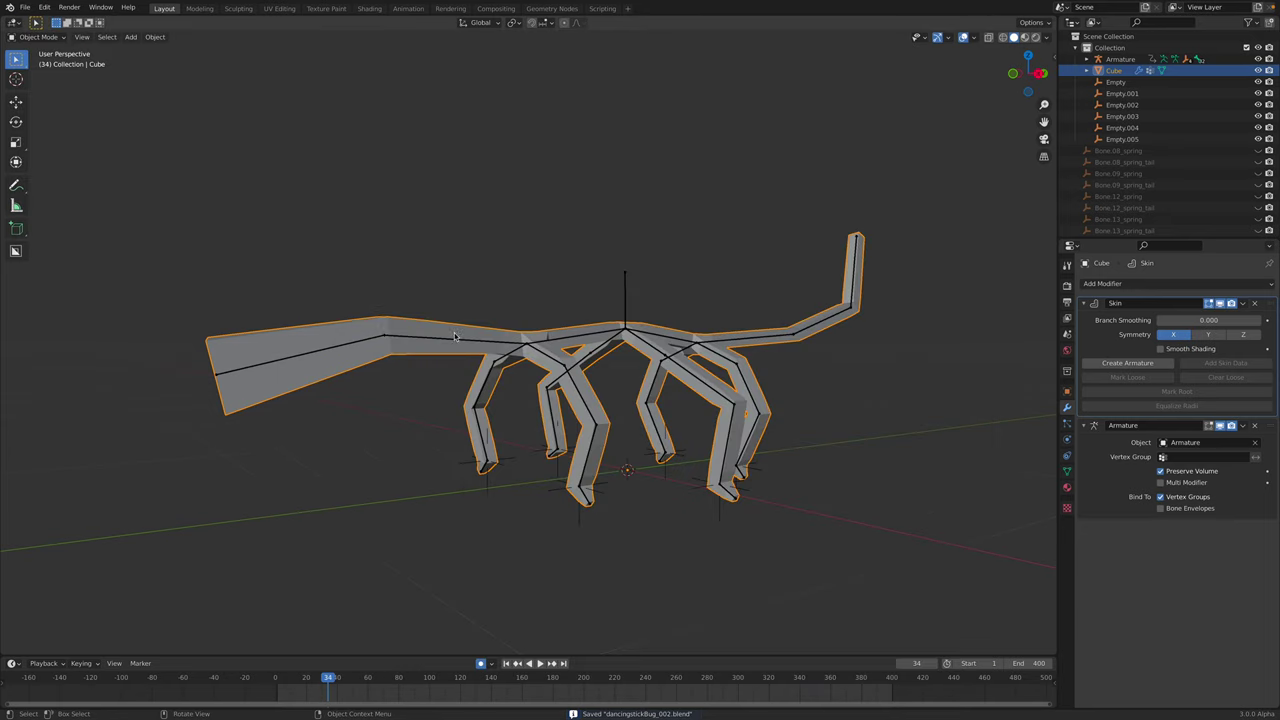
# - Put the armature into Pose Mode and stop the Spring Bones animation mode in the bone properties
pyautogui.click(455, 340)
pyautogui.click(35, 37)
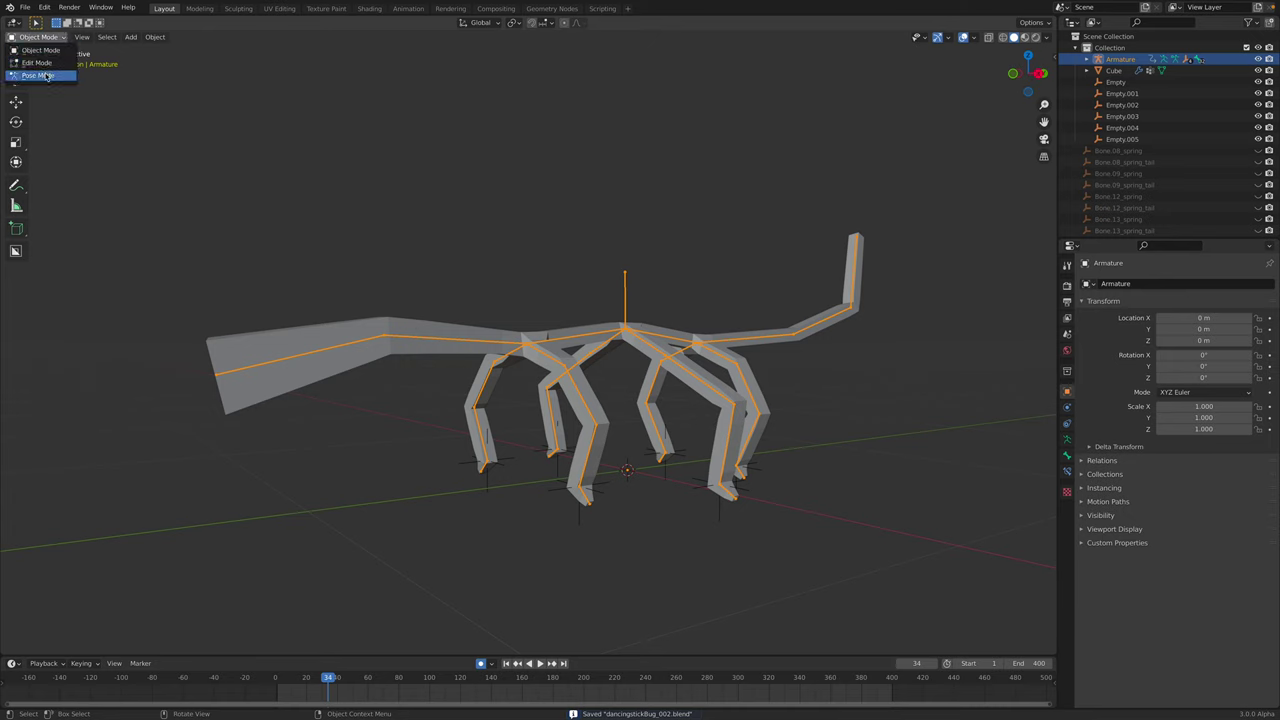
pyautogui.click(40, 74)
pyautogui.click(1067, 440)
pyautogui.click(1068, 455)
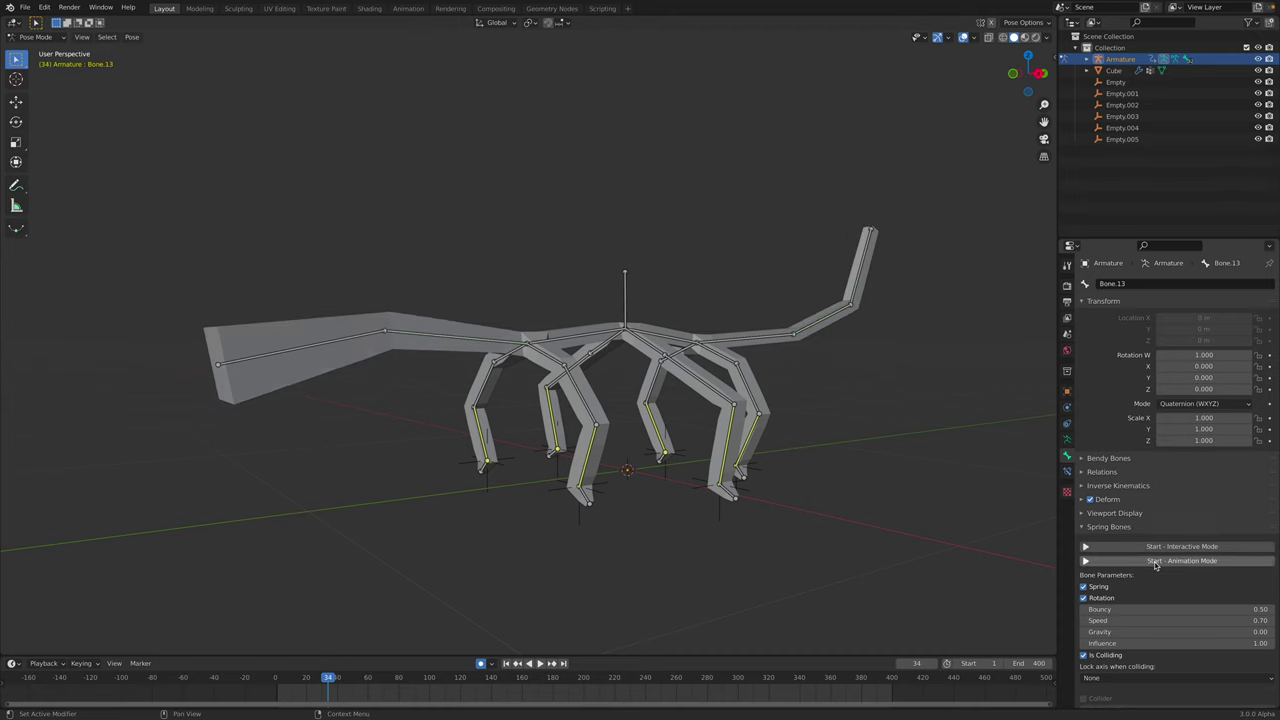
pyautogui.click(1152, 563)
# - Return the armature to Object Mode, play the animation from frame 1, and reset the timeline to frame 1
pyautogui.click(35, 38)
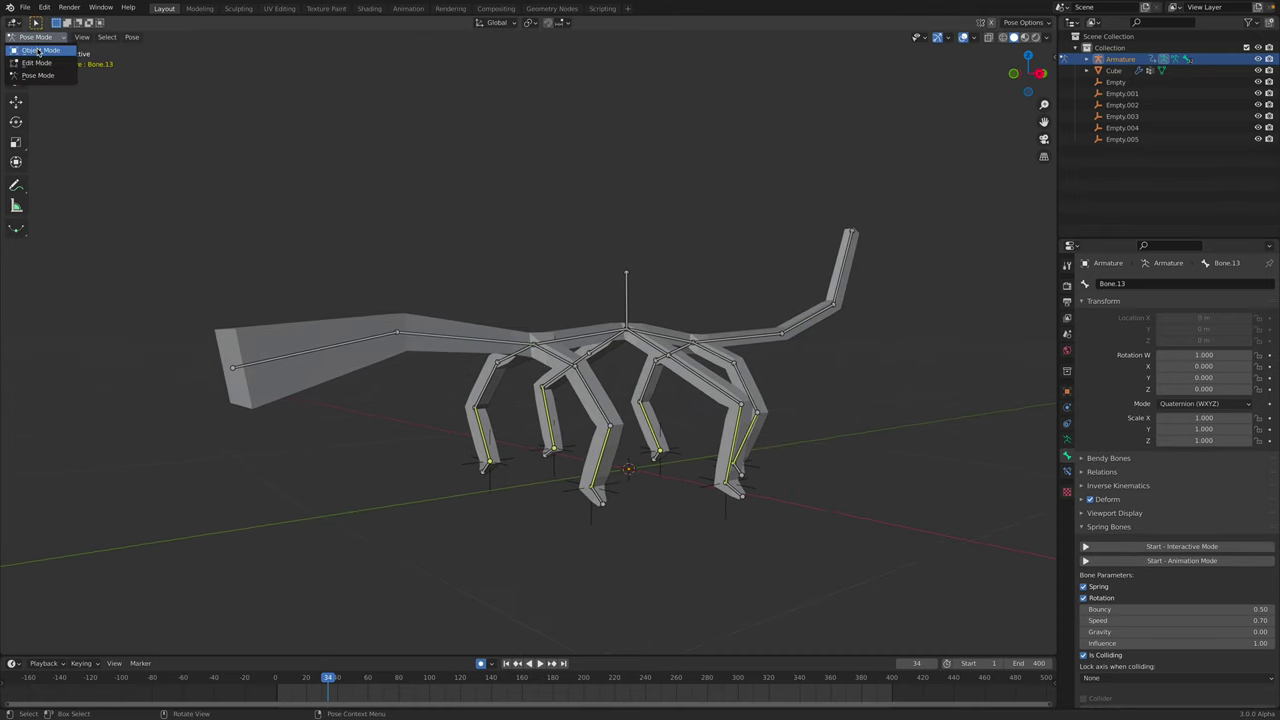
pyautogui.click(40, 53)
pyautogui.click(506, 663)
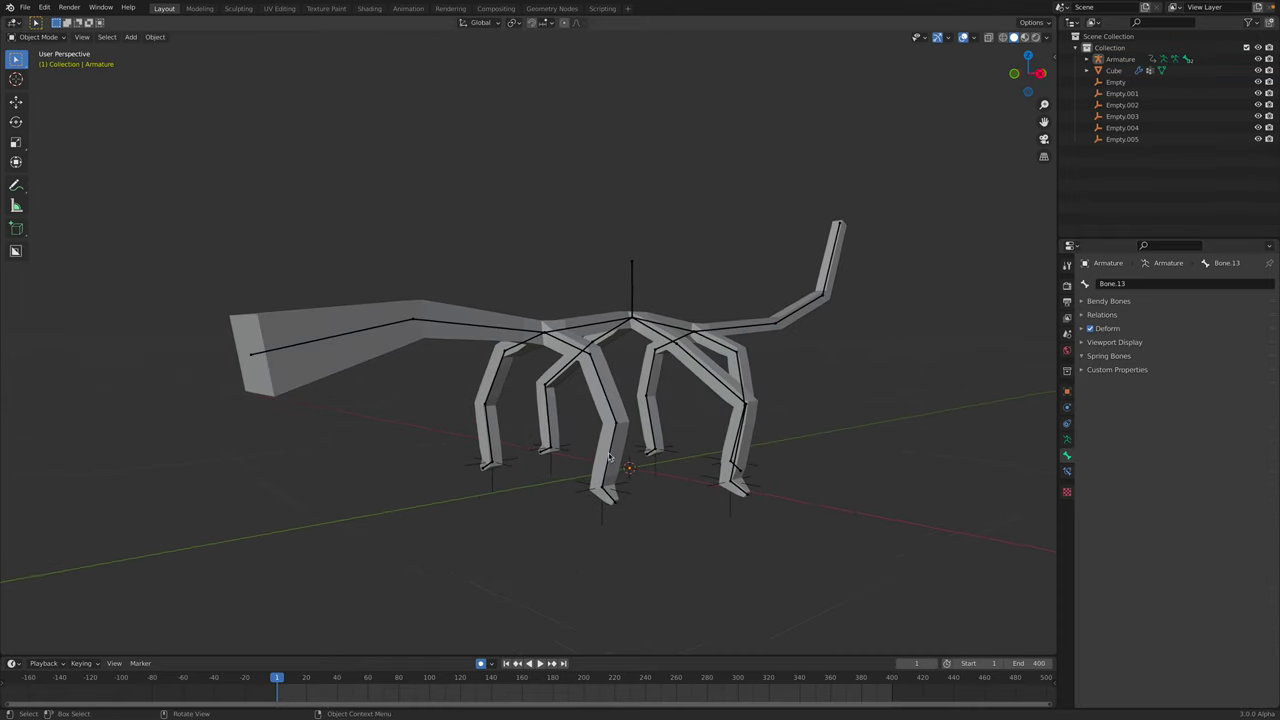
pyautogui.press('space')
pyautogui.press('space')
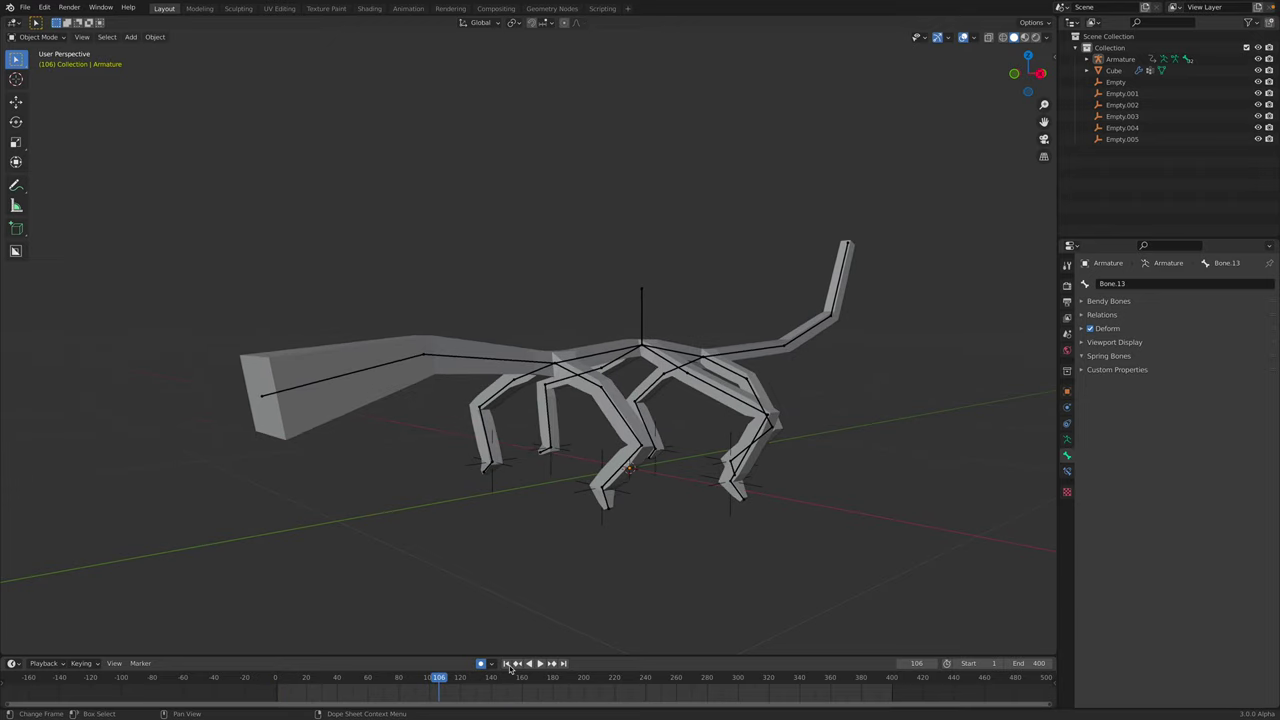
pyautogui.click(508, 664)
pyautogui.moveTo(462, 350); pyautogui.dragTo(453, 322, button='middle')
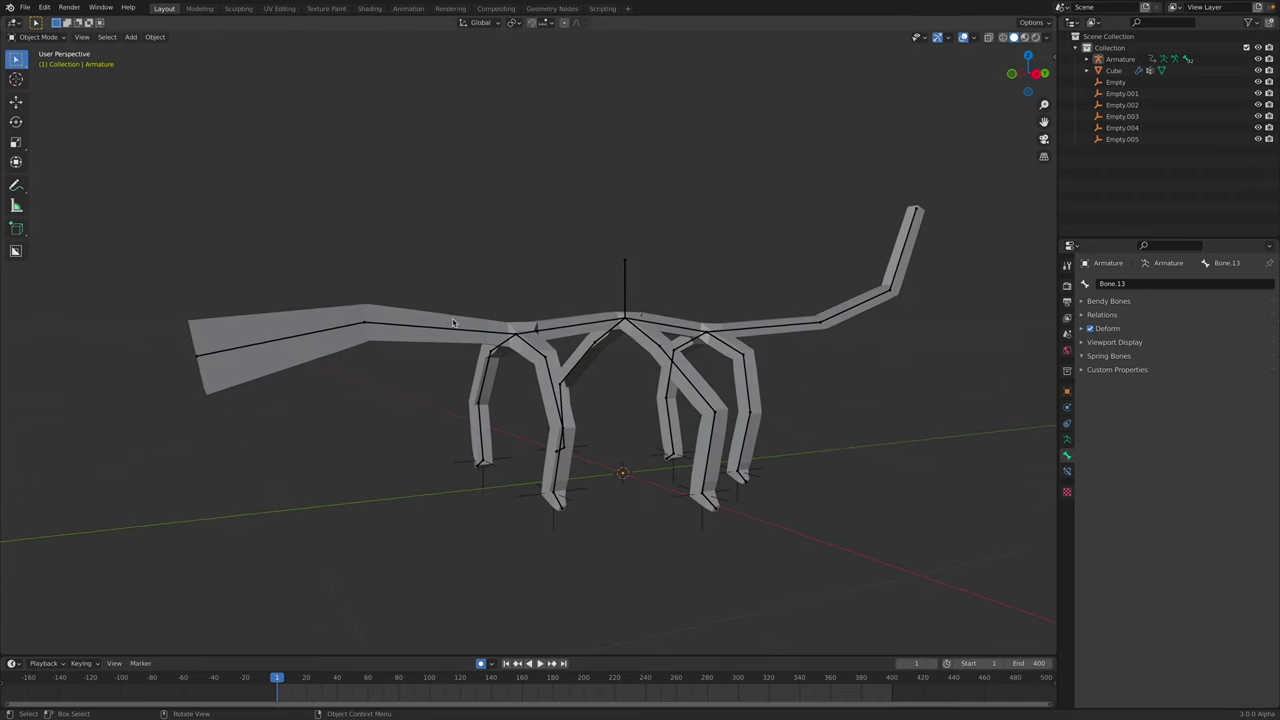
# - Apply the Skin modifier on the creature mesh and remove its Armature modifier
pyautogui.moveTo(330, 230); pyautogui.dragTo(530, 300, button='middle')
pyautogui.click(378, 318)
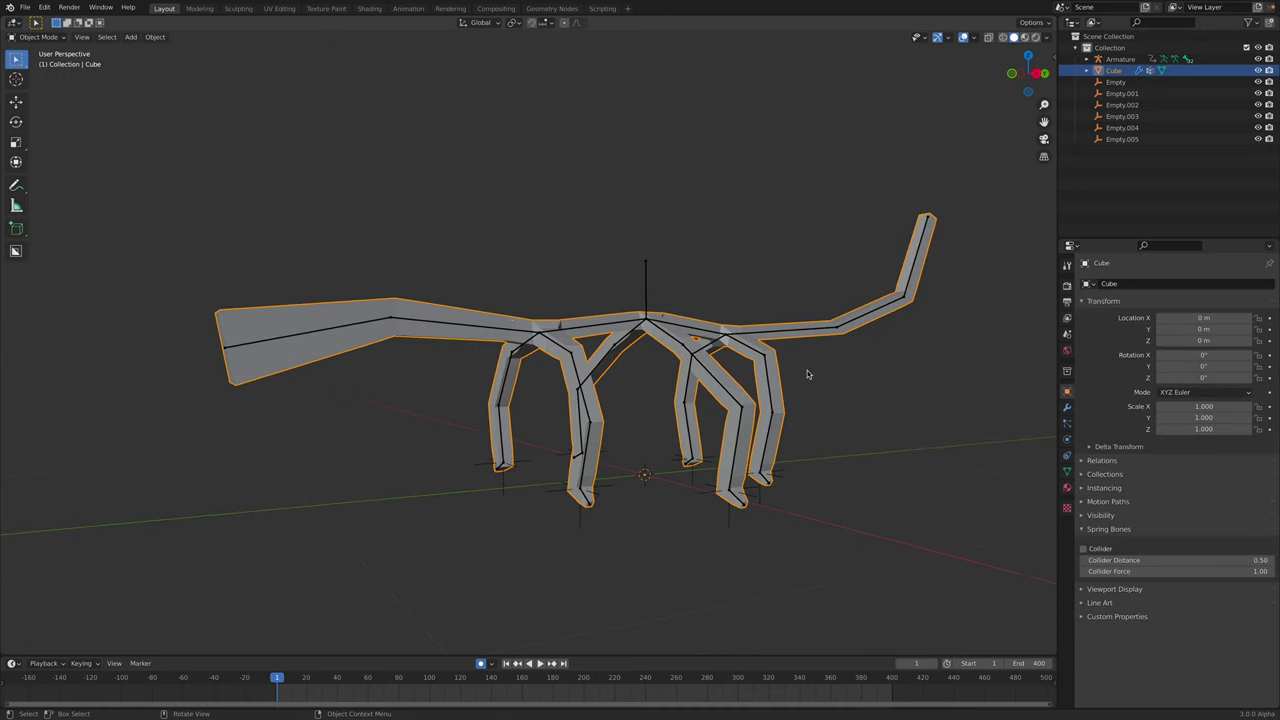
pyautogui.click(1067, 408)
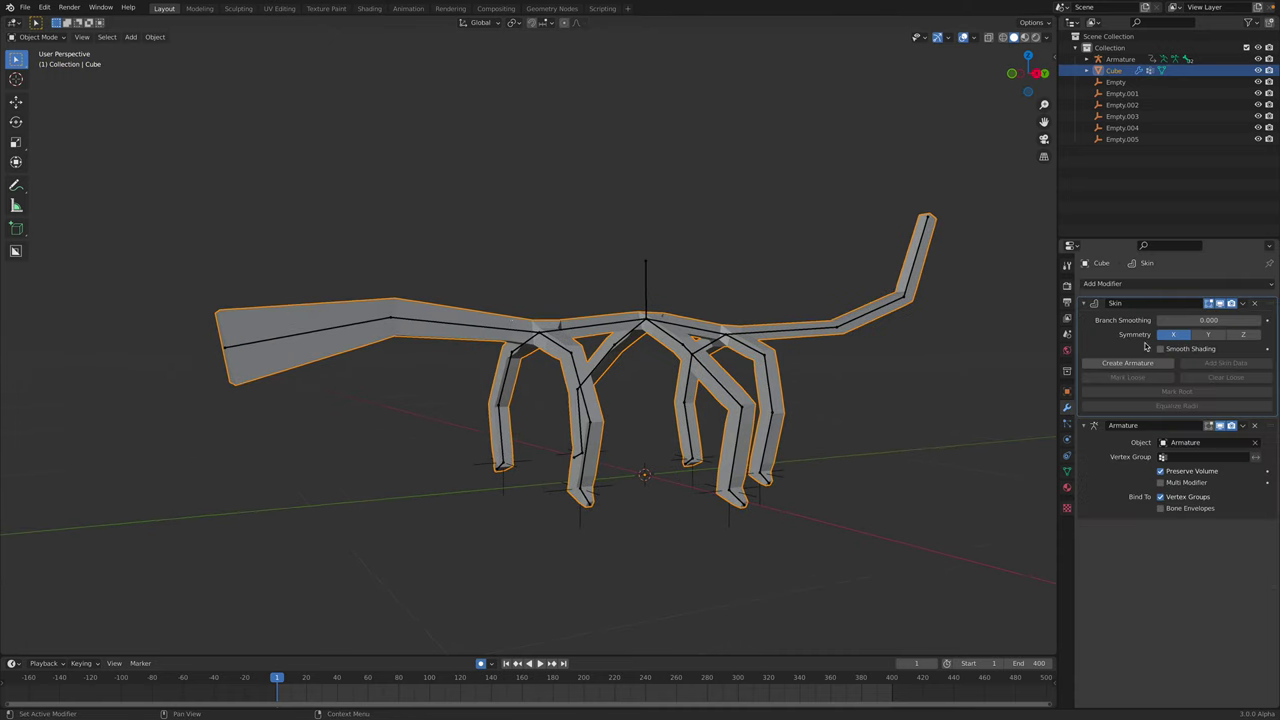
pyautogui.hotkey('ctrl', 'a')
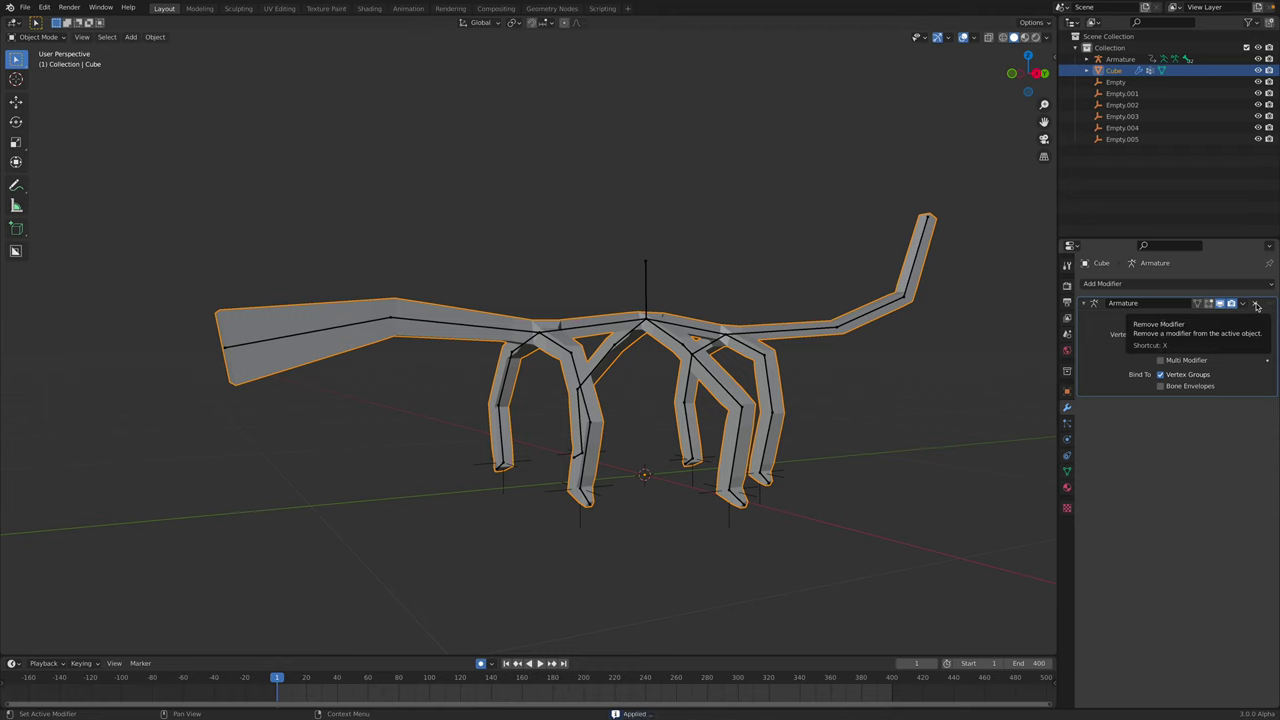
pyautogui.click(1256, 305)
pyautogui.moveTo(810, 354); pyautogui.dragTo(815, 357, button='middle')
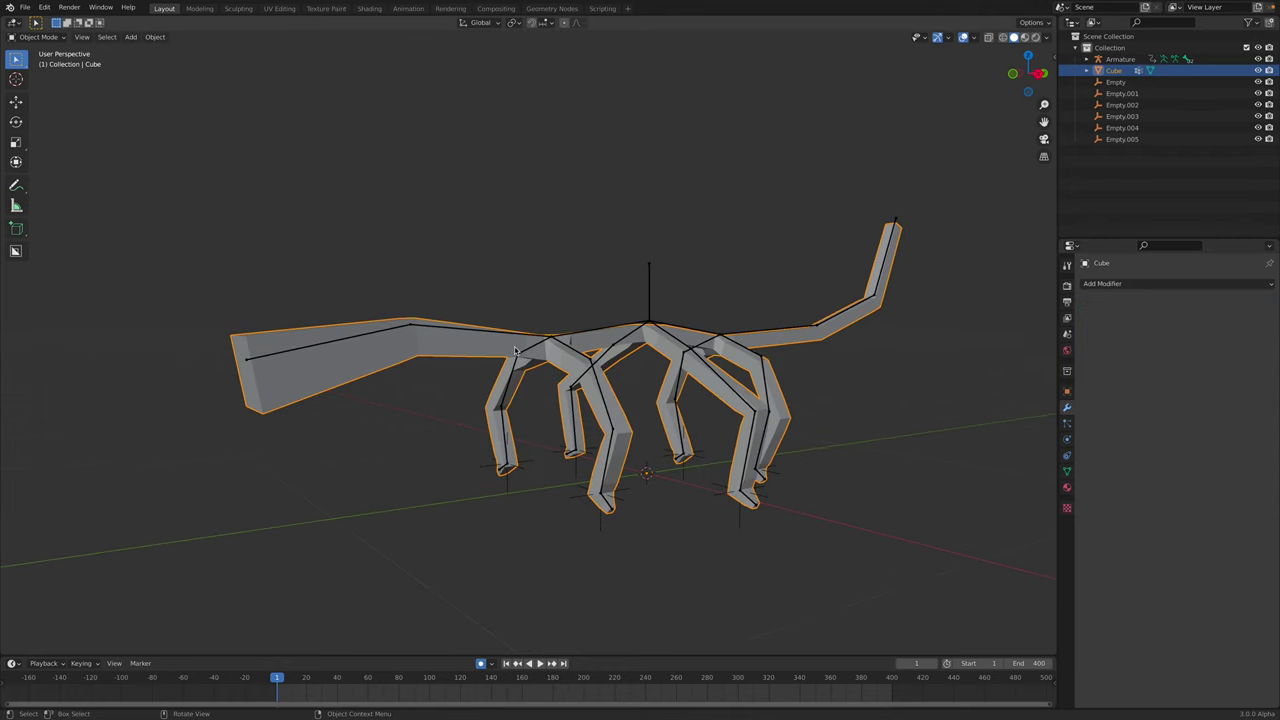
pyautogui.moveTo(515, 350); pyautogui.dragTo(530, 352, button='middle')
# - Switch the creature mesh to Sculpt Mode and enable Dyntopo, accepting the vertex data loss
pyautogui.click(38, 37)
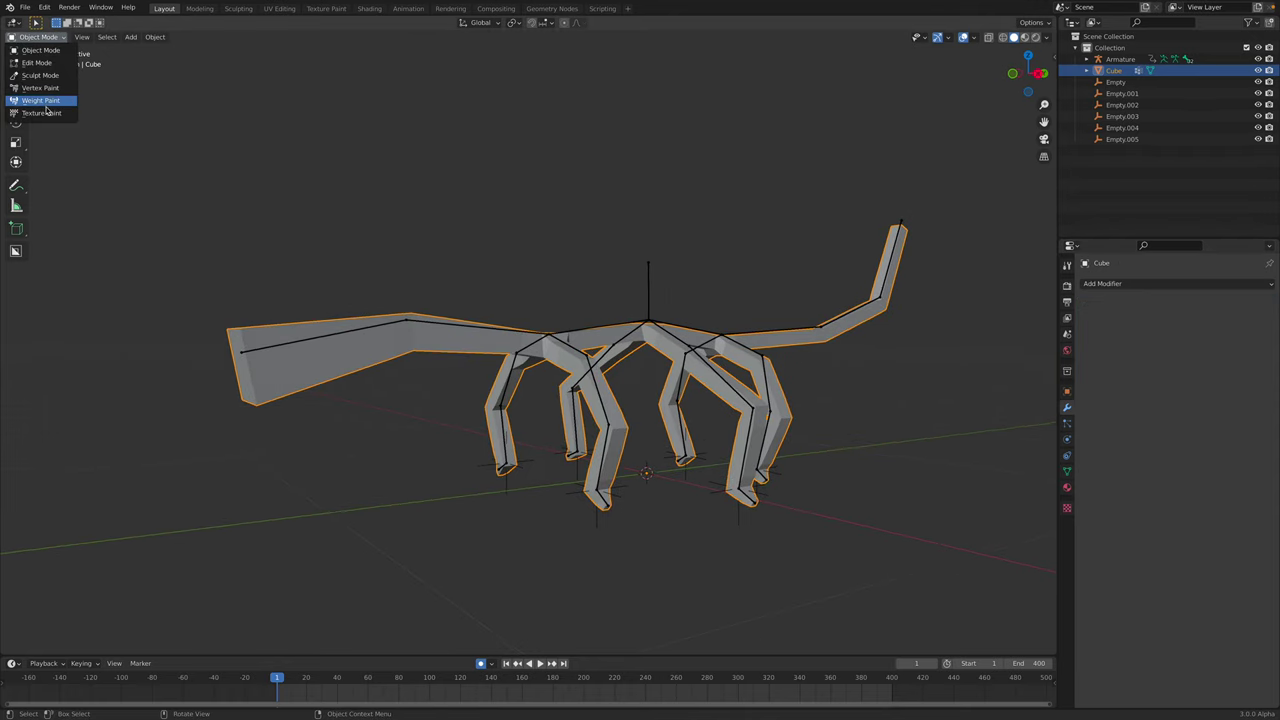
pyautogui.click(40, 71)
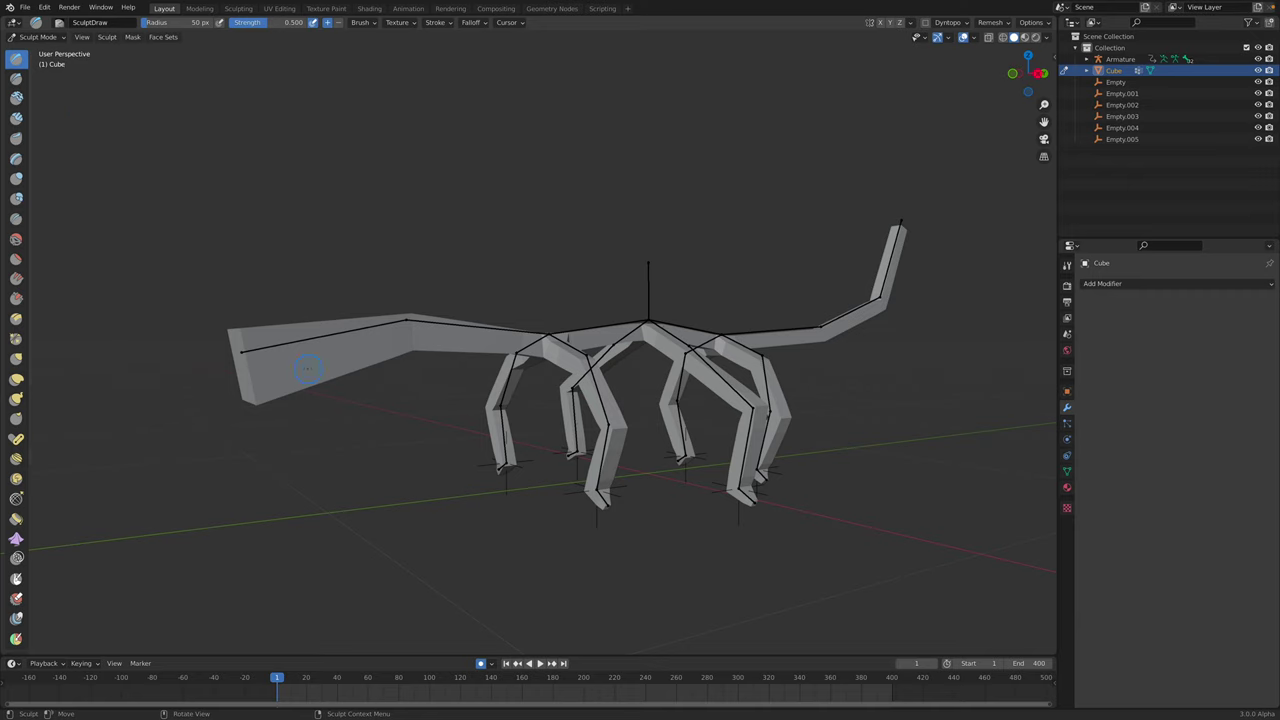
pyautogui.click(925, 22)
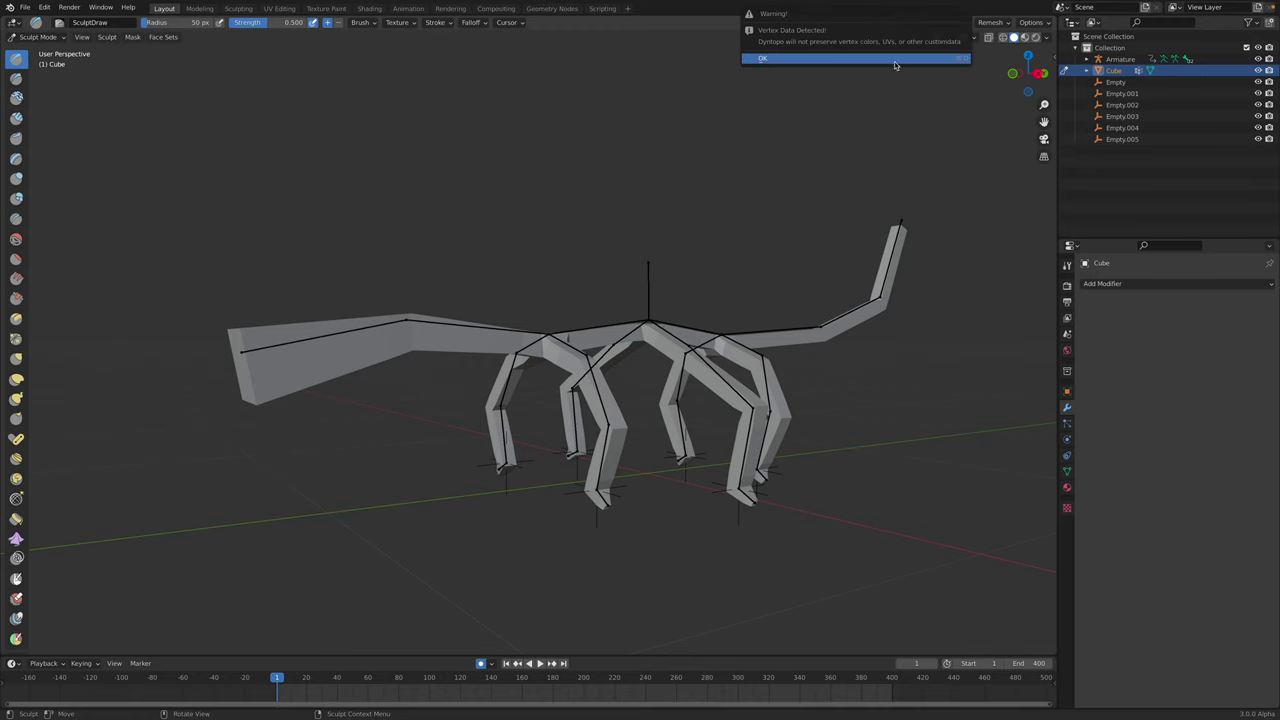
pyautogui.click(847, 60)
pyautogui.moveTo(540, 350); pyautogui.dragTo(447, 348, button='middle')
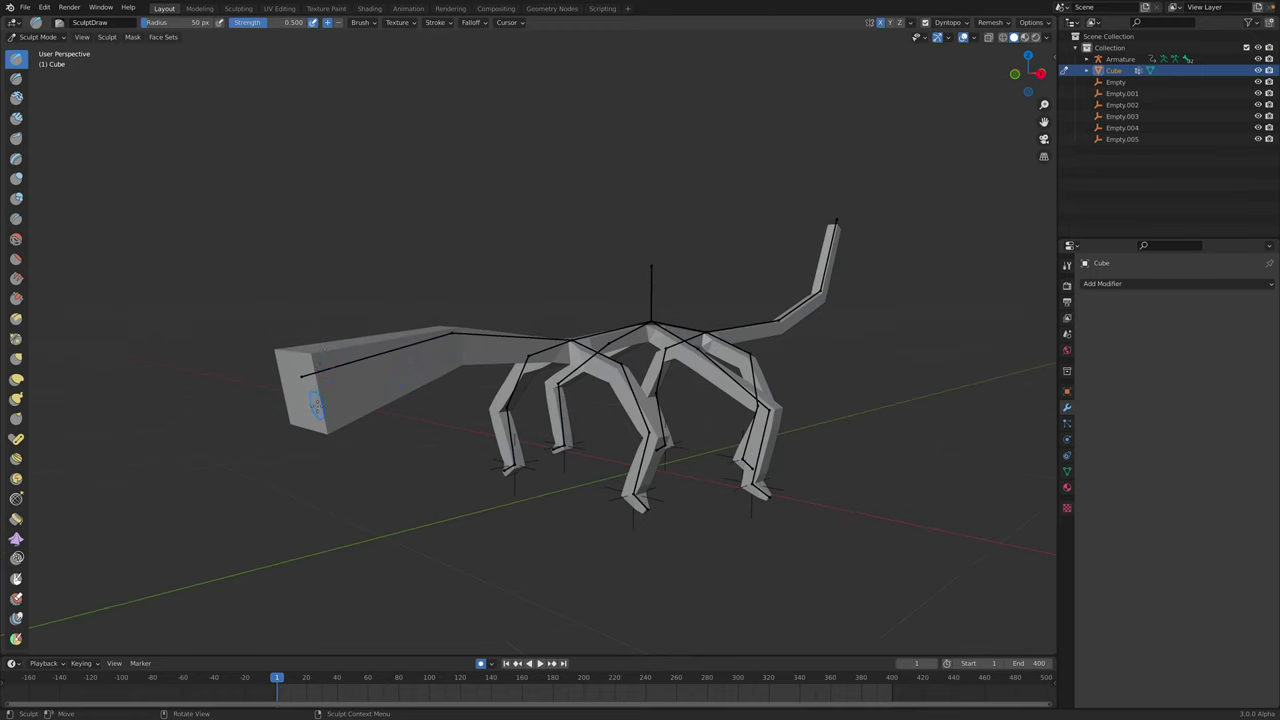
pyautogui.moveTo(325, 400); pyautogui.dragTo(230, 360, button='middle')
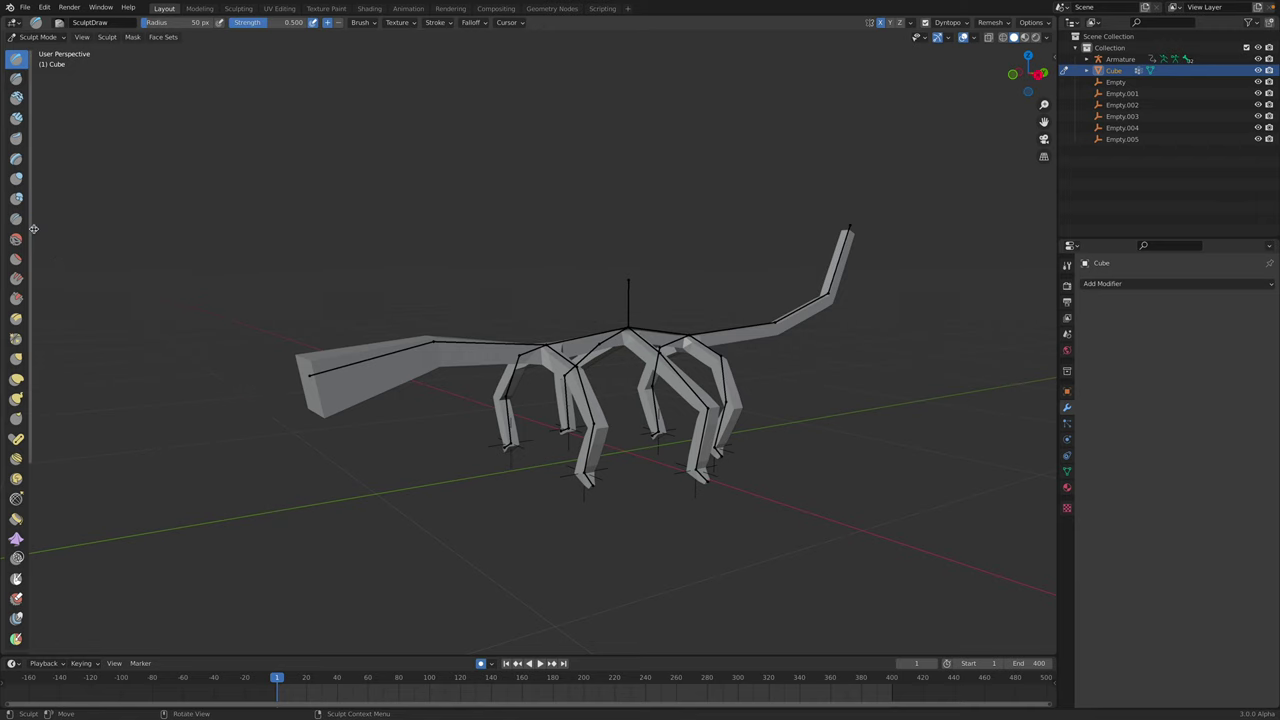
# - Widen the tool list until tool names show, and return the mesh to Object Mode
pyautogui.moveTo(34, 229); pyautogui.dragTo(103, 217)
pyautogui.click(40, 37)
pyautogui.click(40, 53)
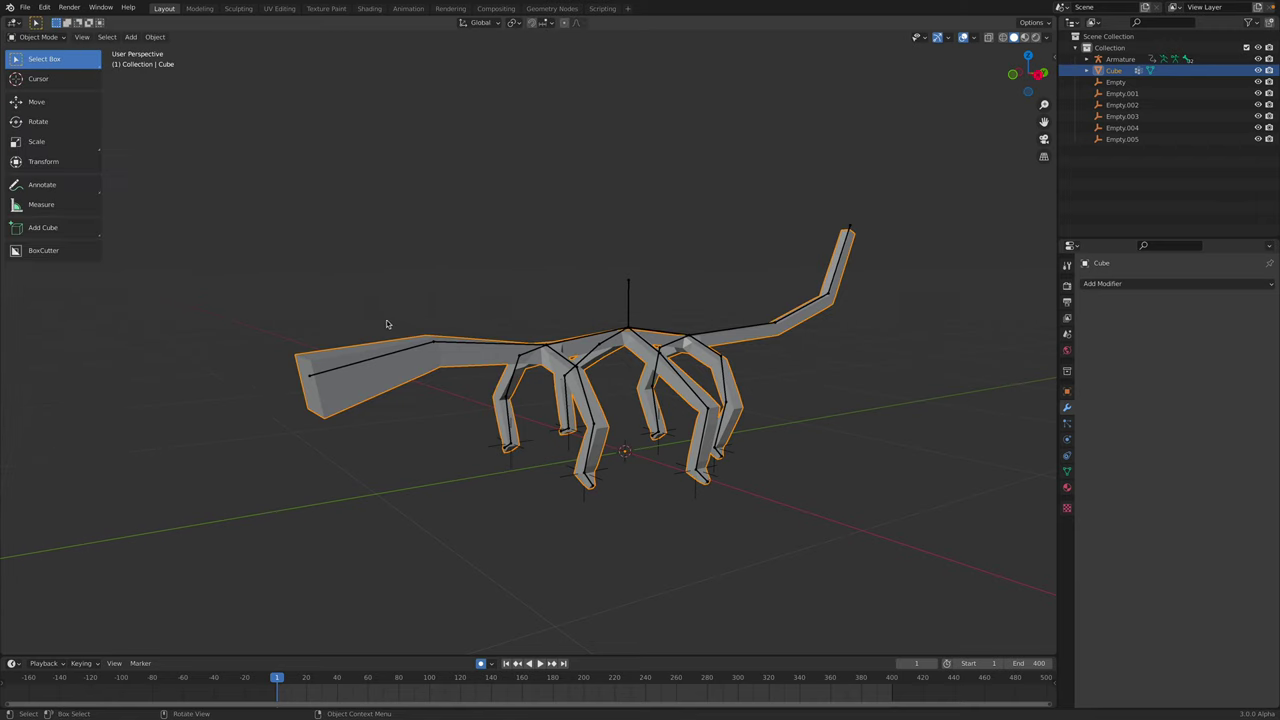
# - Add a level 1 Subdivision modifier to the creature mesh and apply it
pyautogui.click(389, 328)
pyautogui.click(401, 349)
pyautogui.moveTo(528, 394); pyautogui.dragTo(596, 421, button='middle')
pyautogui.hotkey('ctrl', '1')
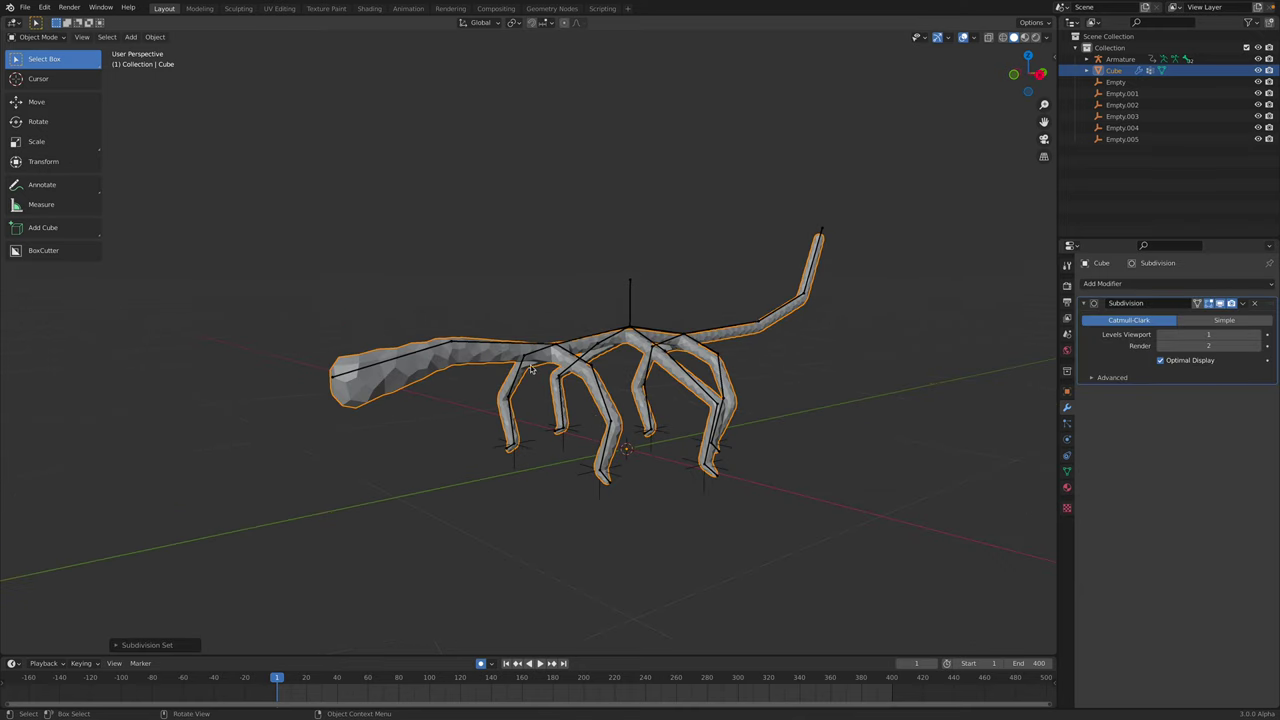
pyautogui.moveTo(531, 369); pyautogui.dragTo(560, 369, button='middle')
pyautogui.hotkey('ctrl', 'a')
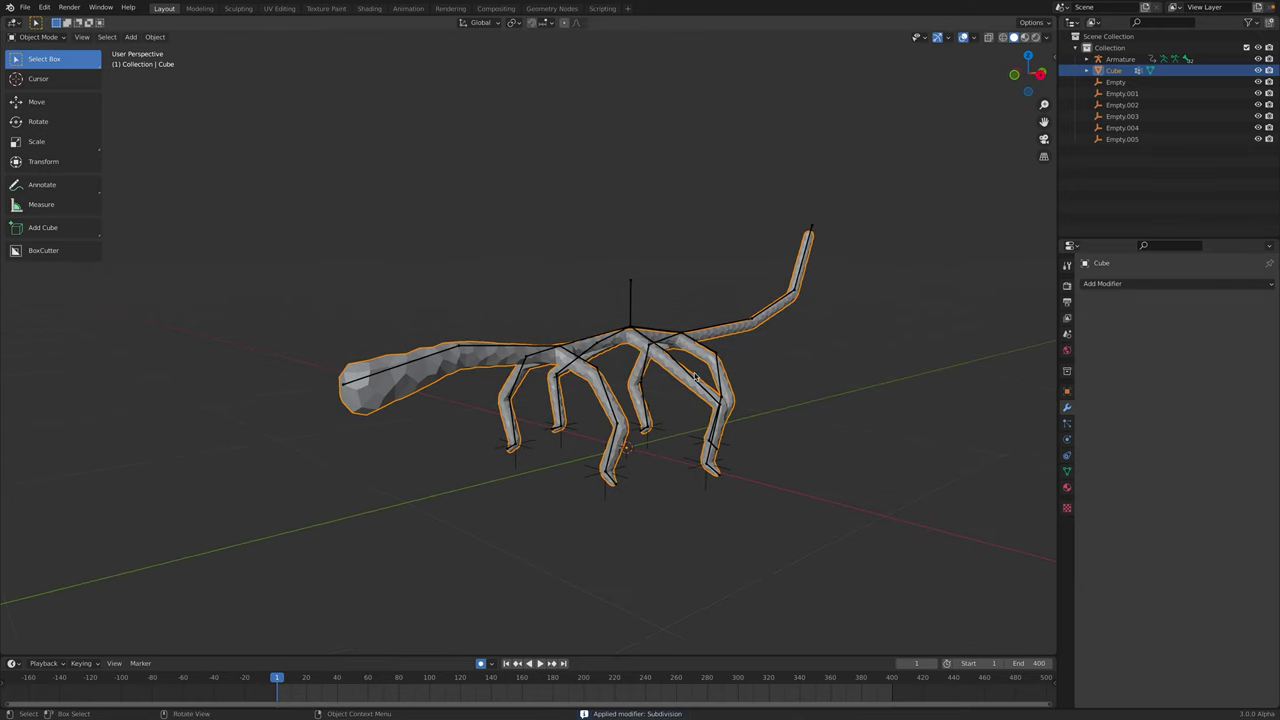
# - Return the mesh to Sculpt Mode and work on the head end using the Inflate brush with a 267 px radius
pyautogui.moveTo(695, 376); pyautogui.dragTo(612, 381, button='middle')
pyautogui.click(38, 37)
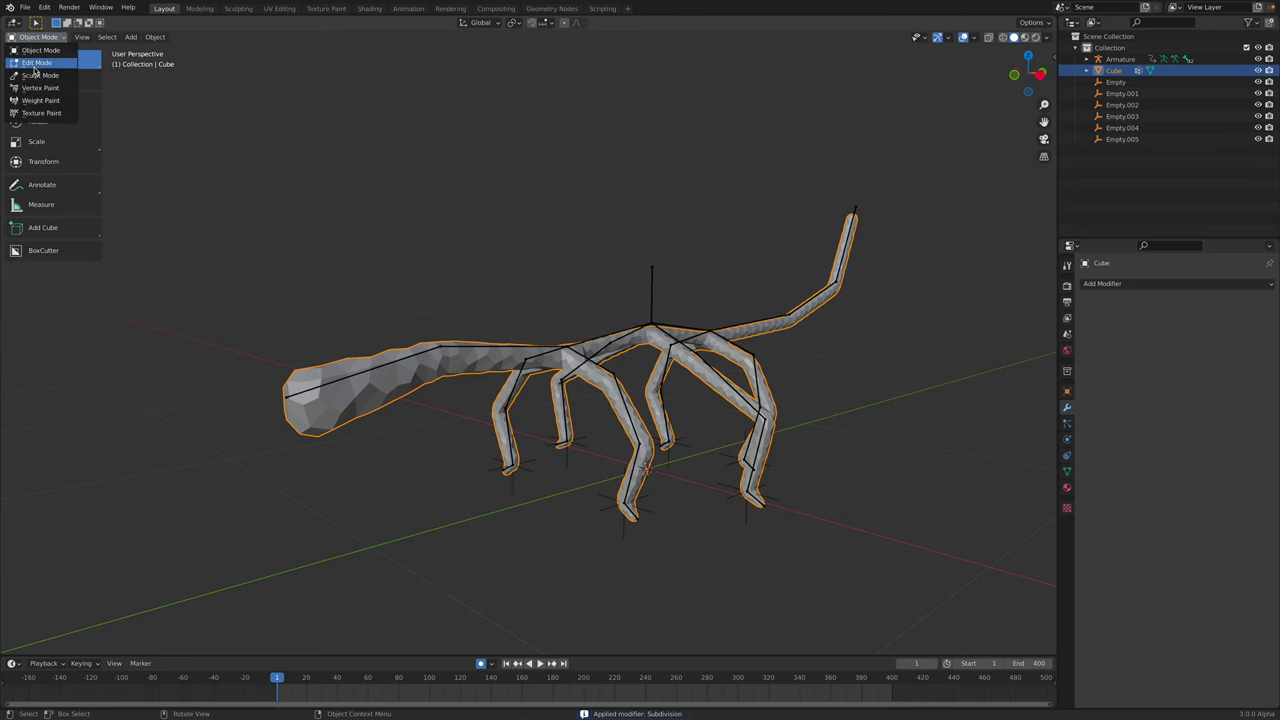
pyautogui.click(42, 80)
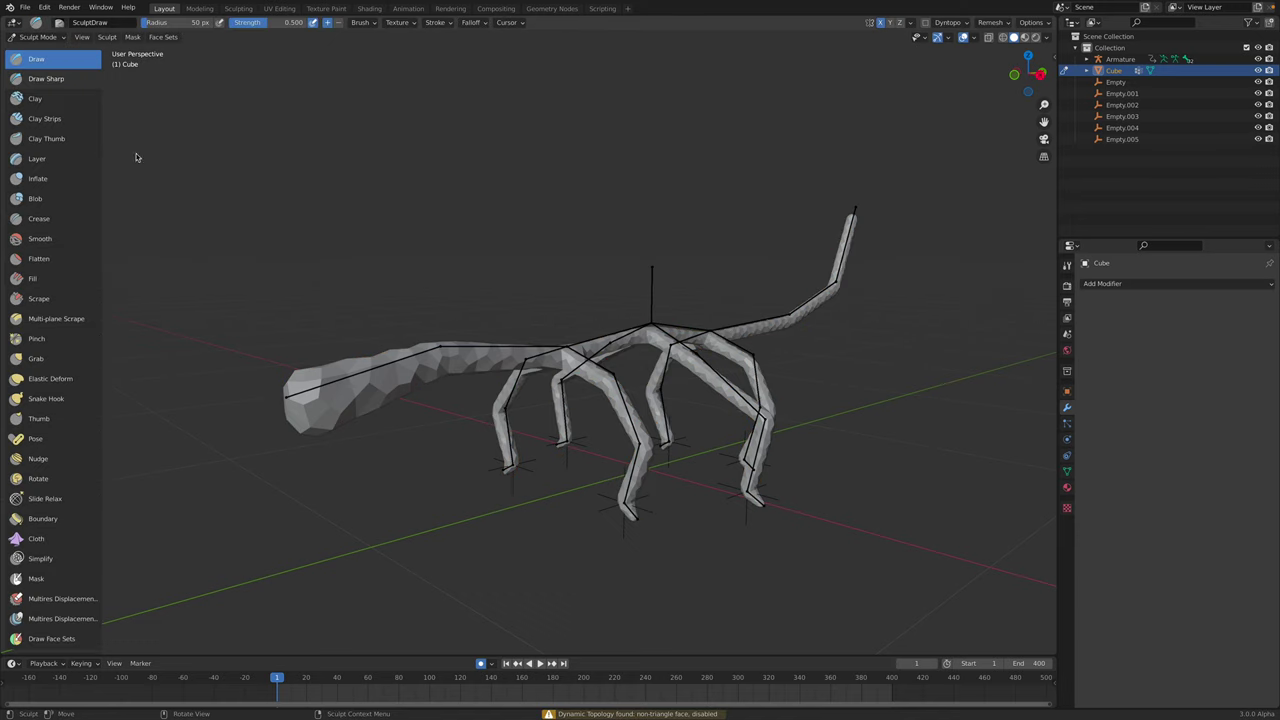
pyautogui.click(66, 184)
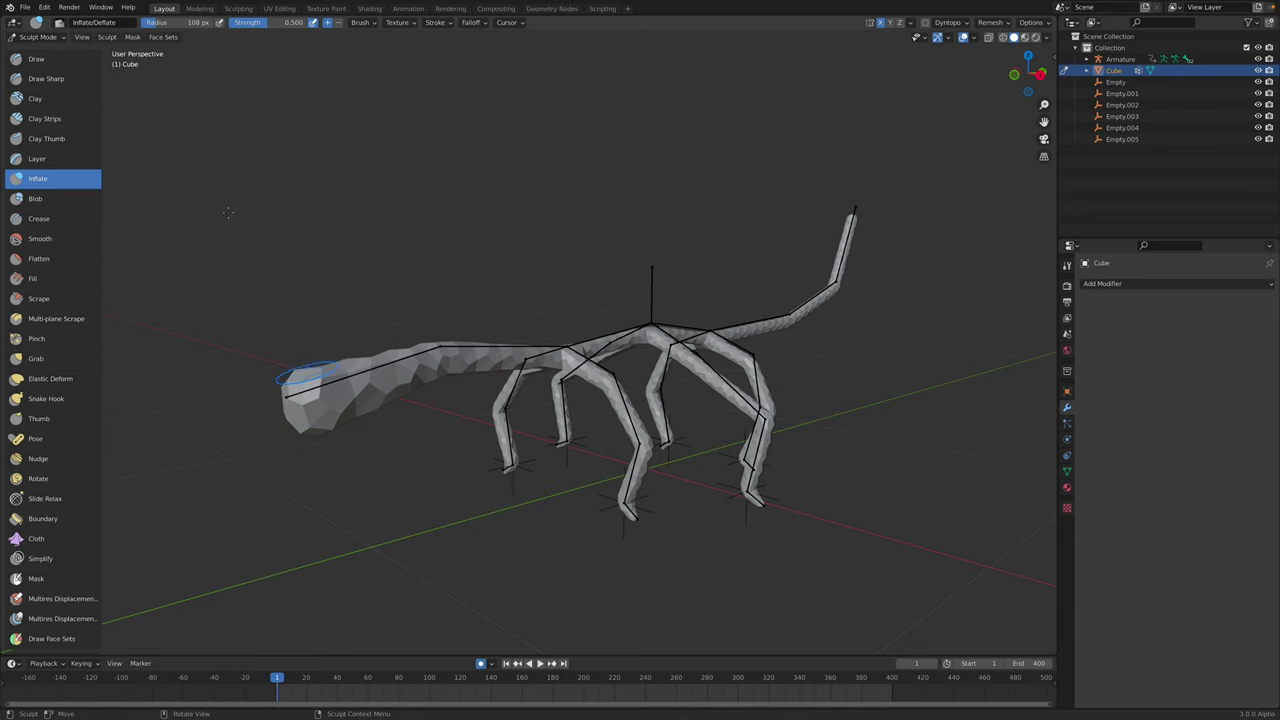
pyautogui.moveTo(324, 384)
pyautogui.mouseDown()
pyautogui.moveTo(334, 419)
pyautogui.moveTo(321, 393)
pyautogui.mouseUp()
pyautogui.moveTo(323, 395); pyautogui.dragTo(318, 394)
# - Smooth the mesh around the knee of the nearest front leg
pyautogui.scroll(2, 646, 434)
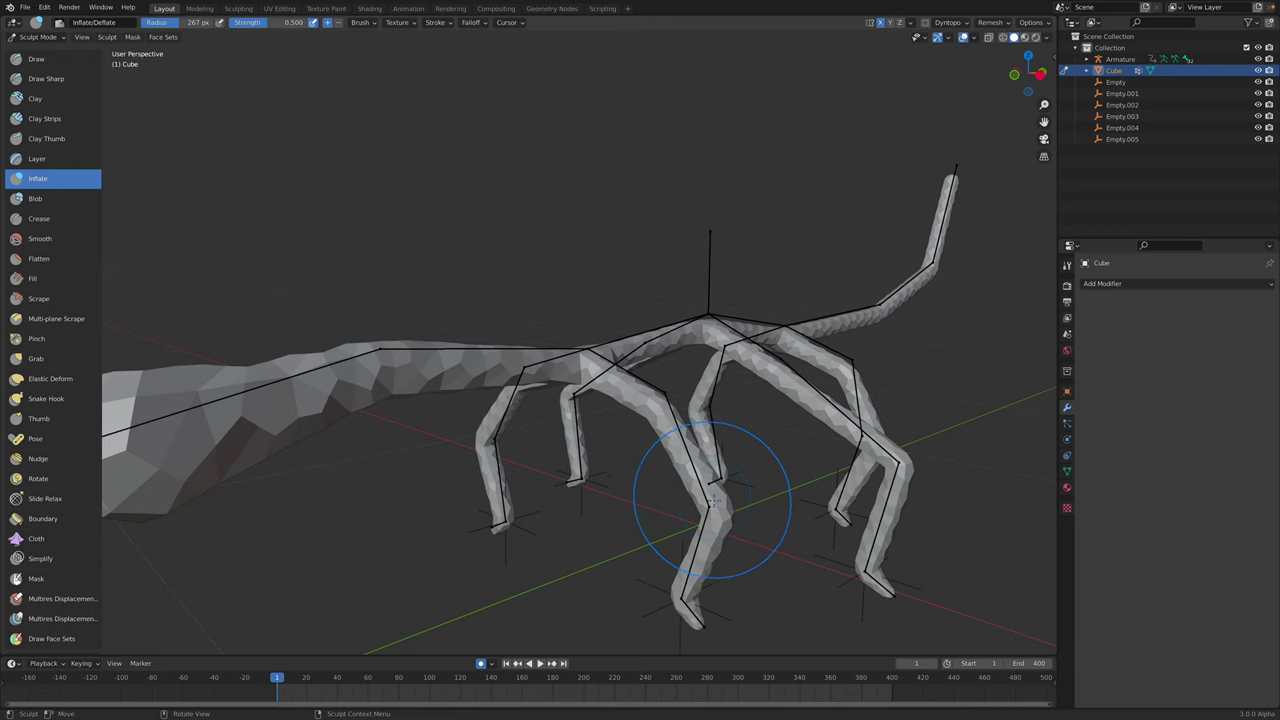
pyautogui.keyDown('shift'); pyautogui.moveTo(711, 500); pyautogui.dragTo(713, 508); pyautogui.keyUp('shift')
pyautogui.scroll(-2, 710, 508)
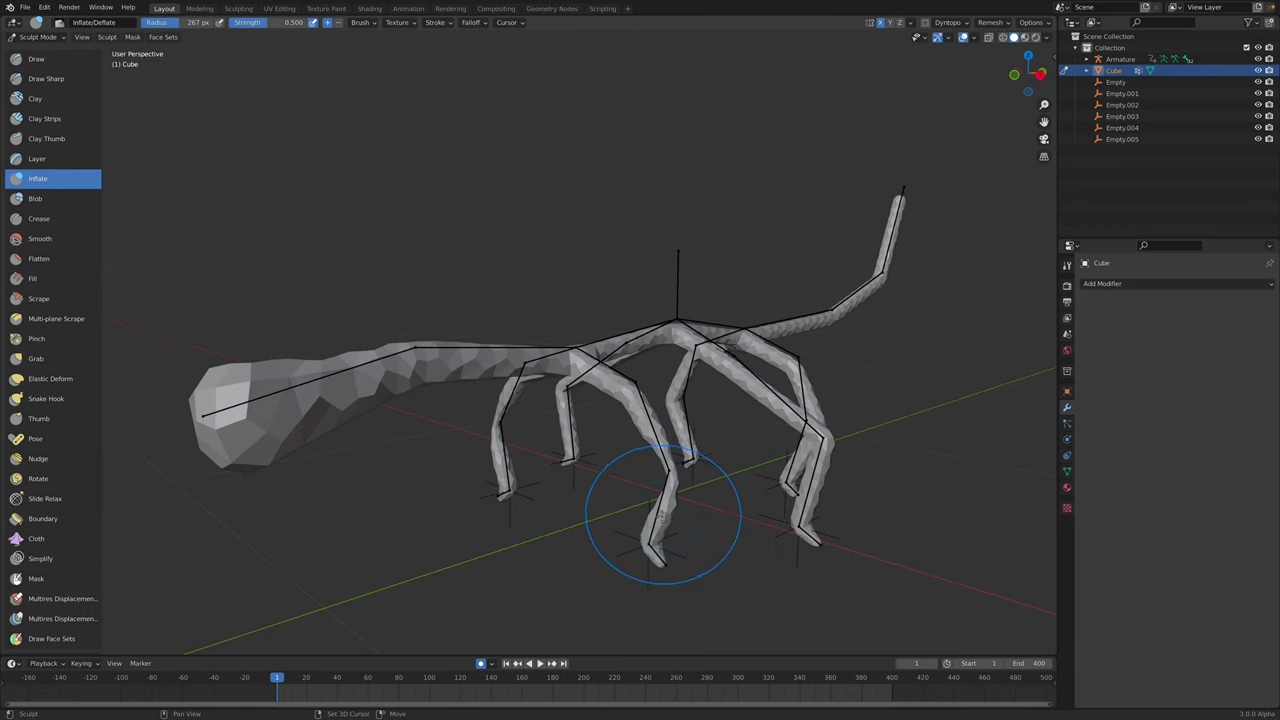
# - Thicken the upturned end segment of the tail with the Inflate brush
pyautogui.moveTo(782, 420); pyautogui.dragTo(808, 420, button='middle')
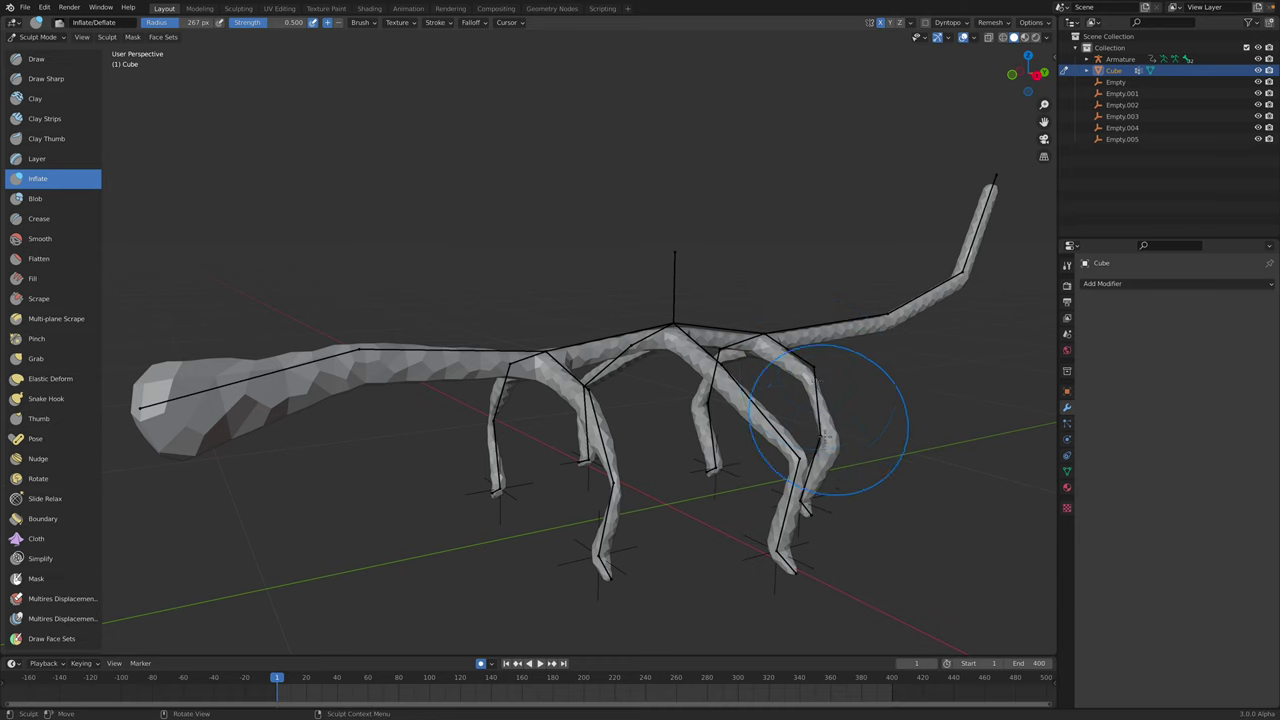
pyautogui.moveTo(820, 477)
pyautogui.mouseDown(button='middle')
pyautogui.moveTo(760, 443)
pyautogui.moveTo(814, 337)
pyautogui.mouseUp(button='middle')
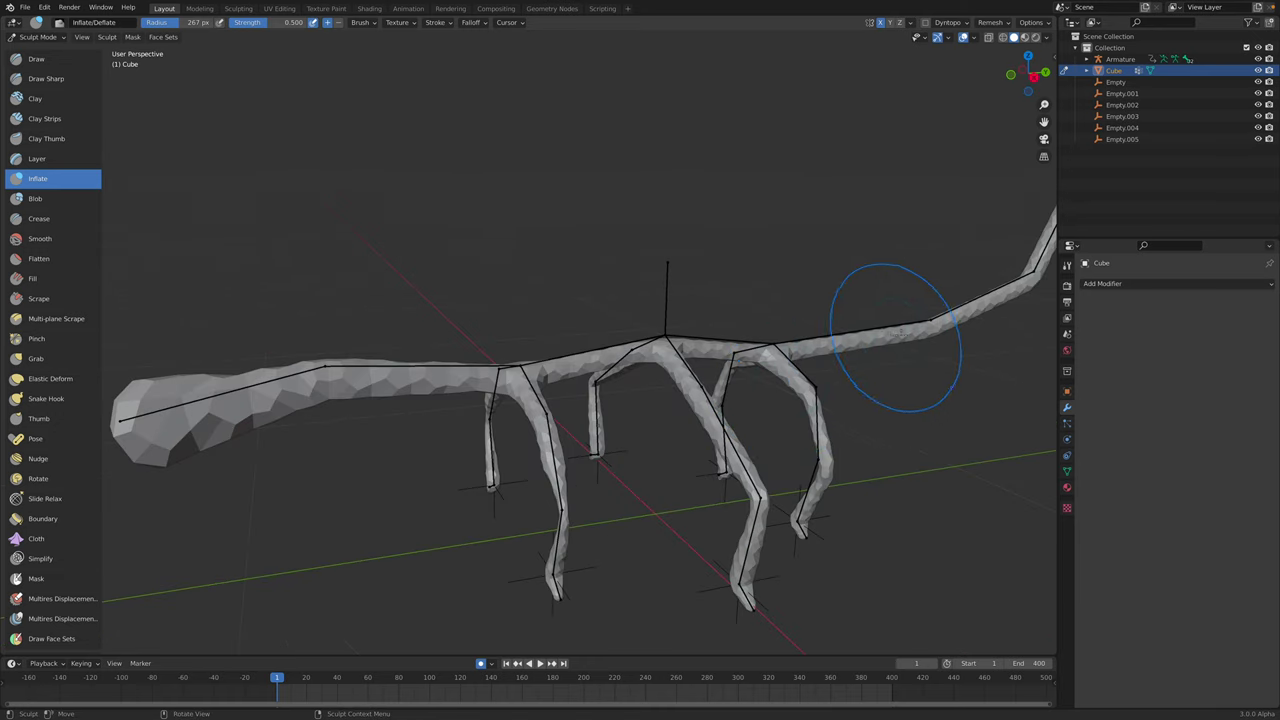
pyautogui.moveTo(891, 337); pyautogui.dragTo(913, 337, button='middle')
pyautogui.moveTo(932, 290); pyautogui.dragTo(971, 214)
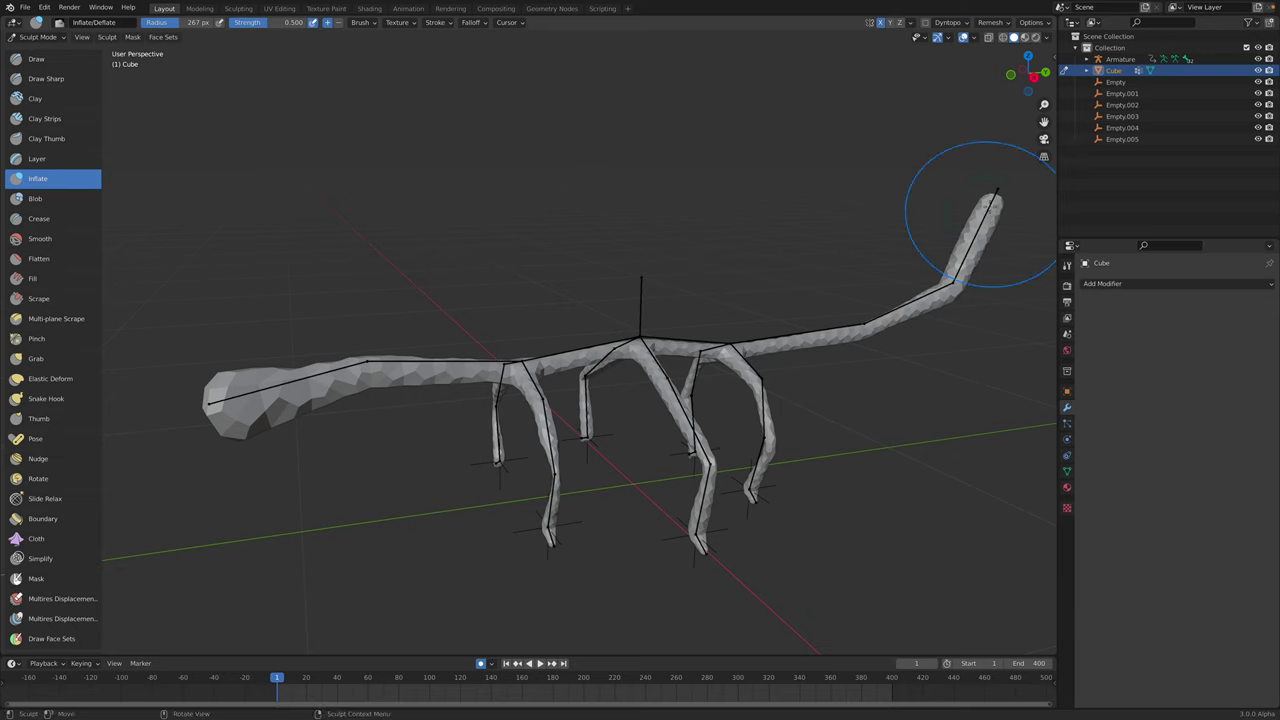
# - Inflate the head end into a large rounded bulb from several sides
pyautogui.moveTo(255, 411); pyautogui.dragTo(260, 406)
pyautogui.moveTo(260, 406); pyautogui.dragTo(340, 409, button='middle')
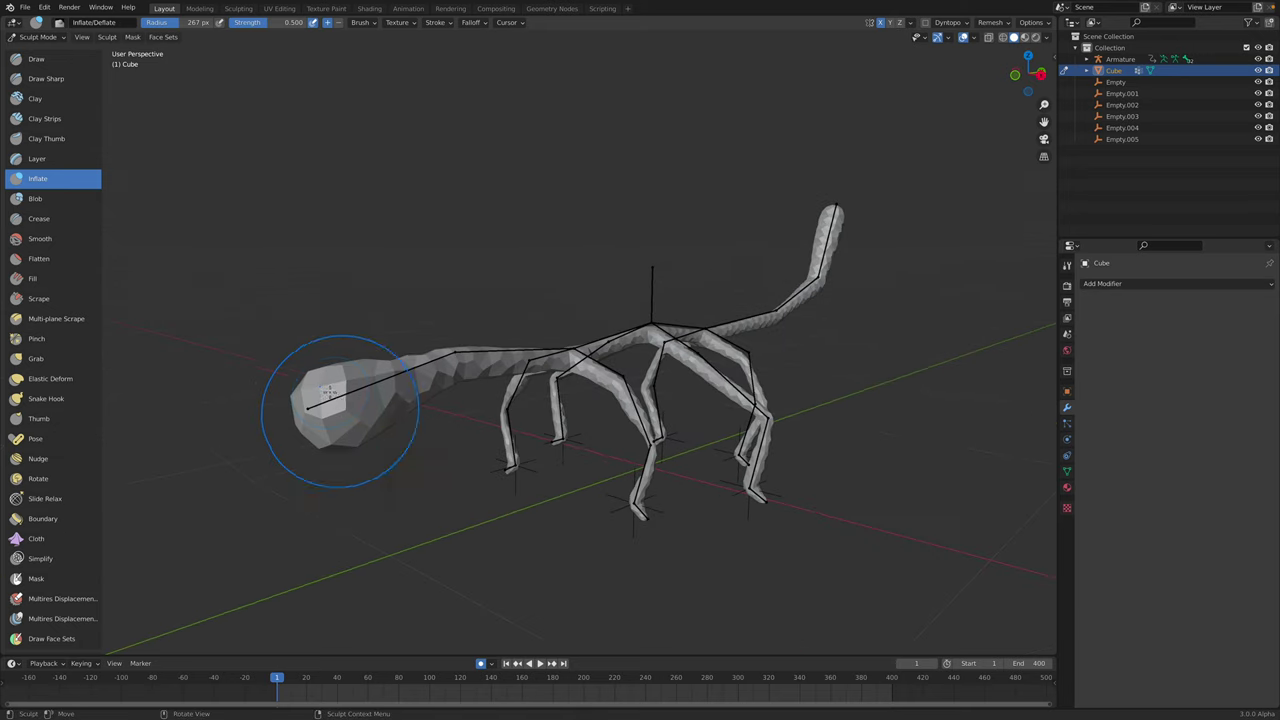
pyautogui.moveTo(340, 409); pyautogui.dragTo(369, 444)
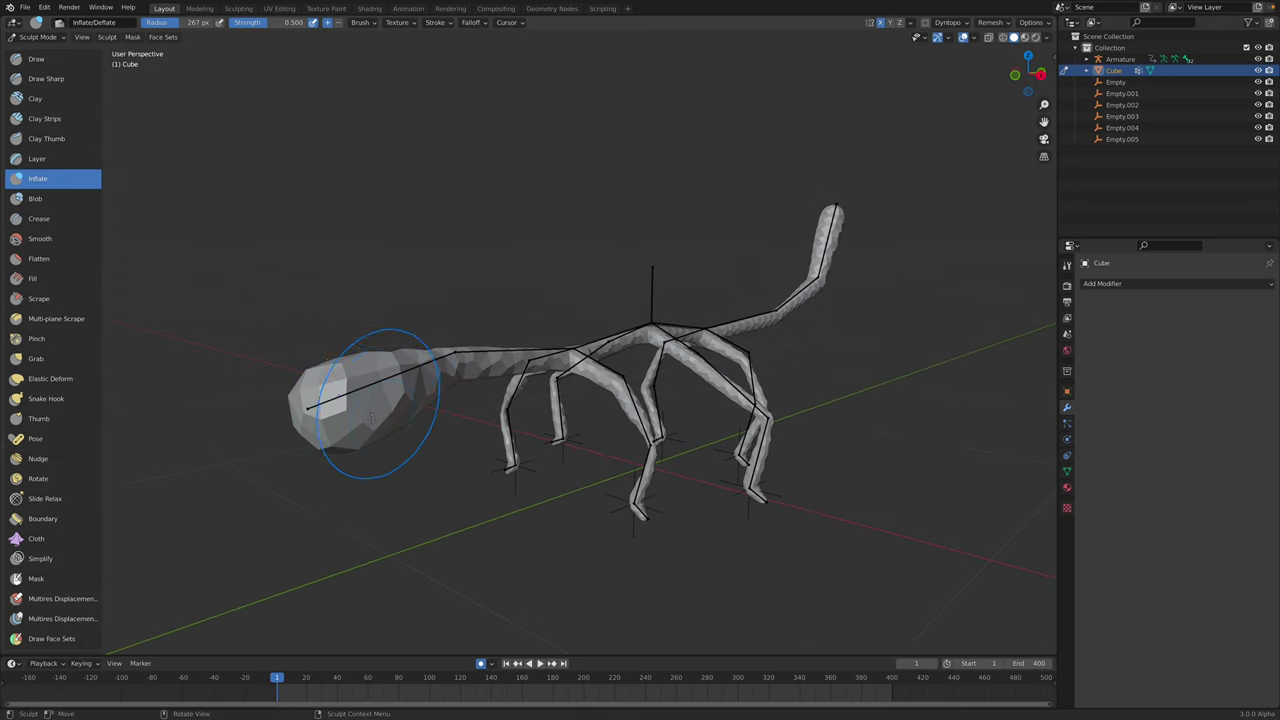
pyautogui.moveTo(331, 389); pyautogui.dragTo(461, 410, button='middle')
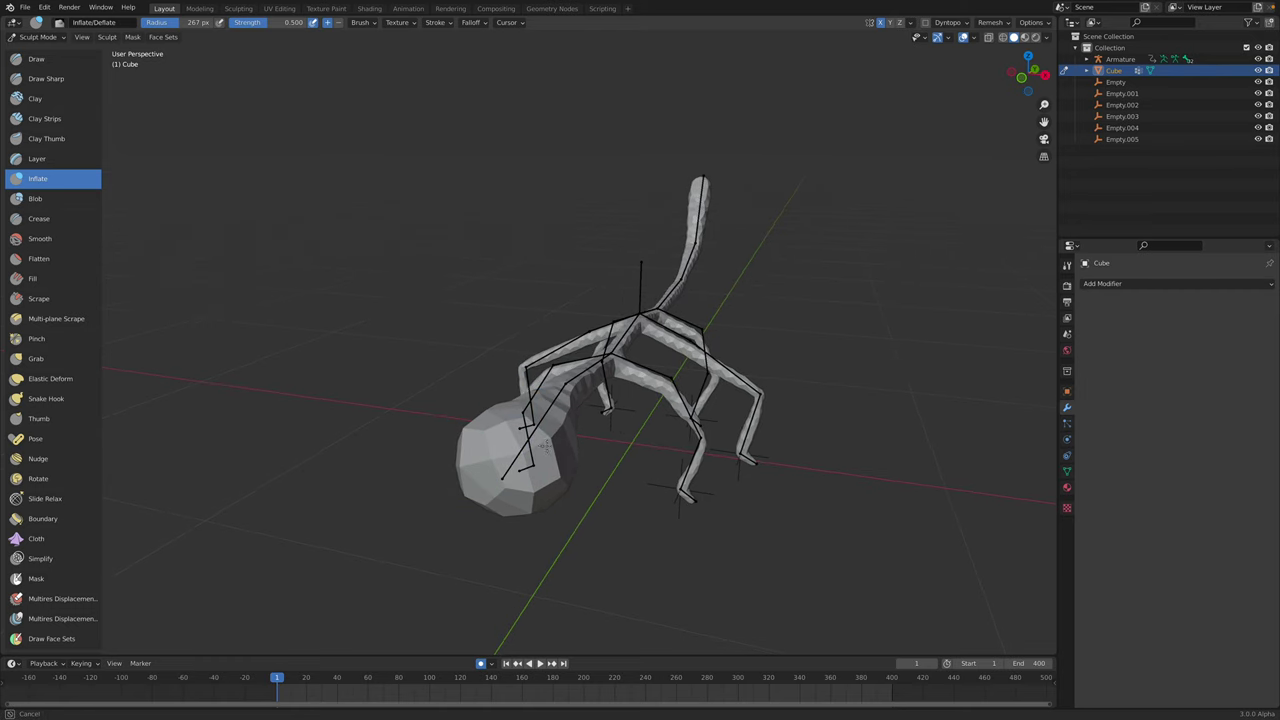
pyautogui.moveTo(505, 490)
pyautogui.mouseDown(button='middle')
pyautogui.moveTo(369, 360)
pyautogui.moveTo(355, 397)
pyautogui.mouseUp(button='middle')
pyautogui.scroll(2, 330, 400)
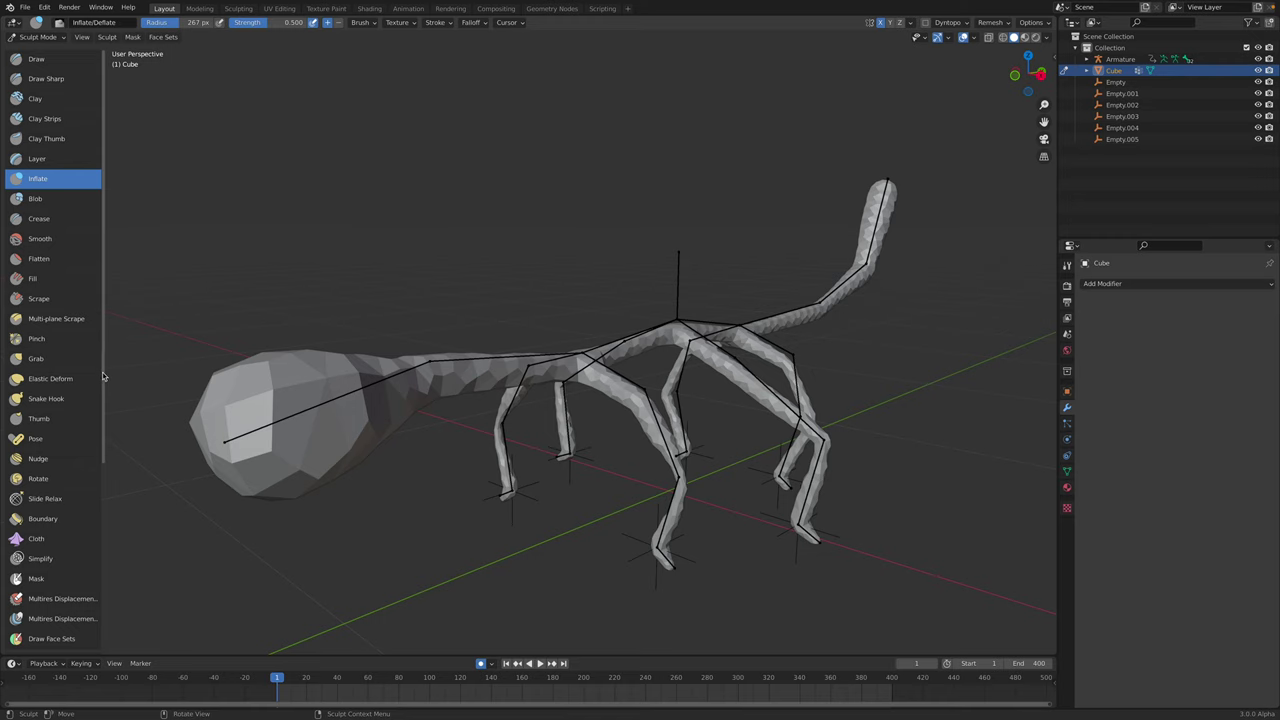
pyautogui.moveTo(280, 378)
pyautogui.keyDown('shift'); pyautogui.mouseDown(button='middle')
pyautogui.moveTo(320, 350)
pyautogui.moveTo(291, 349)
pyautogui.mouseUp(button='middle'); pyautogui.keyUp('shift')
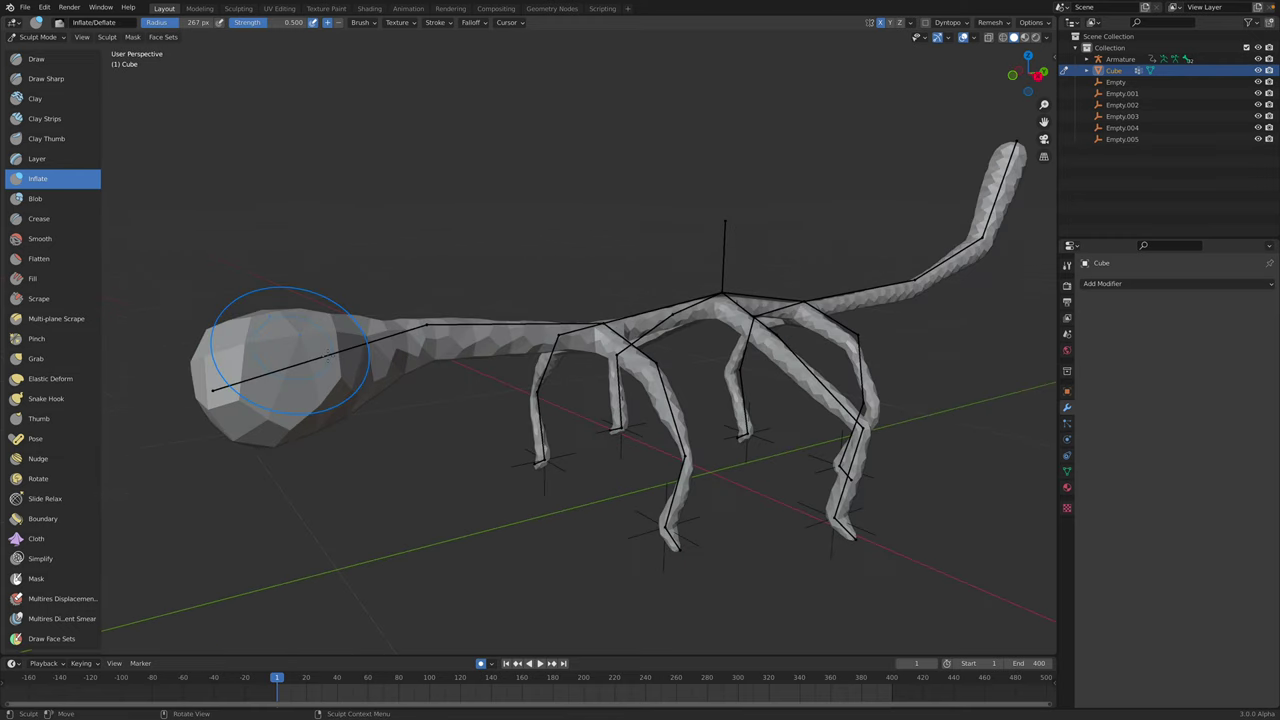
pyautogui.moveTo(326, 431); pyautogui.dragTo(250, 428, button='middle')
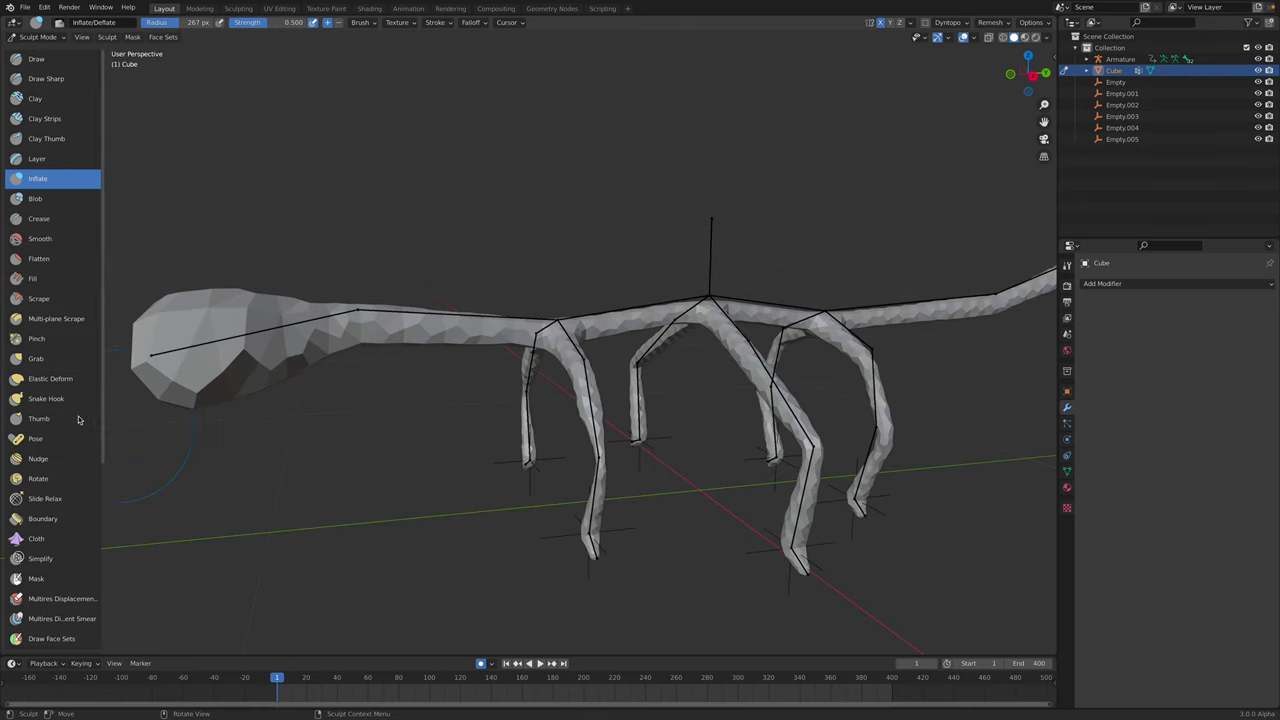
# - Adjust the back of the head with the Grab brush and enable Dyntopo, accepting the vertex data warning
pyautogui.click(36, 363)
pyautogui.moveTo(345, 367); pyautogui.dragTo(323, 314, button='middle')
pyautogui.moveTo(302, 300)
pyautogui.mouseDown()
pyautogui.moveTo(295, 261)
pyautogui.moveTo(320, 295)
pyautogui.mouseUp()
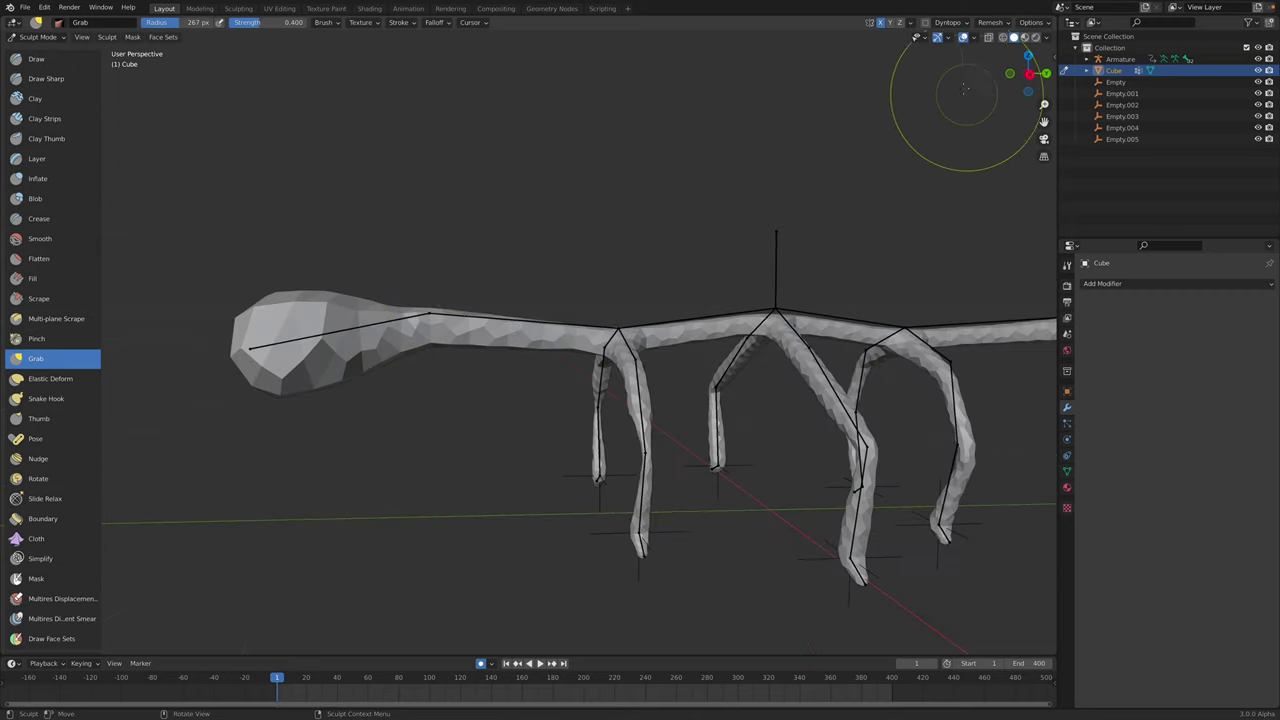
pyautogui.moveTo(884, 46); pyautogui.dragTo(925, 44, button='middle')
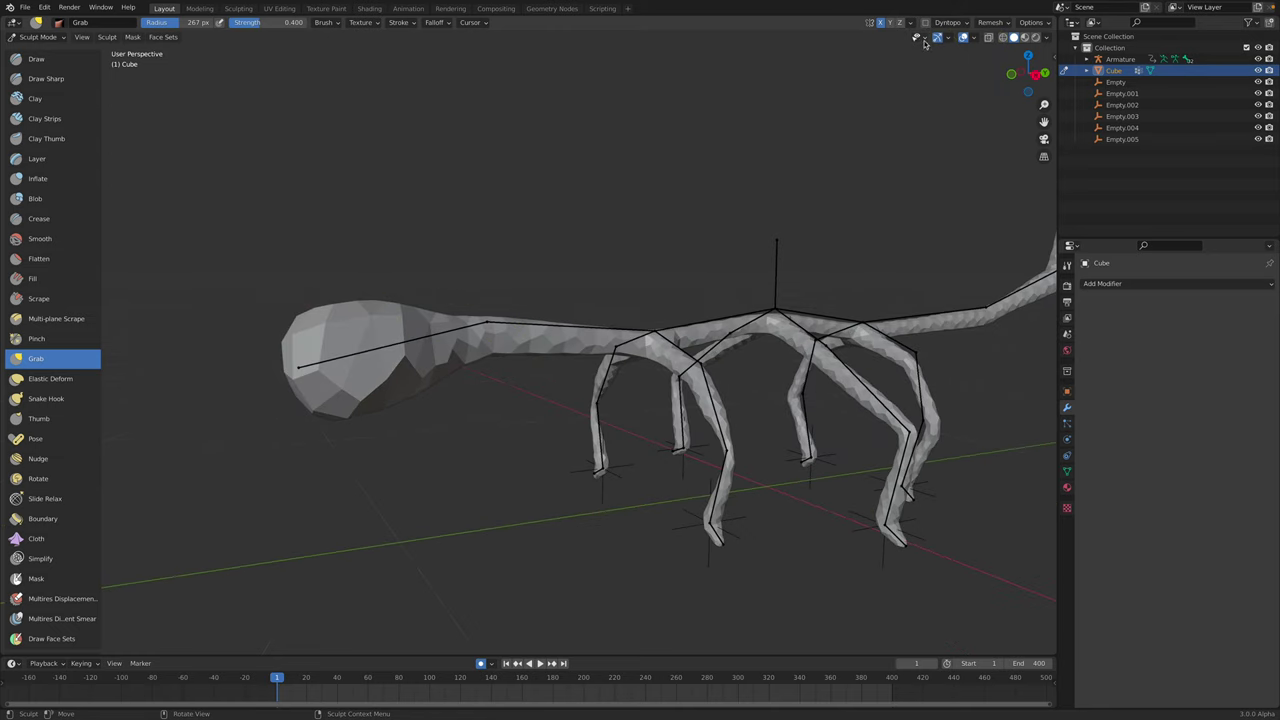
pyautogui.click(925, 24)
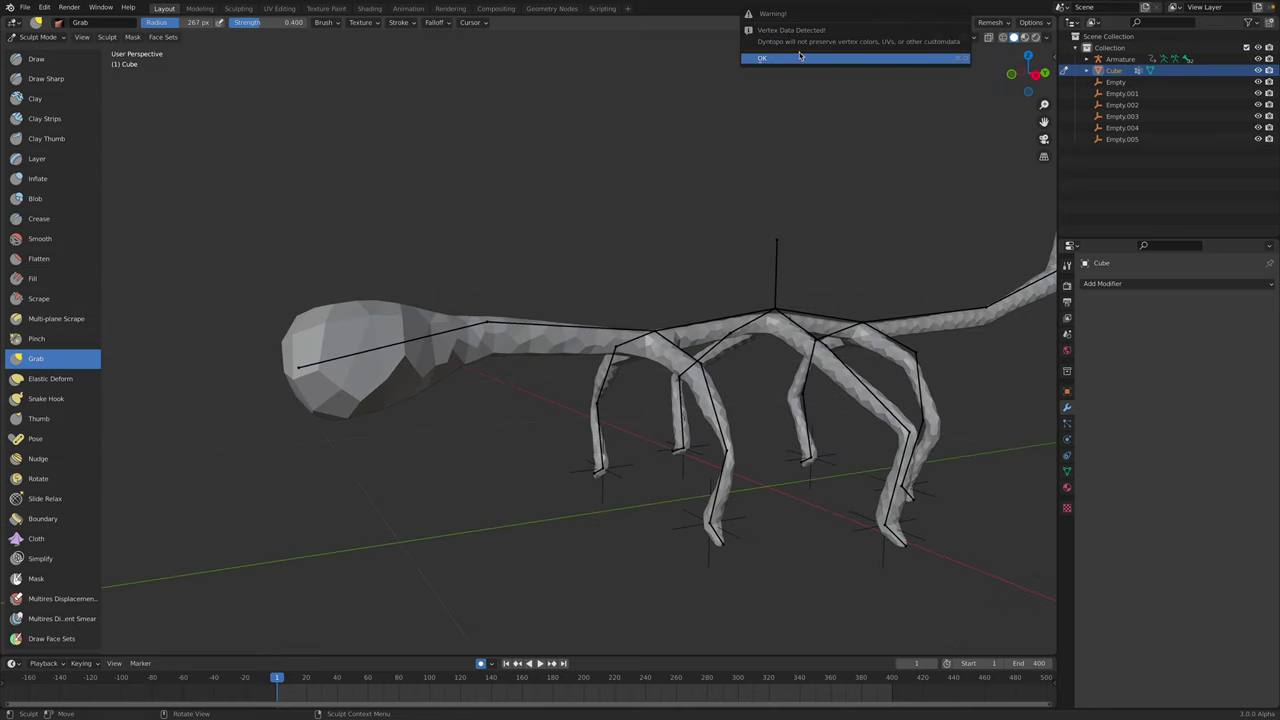
pyautogui.click(790, 60)
# - Pull the upper sides of the head outward into two mirrored raised lobes with the Grab brush
pyautogui.moveTo(771, 86); pyautogui.dragTo(486, 271, button='middle')
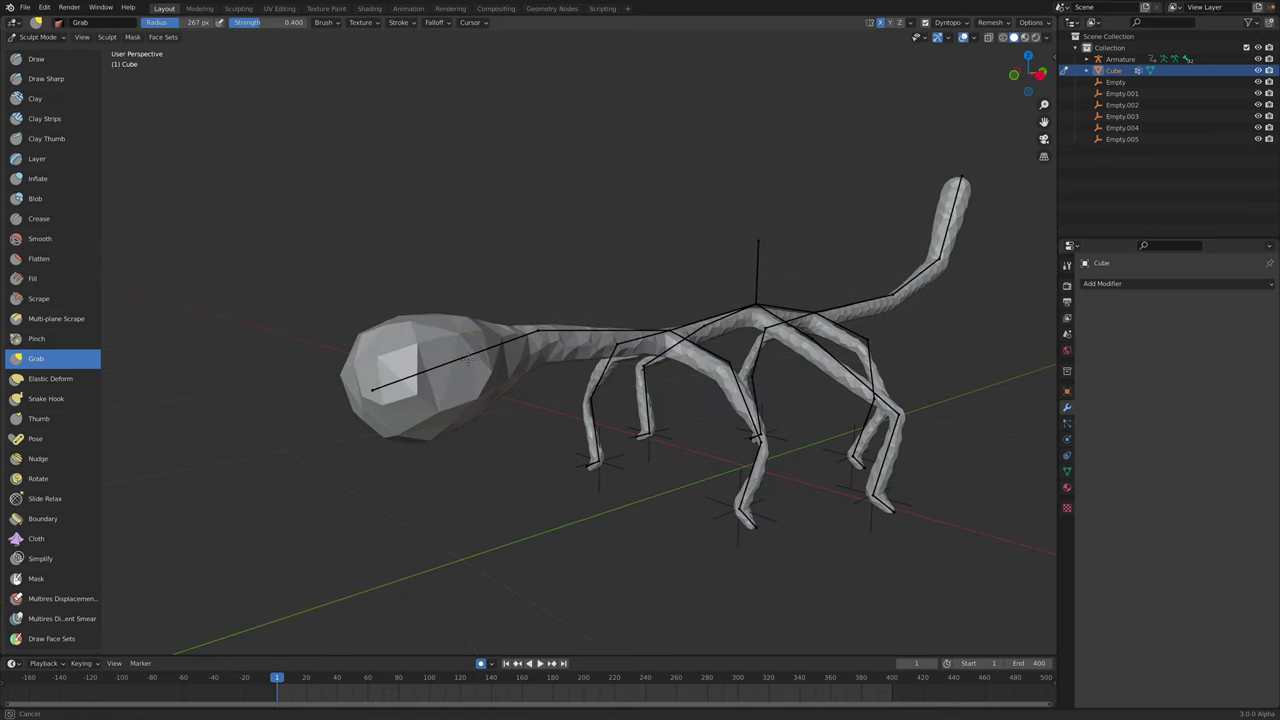
pyautogui.moveTo(490, 310); pyautogui.dragTo(500, 298)
pyautogui.moveTo(466, 349); pyautogui.dragTo(530, 285)
pyautogui.moveTo(466, 338)
pyautogui.mouseDown()
pyautogui.moveTo(492, 285)
pyautogui.moveTo(483, 366)
pyautogui.mouseUp()
pyautogui.moveTo(552, 328); pyautogui.dragTo(636, 320, button='middle')
pyautogui.moveTo(636, 320)
pyautogui.mouseDown()
pyautogui.moveTo(612, 327)
pyautogui.moveTo(612, 342)
pyautogui.mouseUp()
pyautogui.click(955, 23)
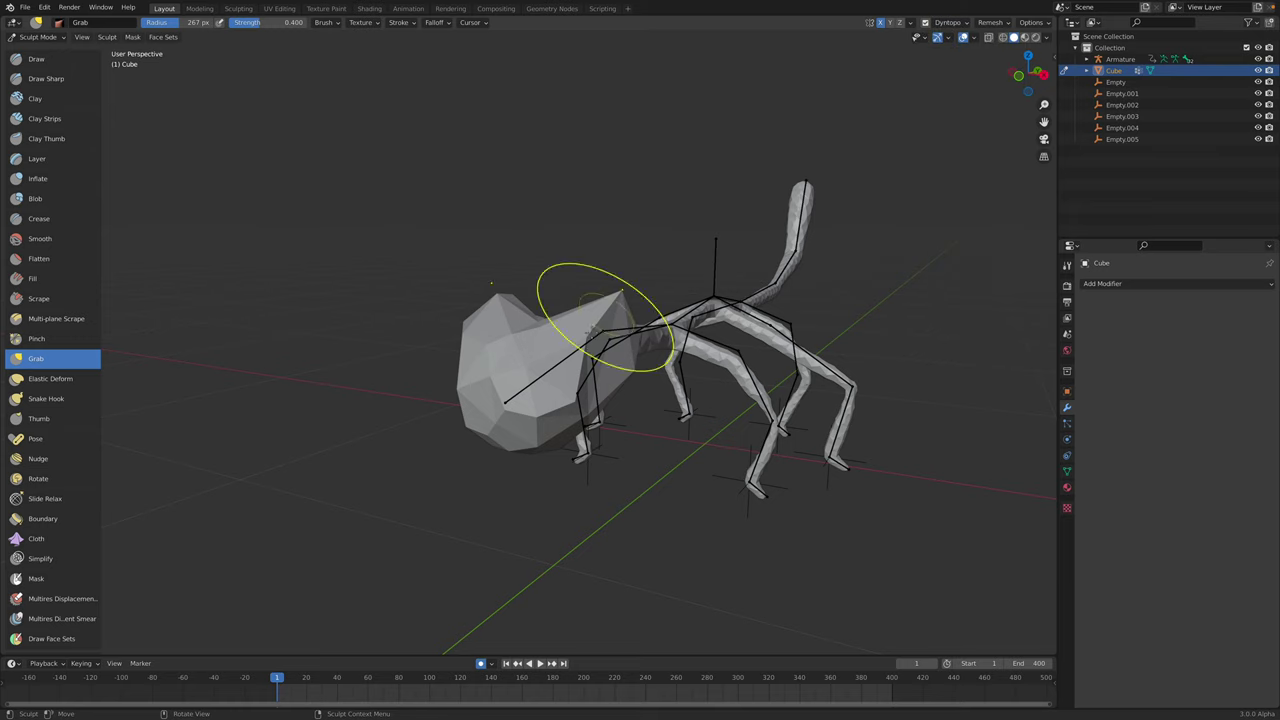
pyautogui.moveTo(600, 337); pyautogui.dragTo(572, 353, button='middle')
pyautogui.moveTo(577, 369)
pyautogui.mouseDown()
pyautogui.moveTo(620, 372)
pyautogui.moveTo(581, 370)
pyautogui.moveTo(617, 429)
pyautogui.moveTo(630, 414)
pyautogui.moveTo(570, 372)
pyautogui.moveTo(557, 389)
pyautogui.moveTo(565, 348)
pyautogui.mouseUp()
pyautogui.scroll(3, 563, 386)
pyautogui.scroll(-4, 600, 414)
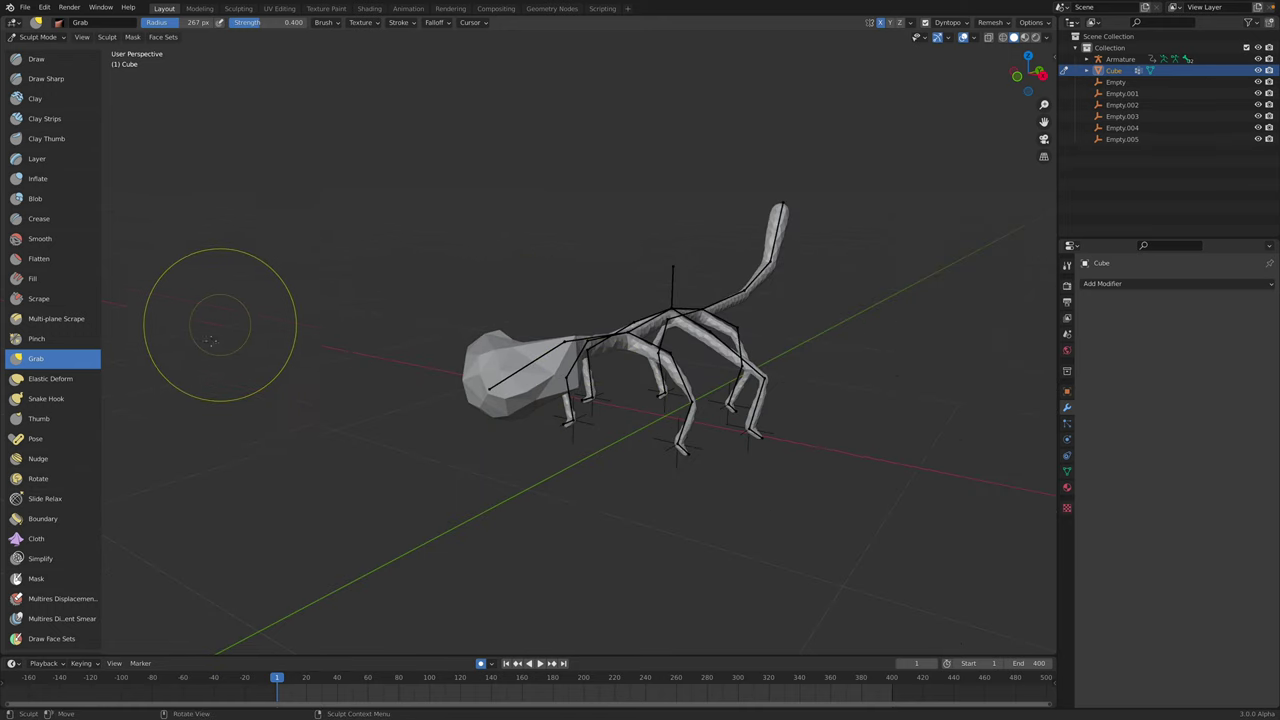
# - Draw out a long backward-sweeping lobe on each side of the head using the Snake Hook brush
pyautogui.click(85, 395)
pyautogui.scroll(2, 514, 286)
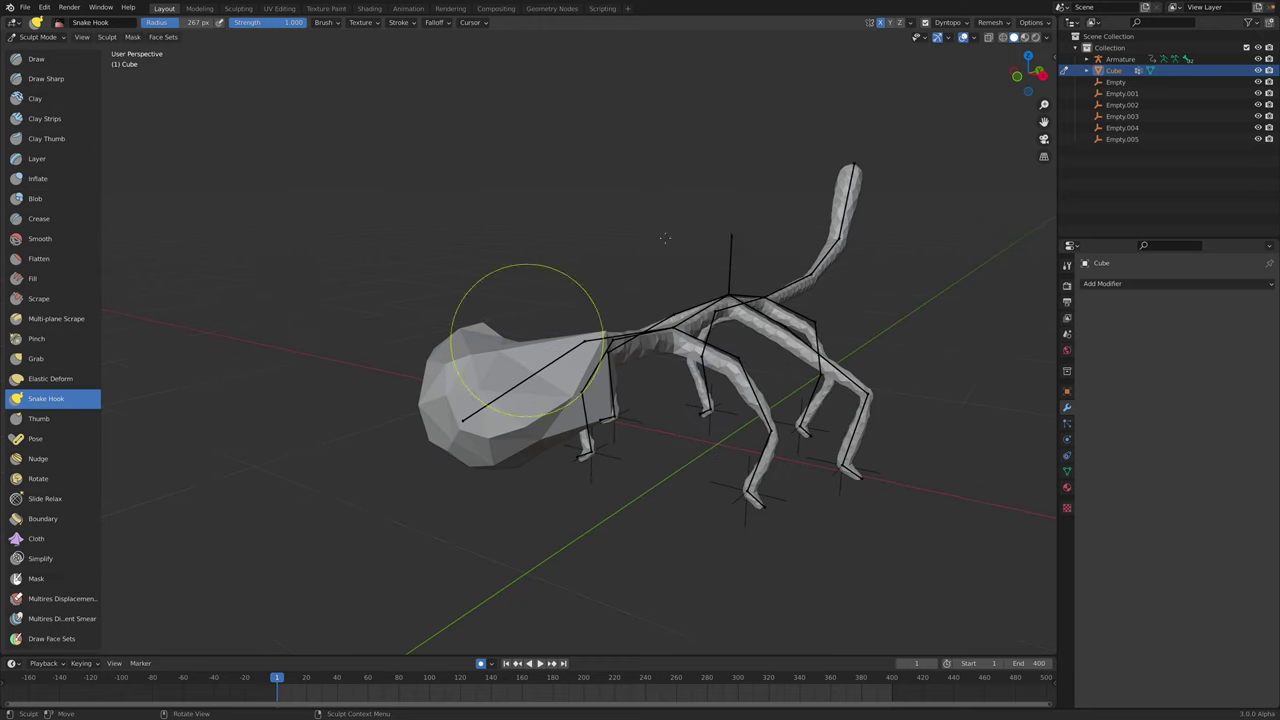
pyautogui.scroll(1, 650, 405)
pyautogui.moveTo(556, 403)
pyautogui.mouseDown()
pyautogui.moveTo(672, 440)
pyautogui.moveTo(600, 386)
pyautogui.moveTo(609, 374)
pyautogui.mouseUp()
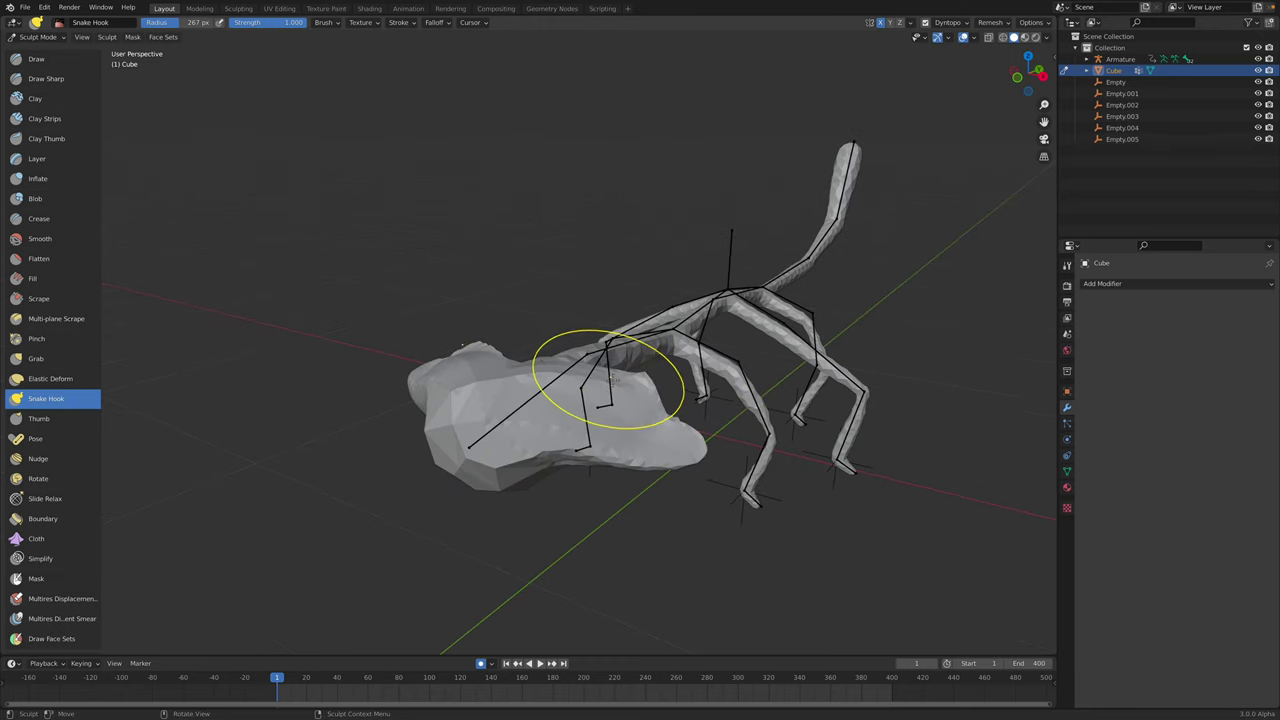
pyautogui.moveTo(605, 363)
pyautogui.mouseDown(button='middle')
pyautogui.moveTo(786, 423)
pyautogui.moveTo(790, 390)
pyautogui.moveTo(757, 343)
pyautogui.mouseUp(button='middle')
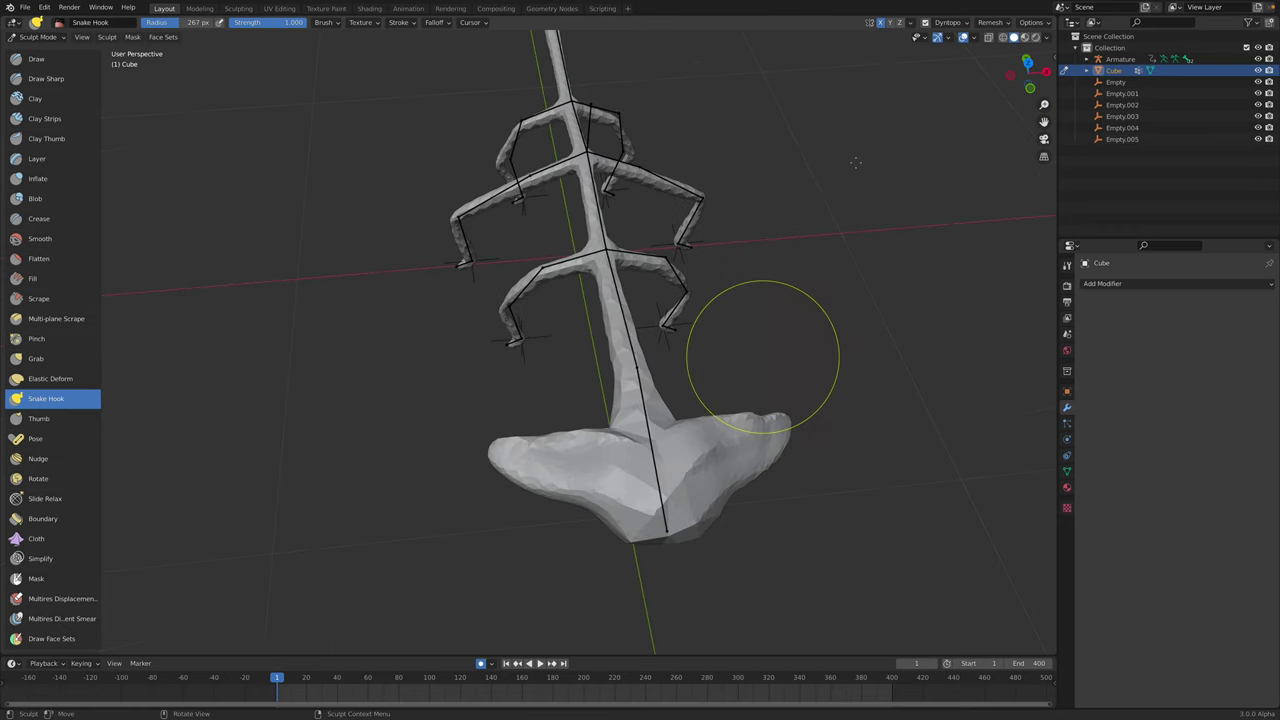
pyautogui.moveTo(728, 386); pyautogui.dragTo(680, 500, button='middle')
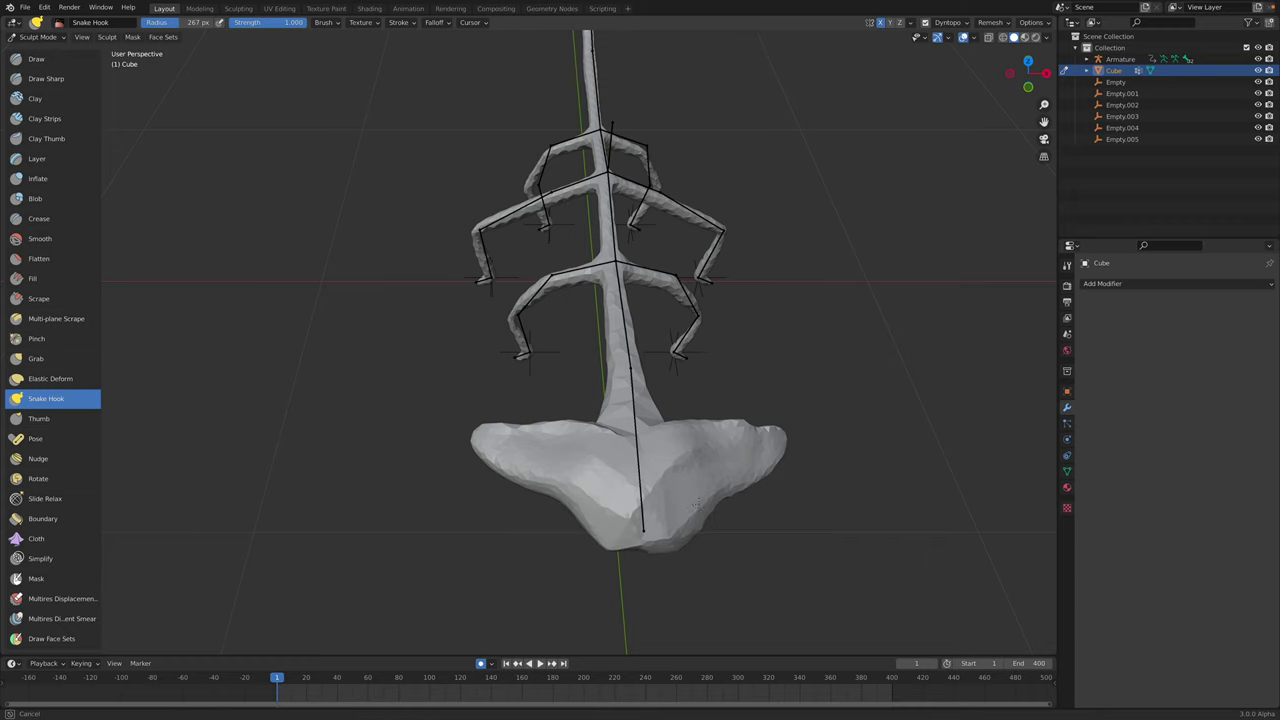
pyautogui.moveTo(671, 509)
pyautogui.mouseDown(button='middle')
pyautogui.moveTo(552, 478)
pyautogui.moveTo(514, 423)
pyautogui.moveTo(745, 400)
pyautogui.mouseUp(button='middle')
# - Reduce the Snake Hook radius to 93 px and pull small spikes from the rear edge of the upturned tail end
pyautogui.moveTo(909, 231)
pyautogui.mouseDown(button='middle')
pyautogui.moveTo(926, 236)
pyautogui.moveTo(845, 323)
pyautogui.moveTo(686, 334)
pyautogui.moveTo(560, 280)
pyautogui.mouseUp(button='middle')
pyautogui.scroll(2, 845, 323)
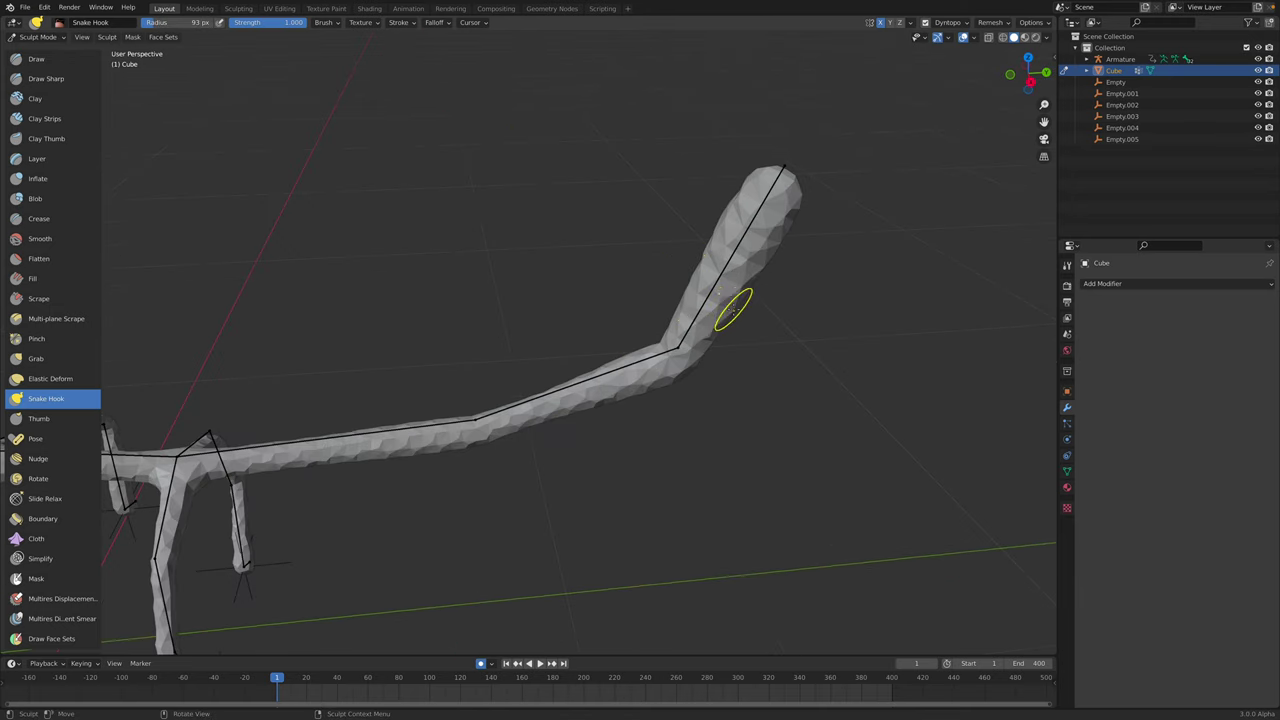
pyautogui.moveTo(733, 310); pyautogui.dragTo(757, 314)
pyautogui.moveTo(758, 262); pyautogui.dragTo(795, 250)
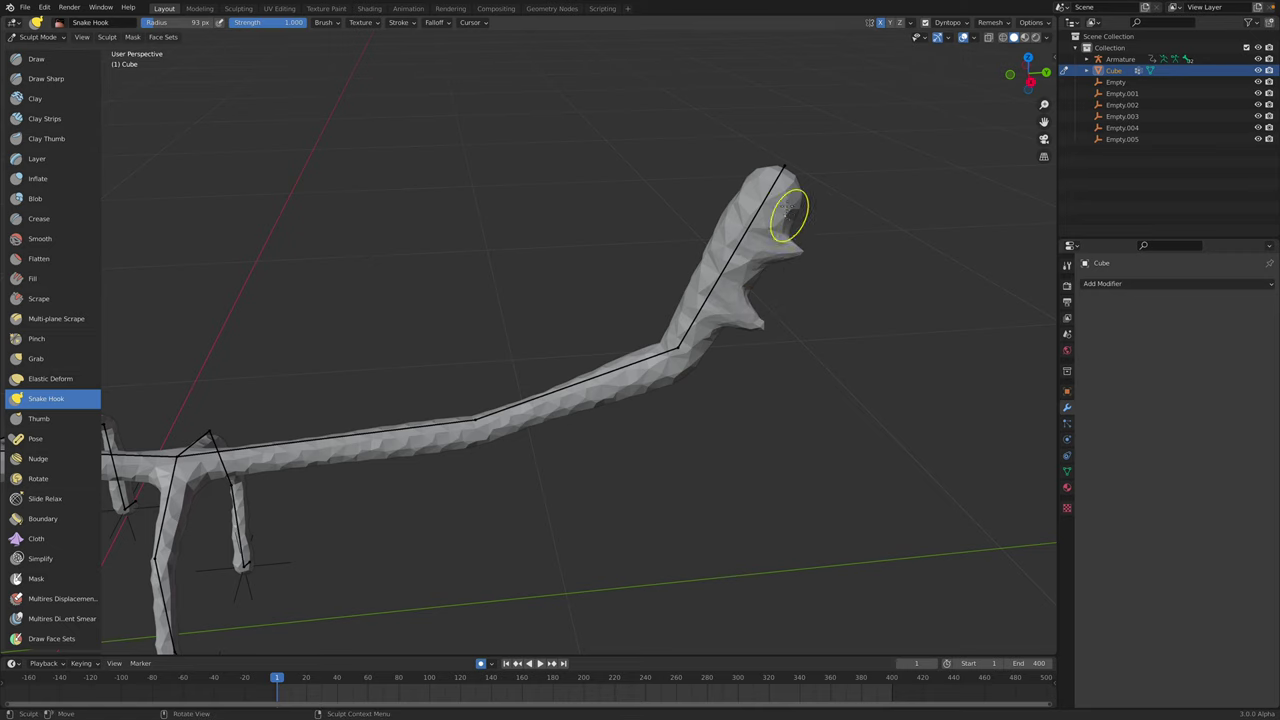
pyautogui.moveTo(531, 397); pyautogui.dragTo(538, 370, button='middle')
# - Pull a row of upright spikes along the creature's back and neck with Snake Hook in the right orthographic view
pyautogui.click(1027, 76)
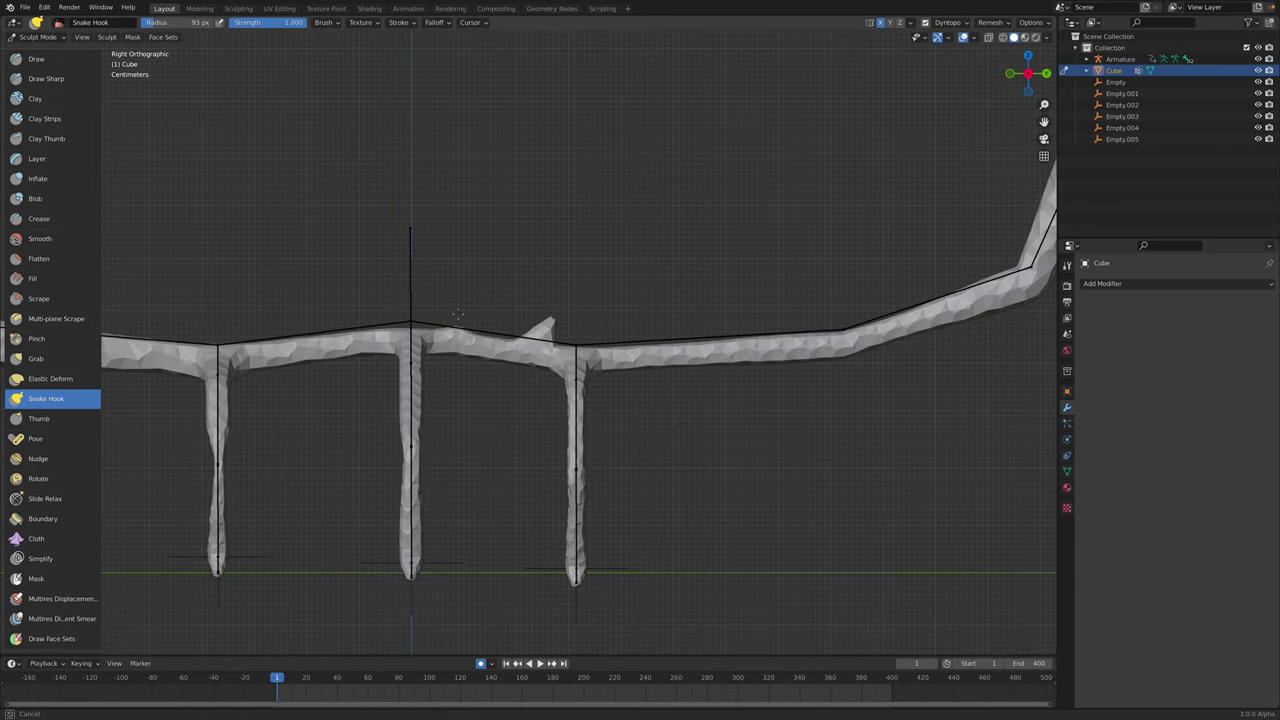
pyautogui.moveTo(460, 338); pyautogui.dragTo(458, 302)
pyautogui.moveTo(366, 336); pyautogui.dragTo(364, 309)
pyautogui.moveTo(305, 347); pyautogui.dragTo(296, 306)
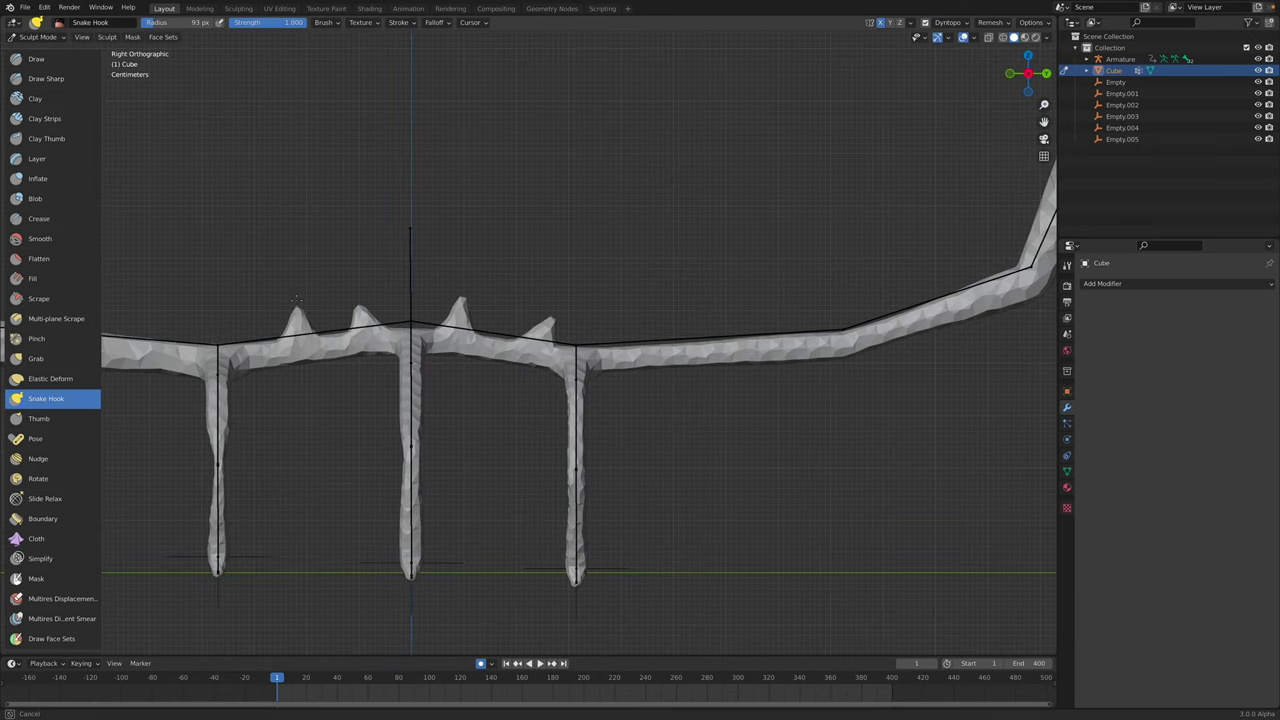
pyautogui.keyDown('shift'); pyautogui.moveTo(254, 321); pyautogui.dragTo(474, 316, button='middle'); pyautogui.keyUp('shift')
pyautogui.moveTo(426, 338); pyautogui.dragTo(423, 297)
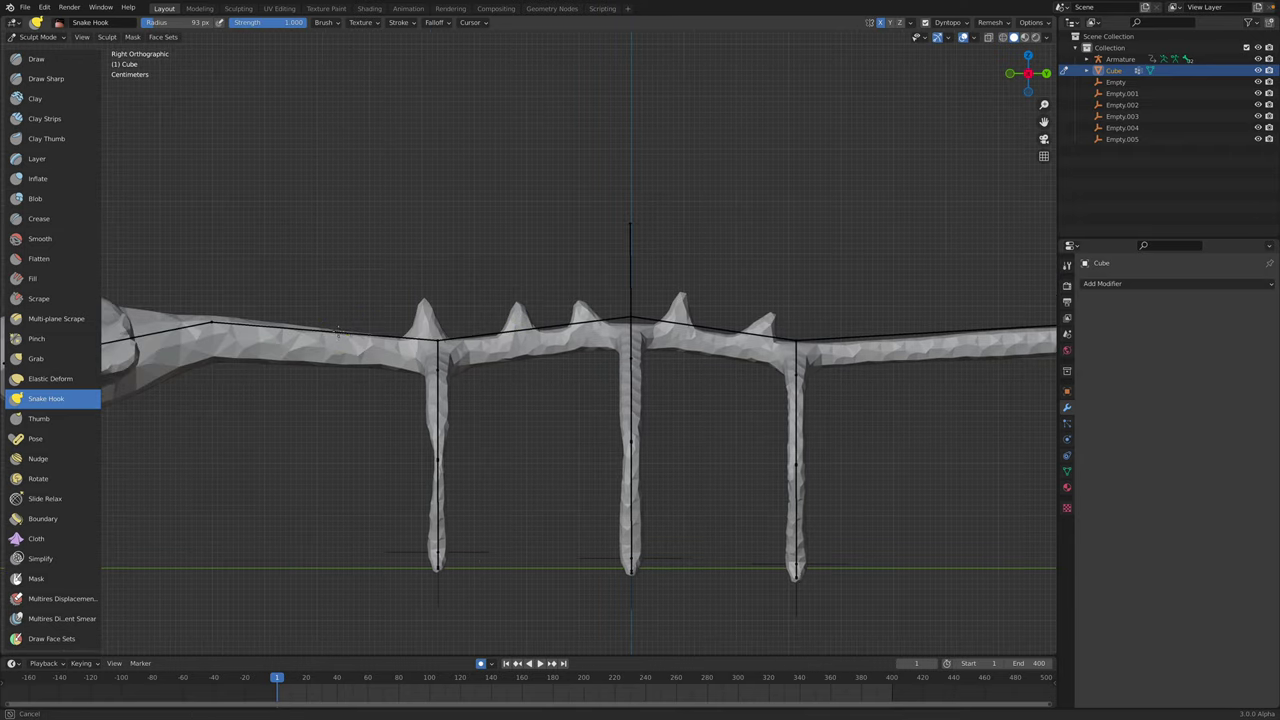
pyautogui.moveTo(350, 340)
pyautogui.mouseDown()
pyautogui.moveTo(340, 306)
pyautogui.moveTo(244, 280)
pyautogui.mouseUp()
pyautogui.scroll(-3, 545, 302)
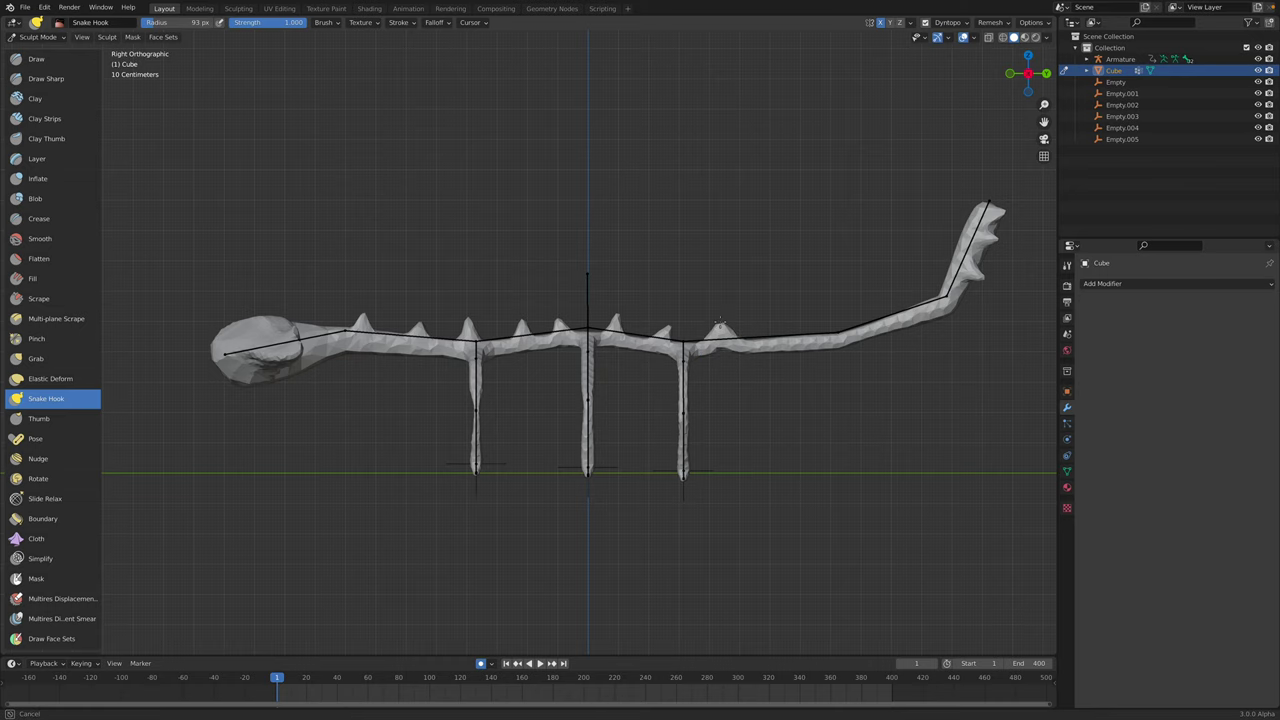
# - Return the sculpted mesh to Object Mode and save the Blender file
pyautogui.moveTo(717, 322); pyautogui.dragTo(634, 357, button='middle')
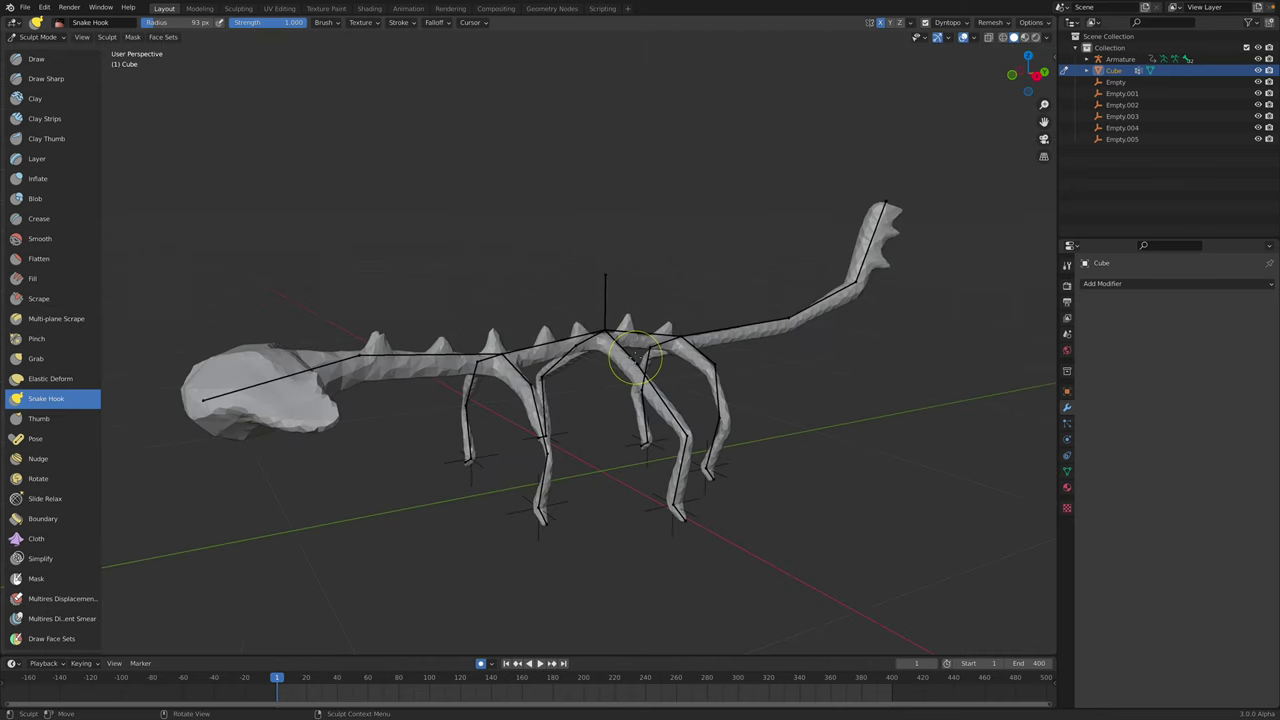
pyautogui.click(22, 37)
pyautogui.click(40, 52)
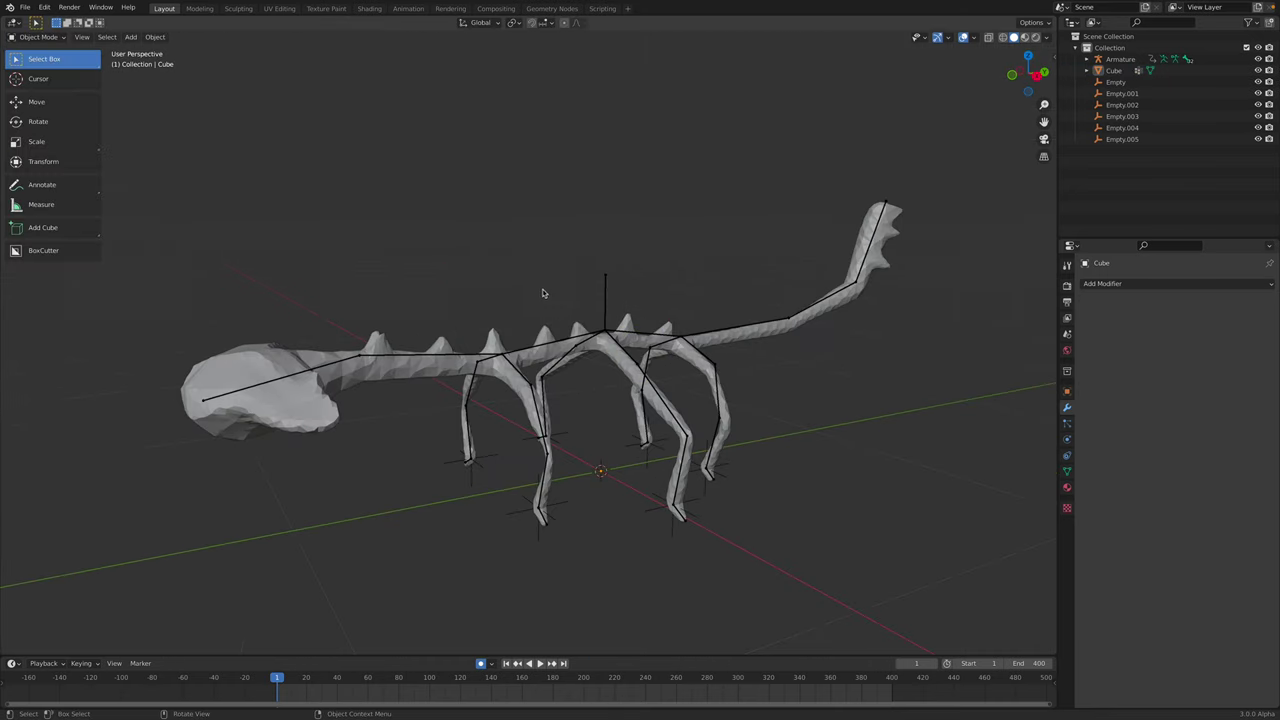
pyautogui.moveTo(543, 286)
pyautogui.mouseDown(button='middle')
pyautogui.moveTo(625, 325)
pyautogui.moveTo(503, 285)
pyautogui.moveTo(530, 295)
pyautogui.mouseUp(button='middle')
pyautogui.hotkey('ctrl', 's')
# - Play the animation briefly to check whether the sculpted mesh follows the armature
pyautogui.press('space')
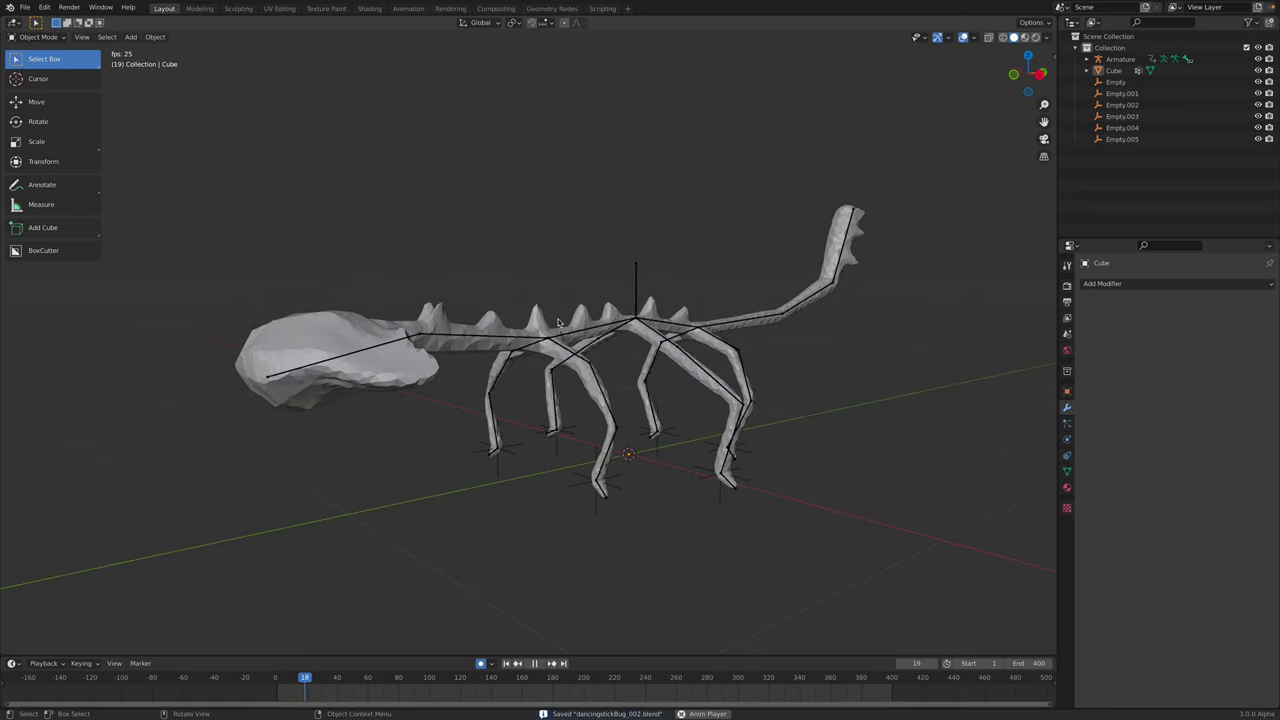
pyautogui.press('space')
# - Parent the creature mesh to the armature using Armature Deform With Automatic Weights
pyautogui.click(549, 332)
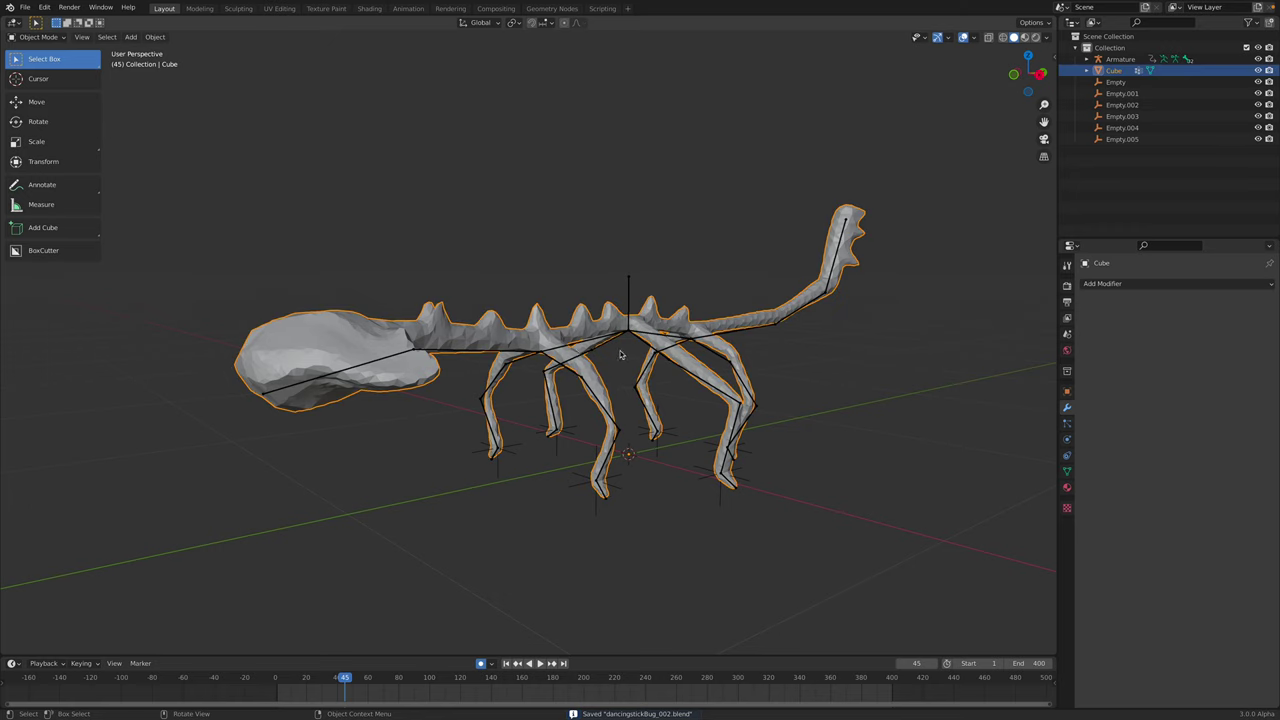
pyautogui.moveTo(623, 354); pyautogui.dragTo(583, 348, button='middle')
pyautogui.scroll(-1, 540, 342)
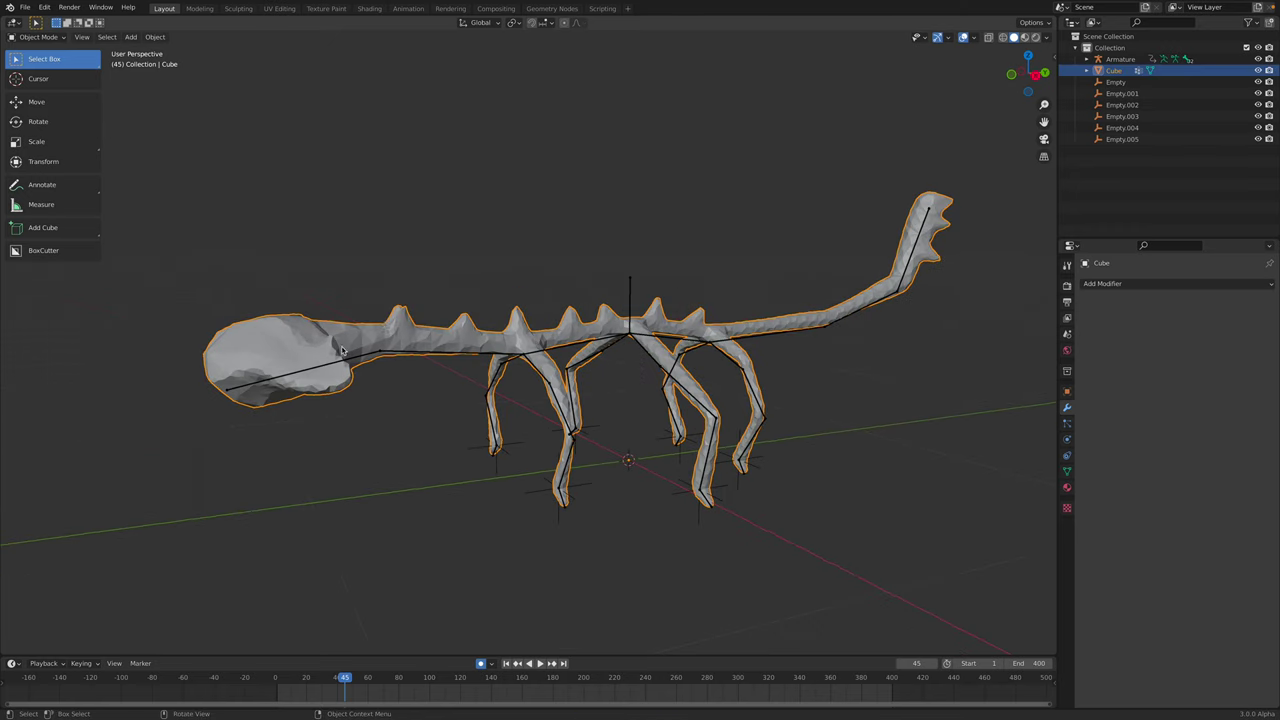
pyautogui.keyDown('shift'); pyautogui.click(630, 300); pyautogui.keyUp('shift')
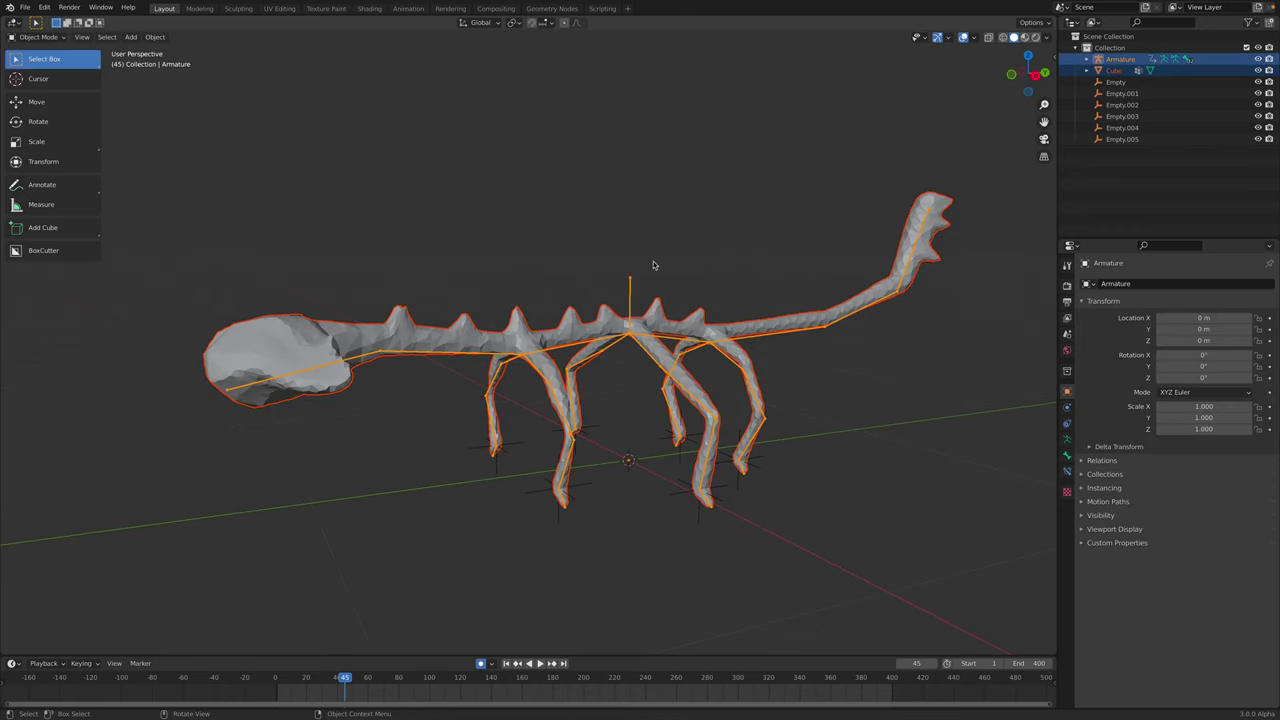
pyautogui.click(653, 265)
pyautogui.click(565, 331)
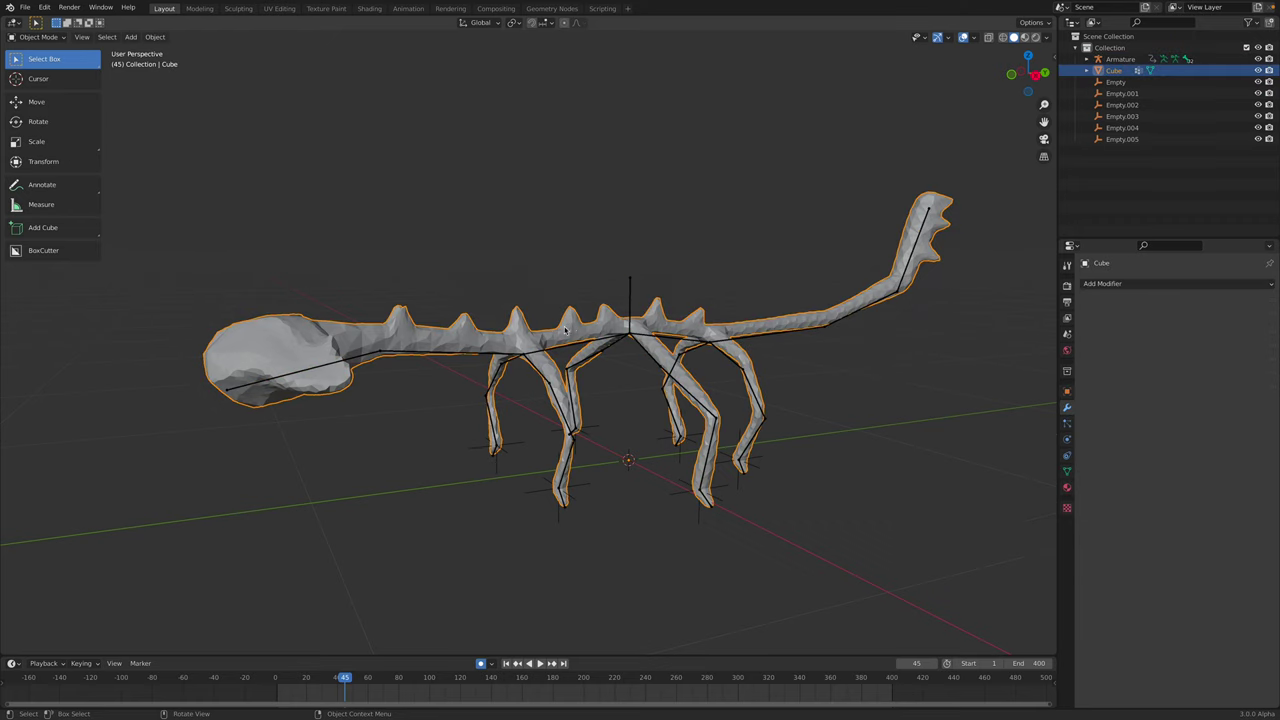
pyautogui.keyDown('shift'); pyautogui.click(629, 295); pyautogui.keyUp('shift')
pyautogui.hotkey('ctrl', 'p')
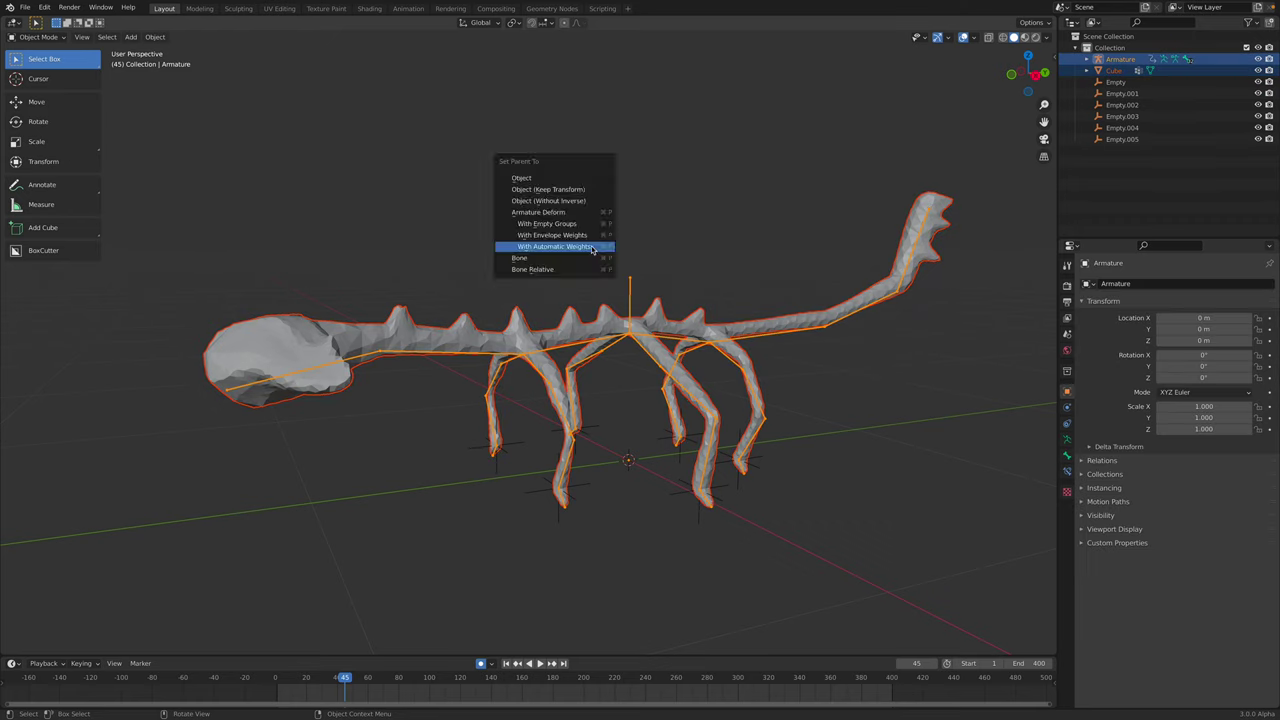
pyautogui.click(592, 248)
# - Play back the animation to check the skinned mesh's deformation, and select the armature
pyautogui.click(610, 292)
pyautogui.press('space')
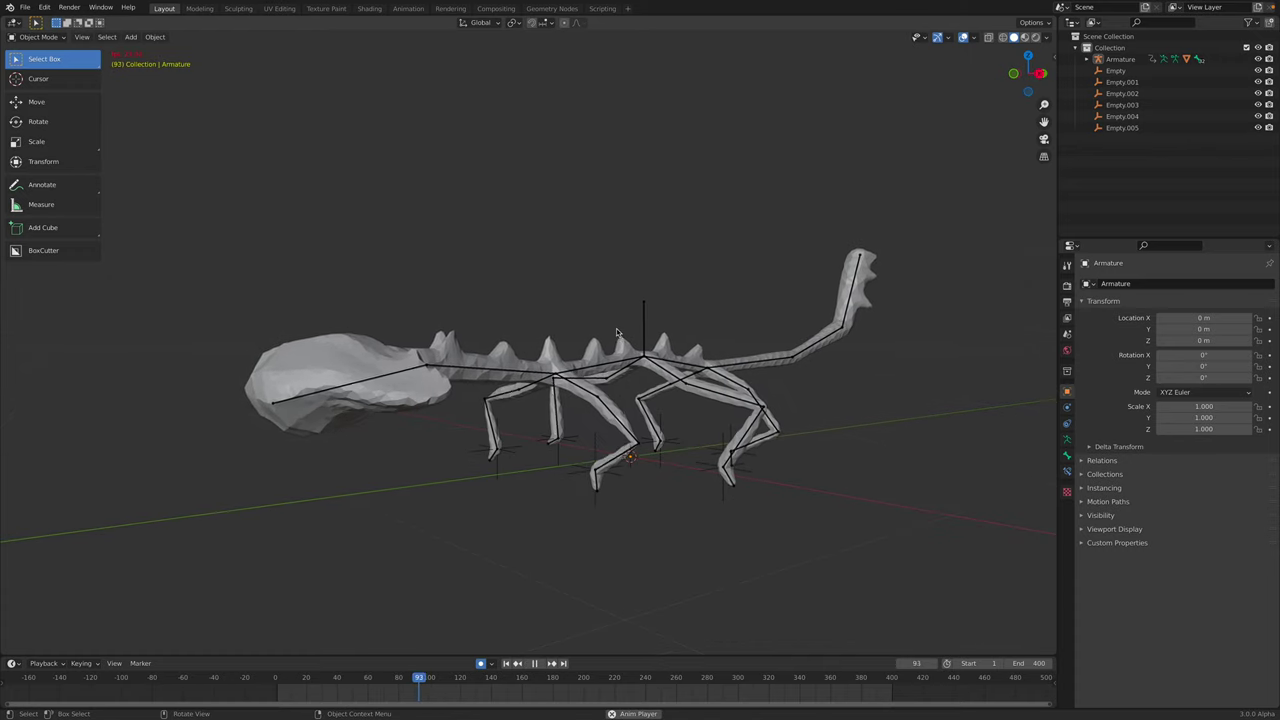
pyautogui.press('space')
pyautogui.click(620, 293)
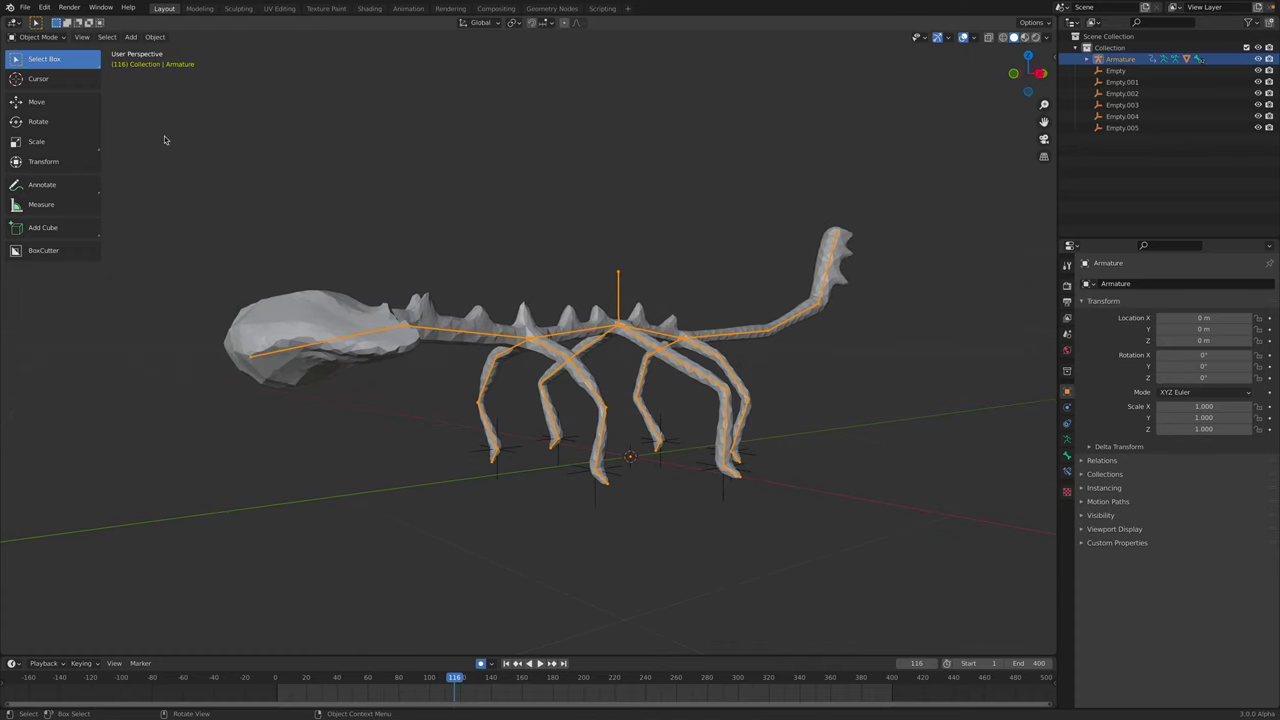
# - Put the armature in Pose Mode and start the Spring Bones simulation in Animation Mode
pyautogui.click(46, 39)
pyautogui.click(51, 78)
pyautogui.moveTo(668, 350); pyautogui.dragTo(625, 356, button='middle')
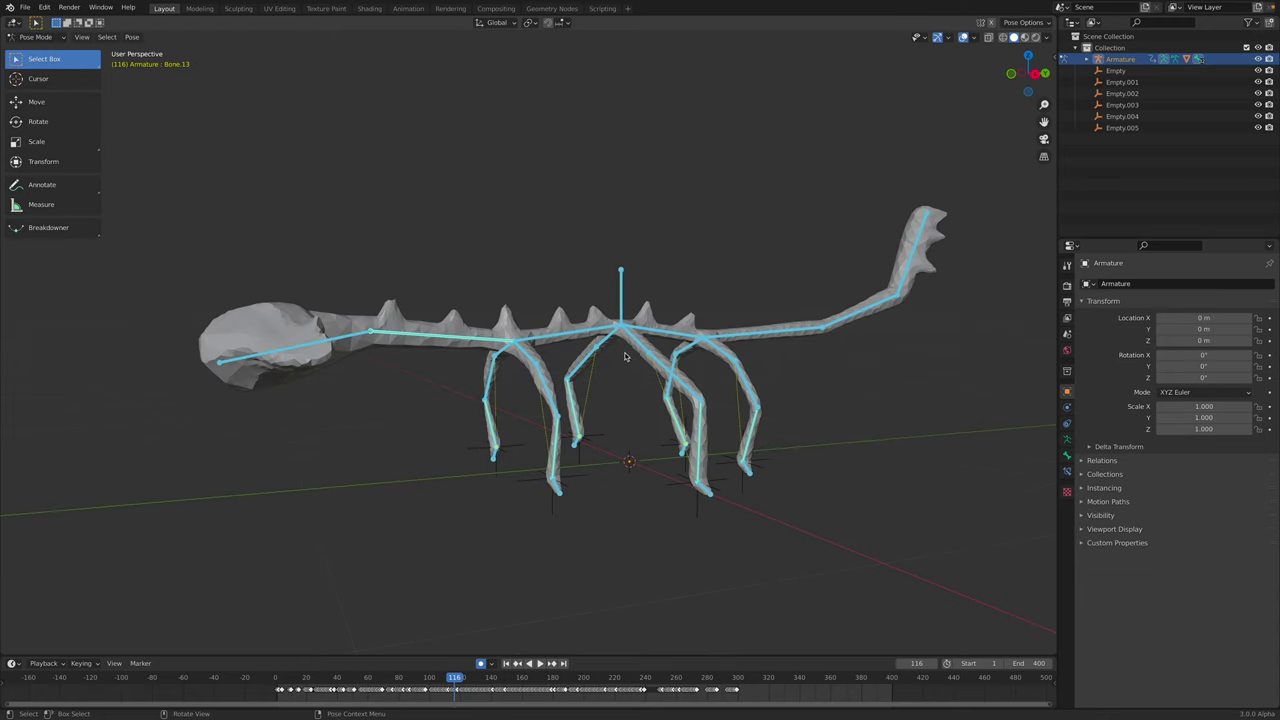
pyautogui.click(1067, 456)
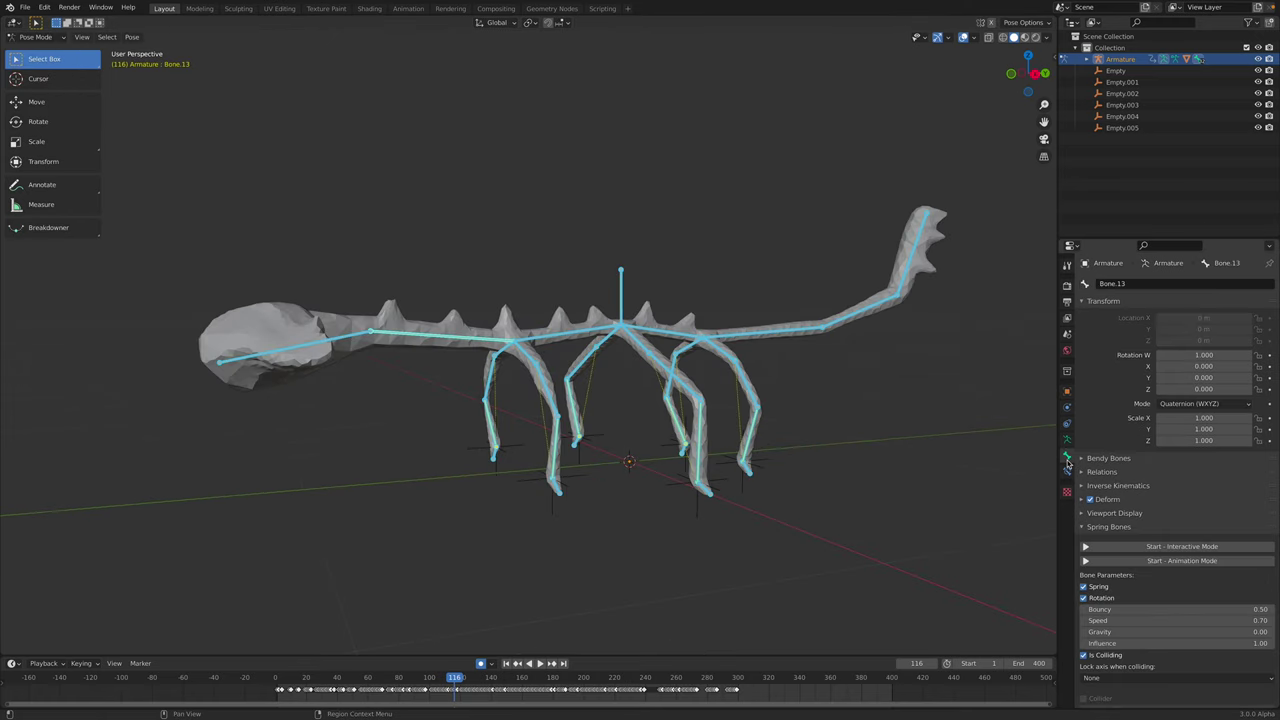
pyautogui.click(1155, 561)
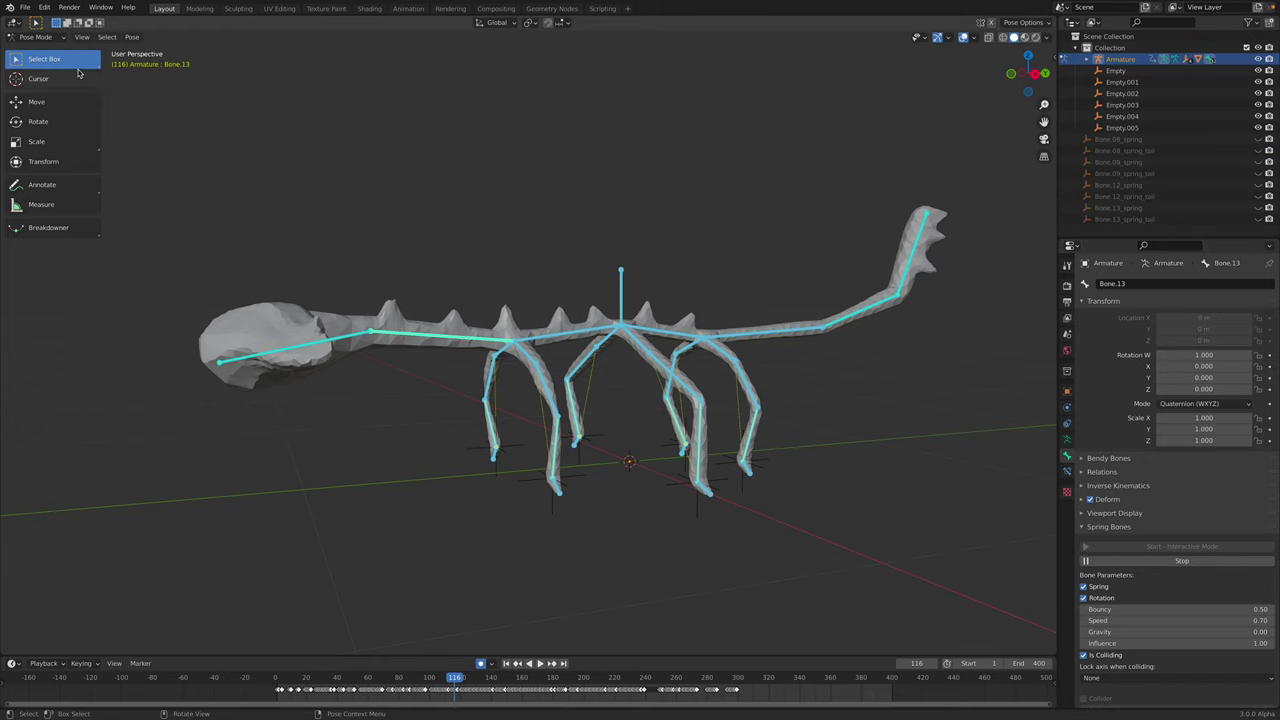
# - Play the animation in Object Mode to check the spring motion of the skinned mesh, and select the mesh
pyautogui.click(483, 193)
pyautogui.press('space')
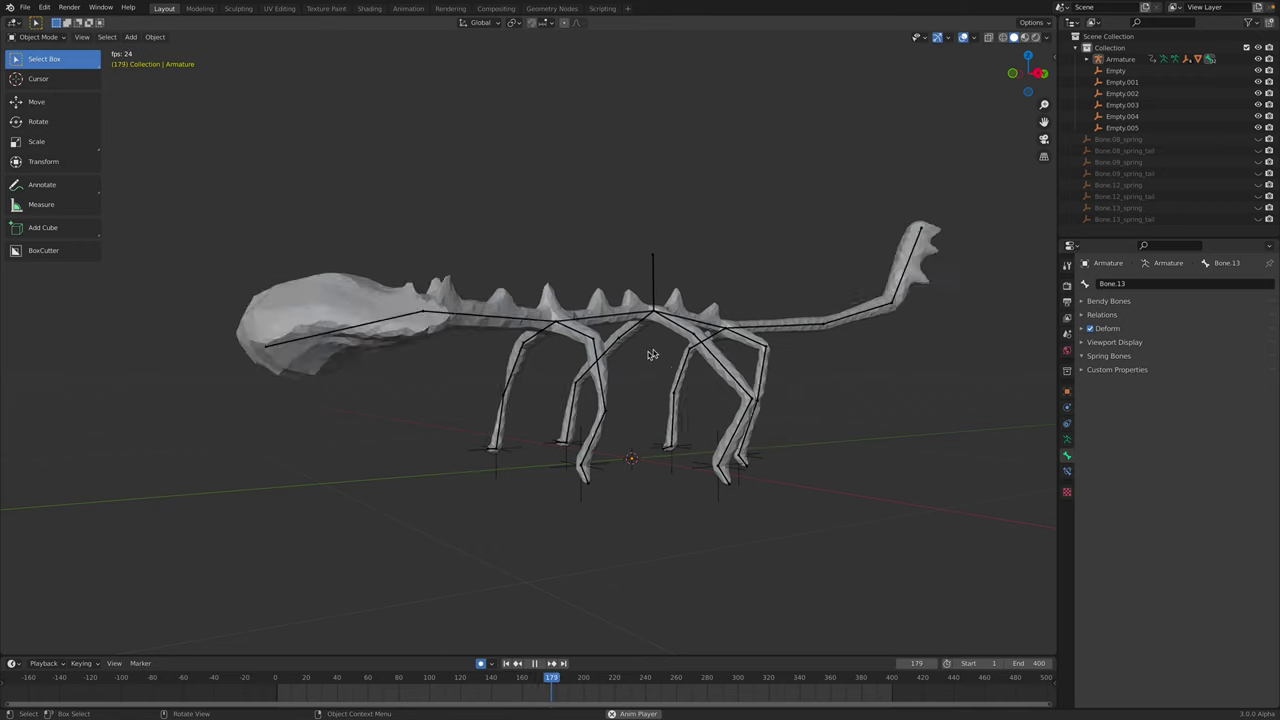
pyautogui.press('space')
pyautogui.moveTo(500, 332); pyautogui.dragTo(538, 365, button='middle')
pyautogui.click(470, 333)
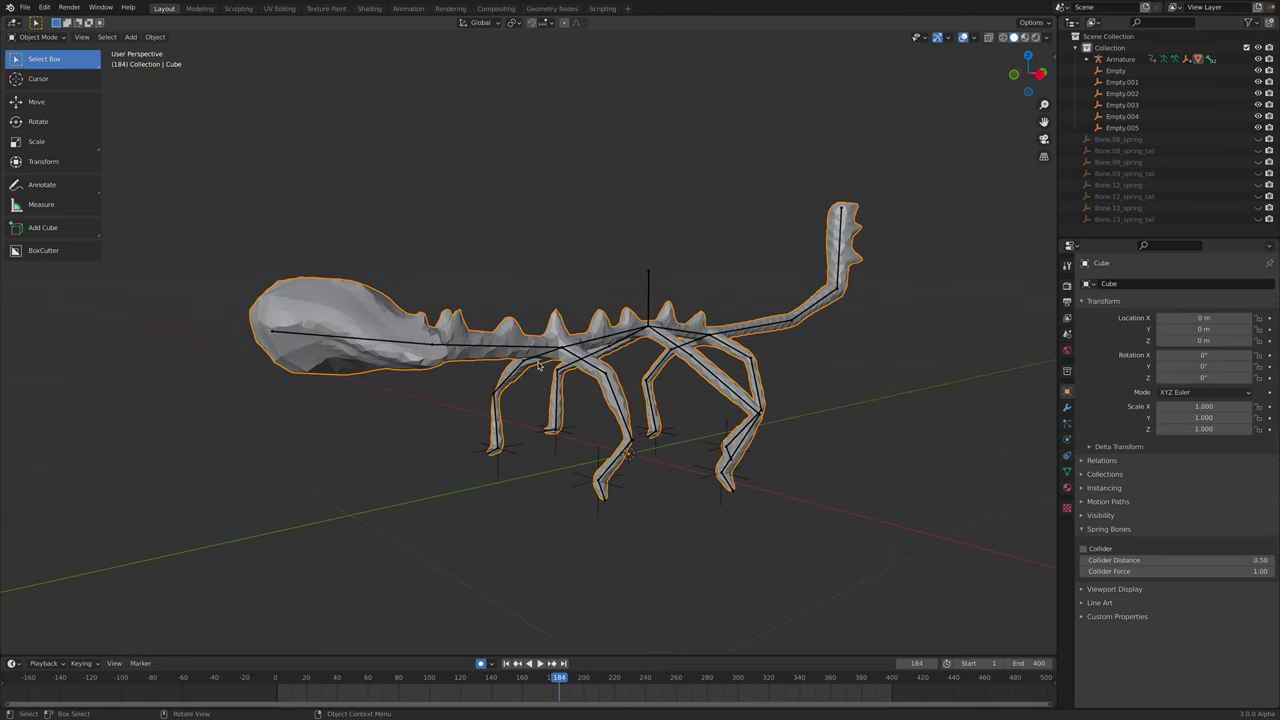
pyautogui.moveTo(538, 366); pyautogui.dragTo(591, 354, button='middle')
# - Save the Blender file and move the playhead to frame 132
pyautogui.click(622, 263)
pyautogui.hotkey('ctrl', 's')
pyautogui.click(557, 327)
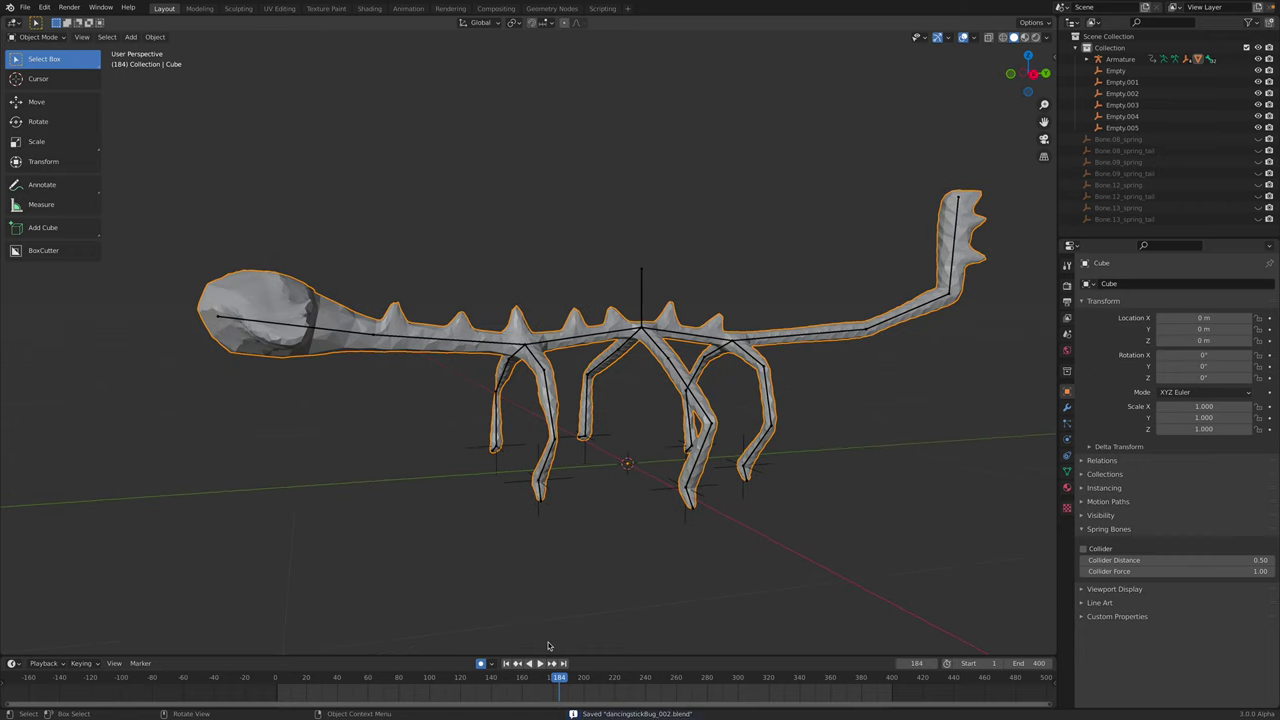
pyautogui.moveTo(543, 678); pyautogui.dragTo(479, 680)
pyautogui.moveTo(533, 612); pyautogui.dragTo(675, 588, button='middle')
# - Bake the armature's pose action over frames 1 to 400 for only selected bones, with Visual Keying, Clear Constraints and Clear Parents enabled
pyautogui.click(508, 379)
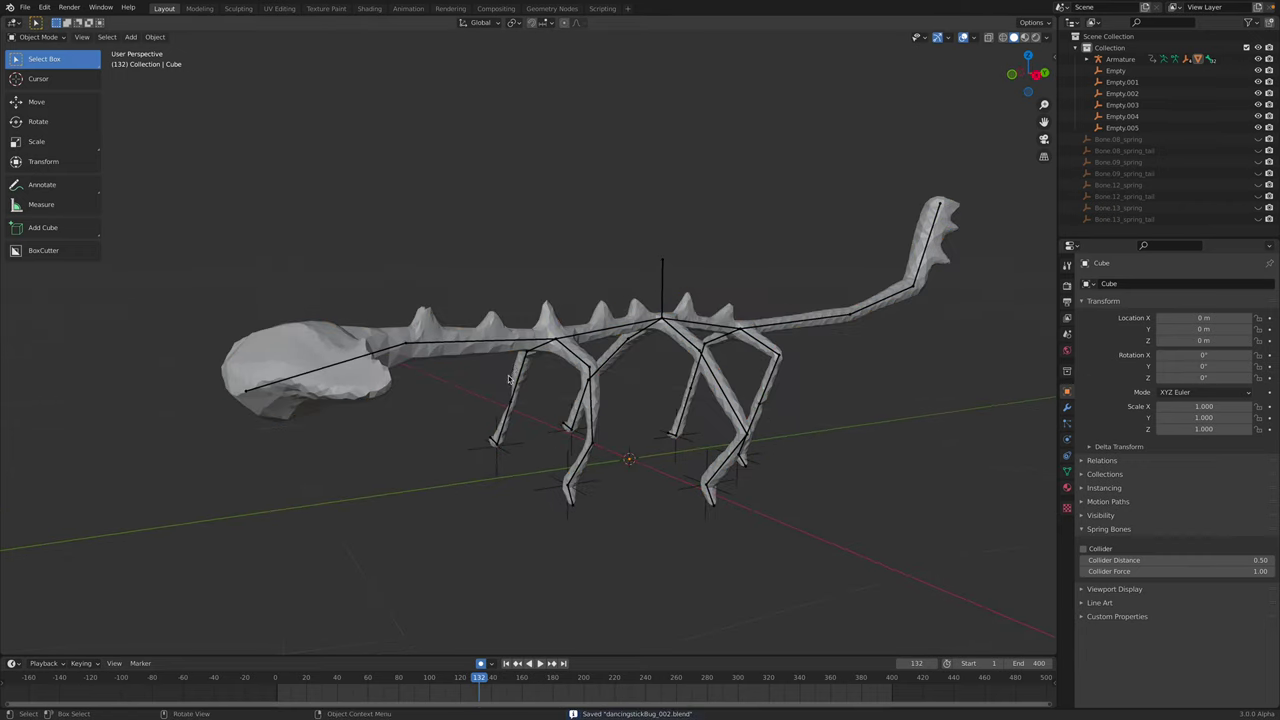
pyautogui.click(516, 348)
pyautogui.click(520, 345)
pyautogui.moveTo(520, 345); pyautogui.dragTo(511, 394, button='middle')
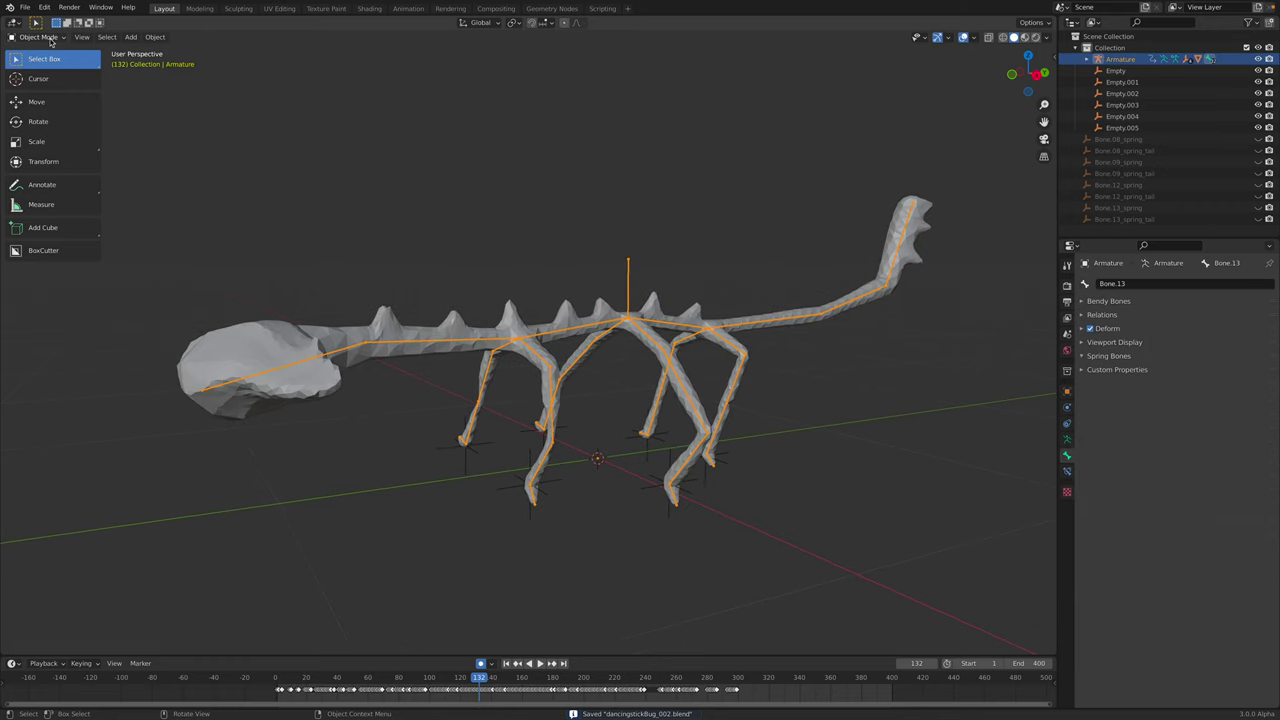
pyautogui.click(50, 38)
pyautogui.click(38, 76)
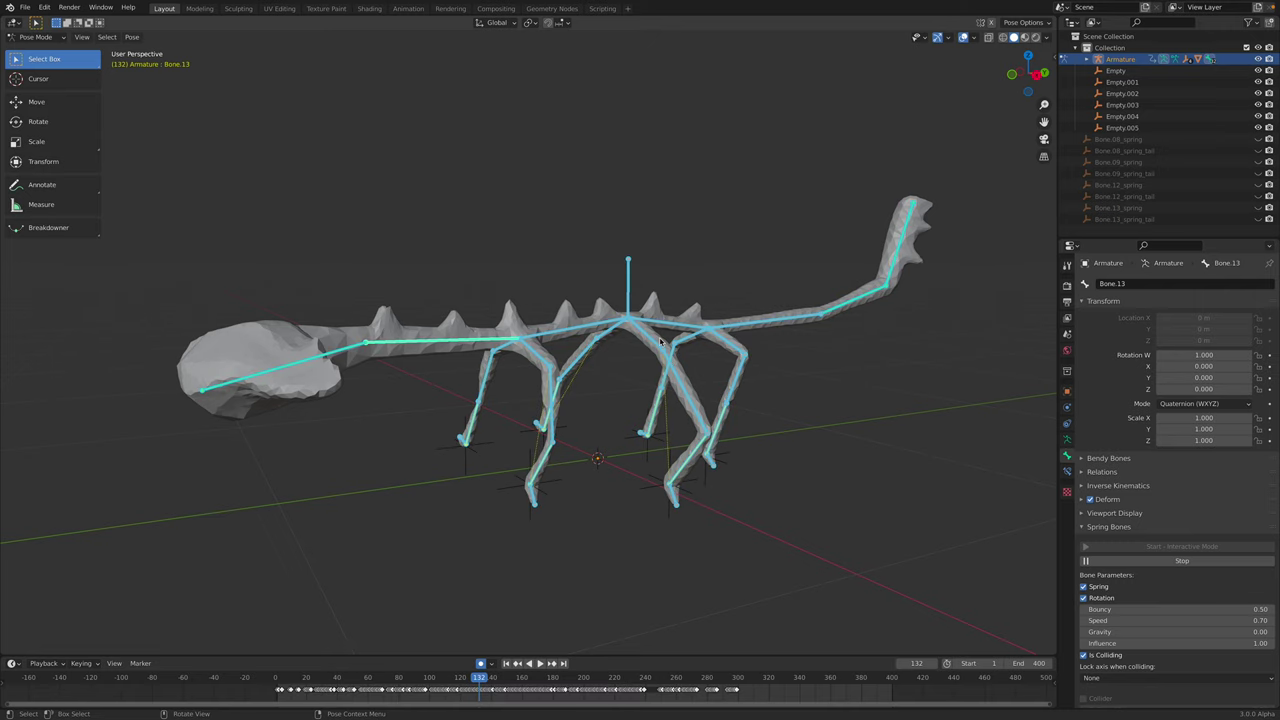
pyautogui.press('F3')
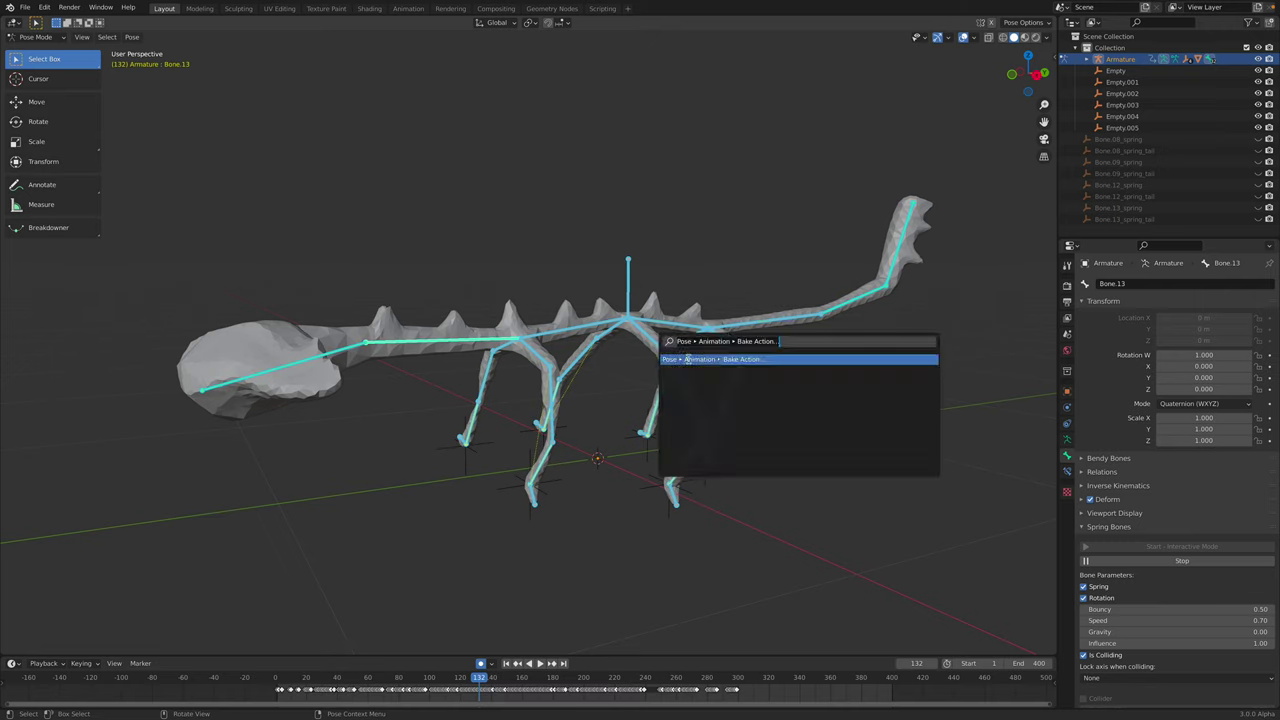
pyautogui.click(686, 359)
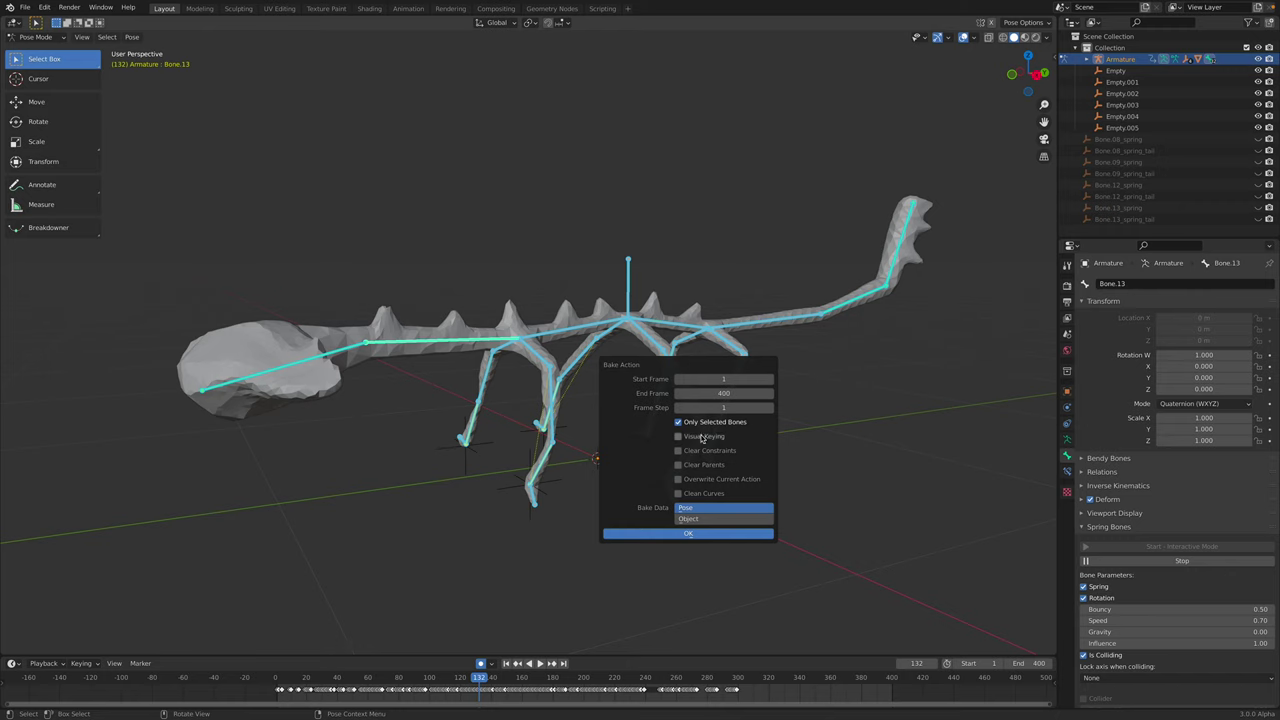
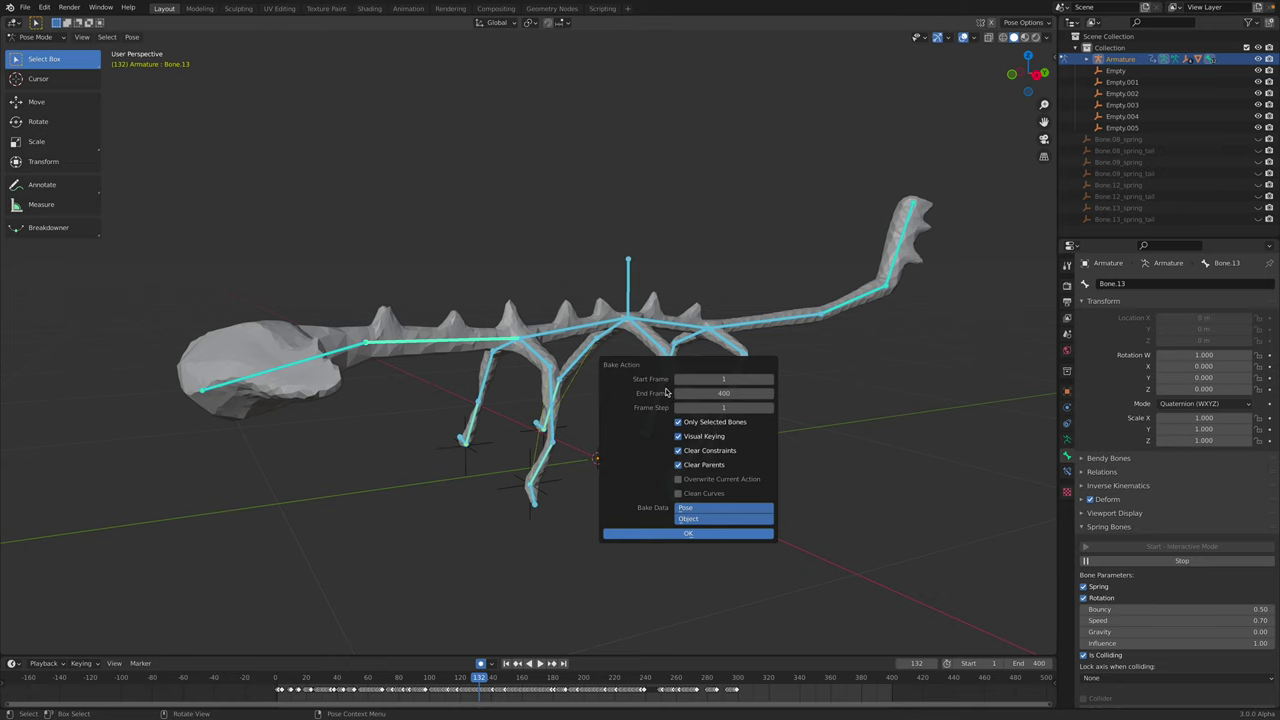
pyautogui.press('Return')
# - Return the armature to Object Mode and play the animation to check the baked motion, selecting the creature mesh
pyautogui.click(36, 38)
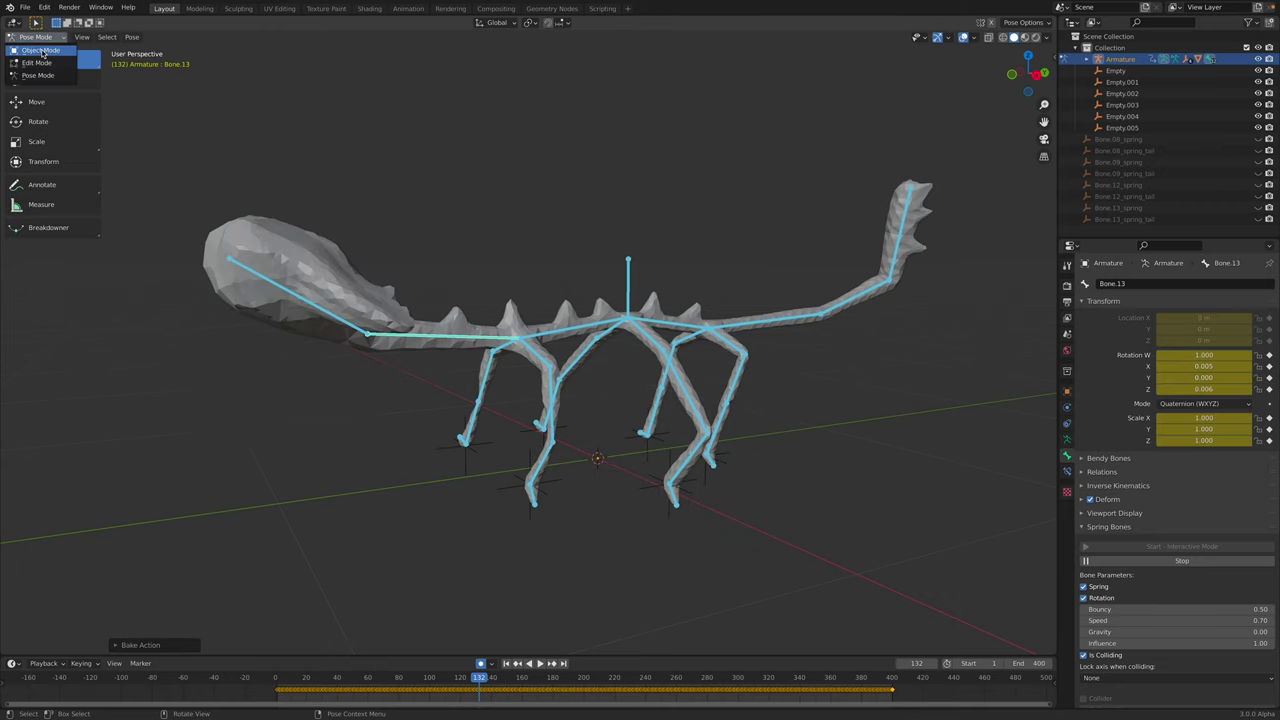
pyautogui.click(38, 50)
pyautogui.click(591, 206)
pyautogui.press('space')
pyautogui.moveTo(591, 208); pyautogui.dragTo(611, 326, button='middle')
pyautogui.click(611, 329)
pyautogui.scroll(1, 611, 329)
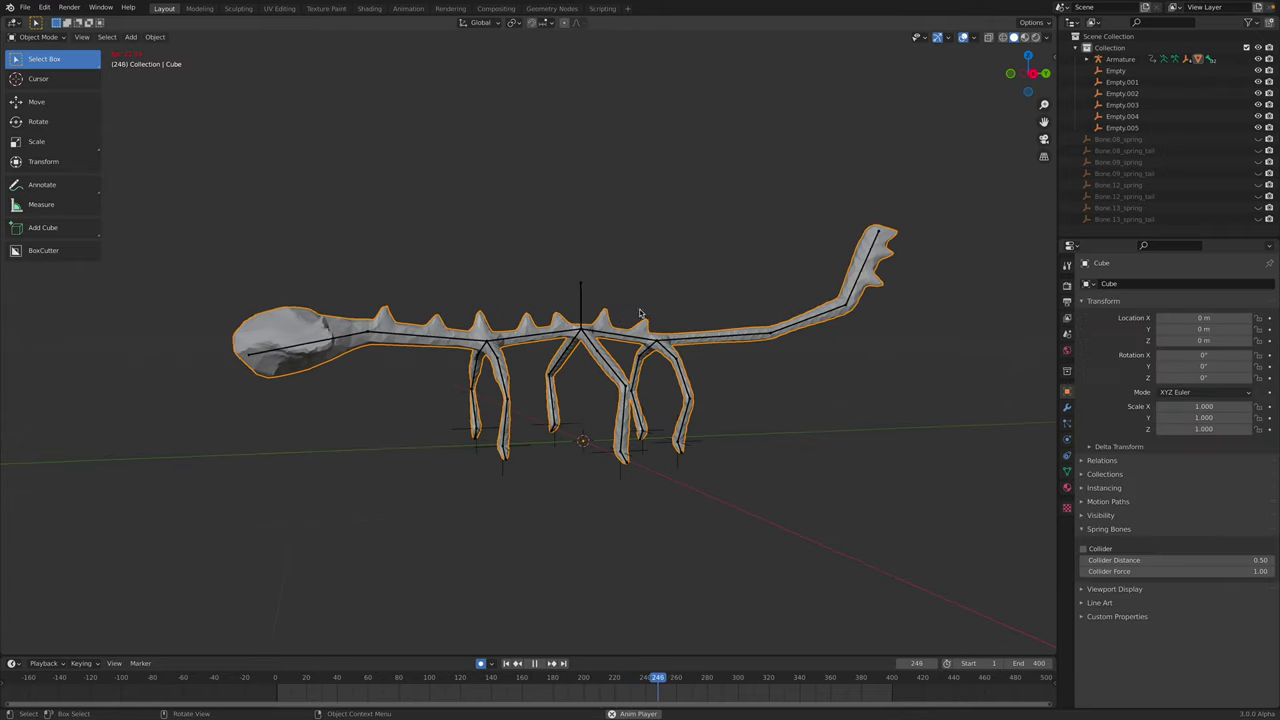
pyautogui.press('space')
# - Add a material to the creature mesh and give it a salmon-pink base color
pyautogui.click(1066, 487)
pyautogui.click(1165, 332)
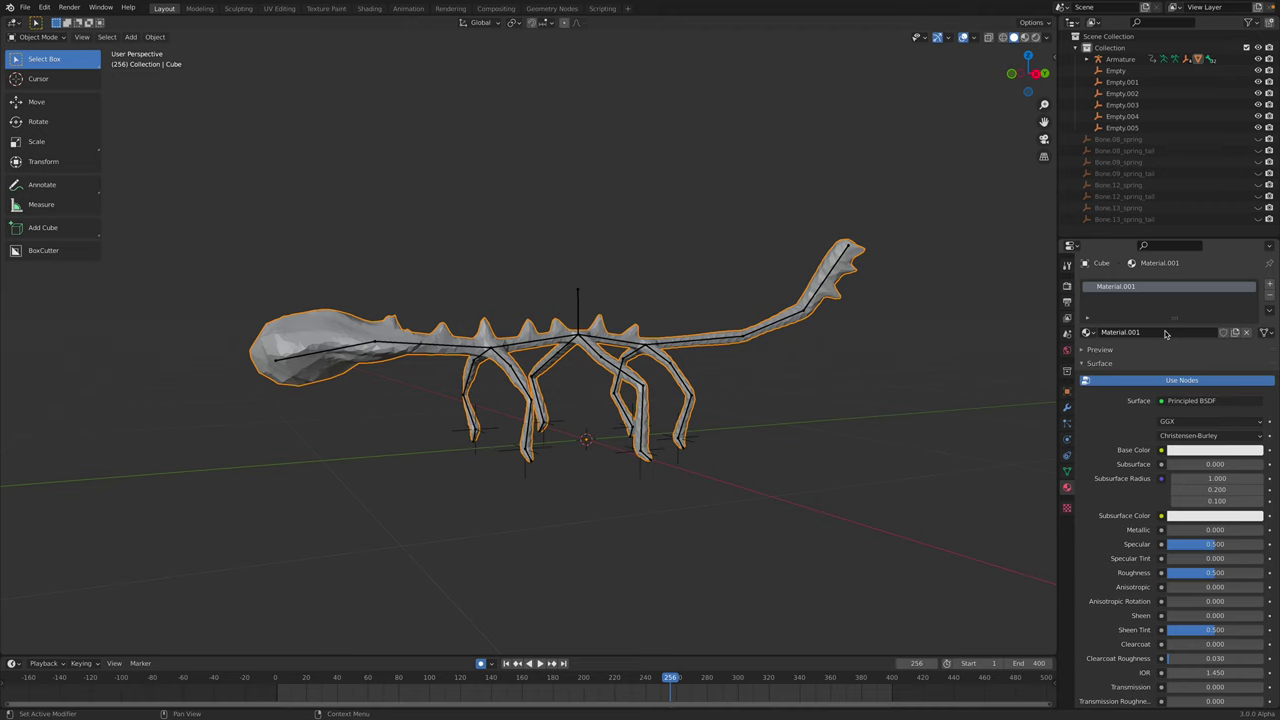
pyautogui.click(1192, 450)
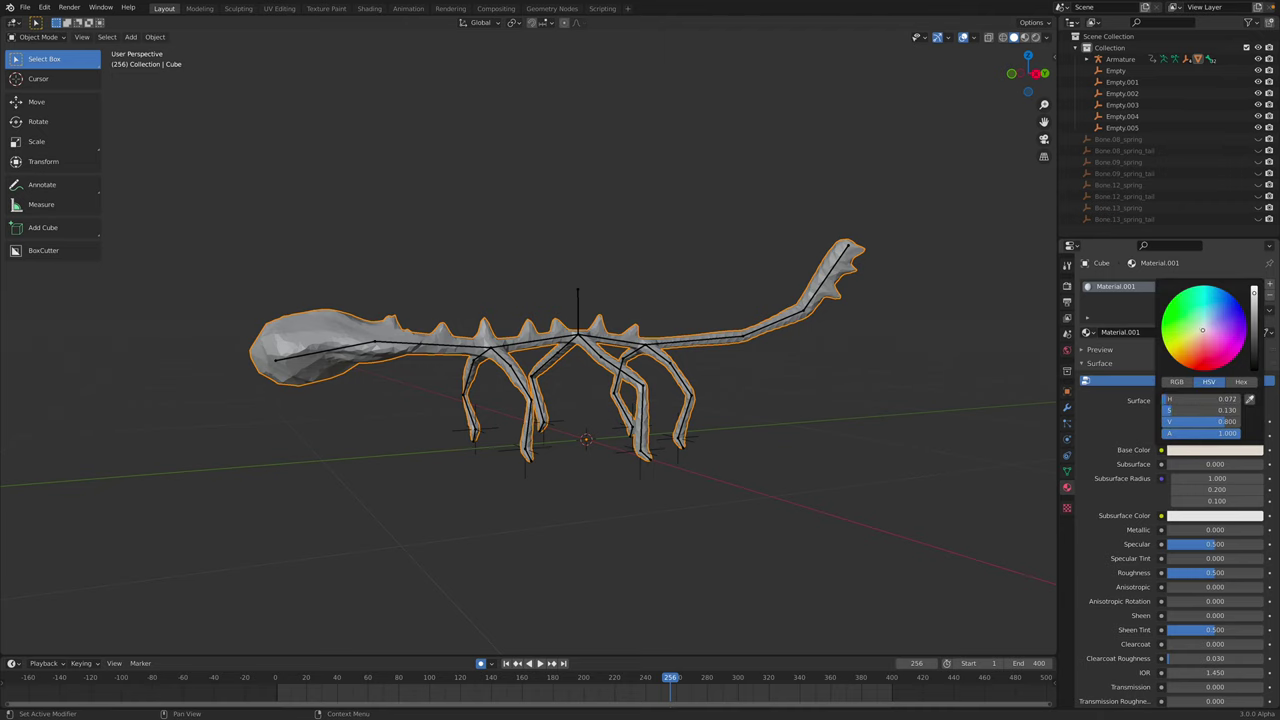
pyautogui.moveTo(1202, 330); pyautogui.dragTo(1201, 337)
# - Play the animation from a front-side angle to review the creature's head and leg movement
pyautogui.moveTo(640, 390); pyautogui.dragTo(576, 366, button='middle')
pyautogui.press('space')
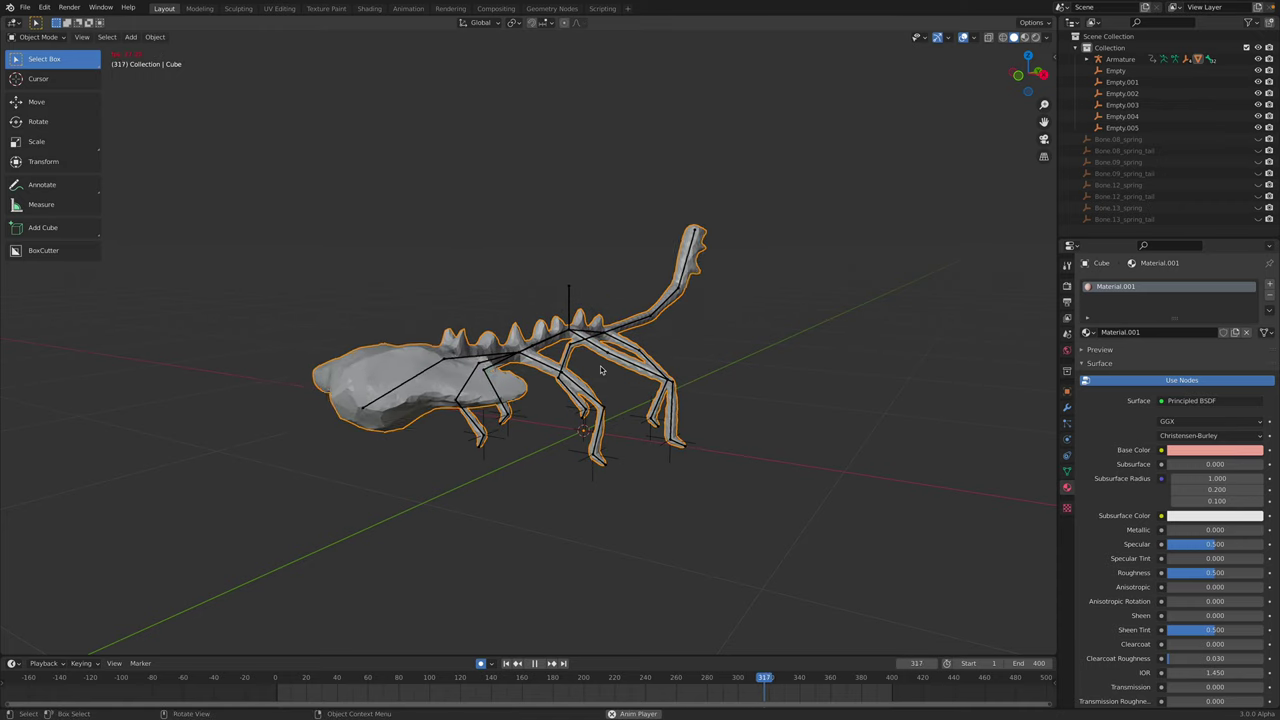
pyautogui.press('space')
pyautogui.moveTo(600, 370); pyautogui.dragTo(668, 347, button='middle')
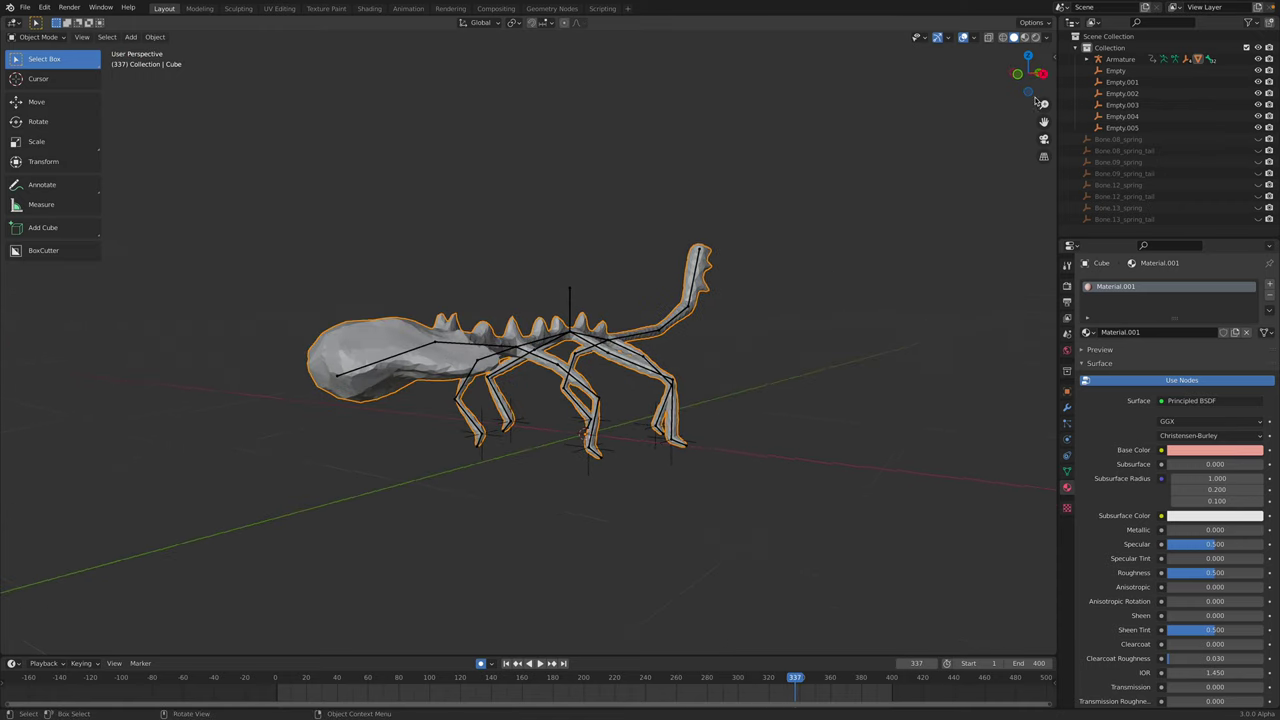
# - Switch the creature mesh to Texture Paint mode and bring up its texture slot and brush settings
pyautogui.click(1050, 57)
pyautogui.click(1051, 88)
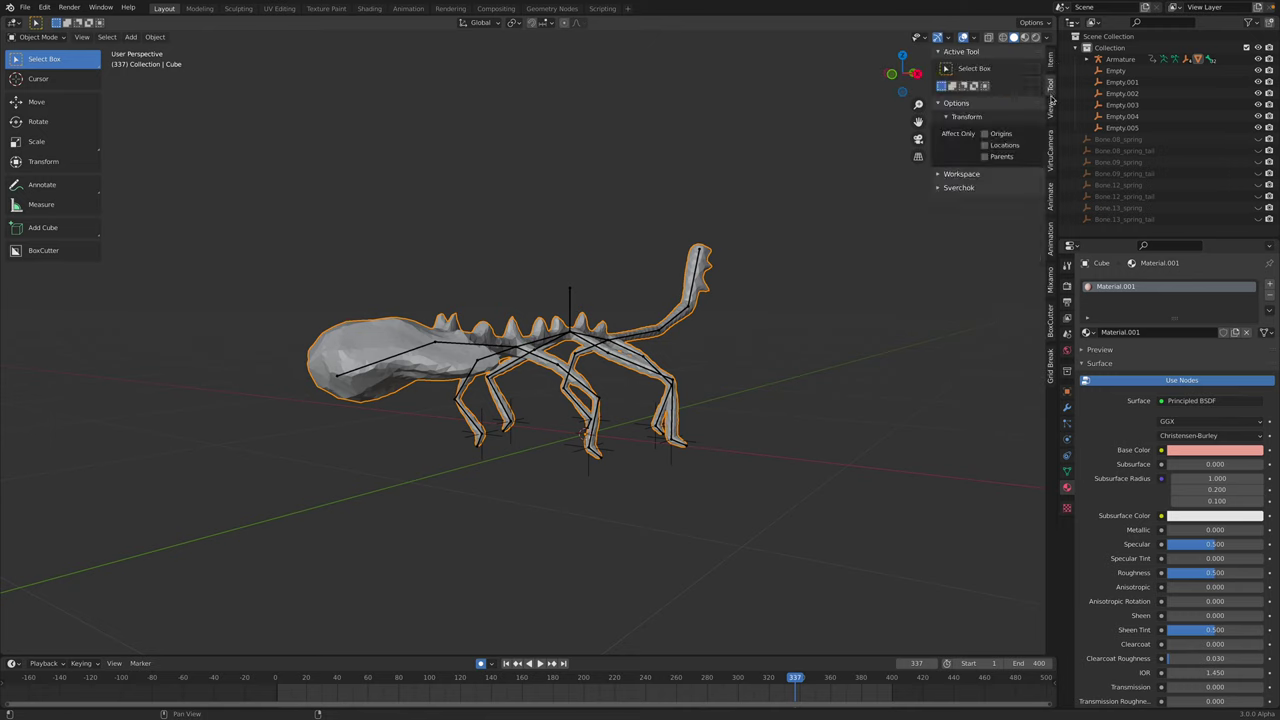
pyautogui.click(1050, 113)
pyautogui.click(1051, 142)
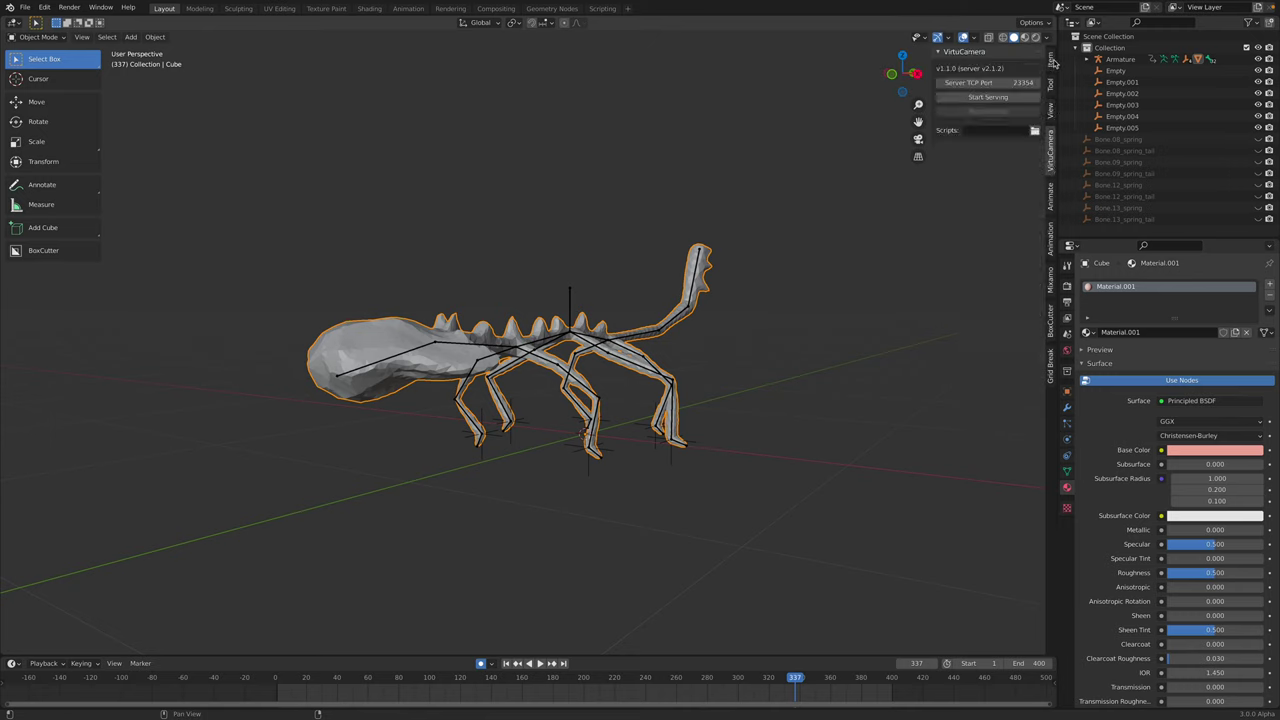
pyautogui.click(1051, 60)
pyautogui.click(40, 37)
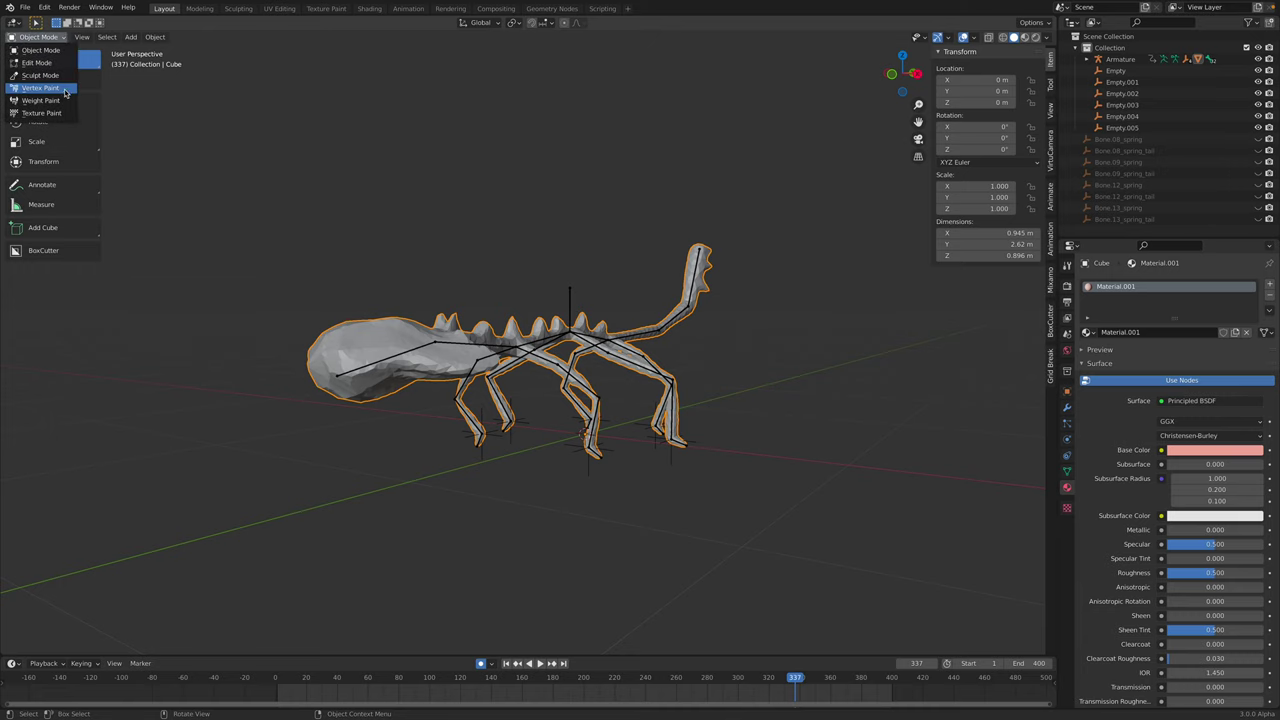
pyautogui.click(42, 112)
pyautogui.moveTo(437, 251); pyautogui.dragTo(447, 330, button='middle')
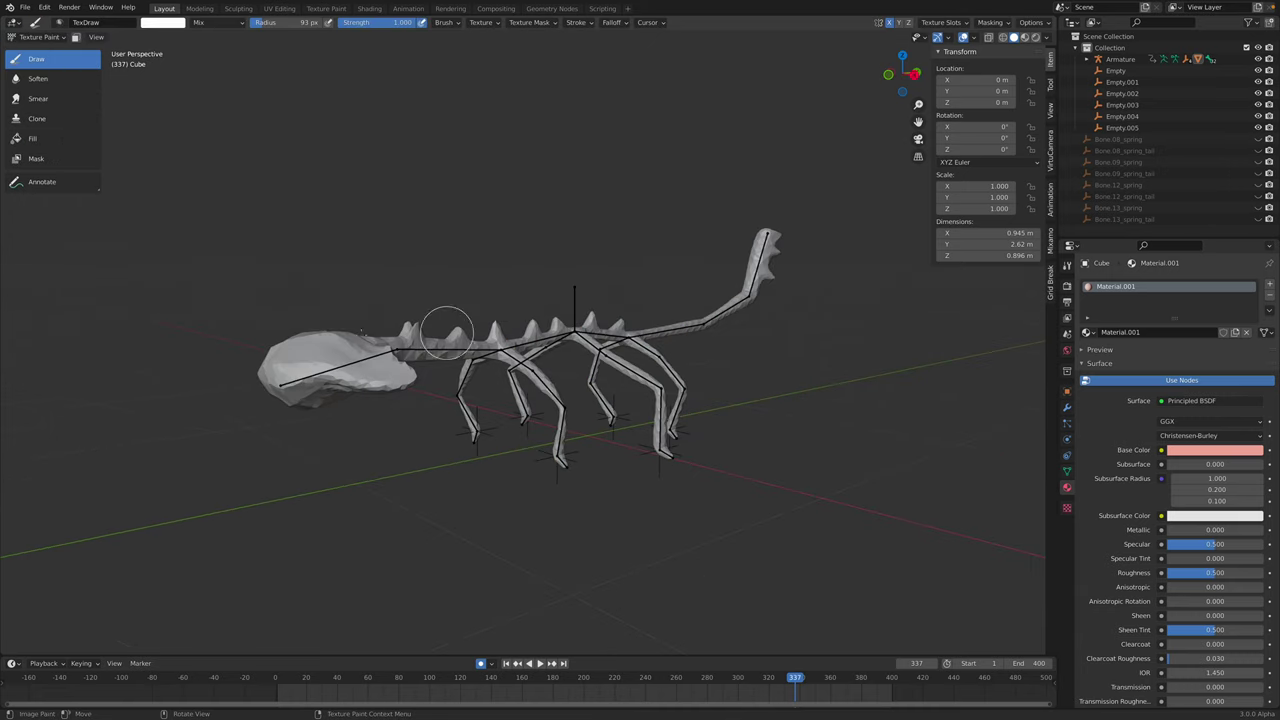
pyautogui.click(1051, 84)
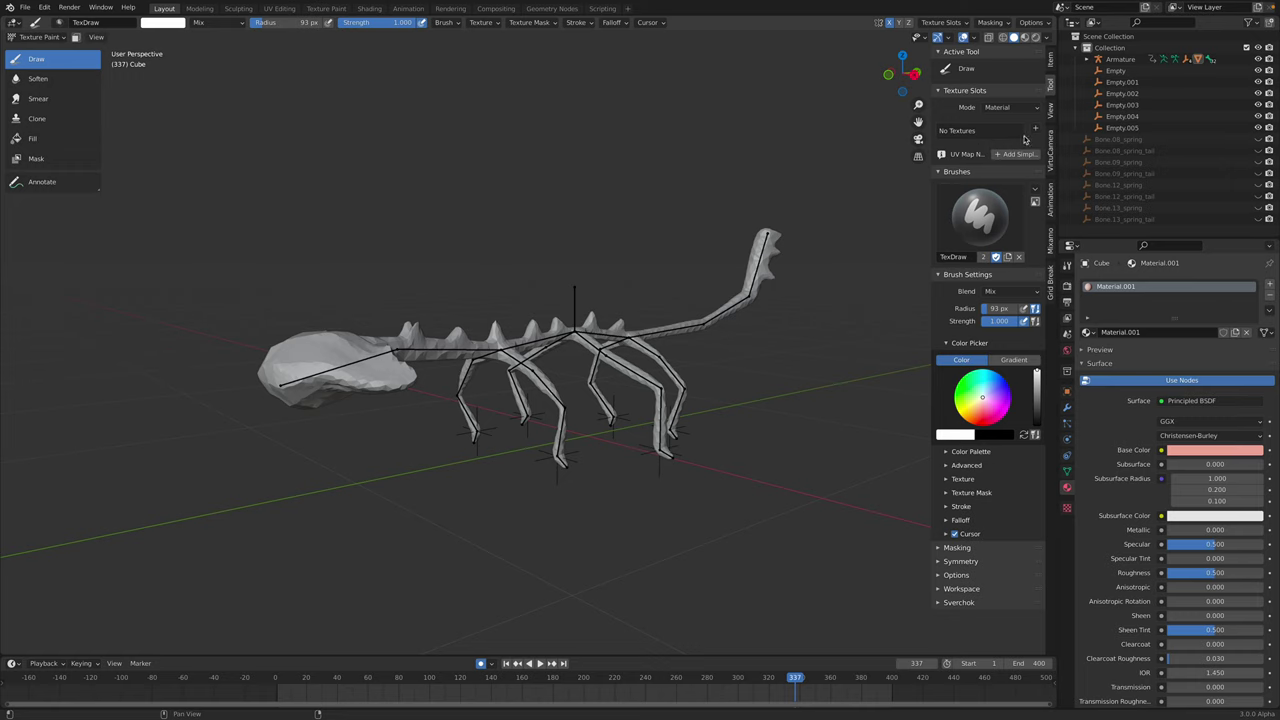
# - Add a 1024 × 1024 px Base Color paint texture with a light yellow-green fill, and display the model in Material Preview
pyautogui.click(1035, 130)
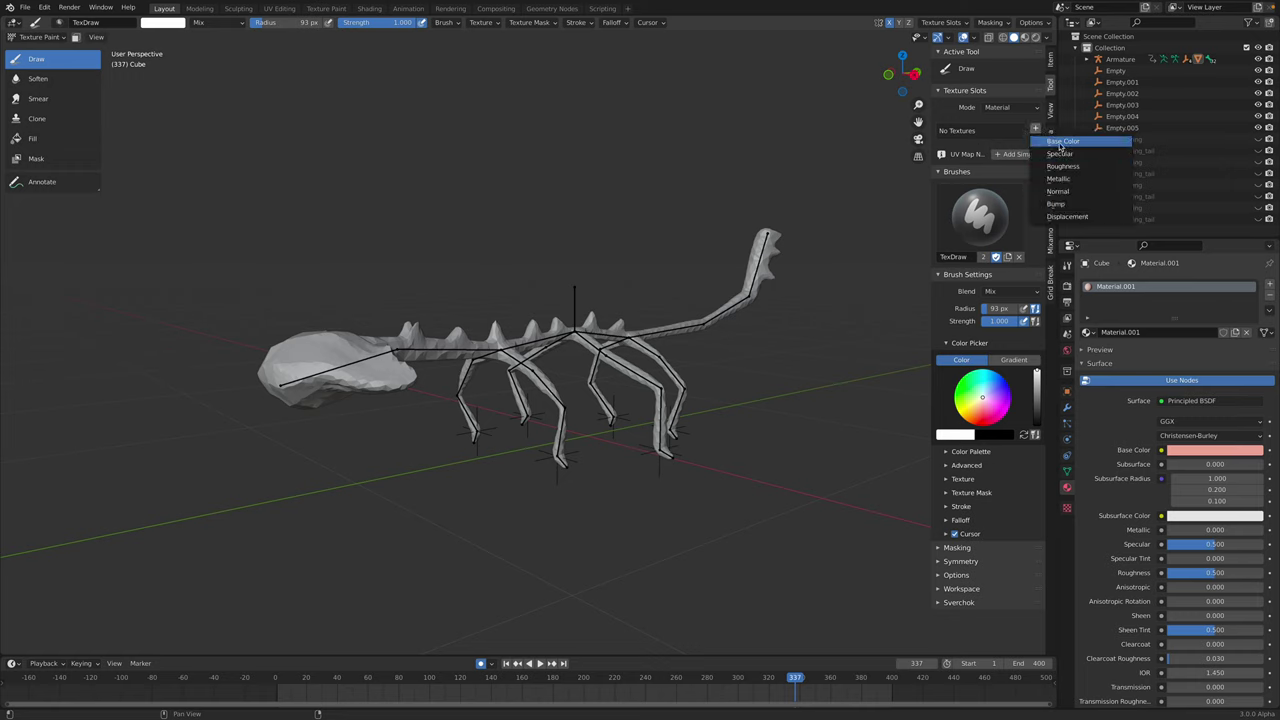
pyautogui.click(1062, 142)
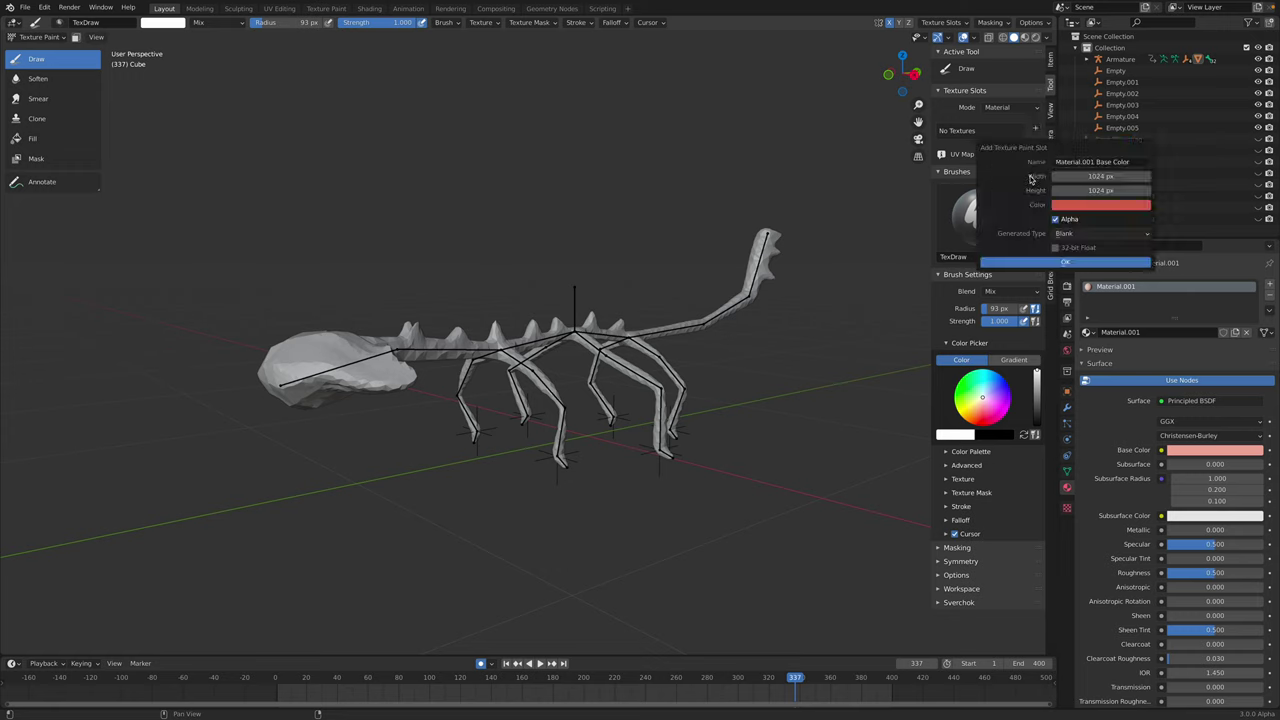
pyautogui.click(1072, 207)
pyautogui.moveTo(1102, 96); pyautogui.dragTo(1089, 89)
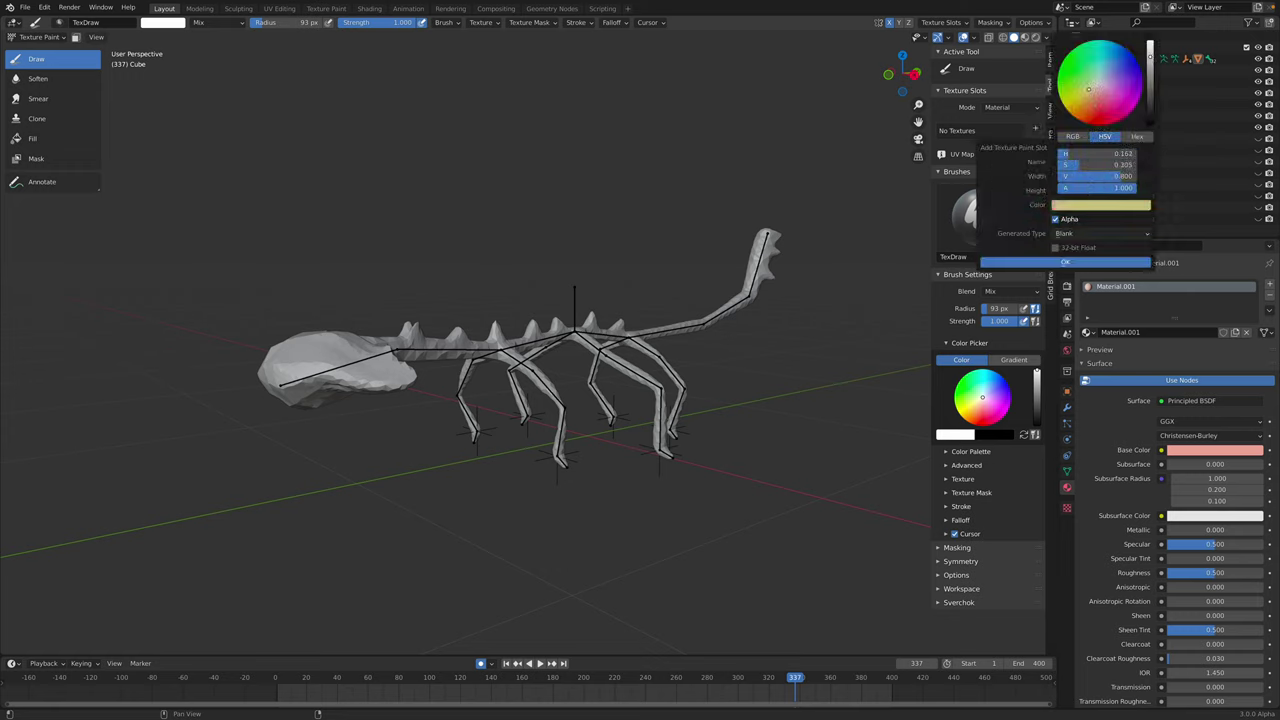
pyautogui.click(1064, 263)
pyautogui.moveTo(820, 76); pyautogui.dragTo(856, 72, button='middle')
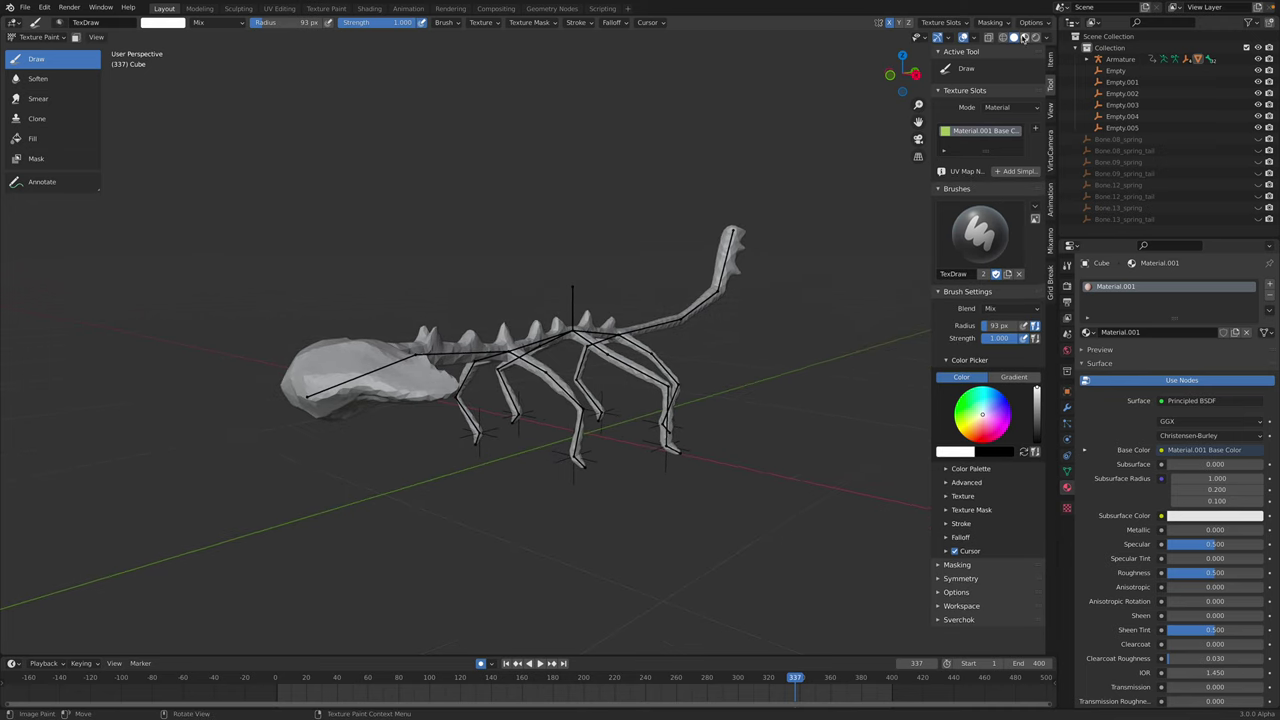
pyautogui.click(1024, 37)
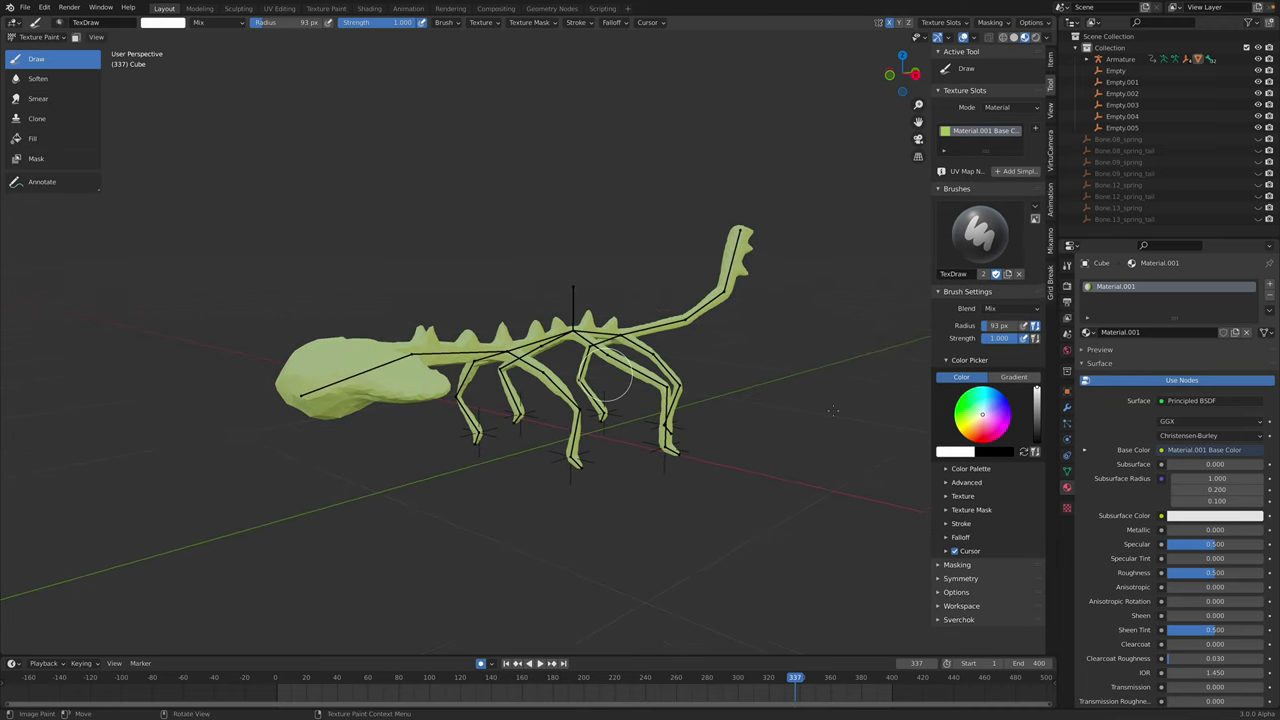
# - Set the paint brush color to red, try painting on the creature's head, and return the mesh to Object Mode
pyautogui.click(968, 435)
pyautogui.moveTo(423, 386)
pyautogui.mouseDown(button='middle')
pyautogui.moveTo(400, 380)
pyautogui.moveTo(579, 492)
pyautogui.moveTo(590, 425)
pyautogui.mouseUp(button='middle')
pyautogui.scroll(2, 590, 425)
pyautogui.scroll(2, 554, 503)
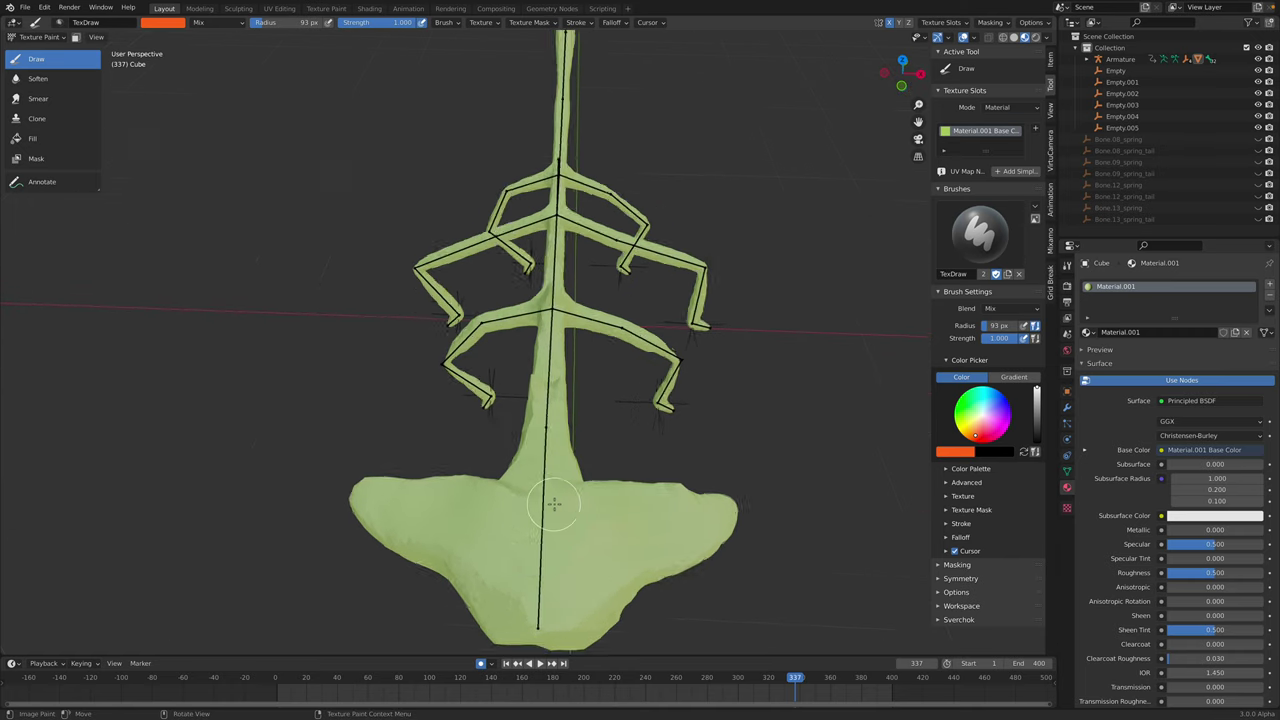
pyautogui.keyDown('shift'); pyautogui.moveTo(578, 518); pyautogui.dragTo(564, 460, button='middle'); pyautogui.keyUp('shift')
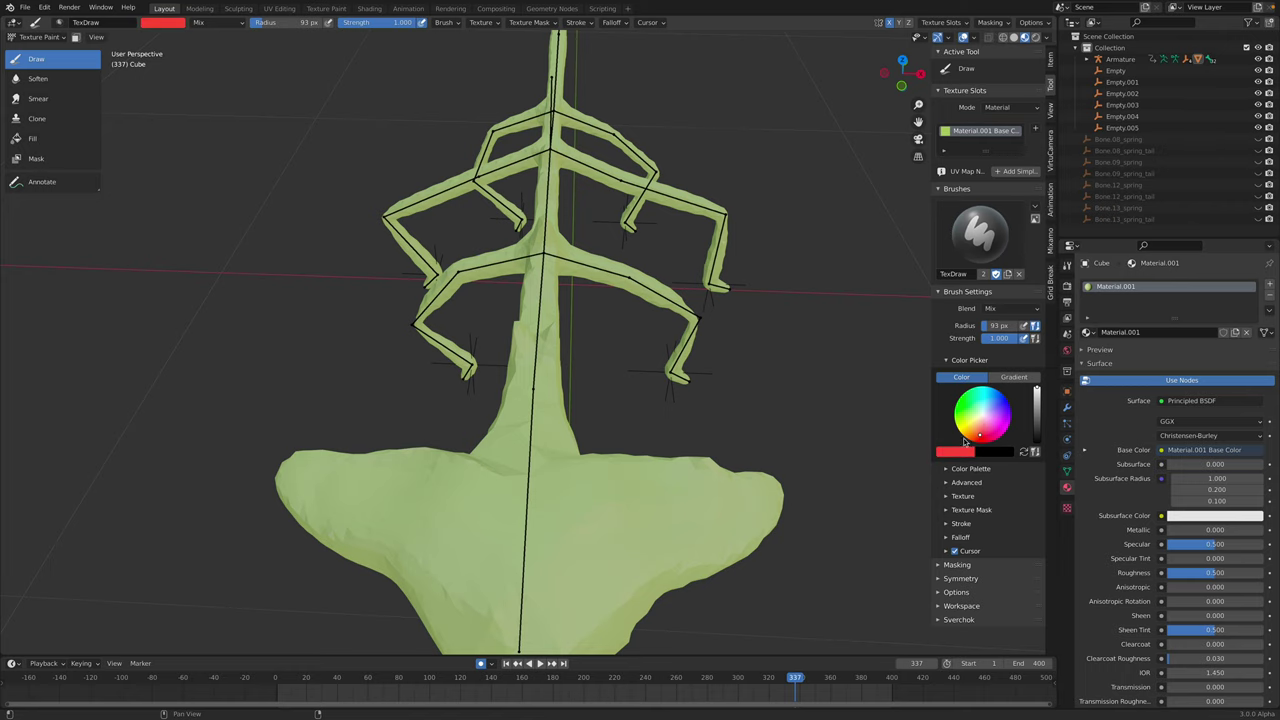
pyautogui.scroll(-3, 593, 515)
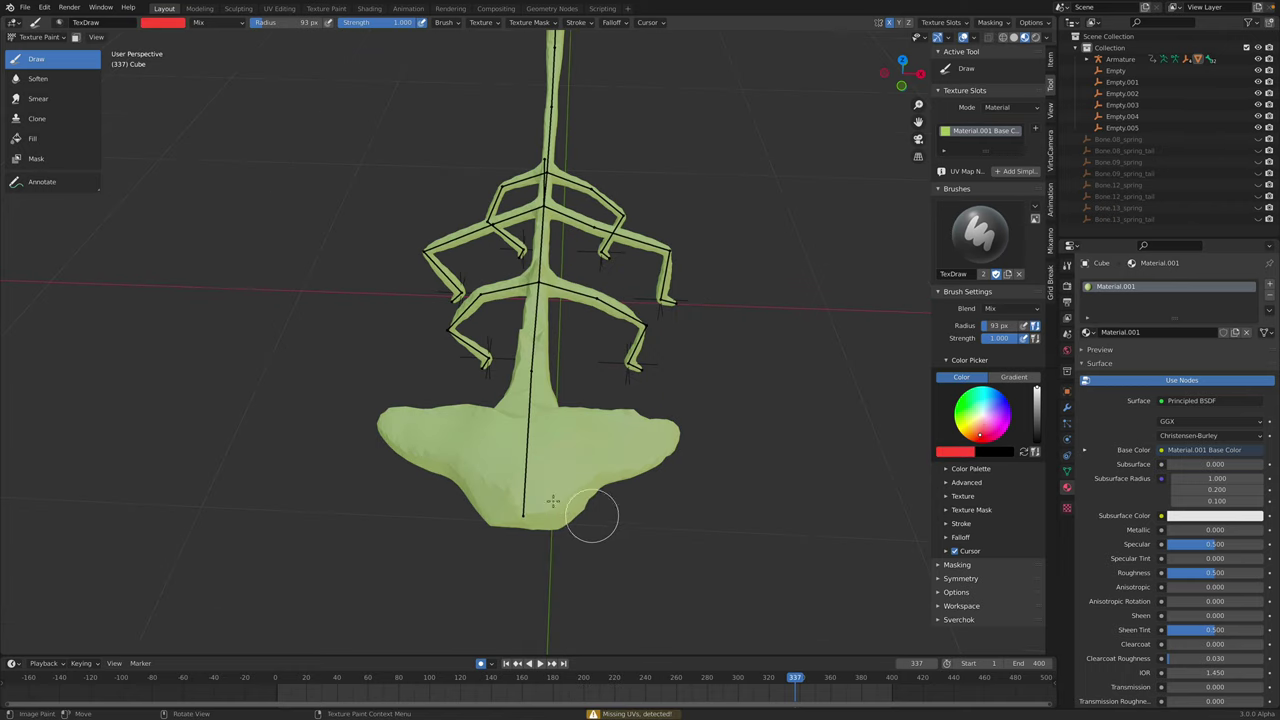
pyautogui.click(42, 38)
pyautogui.click(42, 52)
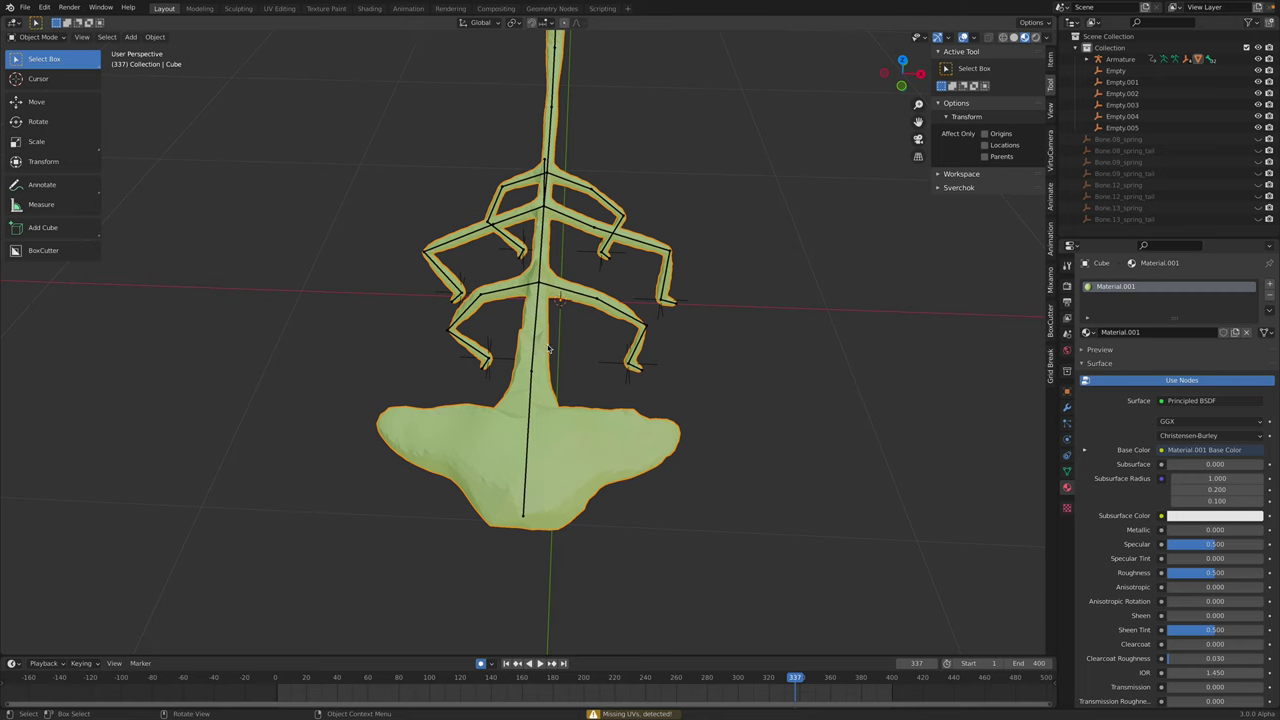
pyautogui.moveTo(560, 362); pyautogui.dragTo(262, 210, button='middle')
pyautogui.click(38, 37)
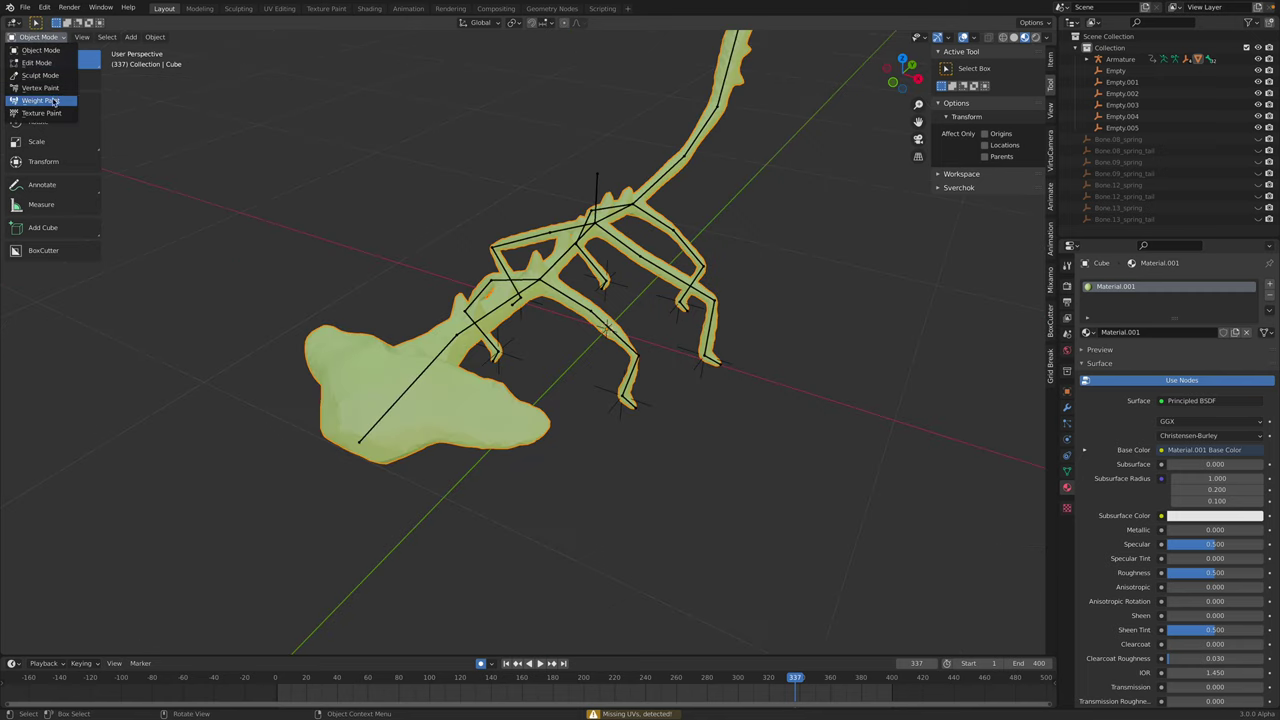
pyautogui.click(42, 113)
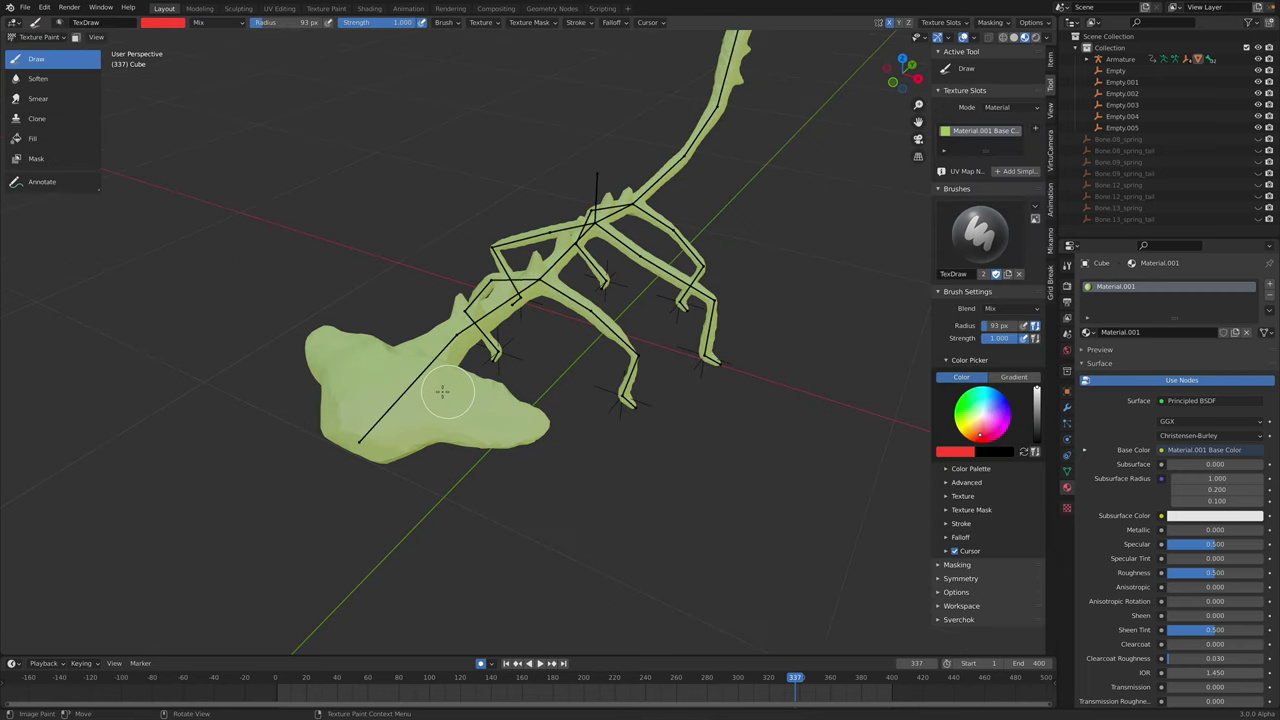
pyautogui.click(38, 37)
pyautogui.click(42, 52)
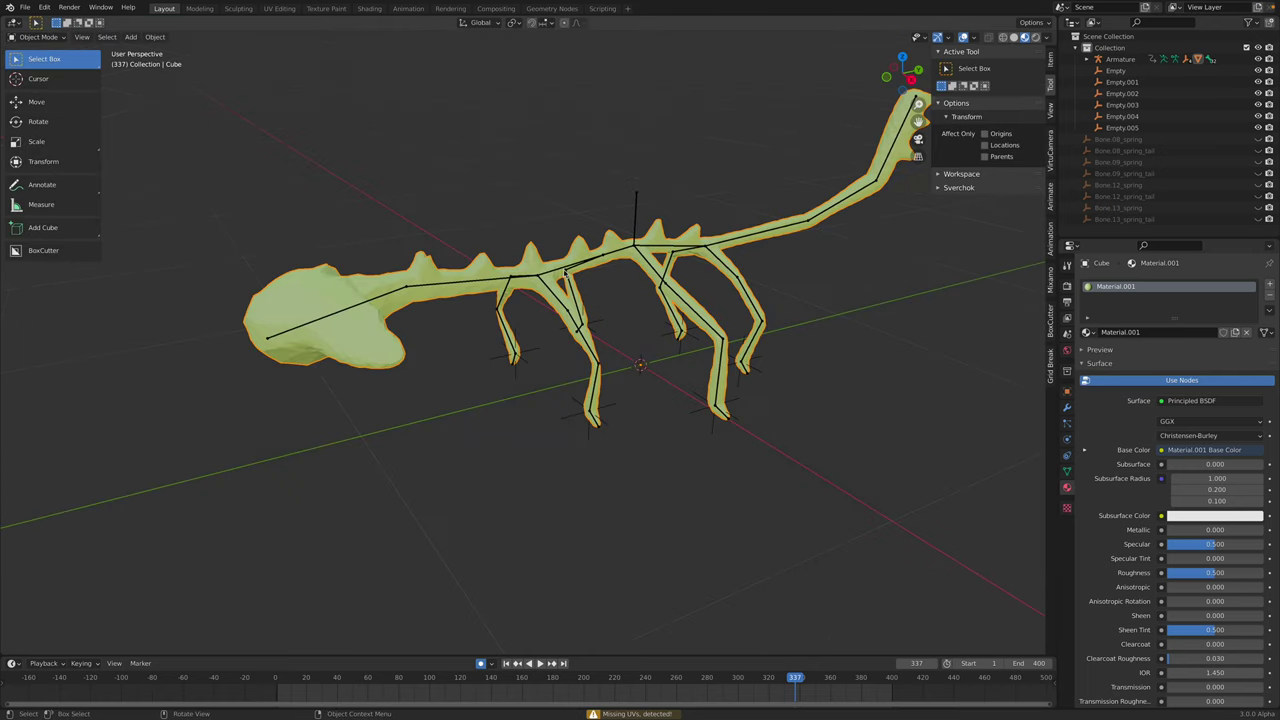
# - Save the file and unwrap the entire creature mesh with Smart UV Project, using a 66° angle limit and zero island margin
pyautogui.moveTo(567, 273)
pyautogui.mouseDown(button='middle')
pyautogui.moveTo(560, 312)
pyautogui.moveTo(570, 280)
pyautogui.mouseUp(button='middle')
pyautogui.hotkey('ctrl', 's')
pyautogui.press('Tab')
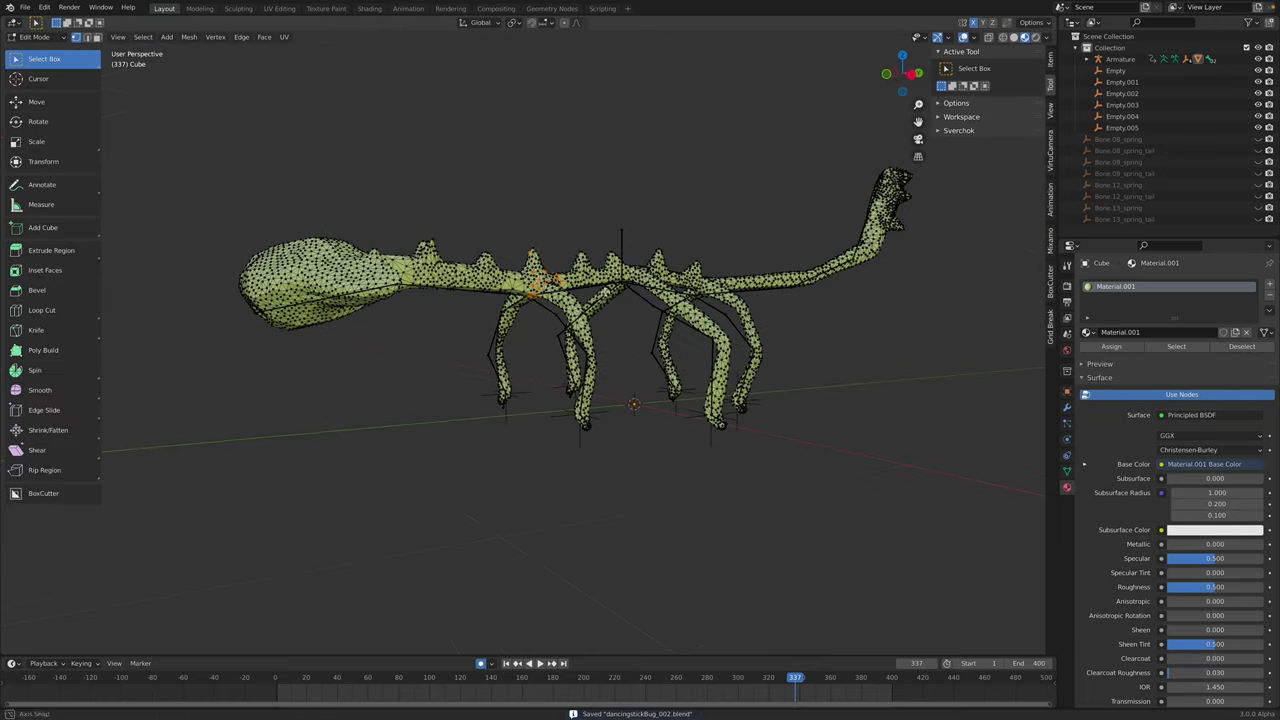
pyautogui.press('a')
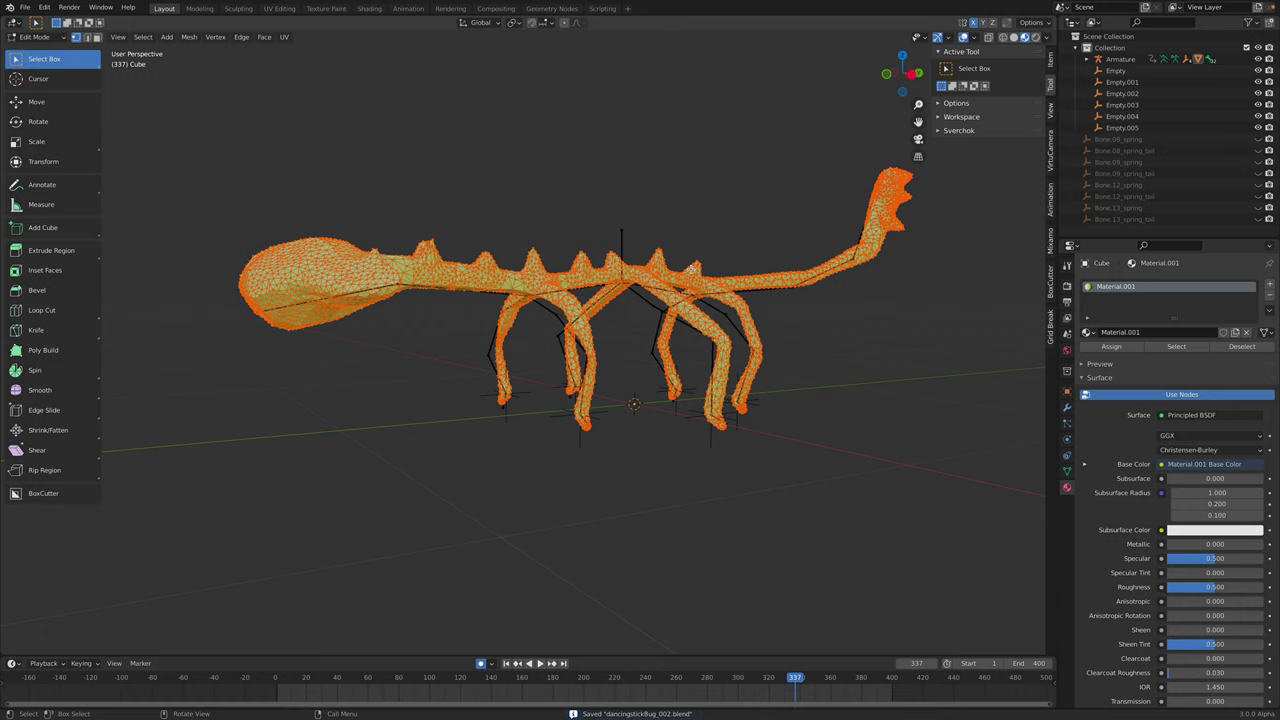
pyautogui.press('F3')
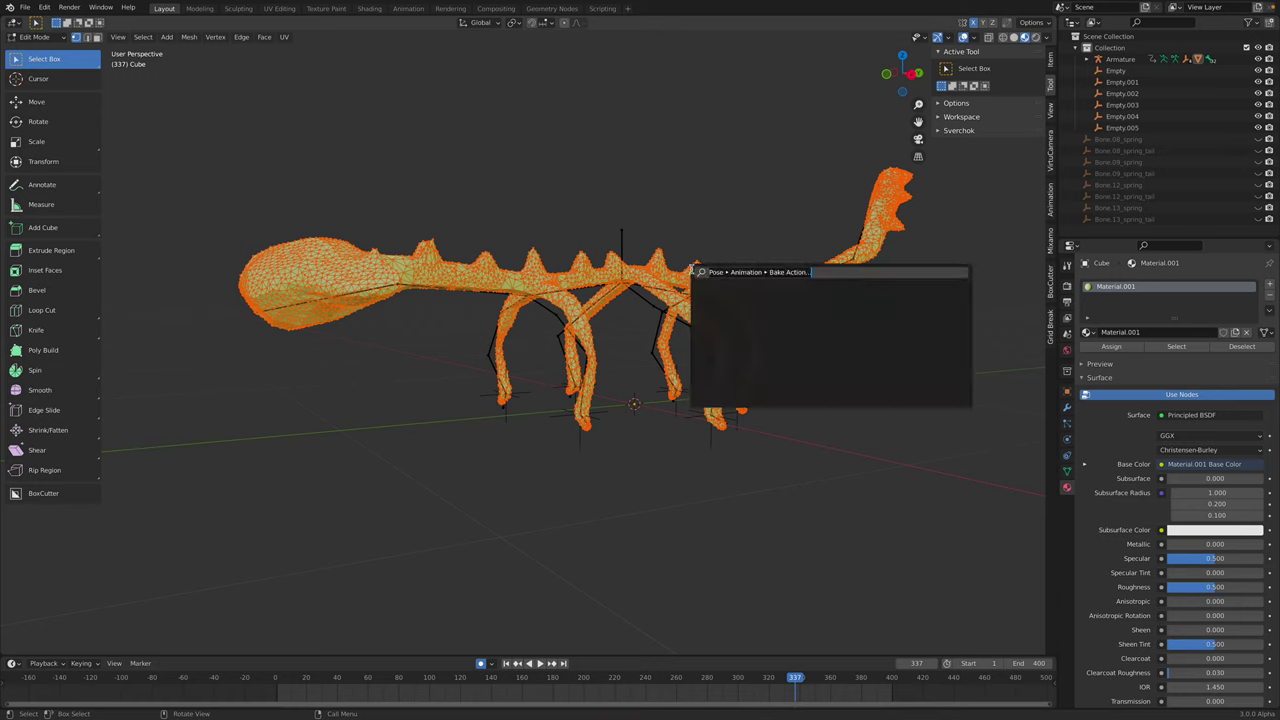
pyautogui.write('smart')
pyautogui.press('Return')
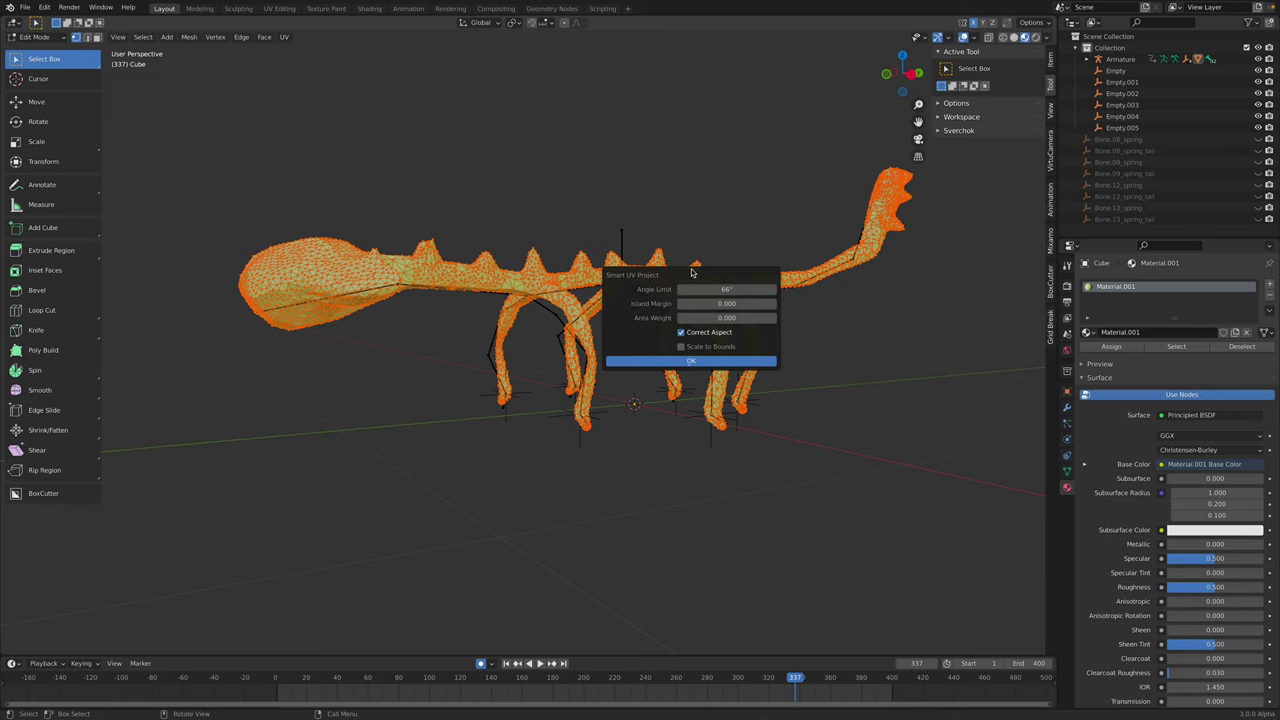
pyautogui.click(684, 361)
# - Take the creature mesh out of Edit Mode and switch it to Texture Paint mode
pyautogui.click(39, 41)
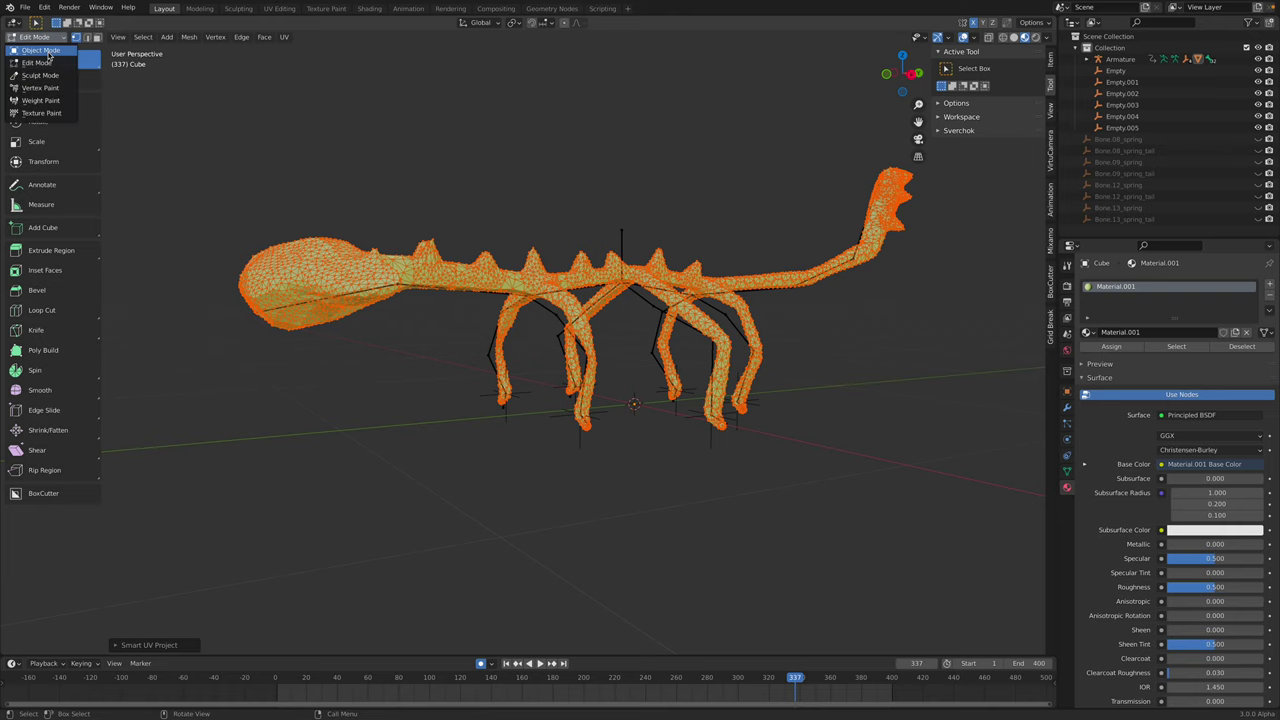
pyautogui.click(47, 56)
pyautogui.moveTo(455, 225); pyautogui.dragTo(530, 242, button='middle')
pyautogui.click(51, 38)
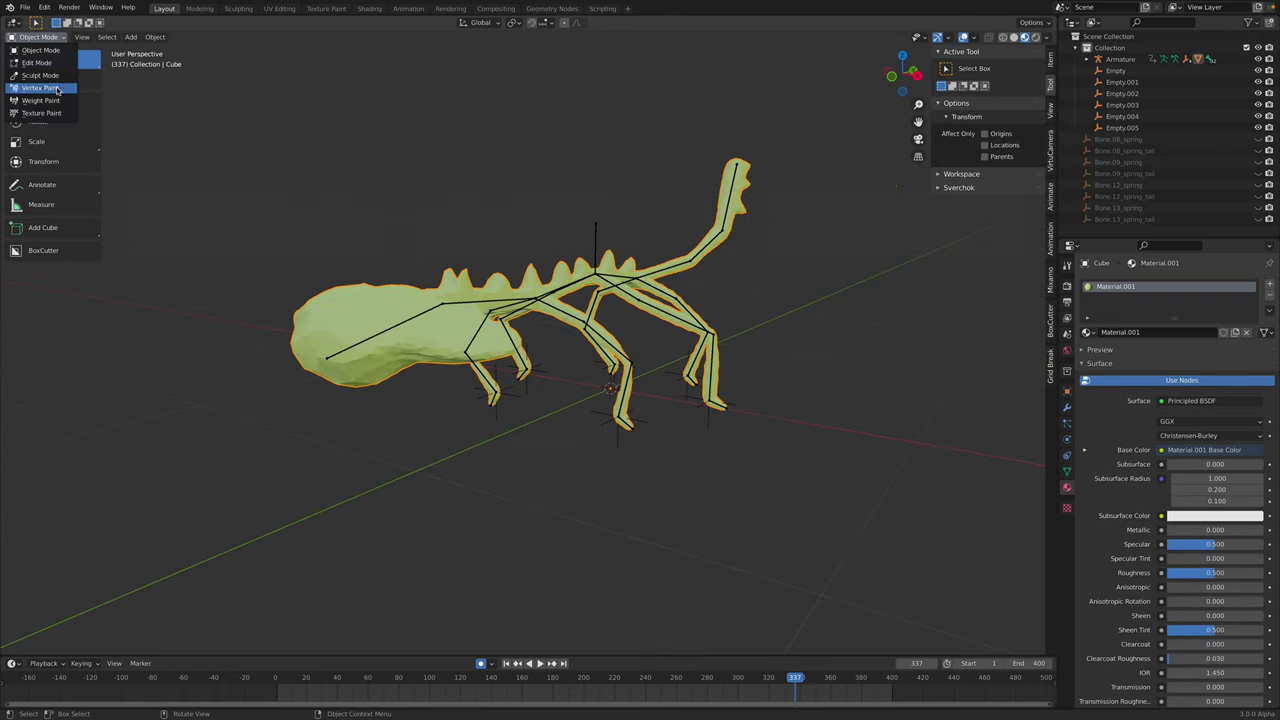
pyautogui.click(58, 112)
# - Try painting two red dabs on top of the creature's head, and undo them
pyautogui.moveTo(474, 357)
pyautogui.mouseDown(button='middle')
pyautogui.moveTo(637, 456)
pyautogui.moveTo(537, 451)
pyautogui.moveTo(580, 458)
pyautogui.mouseUp(button='middle')
pyautogui.click(518, 432)
pyautogui.click(557, 434)
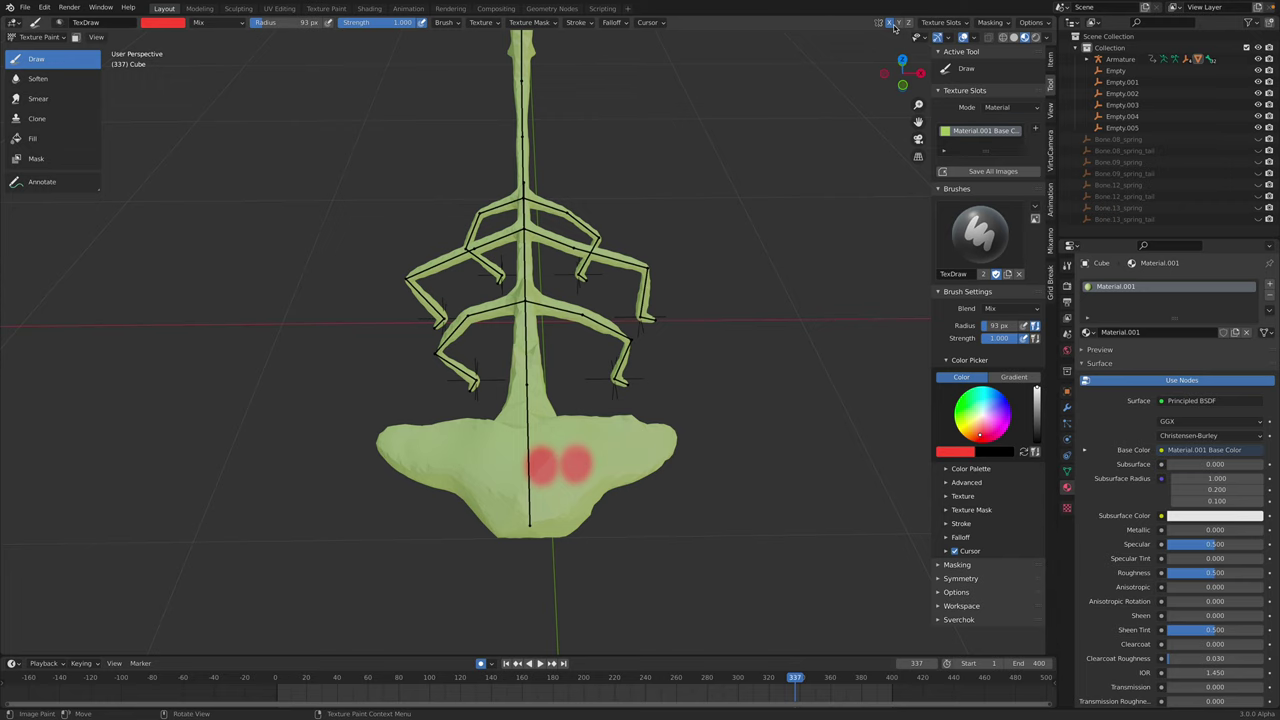
pyautogui.scroll(2, 700, 273)
pyautogui.hotkey('ctrl', 'z')
pyautogui.hotkey('ctrl', 'z')
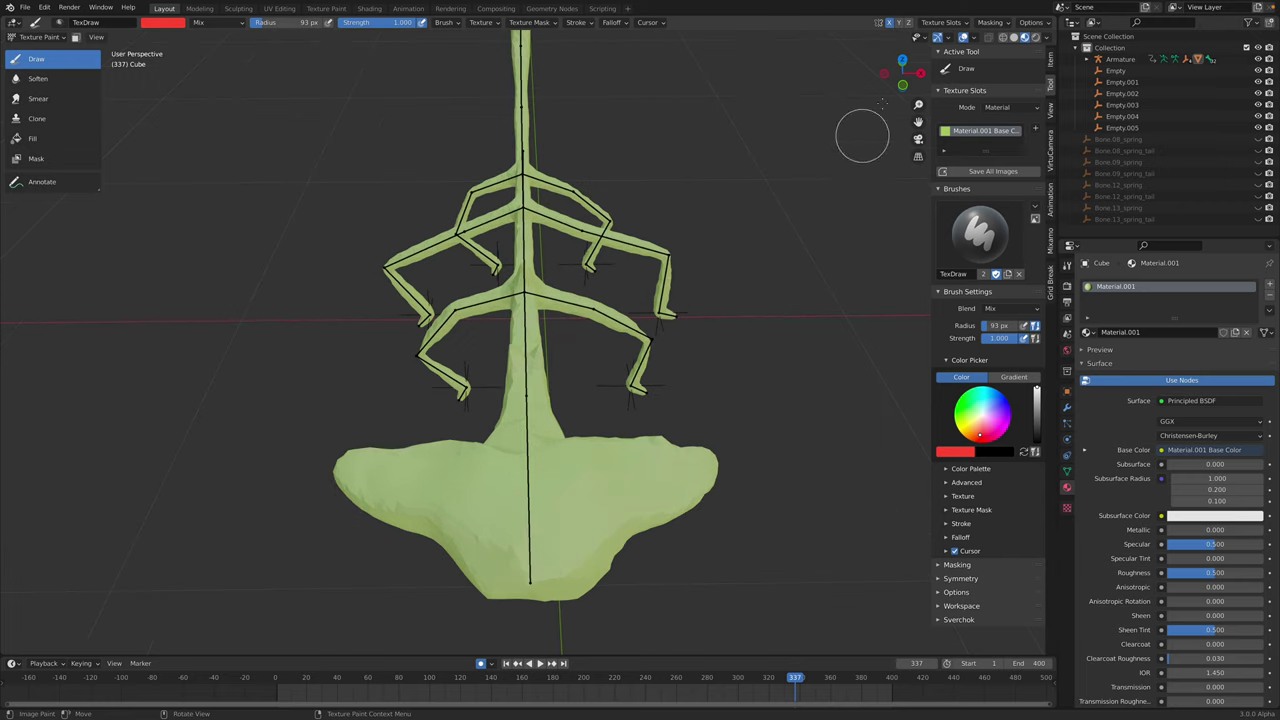
# - Turn off X symmetry and paint a round red eye spot on each side of the head
pyautogui.keyDown('shift'); pyautogui.moveTo(552, 462); pyautogui.dragTo(584, 418, button='middle'); pyautogui.keyUp('shift')
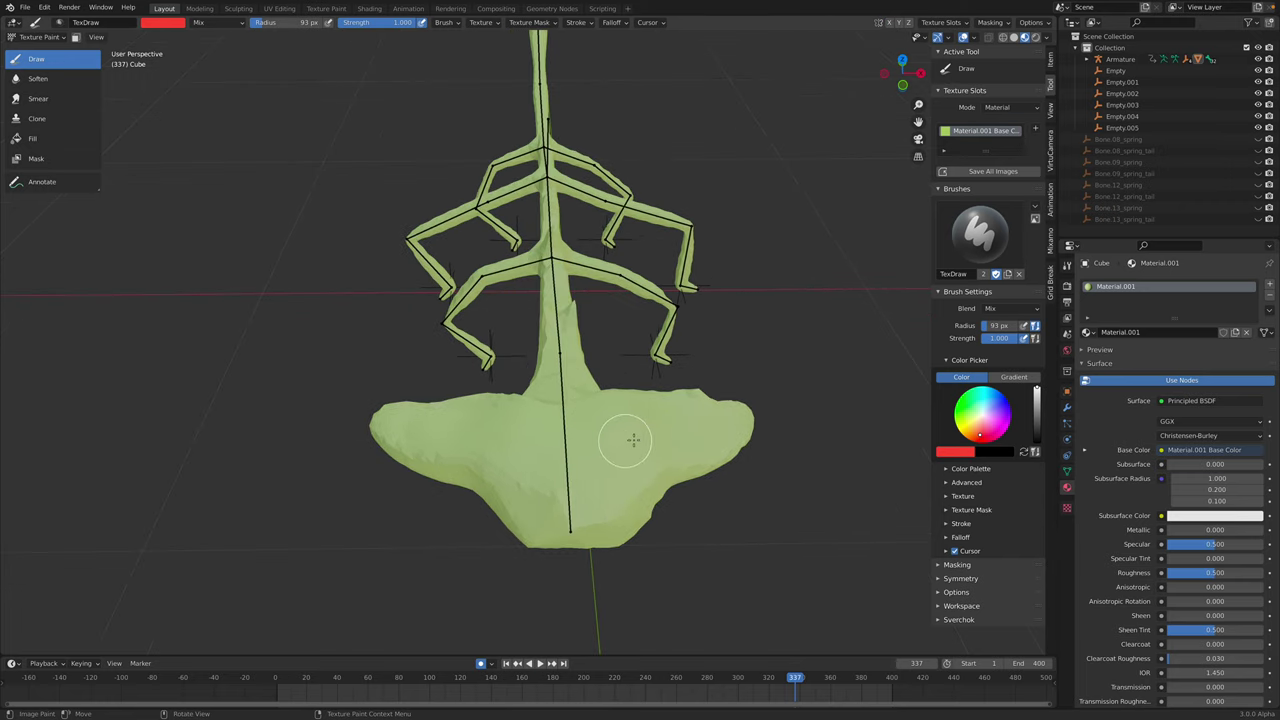
pyautogui.moveTo(633, 440); pyautogui.dragTo(639, 437)
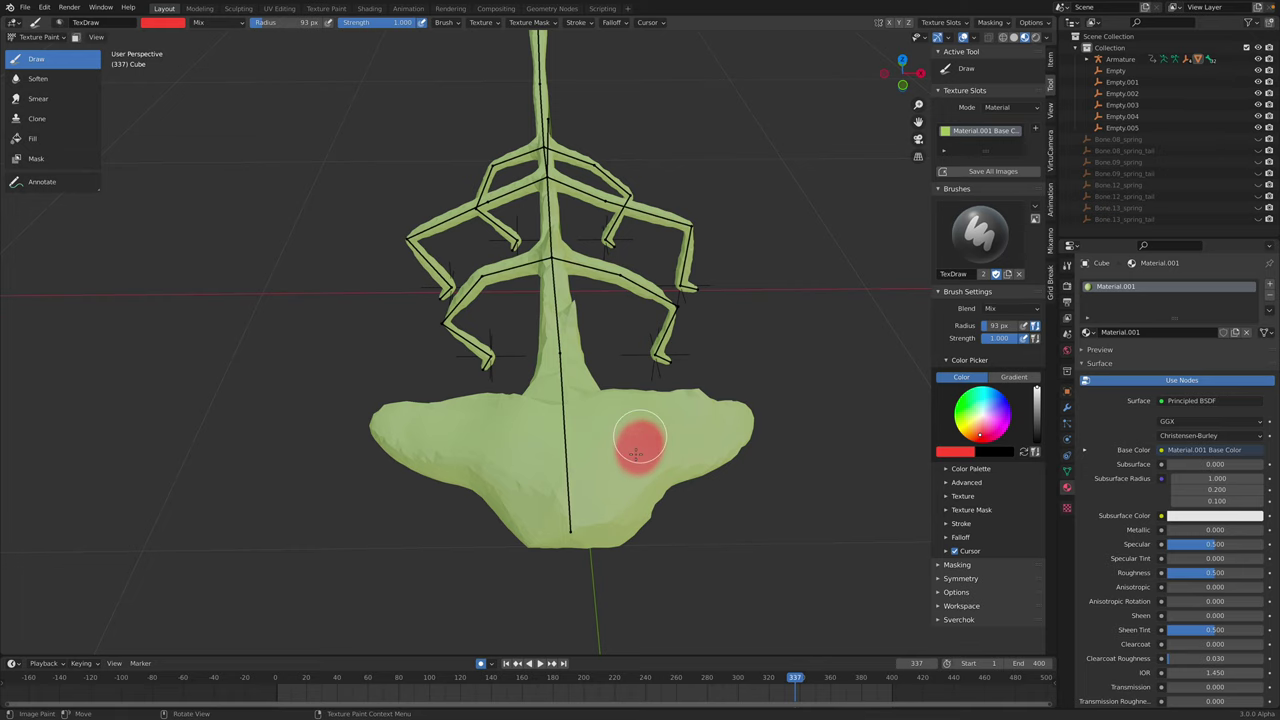
pyautogui.moveTo(494, 442); pyautogui.dragTo(500, 449)
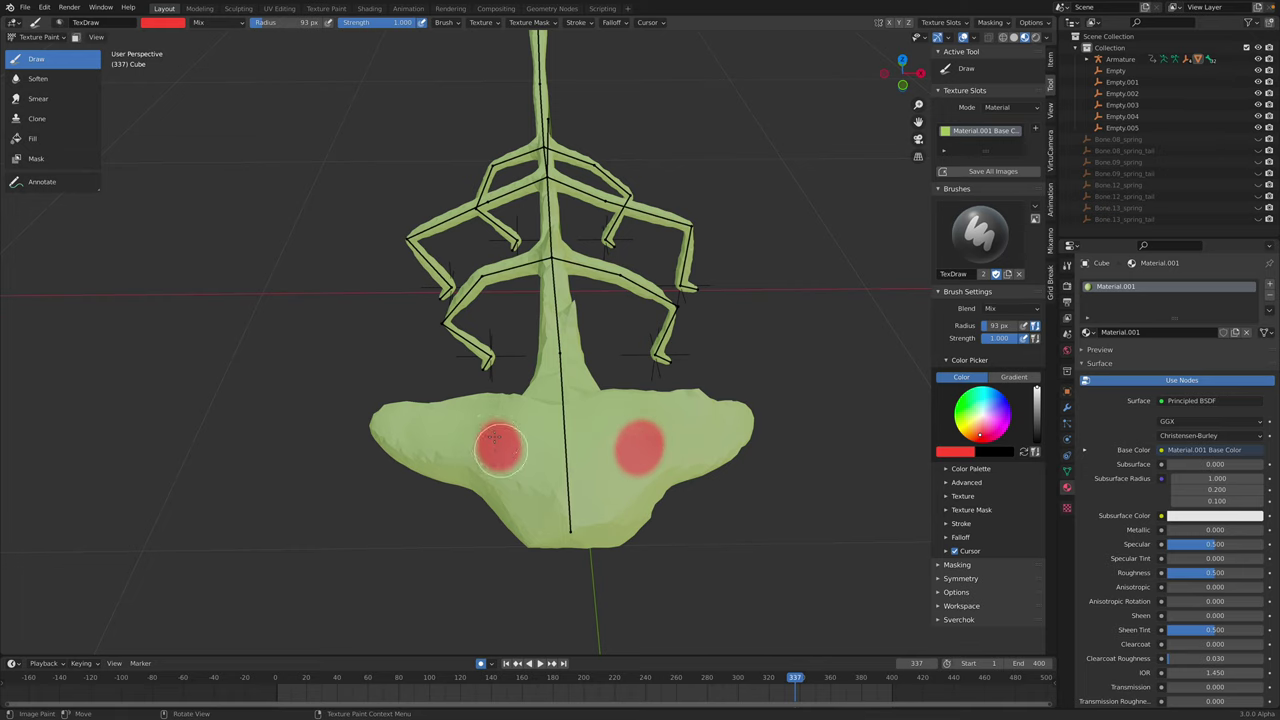
# - Try painting a red spot in the center of the snout, and undo it
pyautogui.keyDown('shift'); pyautogui.moveTo(594, 475); pyautogui.dragTo(560, 462, button='middle'); pyautogui.keyUp('shift')
pyautogui.moveTo(560, 462); pyautogui.dragTo(557, 453)
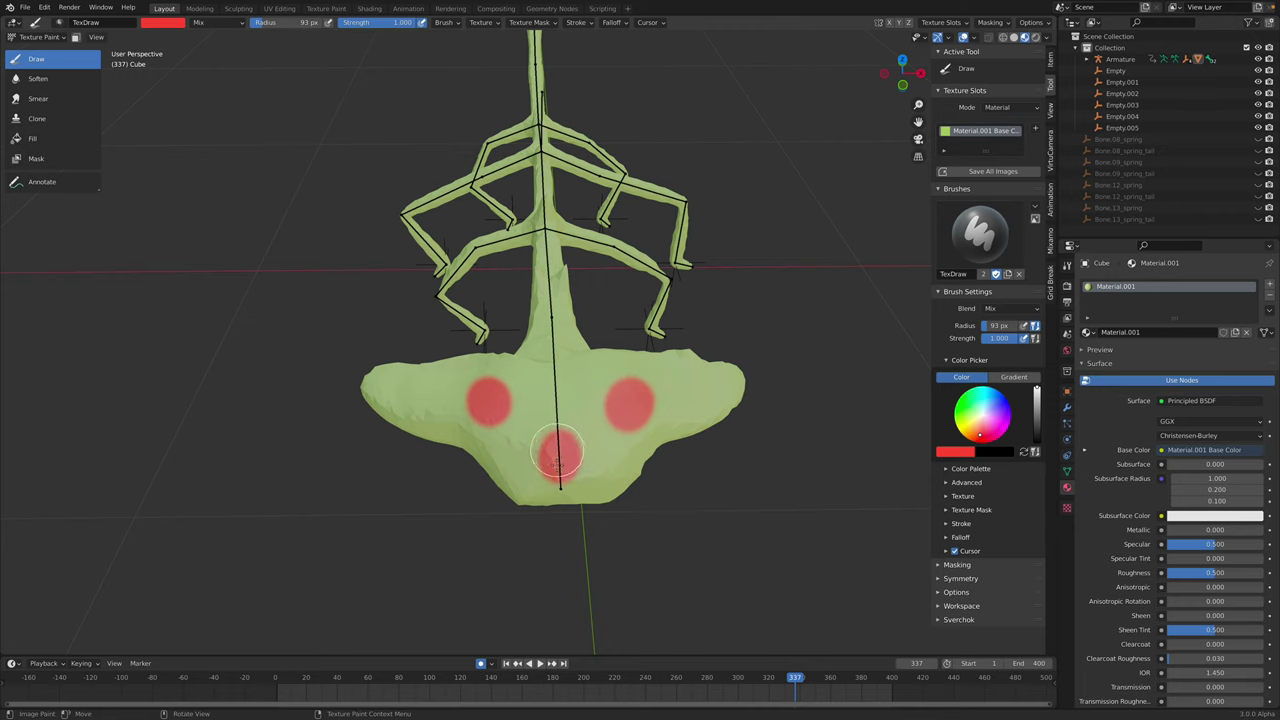
pyautogui.hotkey('ctrl', 'z')
# - Set the brush color to black and paint a pupil in the upper outer part of each red eye
pyautogui.scroll(1, 608, 423)
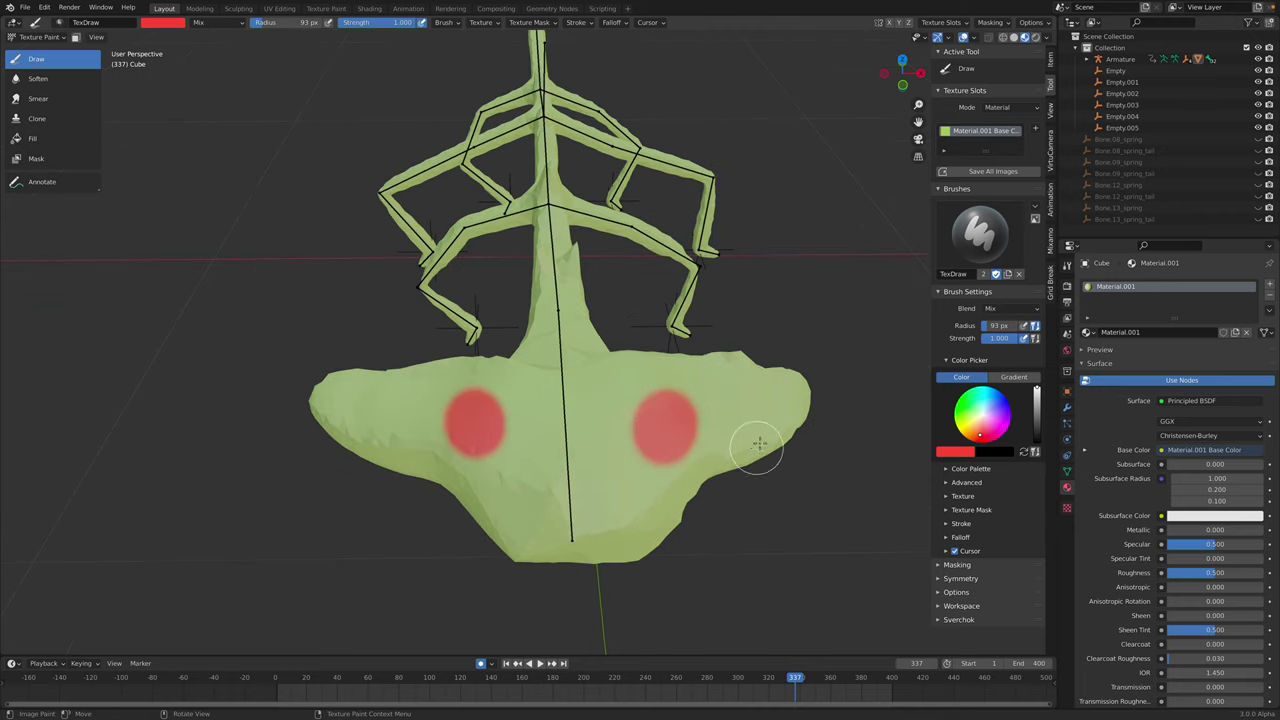
pyautogui.moveTo(1036, 430); pyautogui.dragTo(1036, 443)
pyautogui.click(676, 413)
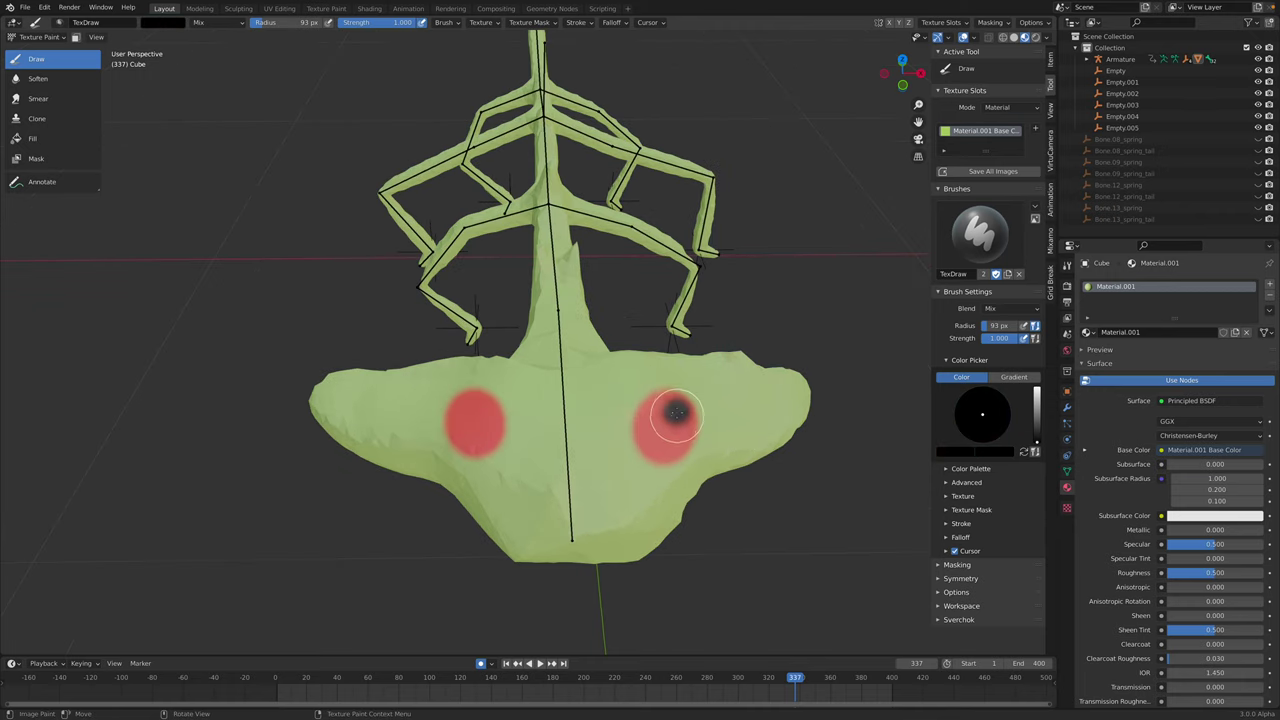
pyautogui.click(675, 412)
pyautogui.click(462, 416)
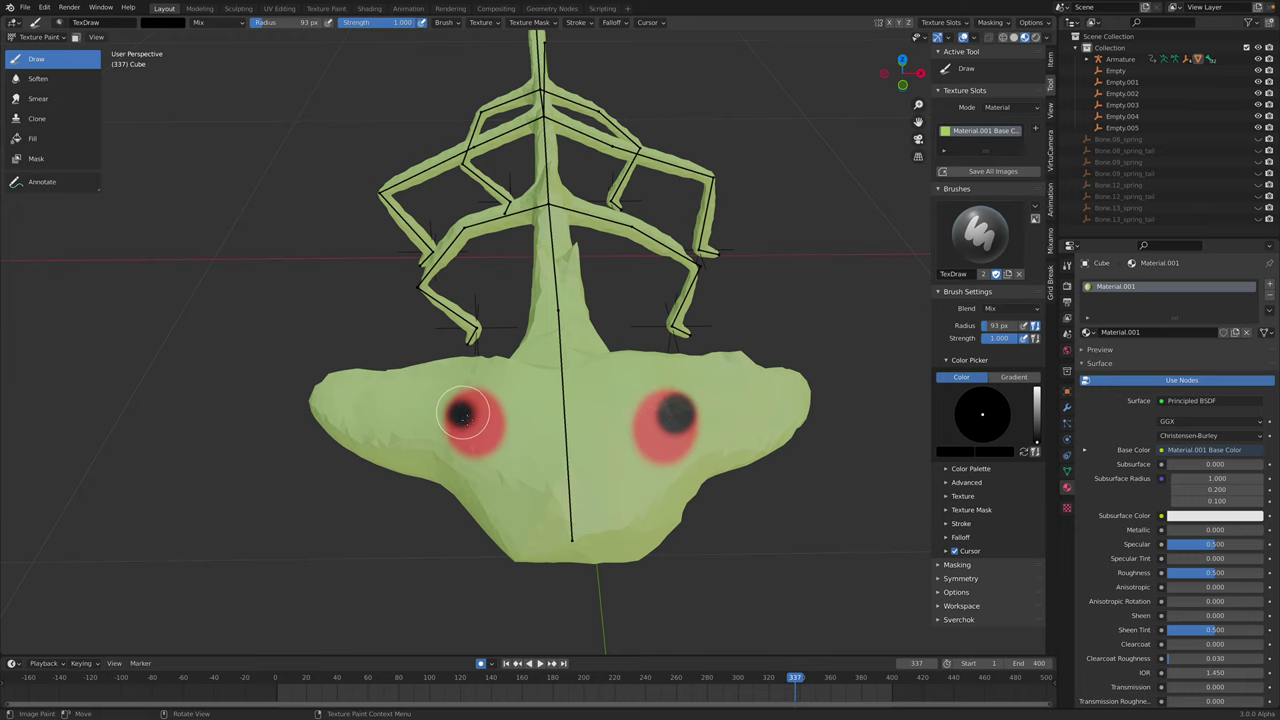
pyautogui.click(463, 415)
# - Change the brush color to white and add a small highlight to each black pupil
pyautogui.scroll(4, 463, 415)
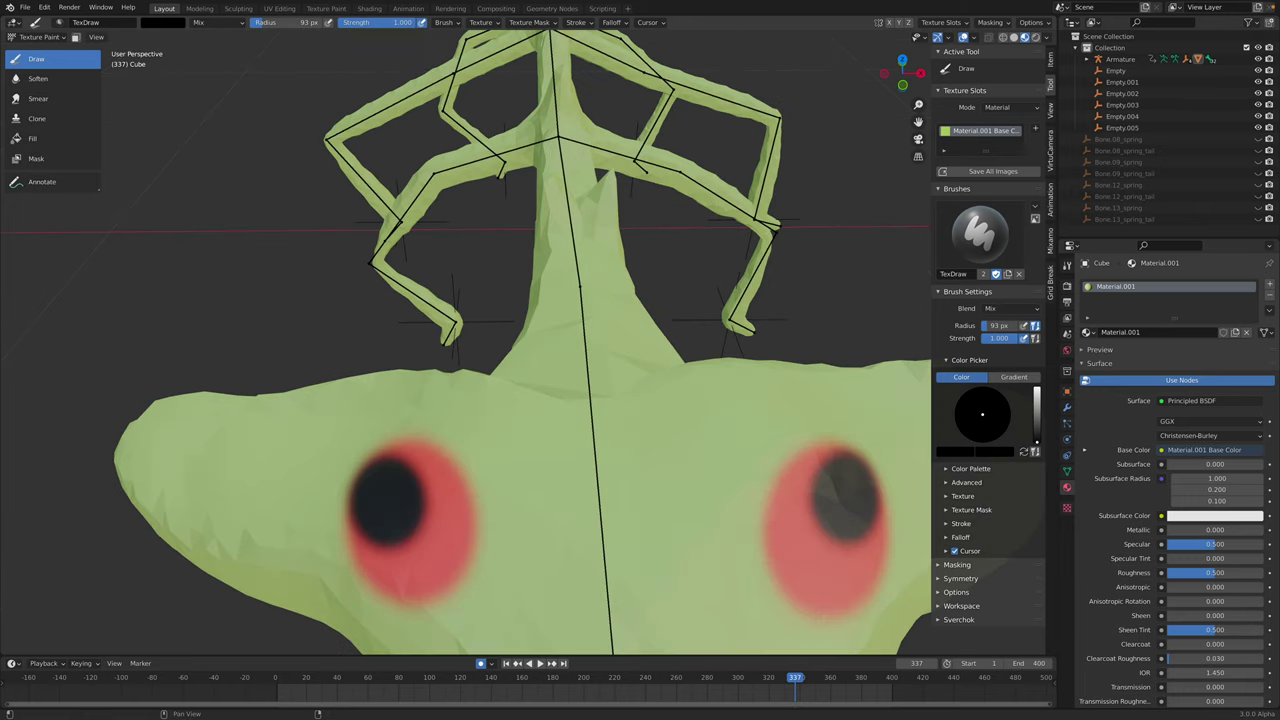
pyautogui.press('x')
pyautogui.click(858, 468)
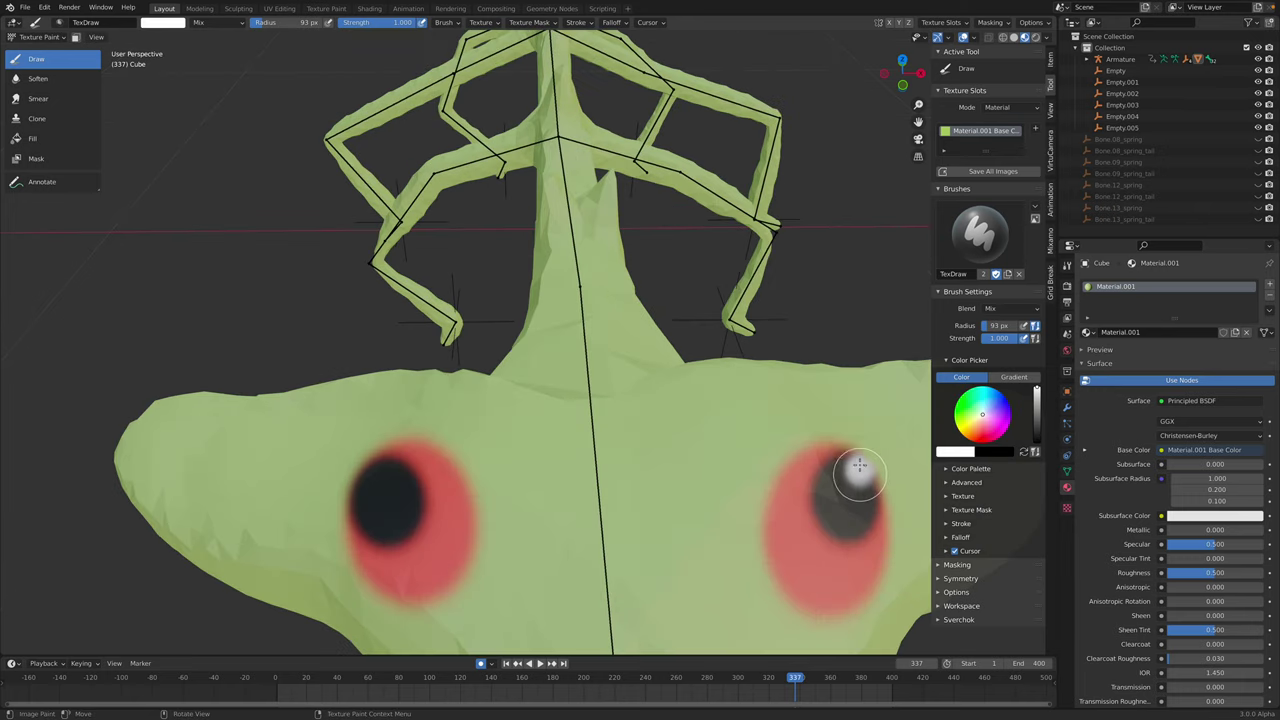
pyautogui.click(370, 474)
pyautogui.scroll(-8, 503, 514)
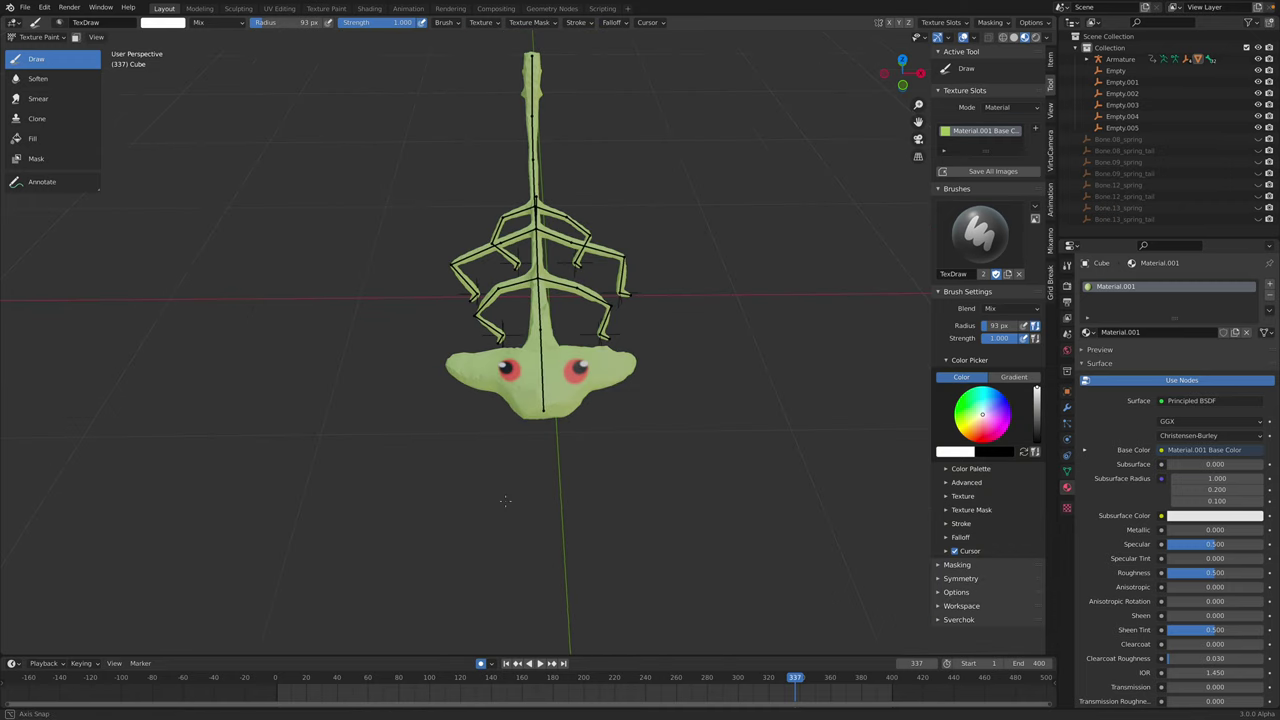
# - Set the brush color to black and its radius to 40 px, and paint a curved smile on the front of the head
pyautogui.scroll(7, 506, 490)
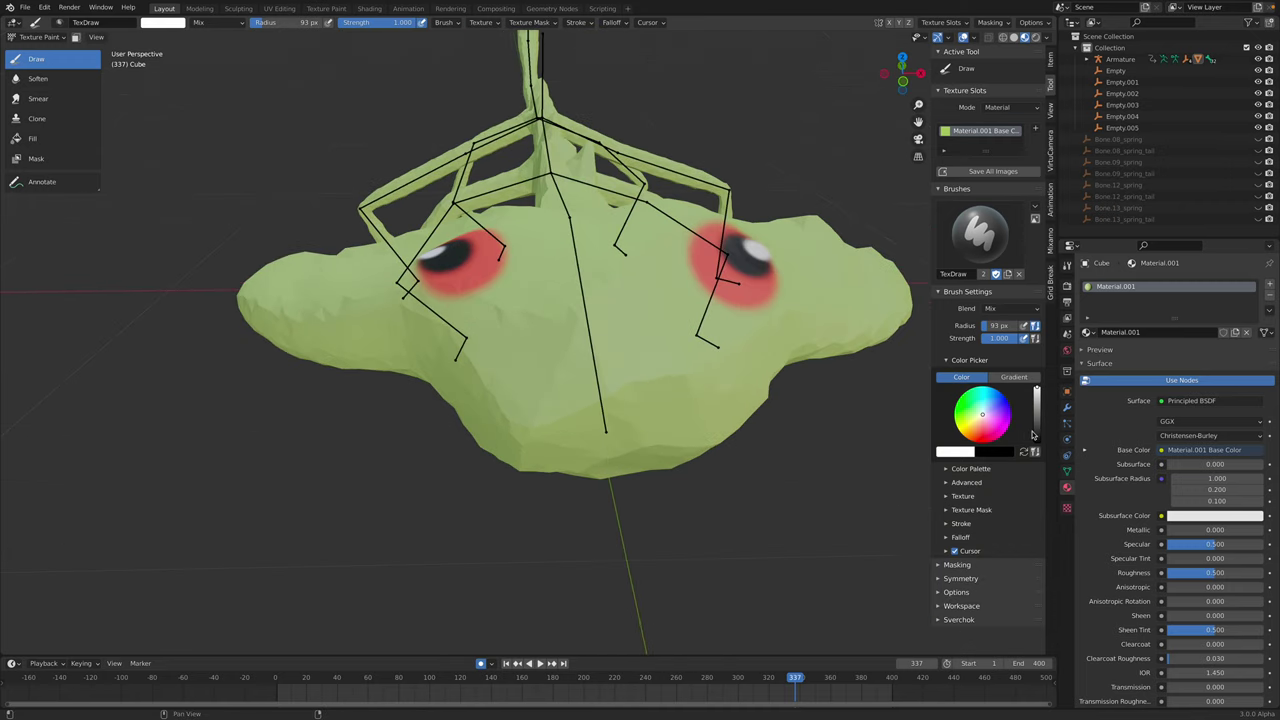
pyautogui.click(1037, 436)
pyautogui.moveTo(588, 433)
pyautogui.mouseDown()
pyautogui.moveTo(605, 443)
pyautogui.moveTo(647, 431)
pyautogui.mouseUp()
pyautogui.hotkey('ctrl', 'z')
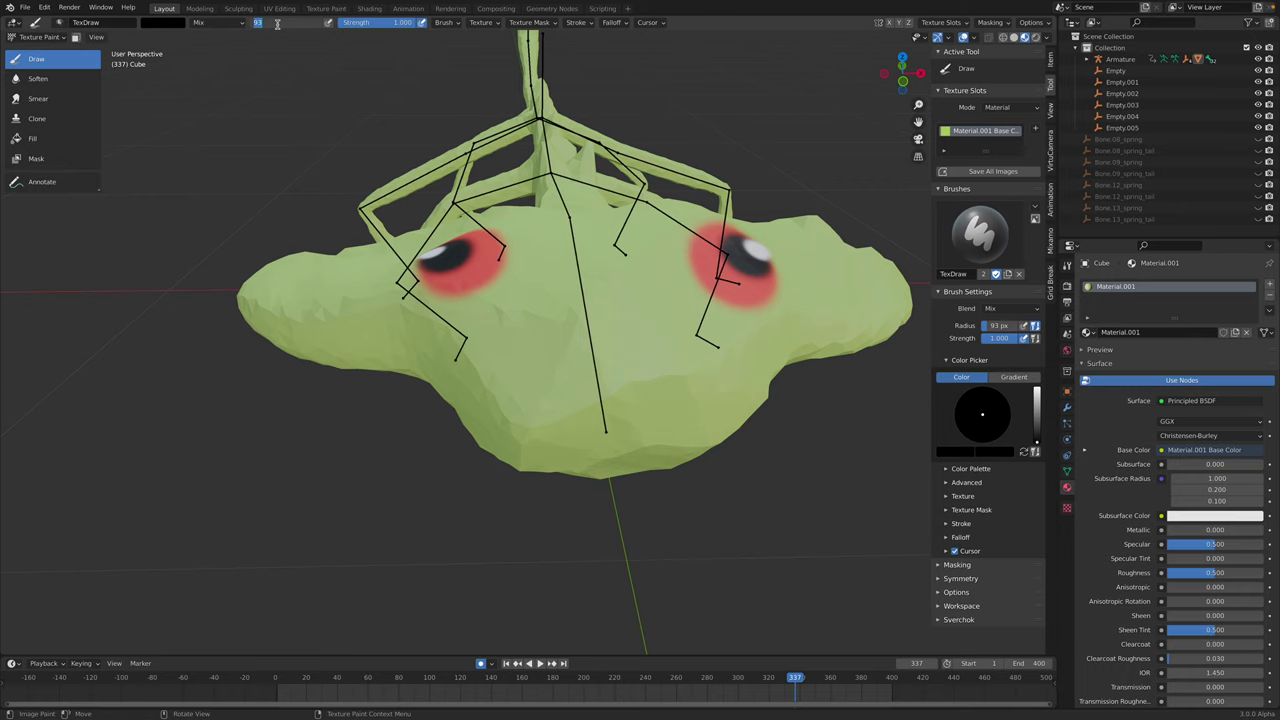
pyautogui.moveTo(563, 428); pyautogui.dragTo(496, 364, button='middle')
pyautogui.moveTo(490, 340)
pyautogui.mouseDown()
pyautogui.moveTo(571, 362)
pyautogui.moveTo(597, 320)
pyautogui.mouseUp()
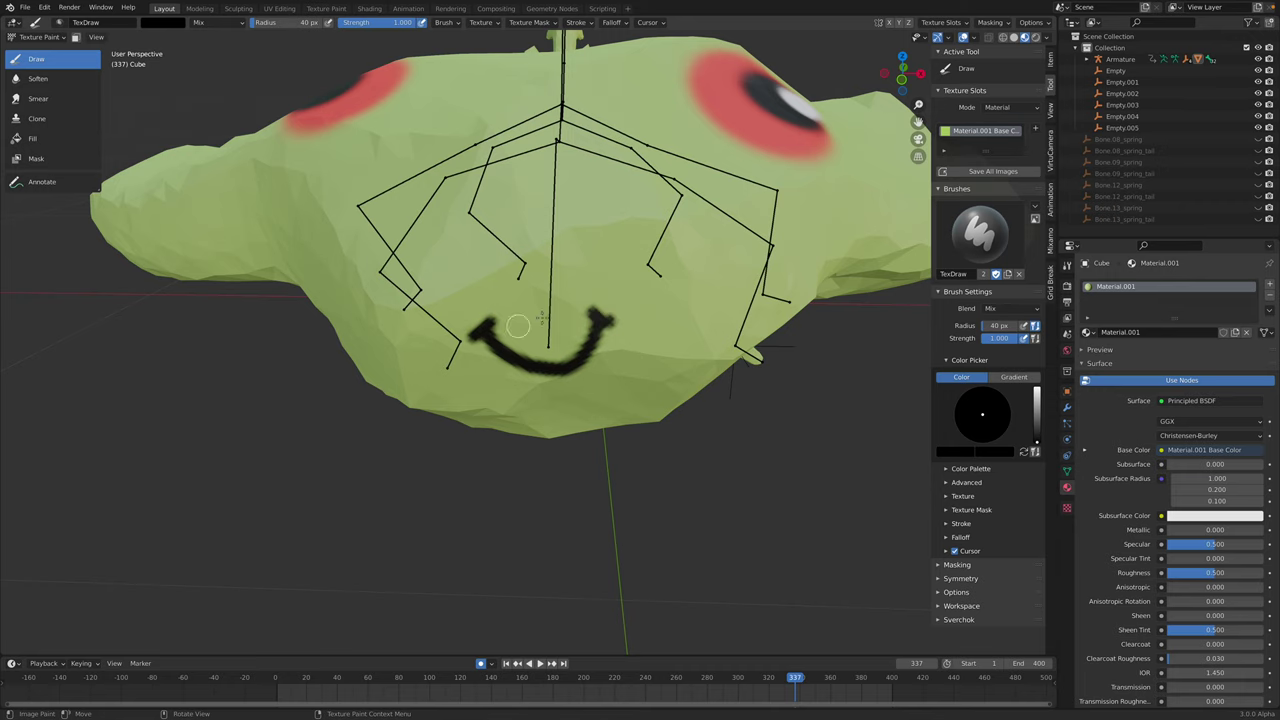
# - Return the painted creature mesh to Object Mode and save the file
pyautogui.moveTo(518, 326); pyautogui.dragTo(202, 213, button='middle')
pyautogui.moveTo(277, 268); pyautogui.dragTo(349, 319, button='middle')
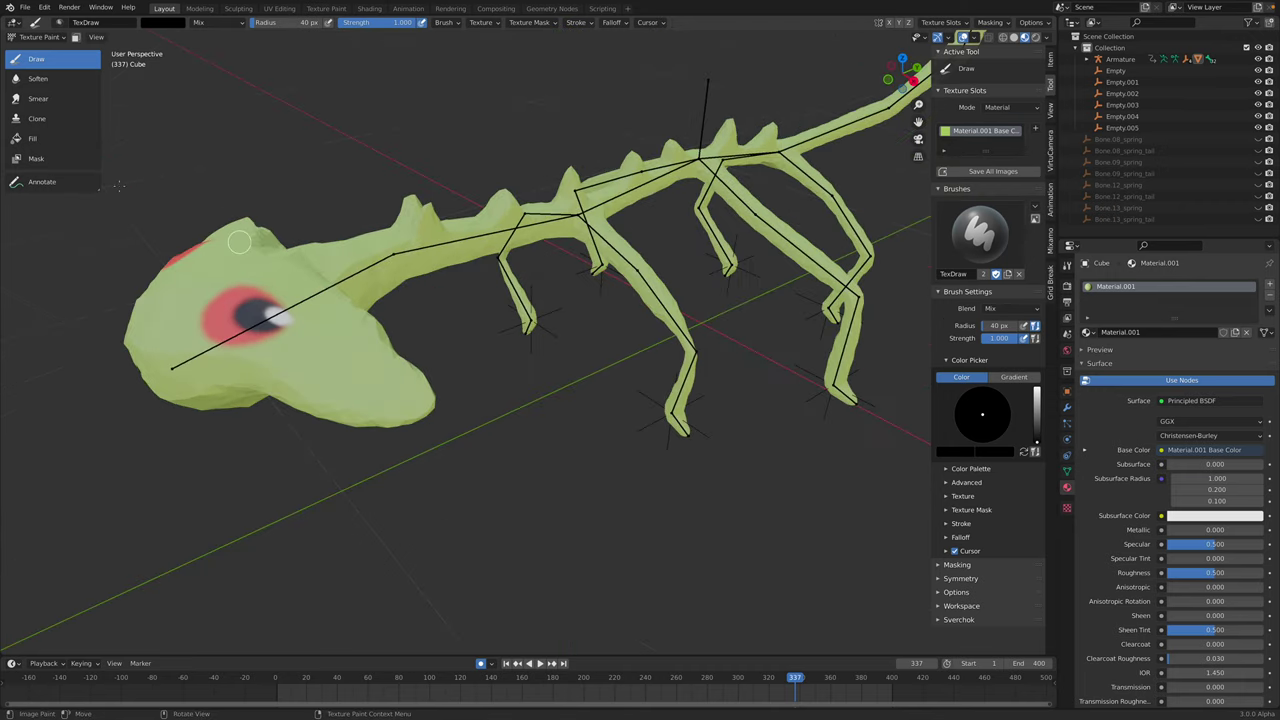
pyautogui.click(35, 38)
pyautogui.click(37, 50)
pyautogui.scroll(-4, 431, 183)
pyautogui.moveTo(431, 183); pyautogui.dragTo(590, 172, button='middle')
pyautogui.hotkey('ctrl', 's')
# - Hide the viewport overlays and gizmos, and briefly play the animation from a front-side angle
pyautogui.click(961, 38)
pyautogui.click(938, 38)
pyautogui.moveTo(752, 214); pyautogui.dragTo(716, 230, button='middle')
pyautogui.press('space')
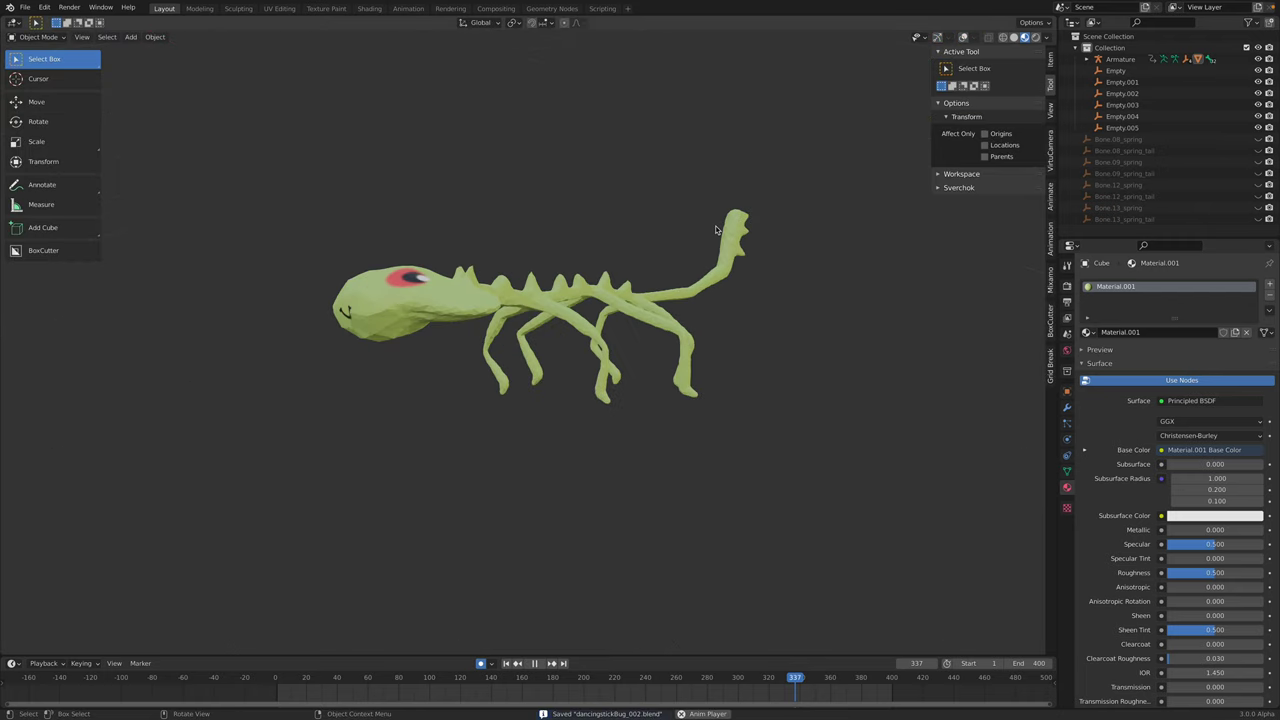
pyautogui.press('space')
# - Scrub to frame 333, set the animation's end frame to 333, play it back and save the file
pyautogui.moveTo(369, 679); pyautogui.dragTo(788, 670)
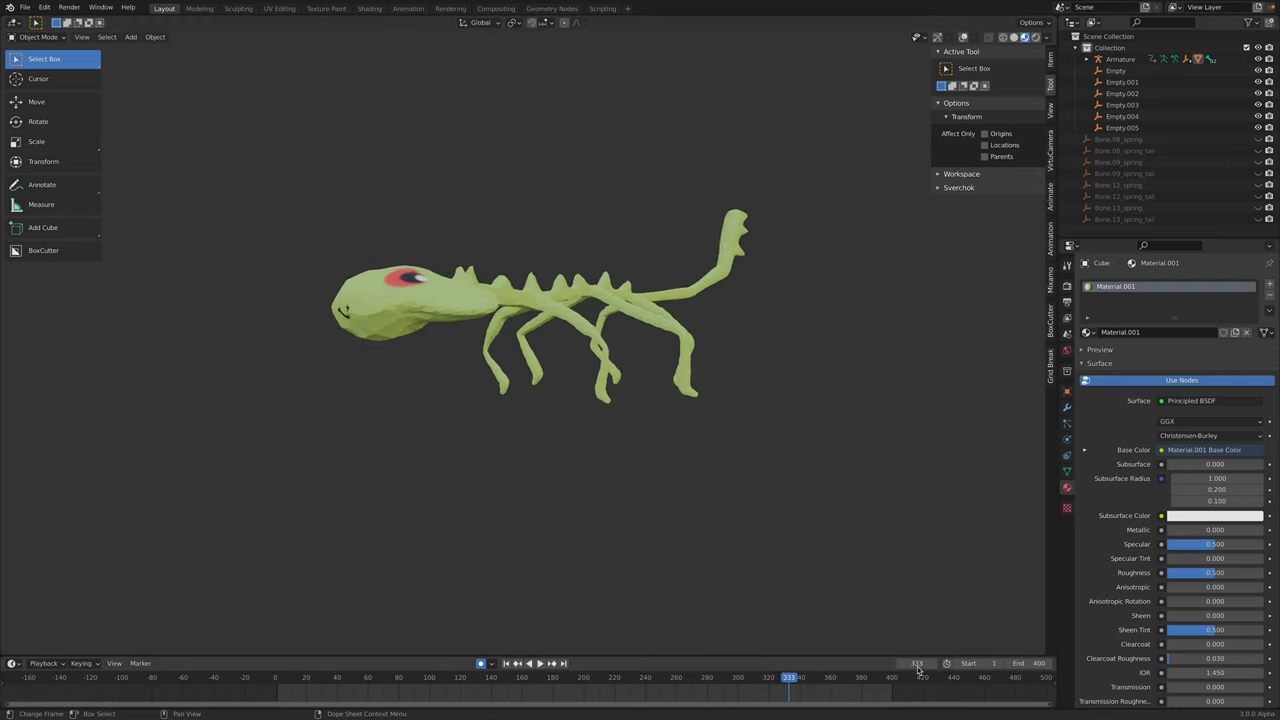
pyautogui.hotkey('ctrl', 's')
pyautogui.press('space')
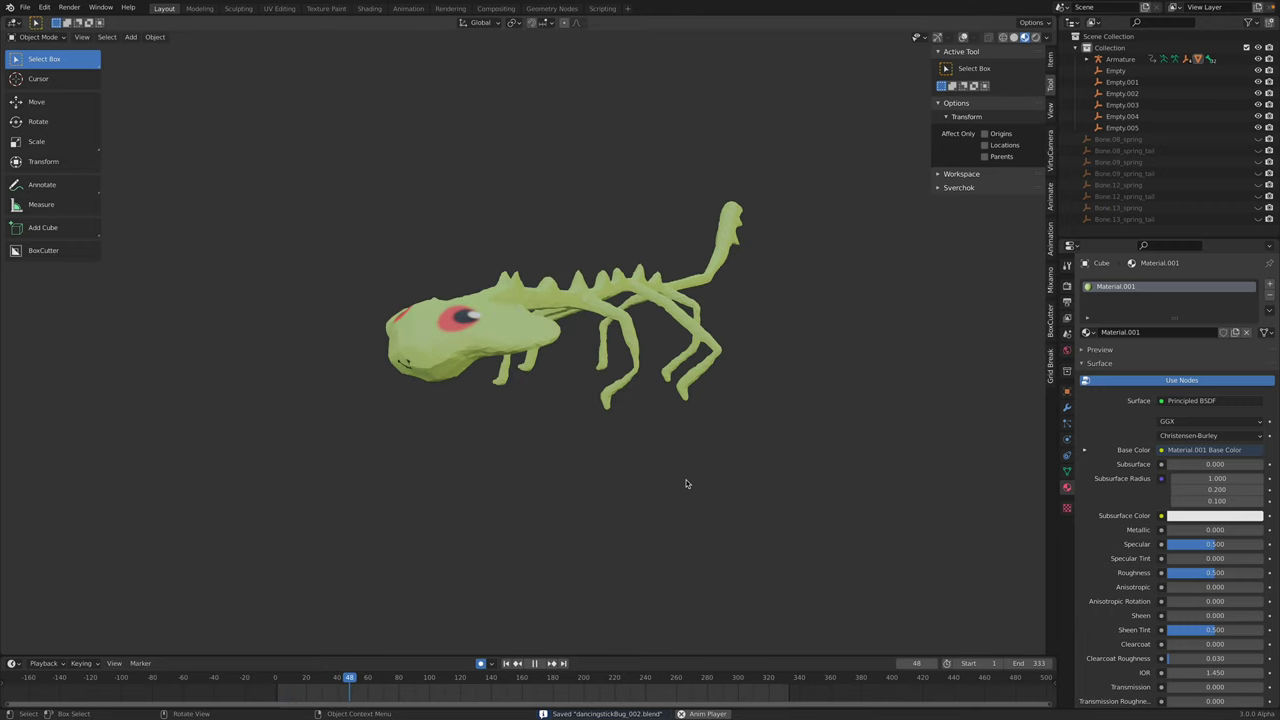
pyautogui.press('space')
pyautogui.hotkey('ctrl', 's')
# - Export the animated creature in glTF 2.0 format to the Desktop as dancingstickBug_002.glb
pyautogui.moveTo(652, 440); pyautogui.dragTo(632, 449, button='middle')
pyautogui.scroll(2, 632, 449)
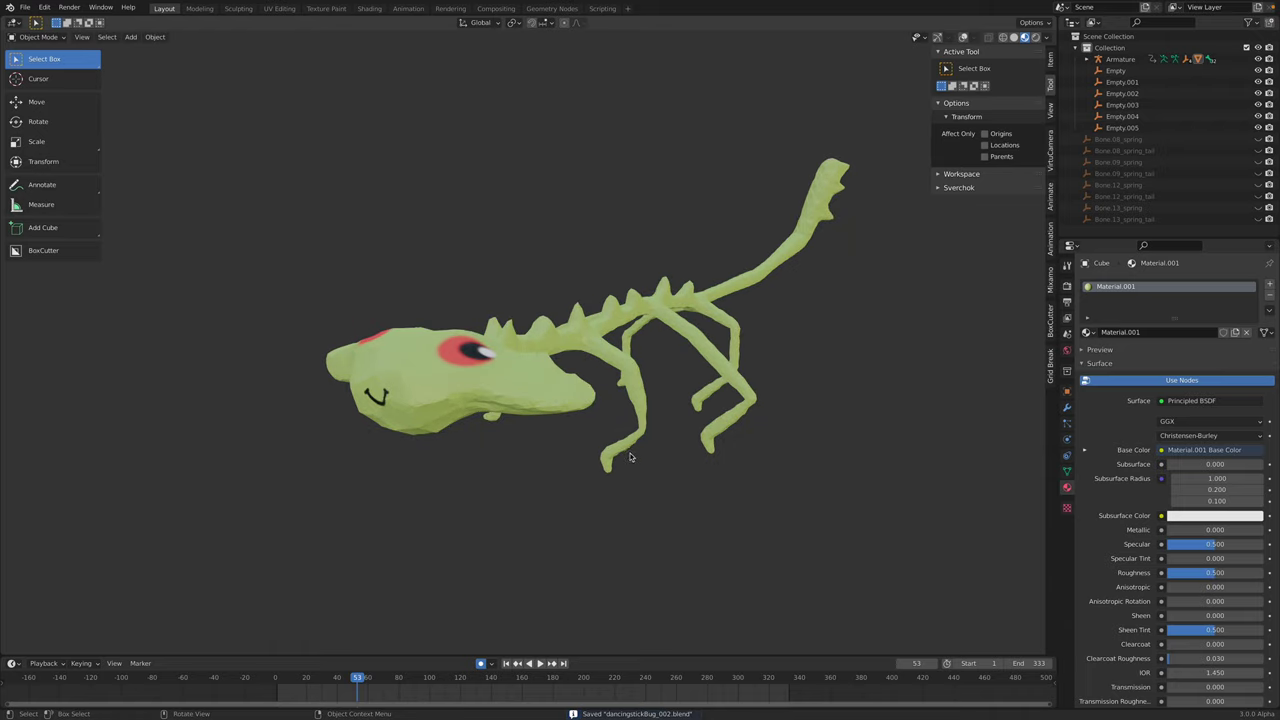
pyautogui.click(24, 7)
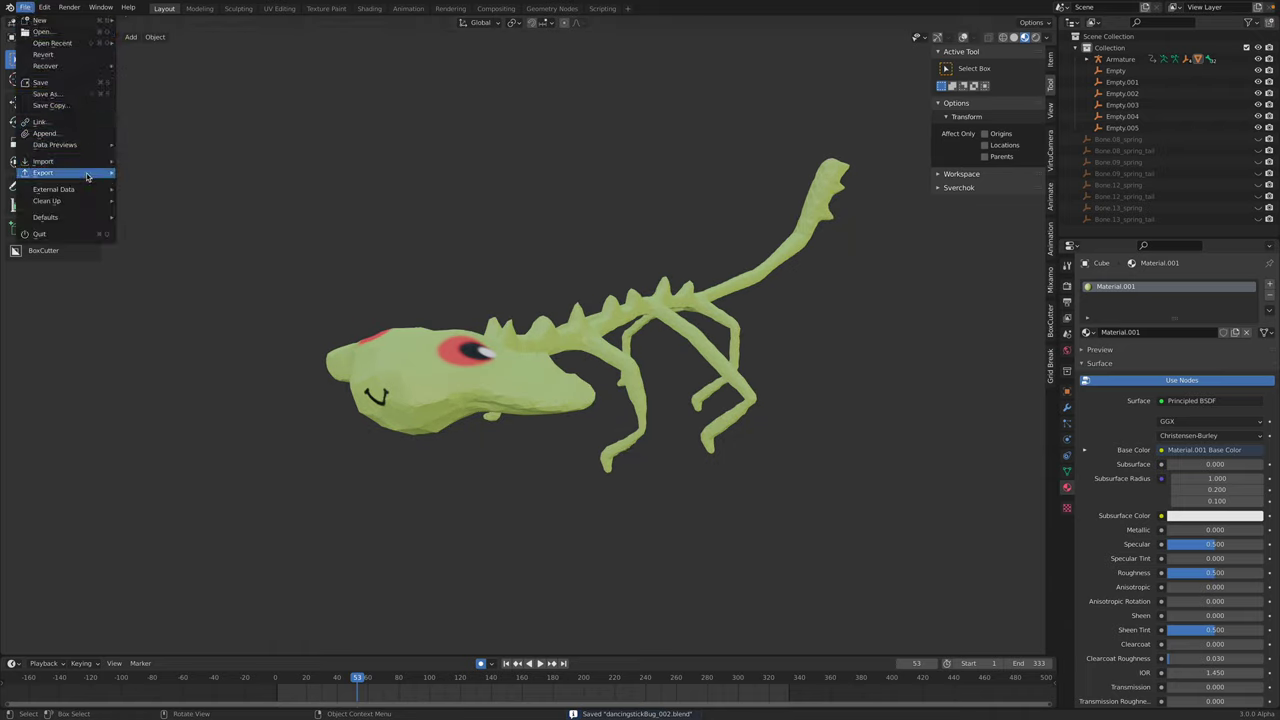
pyautogui.moveTo(70, 172)
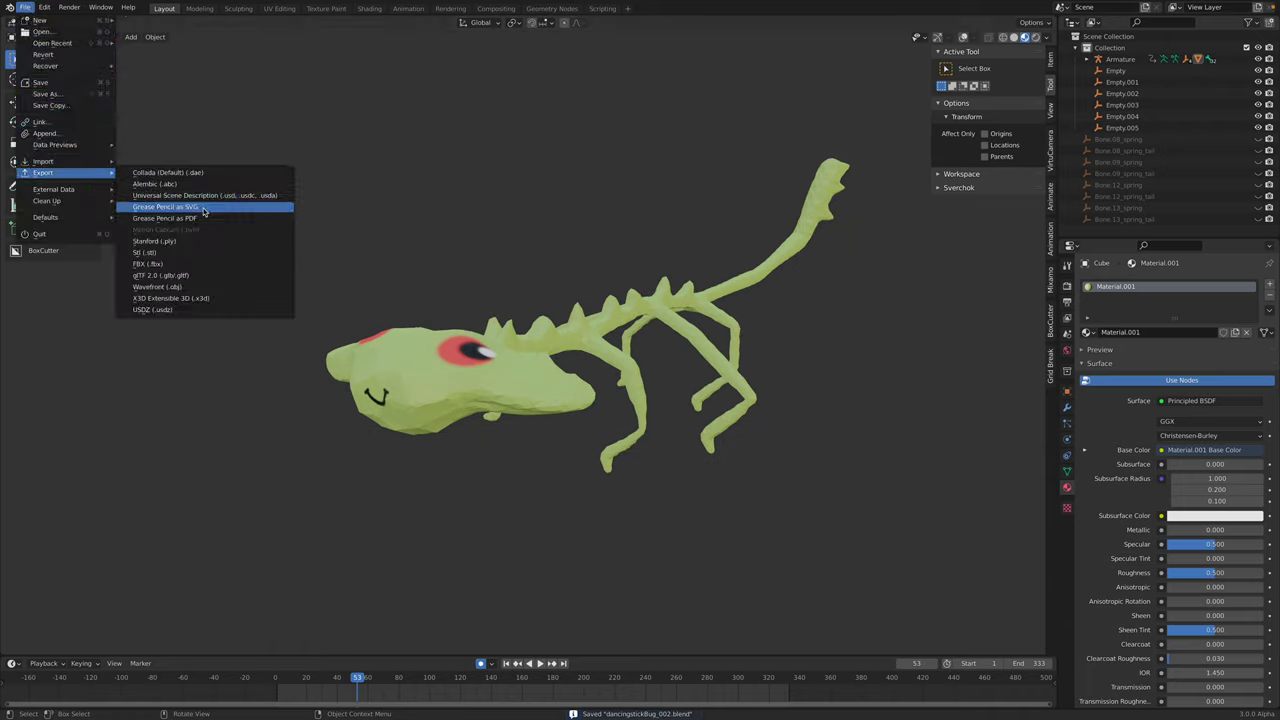
pyautogui.click(219, 276)
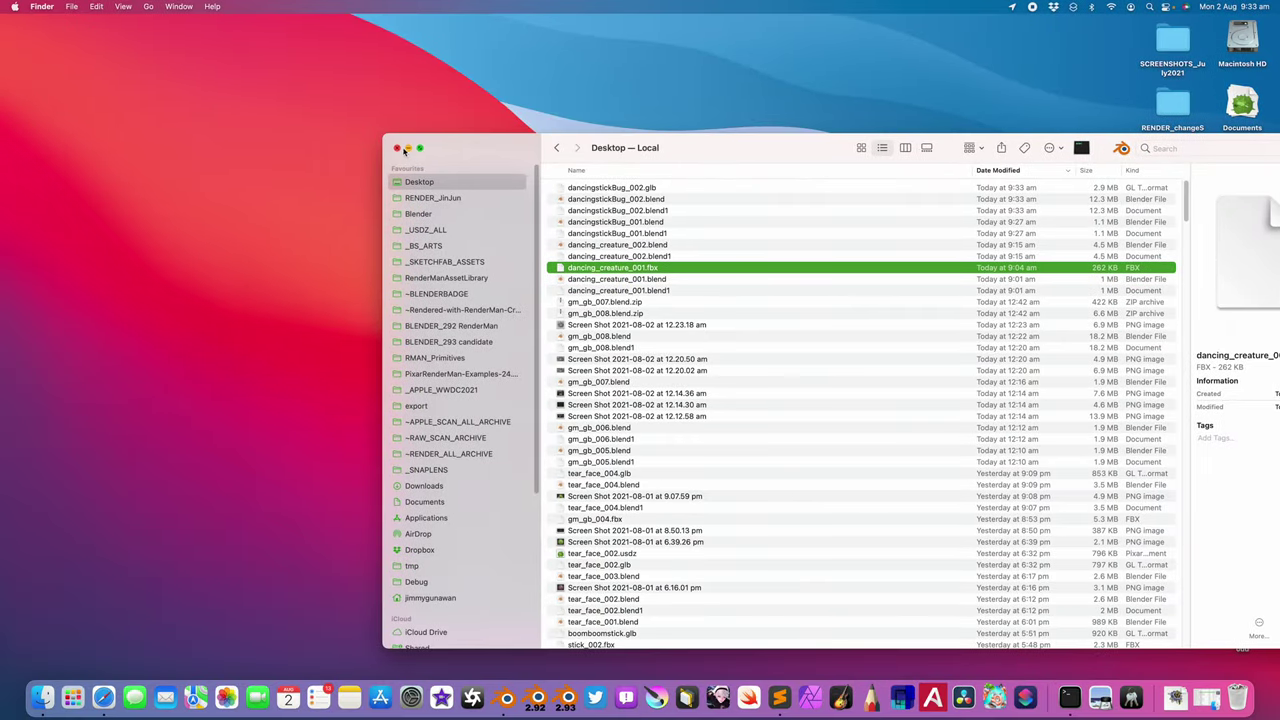
# - Clear the open windows, switch to Reality Converter and show the Desktop folder's files in Finder beside it
pyautogui.click(405, 149)
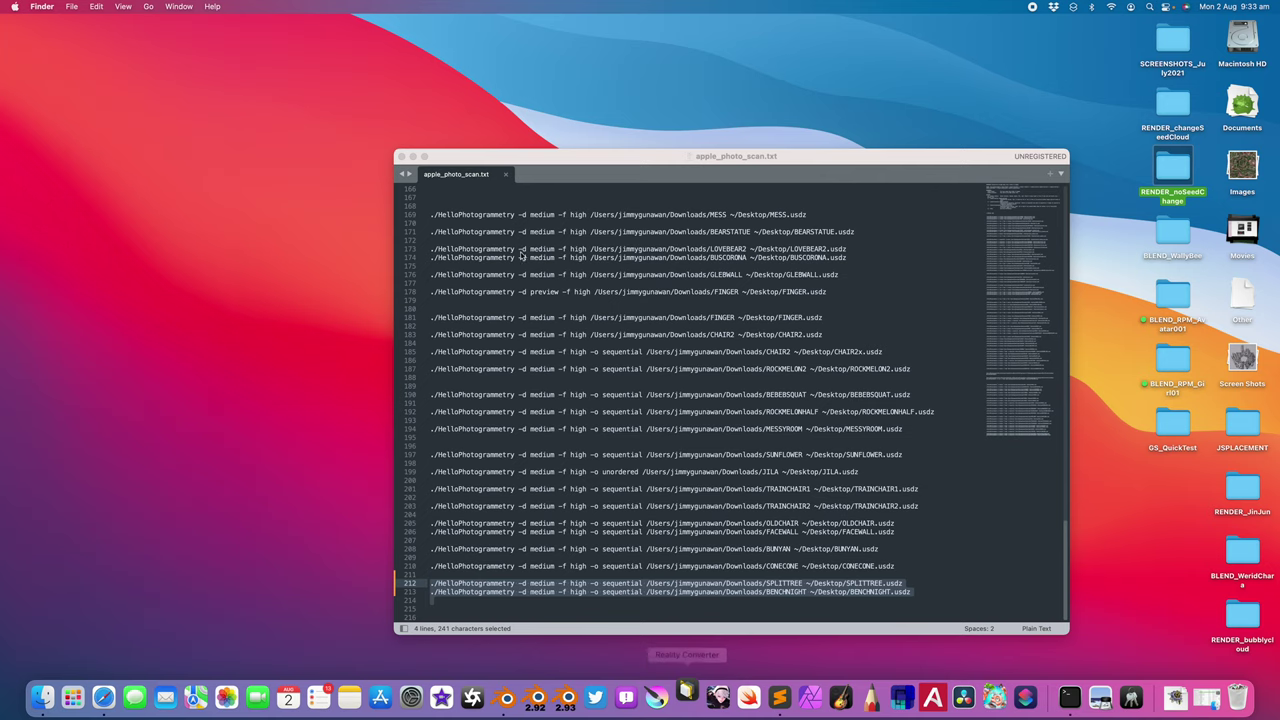
pyautogui.click(413, 156)
pyautogui.click(1171, 104)
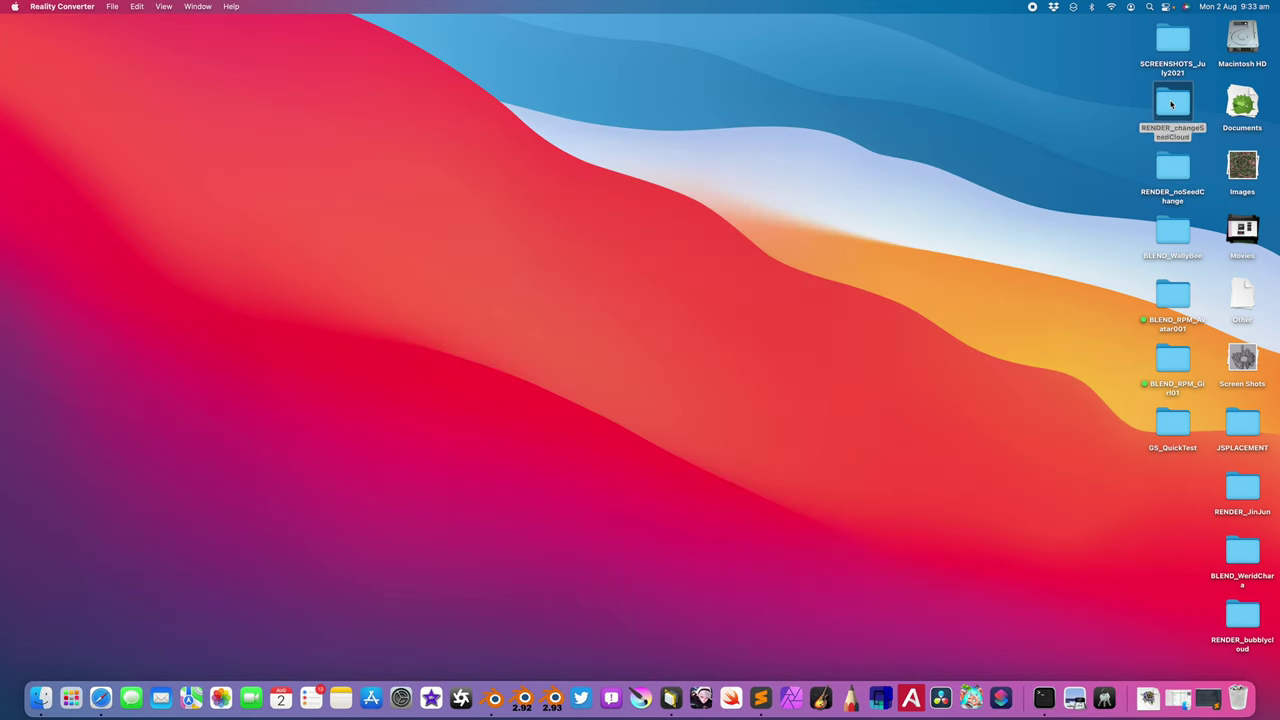
pyautogui.doubleClick(1172, 104)
pyautogui.click(536, 176)
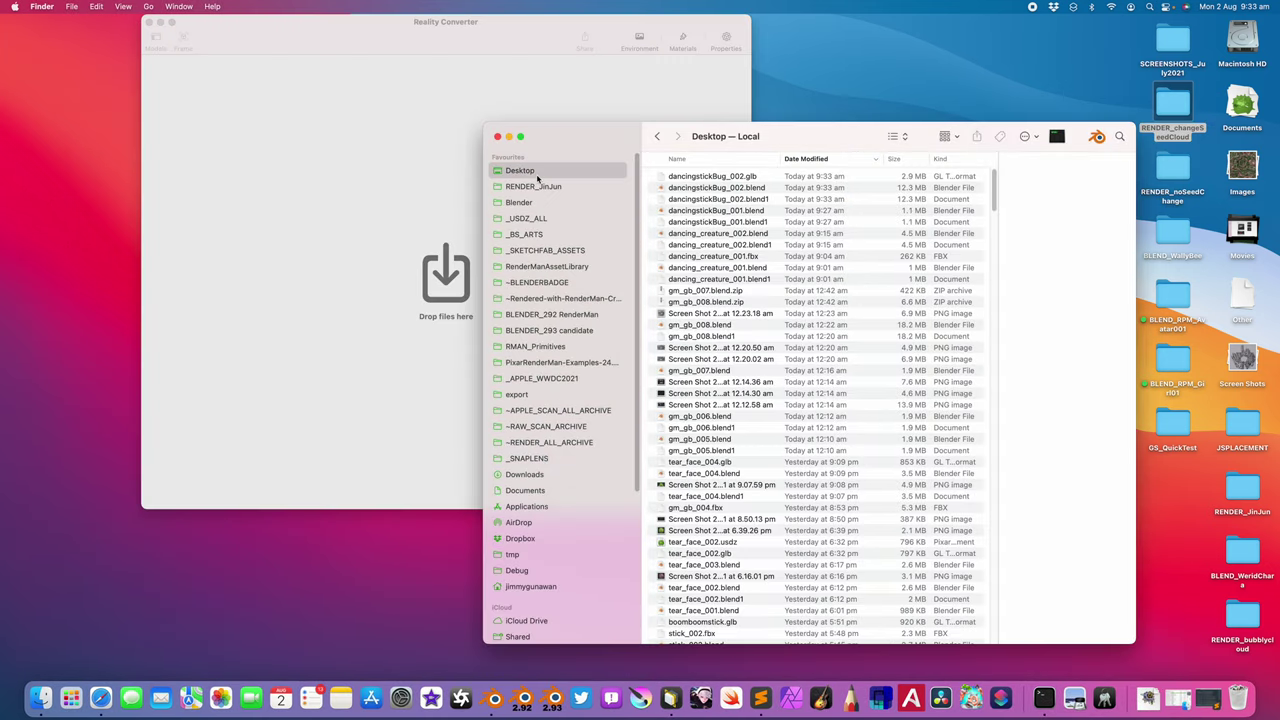
# - Load dancingstickBug_002.glb from the Desktop into Reality Converter for USD conversion, and put the Finder window away
pyautogui.moveTo(683, 180); pyautogui.dragTo(420, 200)
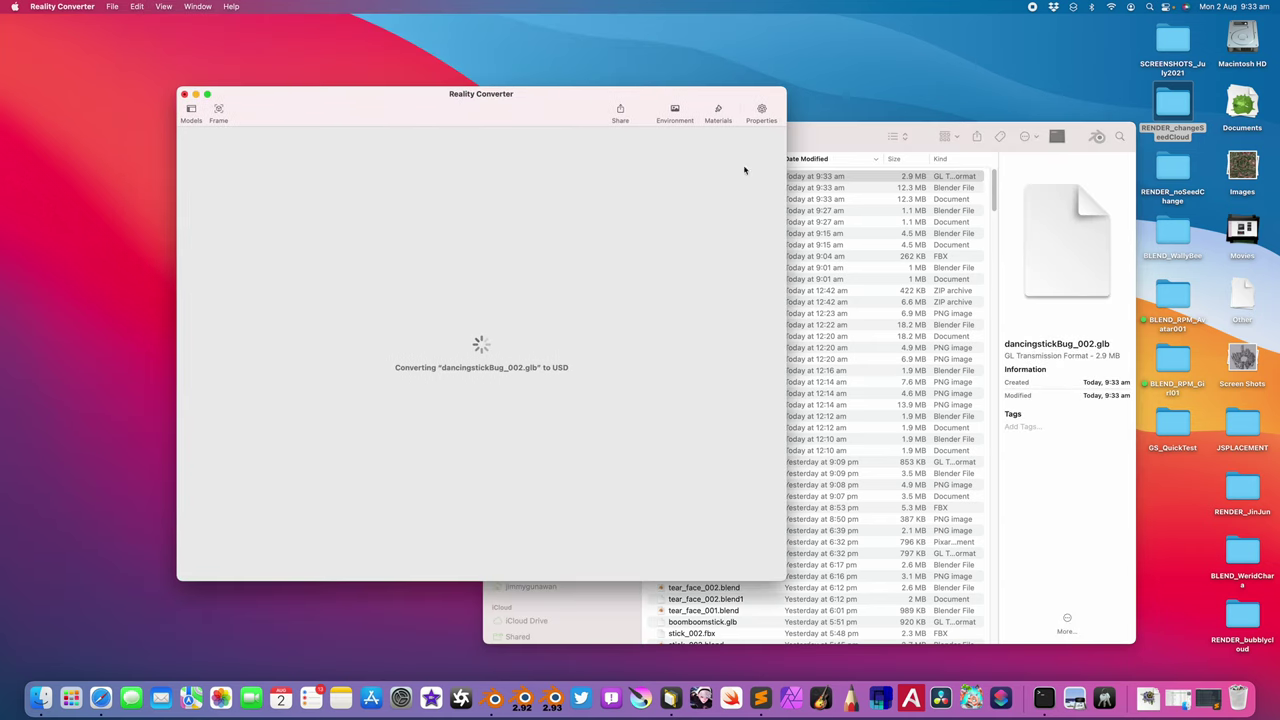
pyautogui.moveTo(836, 139); pyautogui.dragTo(915, 134)
pyautogui.click(592, 133)
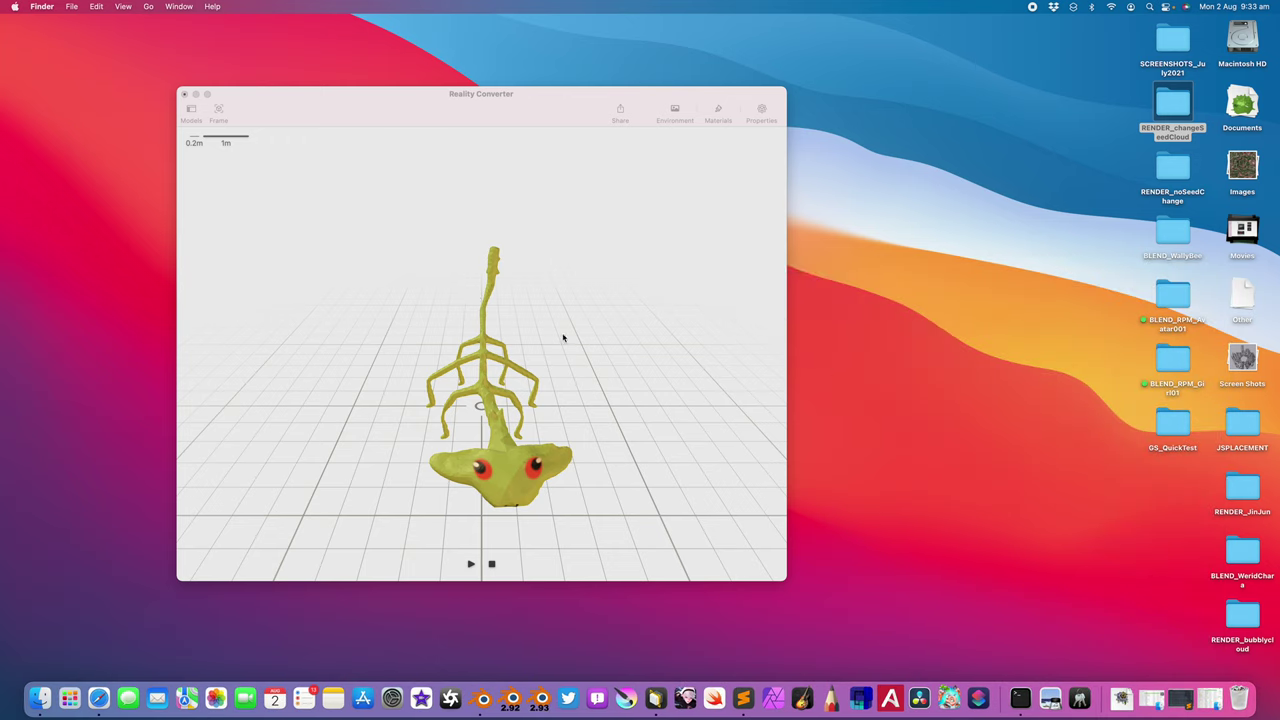
# - Enlarge the Reality Converter window, play the creature's animation and inspect it from the front and both sides
pyautogui.click(493, 566)
pyautogui.click(470, 562)
pyautogui.moveTo(560, 535); pyautogui.dragTo(984, 629)
pyautogui.moveTo(757, 483); pyautogui.dragTo(458, 431)
pyautogui.scroll(3, 663, 414)
pyautogui.moveTo(643, 429); pyautogui.dragTo(500, 431)
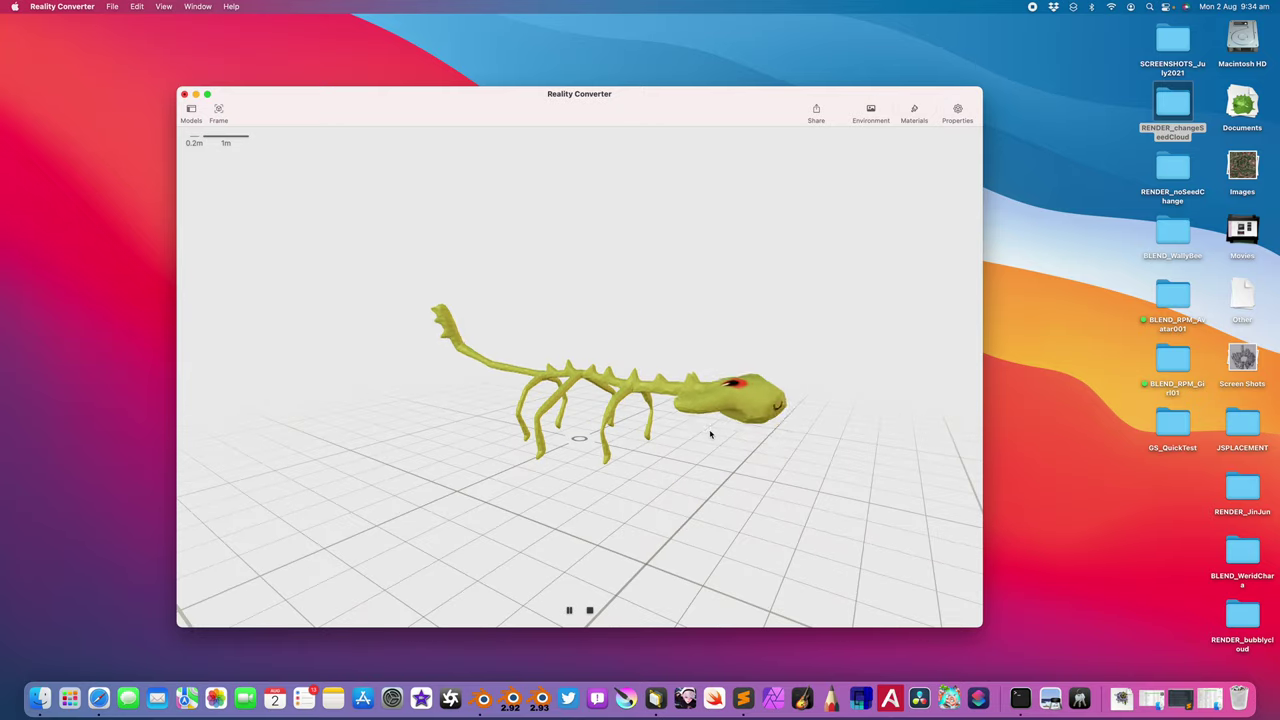
pyautogui.moveTo(709, 514); pyautogui.dragTo(644, 436)
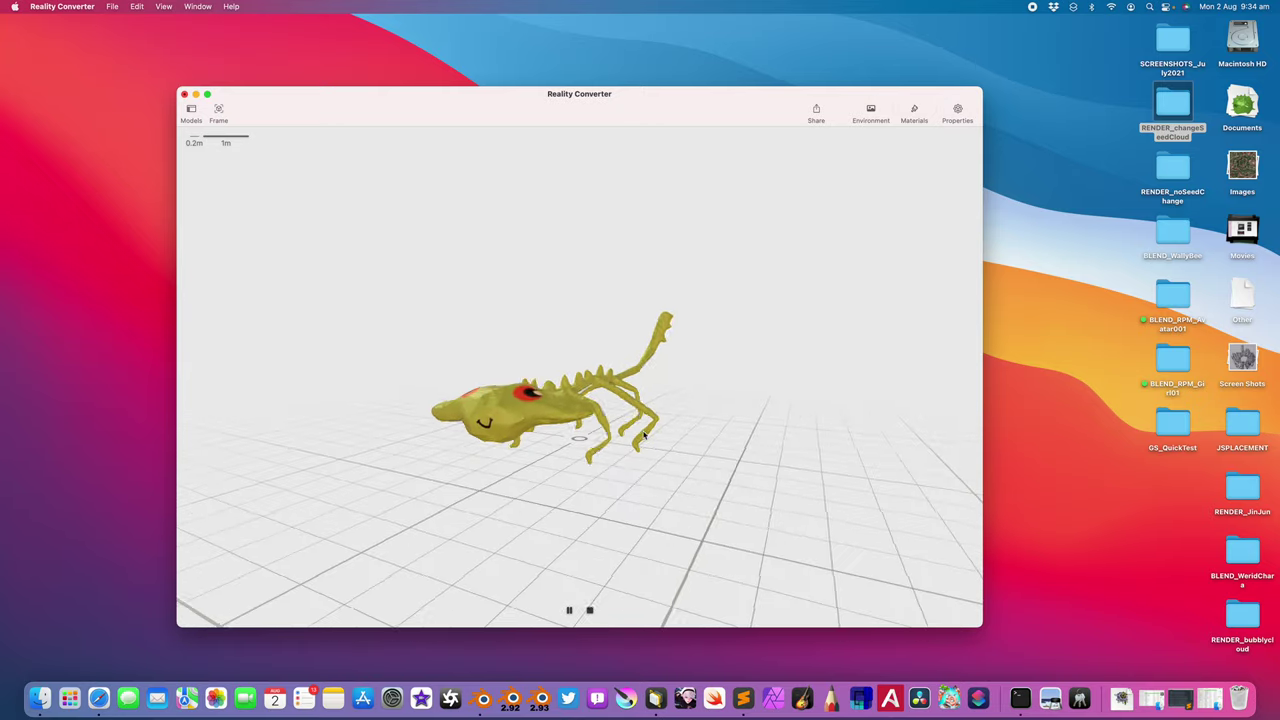